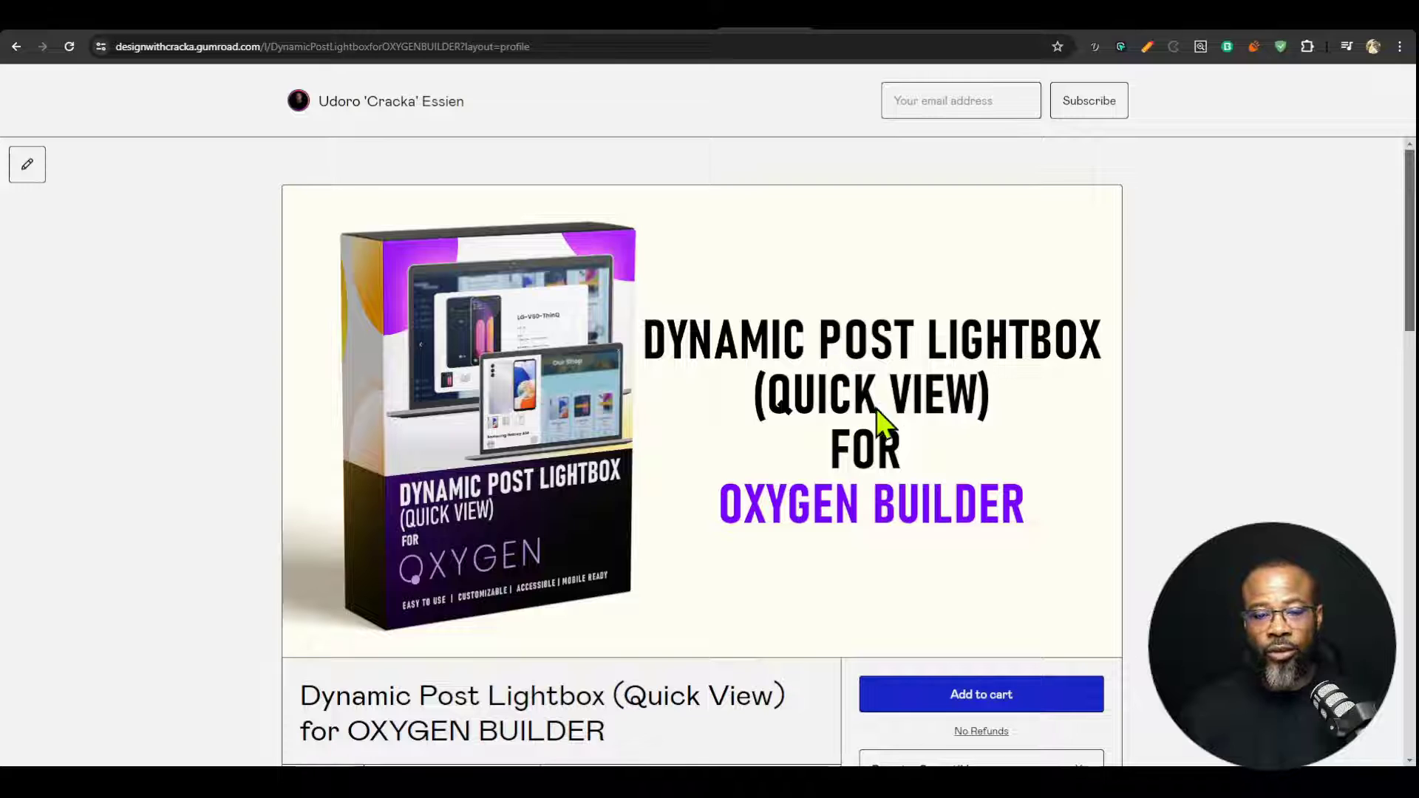
# Step: On the demo shop page, preview the Sidebar Navigation Oxygen quick view in left, right and centred layouts, closing it when done
pyautogui.click(1208, 19)
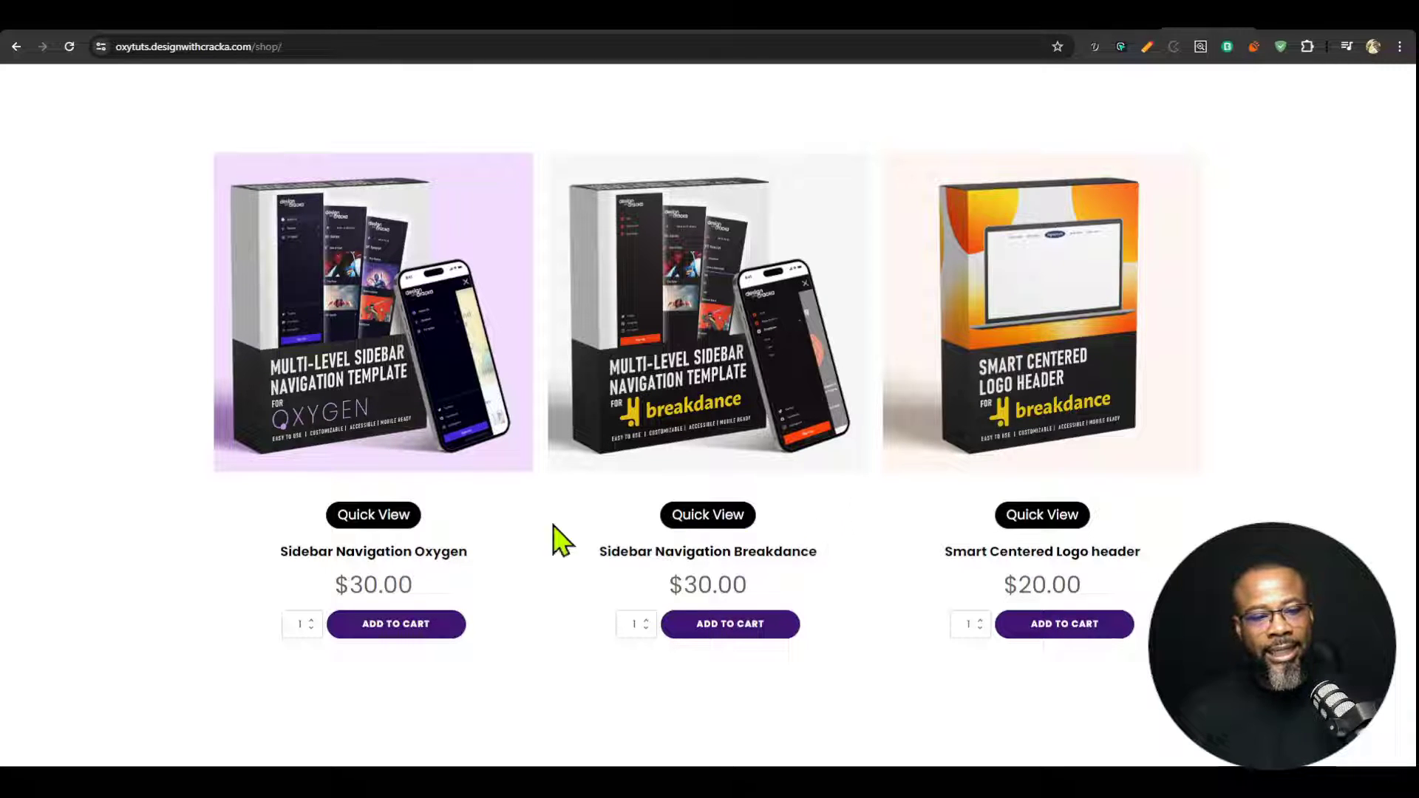
pyautogui.click(397, 520)
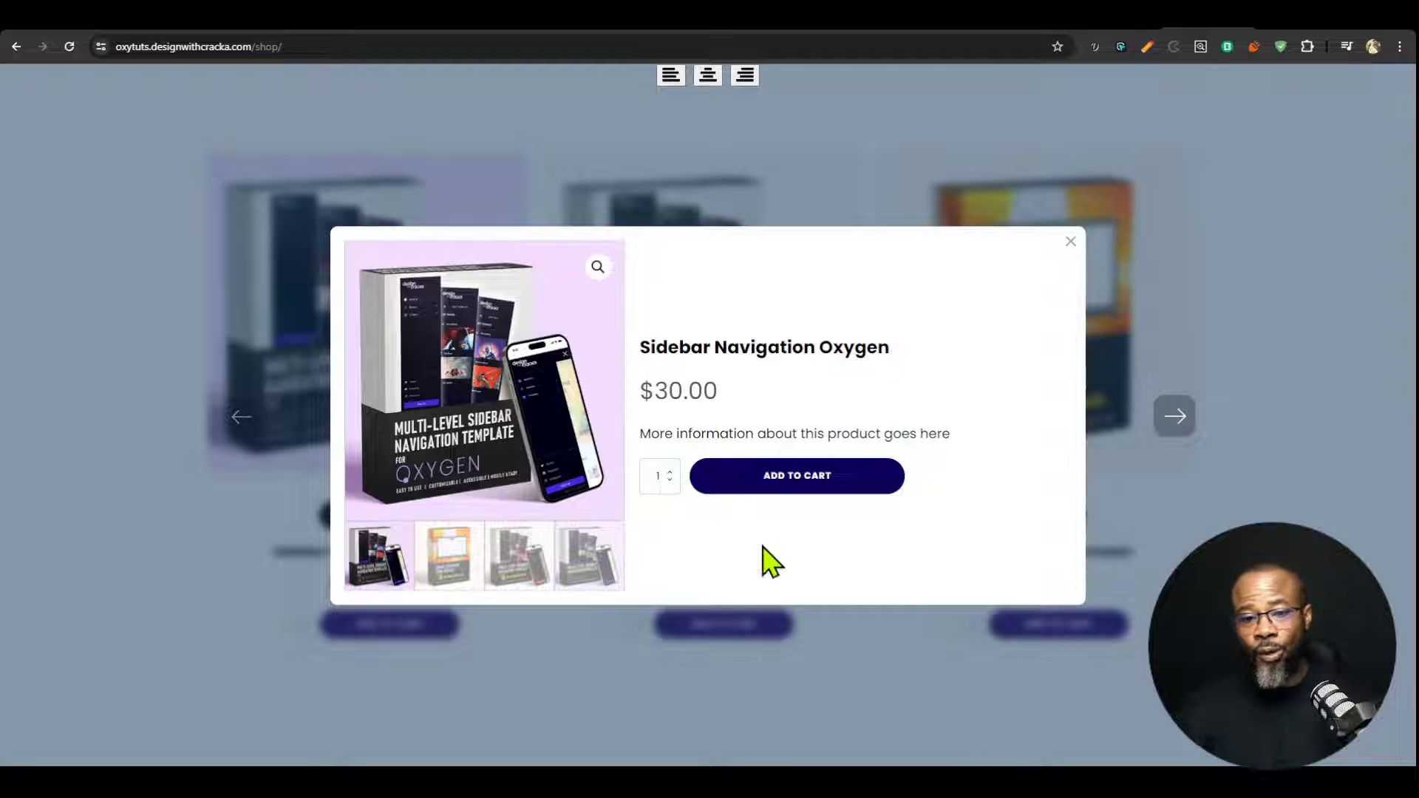
pyautogui.click(671, 75)
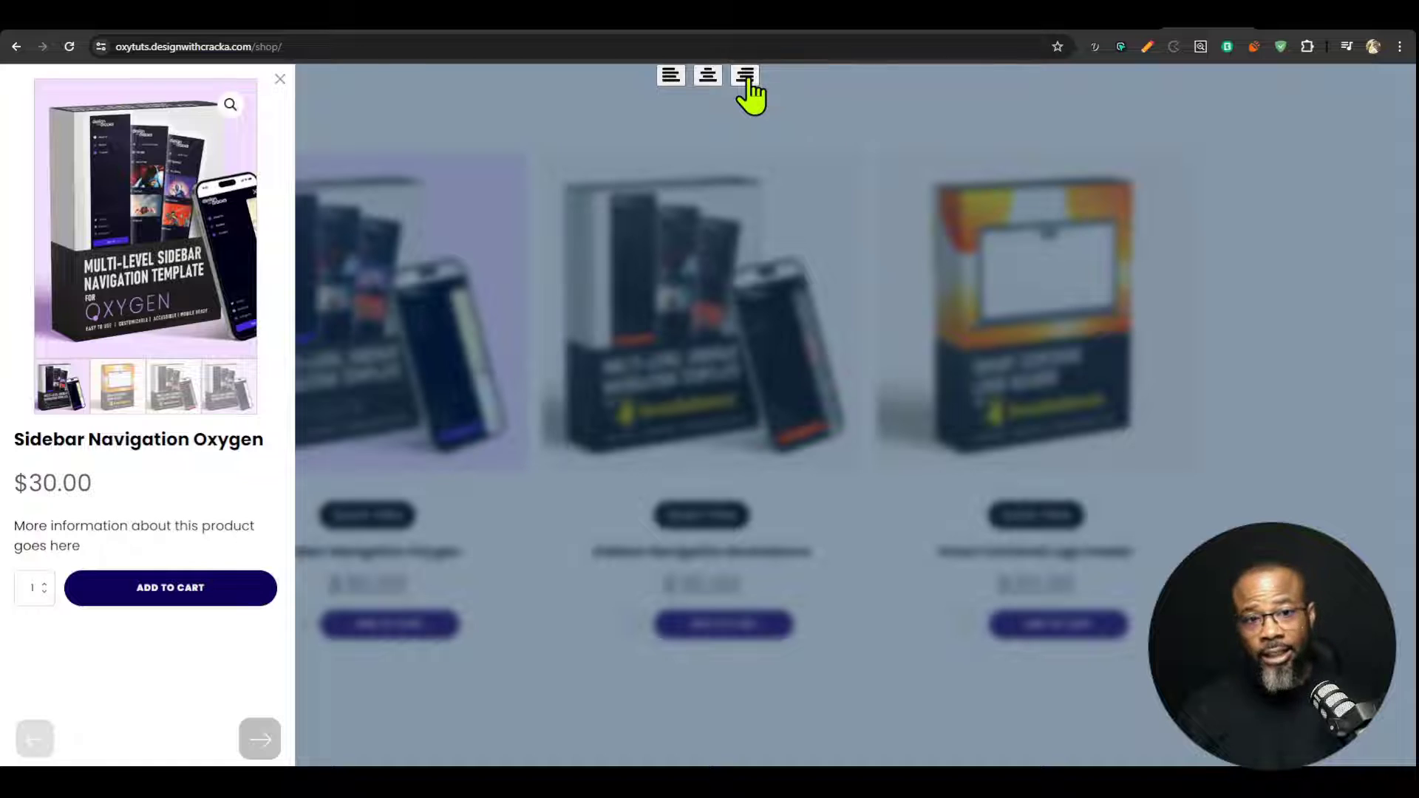
pyautogui.click(746, 77)
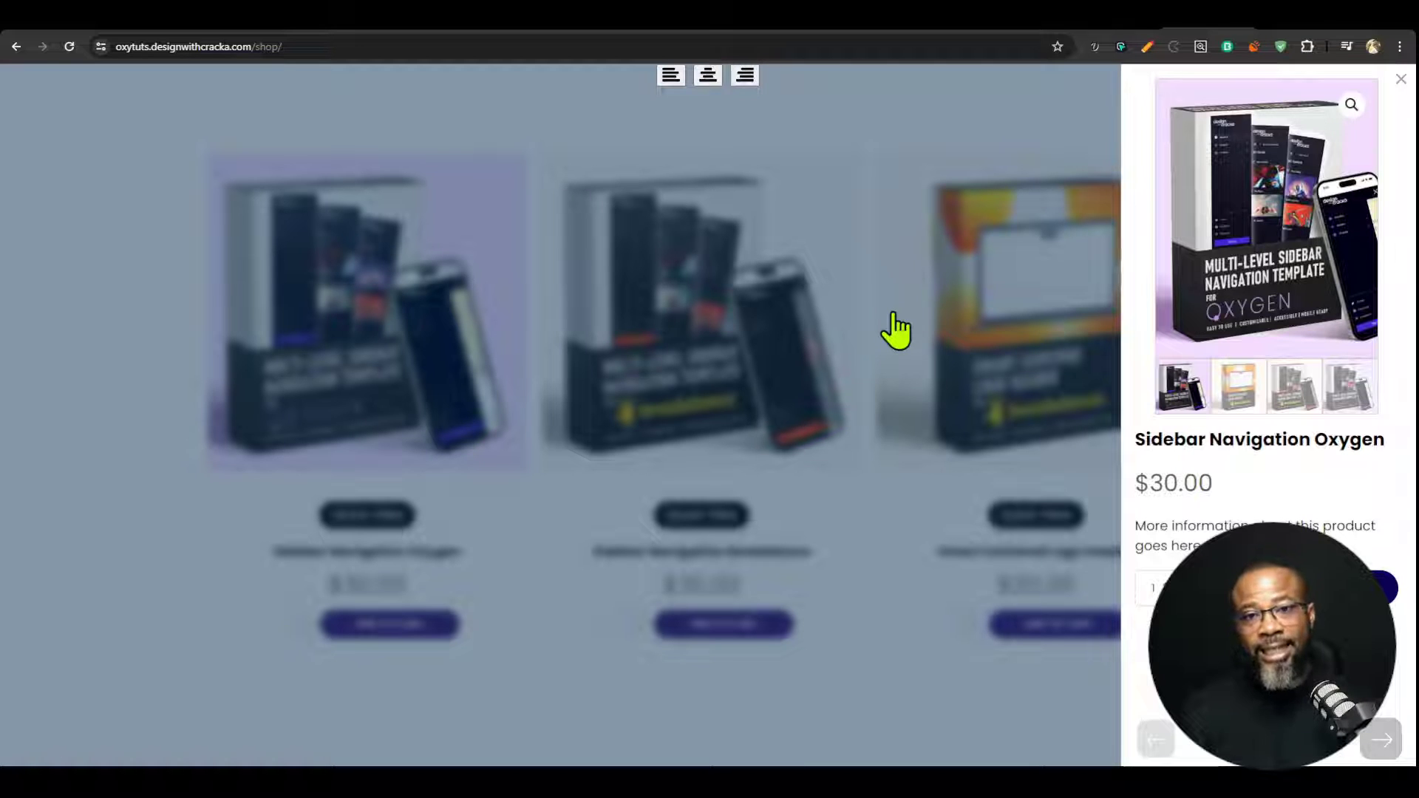
pyautogui.click(707, 75)
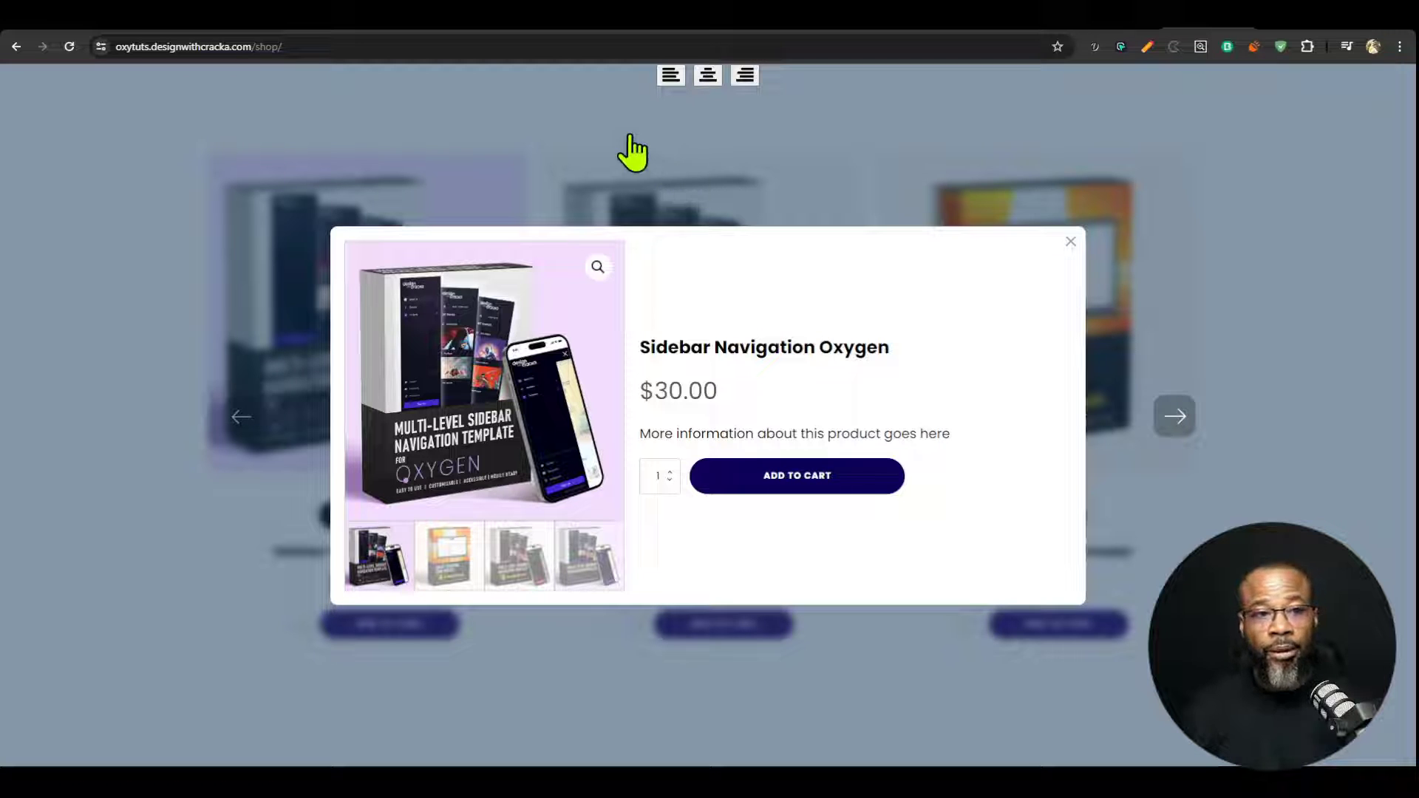
pyautogui.click(521, 137)
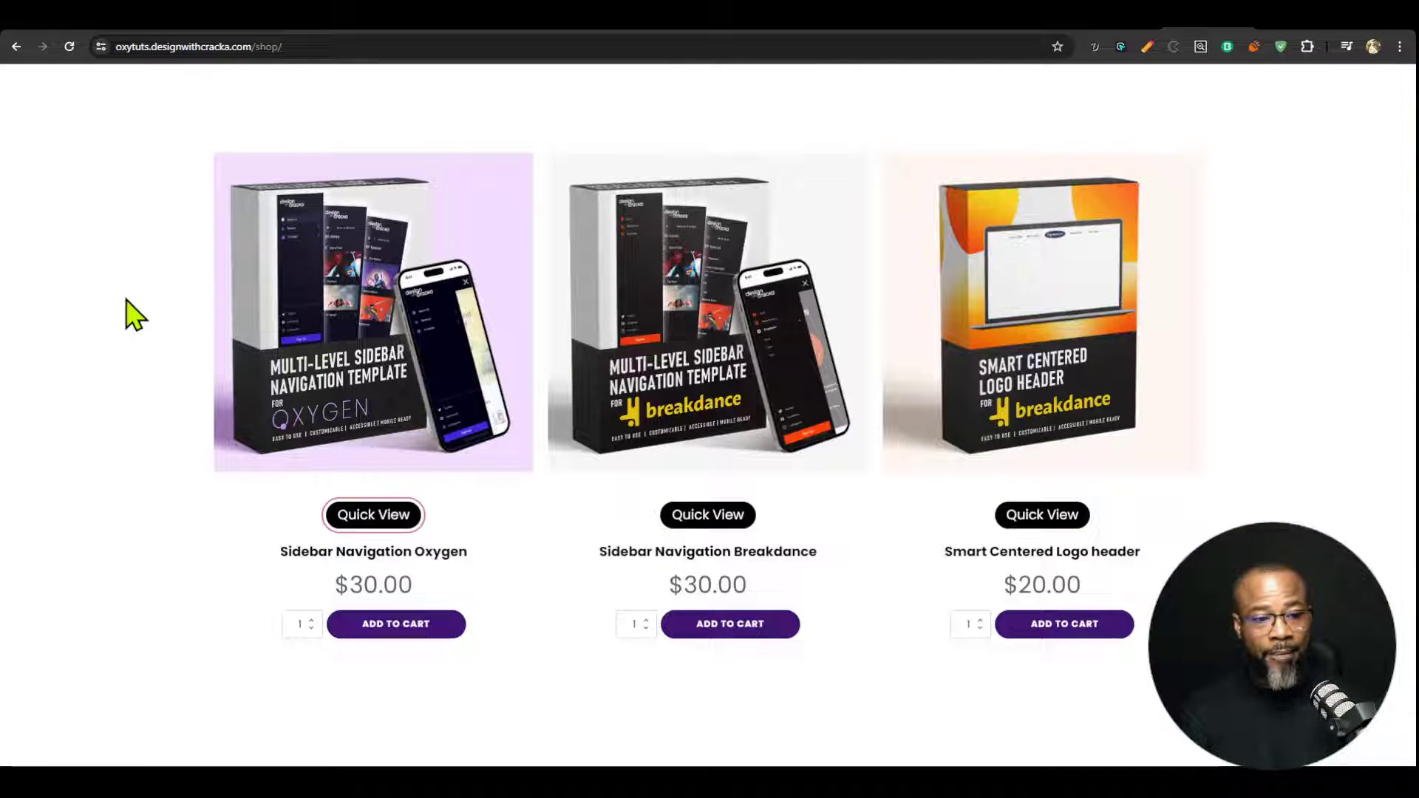
# Step: Reopen the Sidebar Navigation Oxygen quick view, browse forward and backward through the products inside the lightbox, and close it
pyautogui.press('Return')
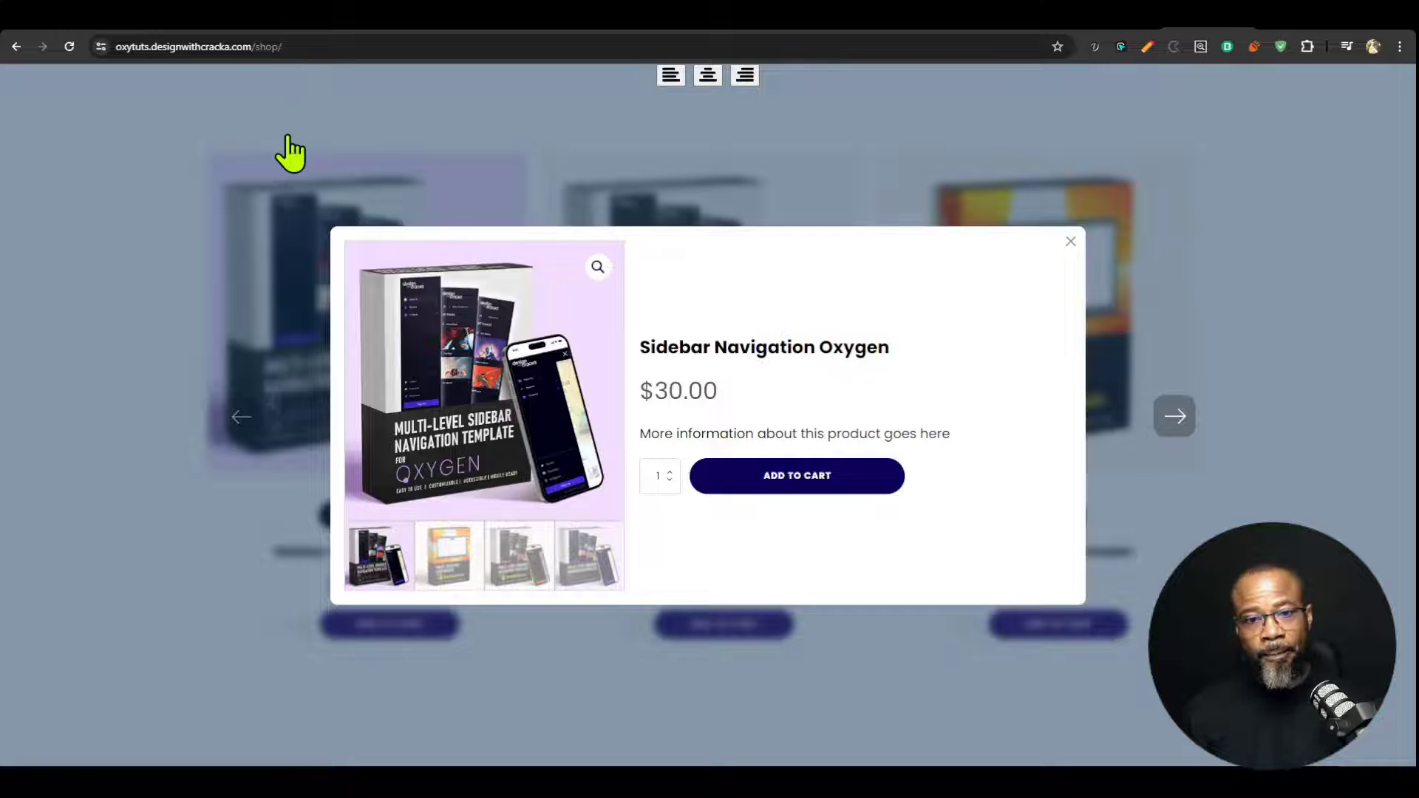
pyautogui.press('Right')
pyautogui.press('Right')
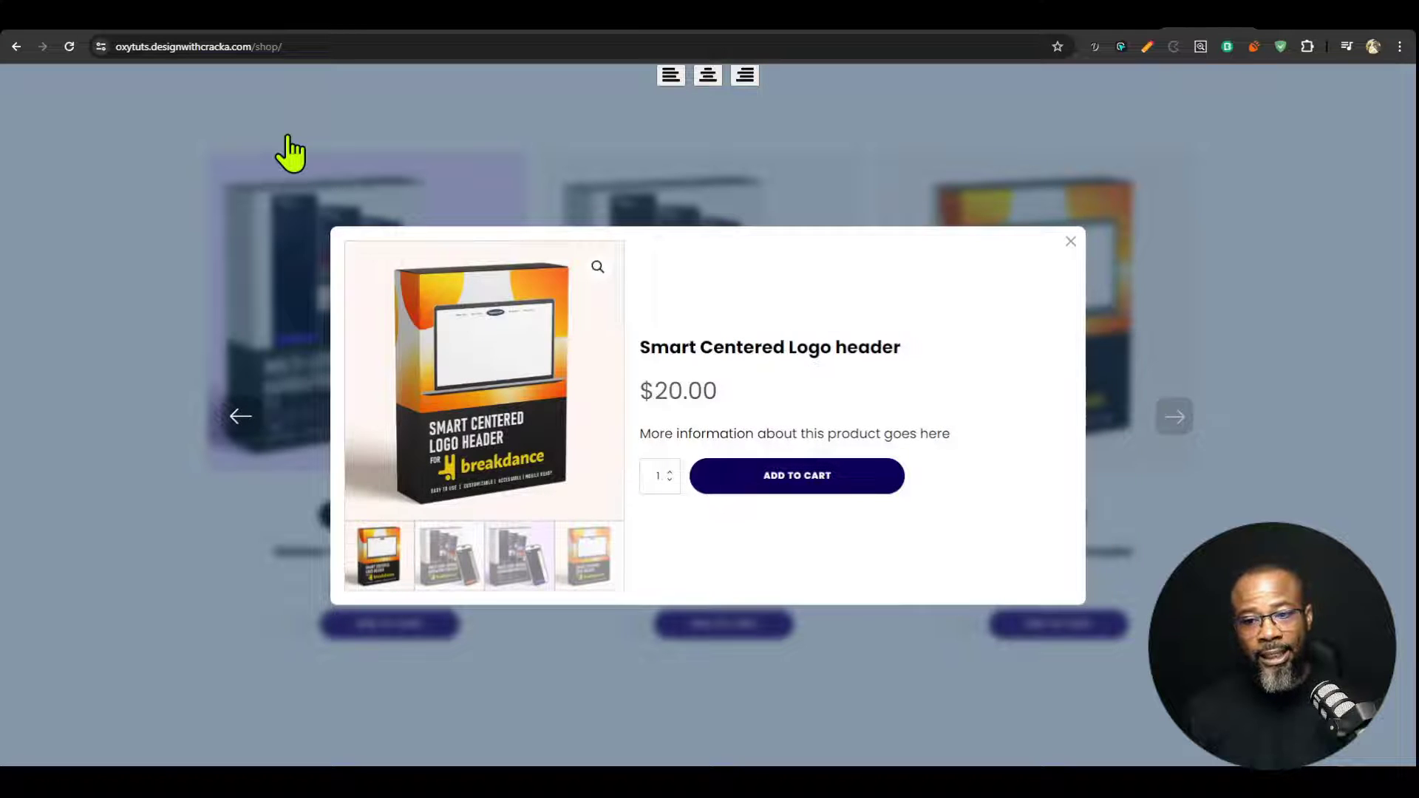
pyautogui.press('Left')
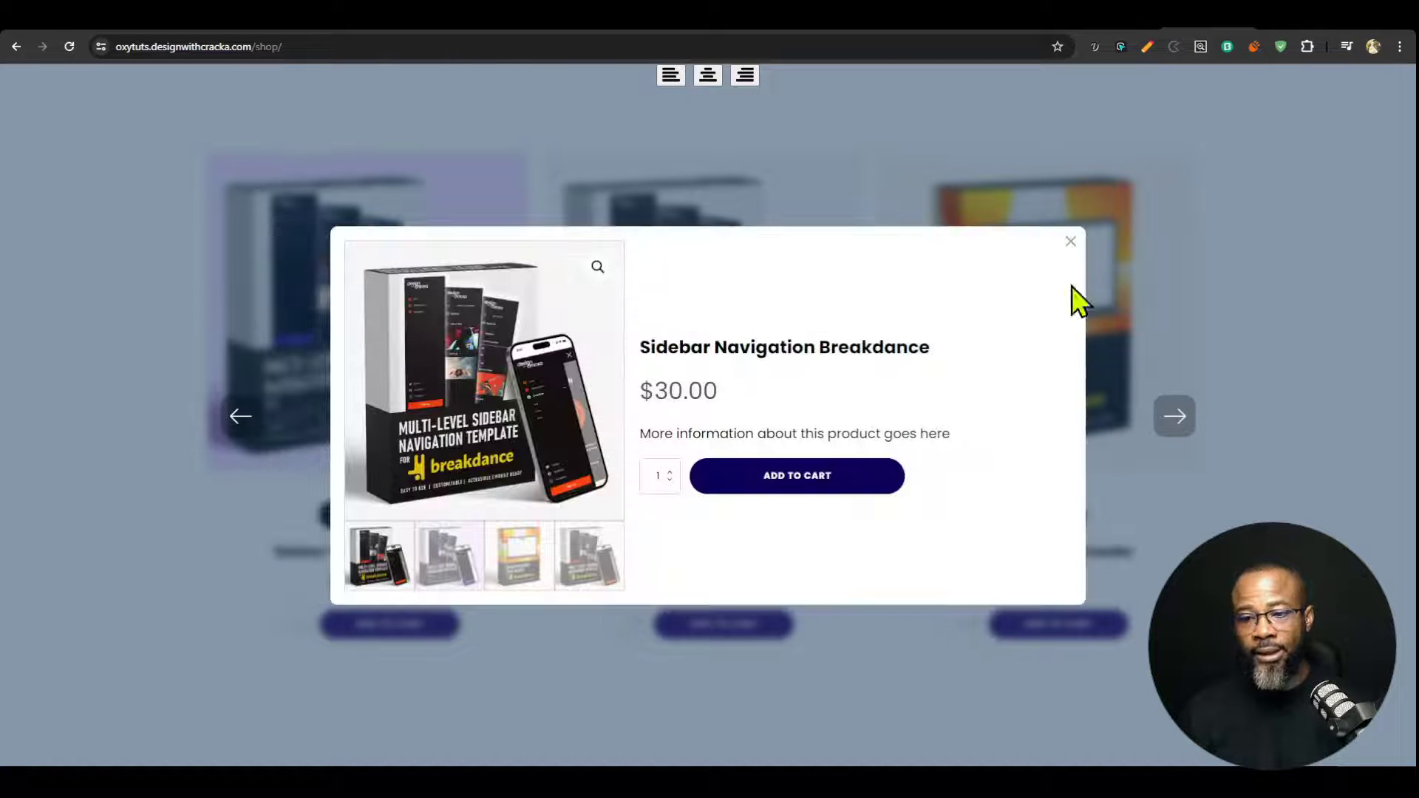
pyautogui.press('Right')
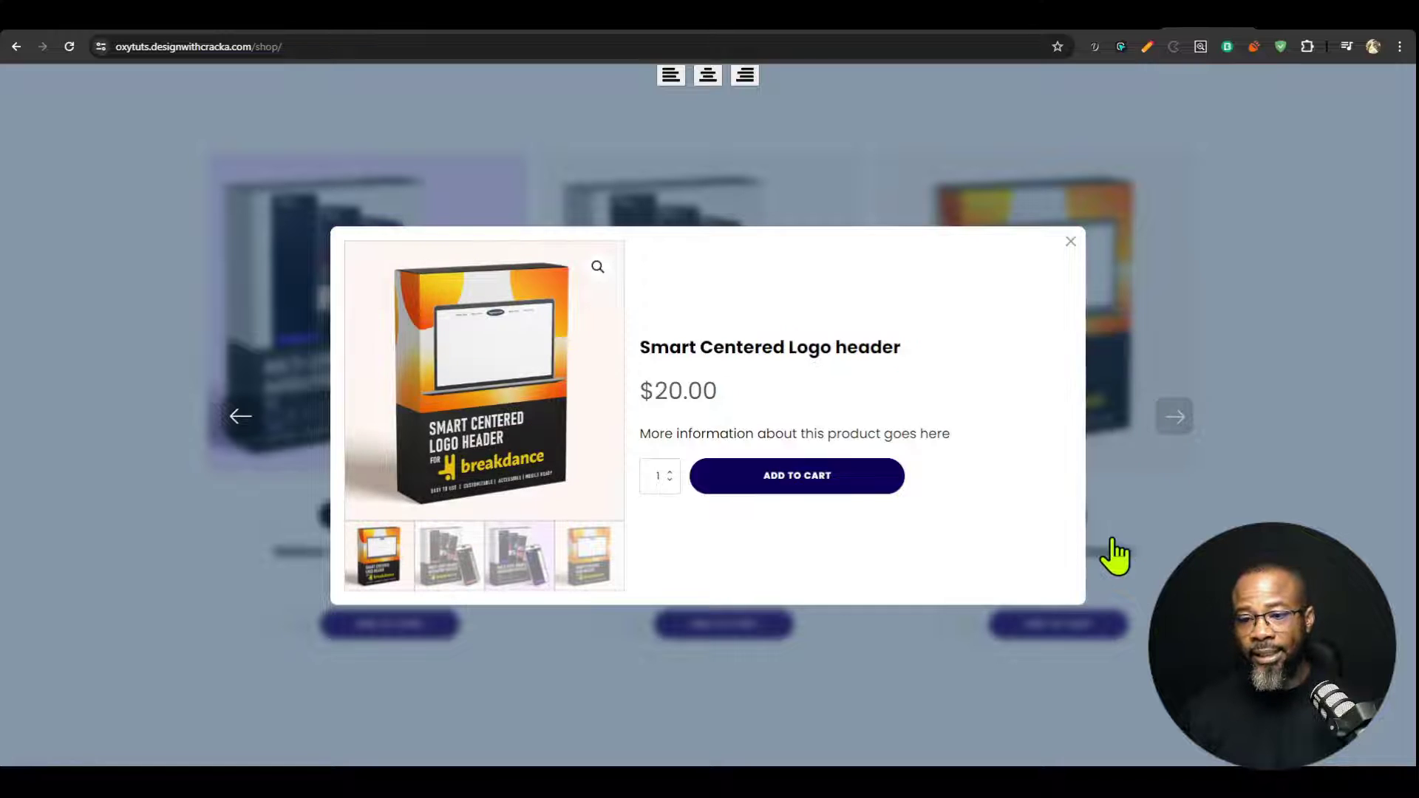
pyautogui.press('Right')
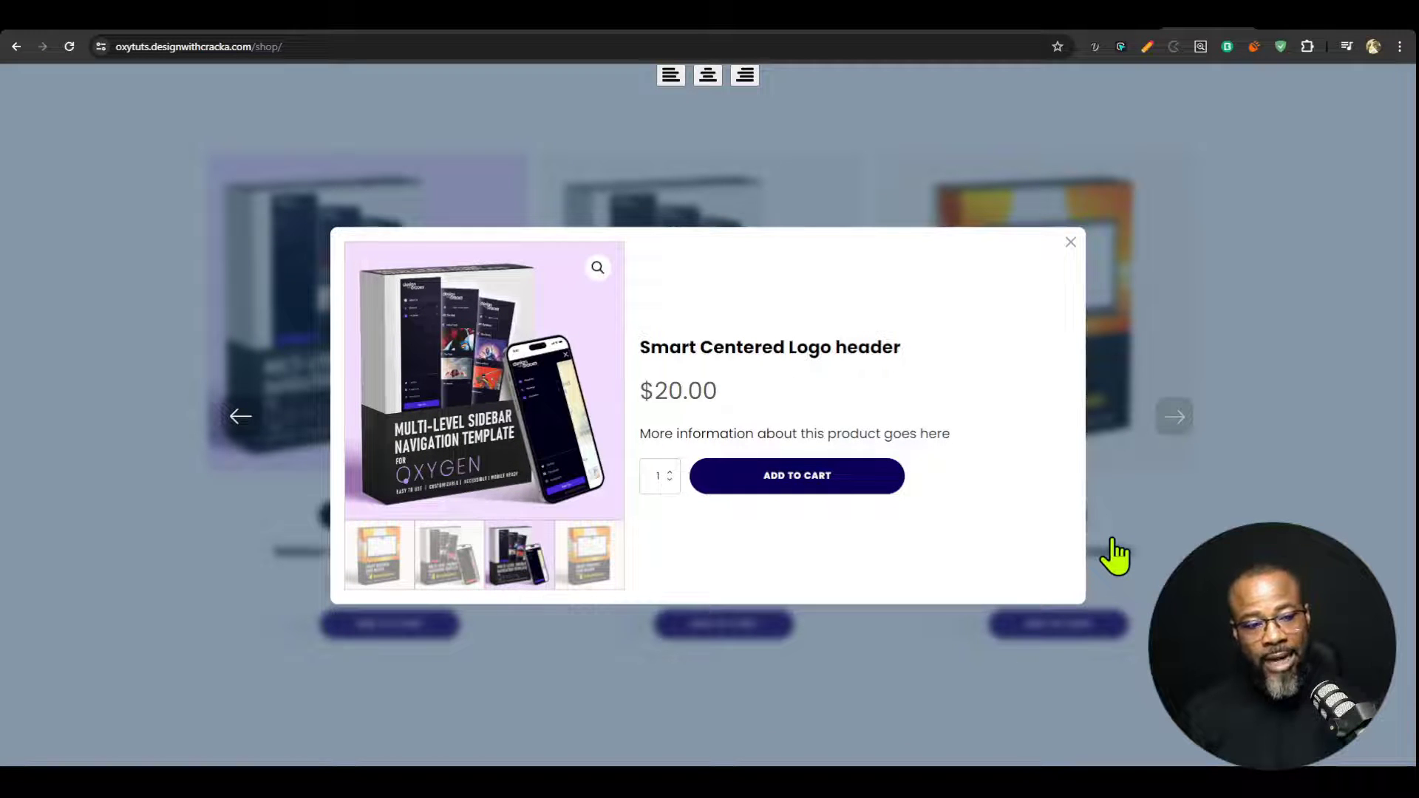
pyautogui.press('Left')
pyautogui.press('Left')
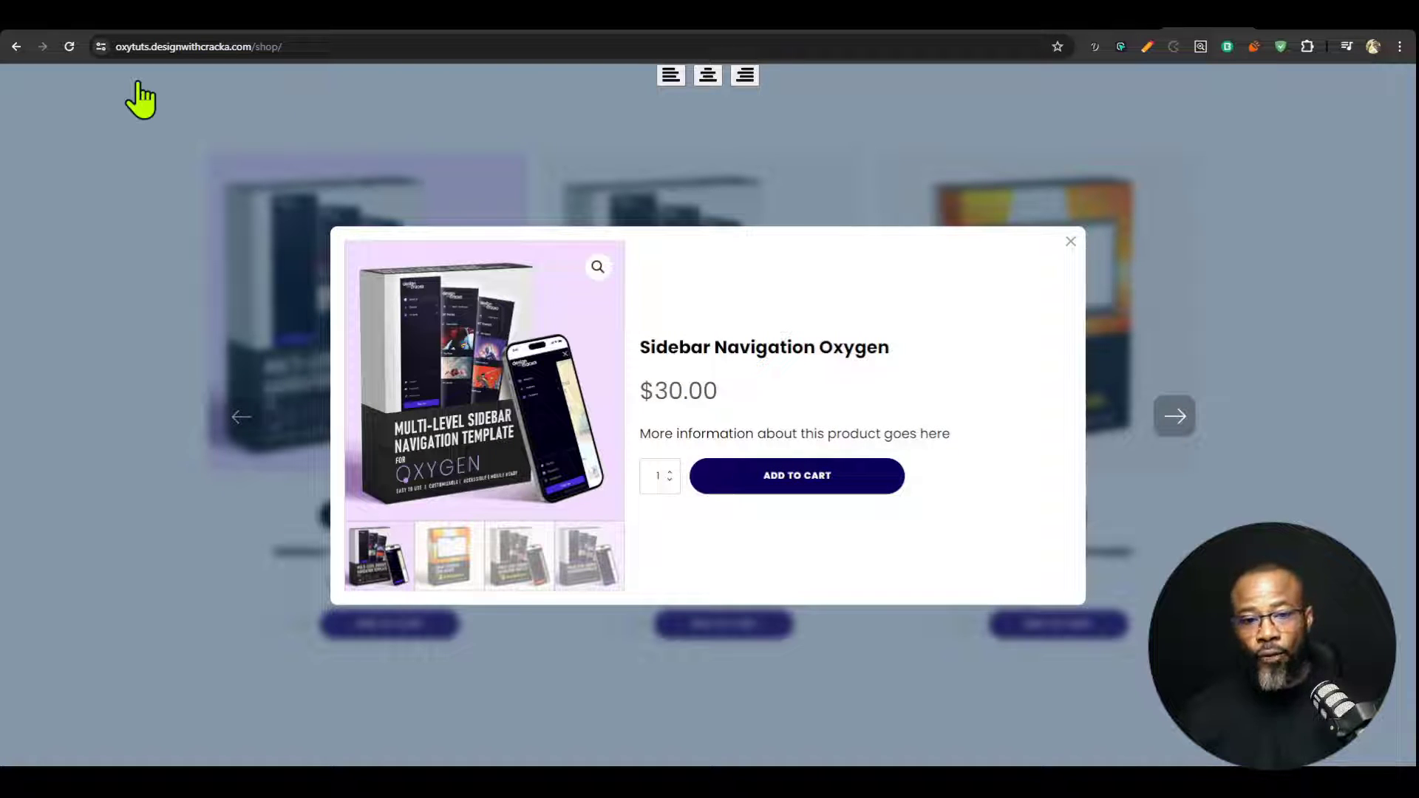
pyautogui.press('Right')
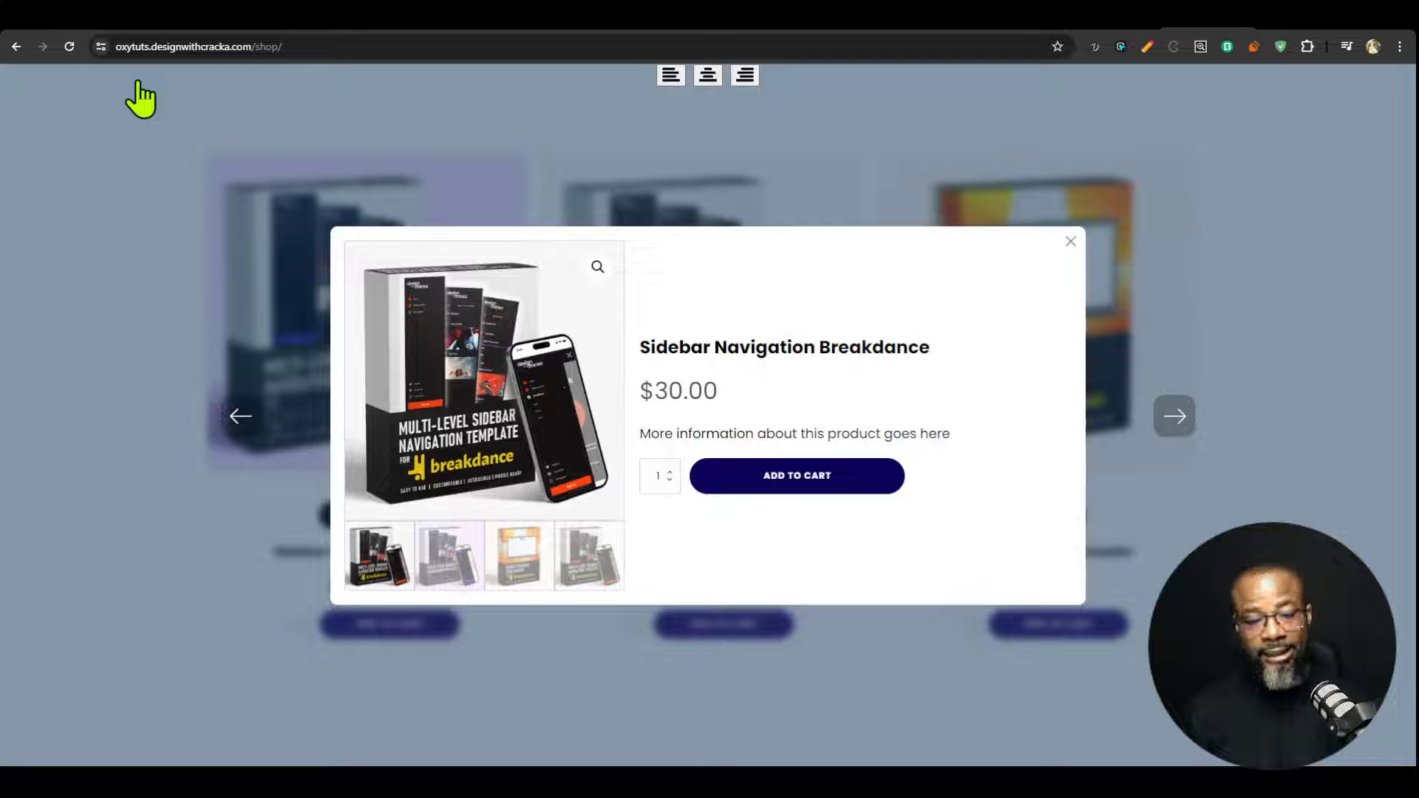
pyautogui.press('Escape')
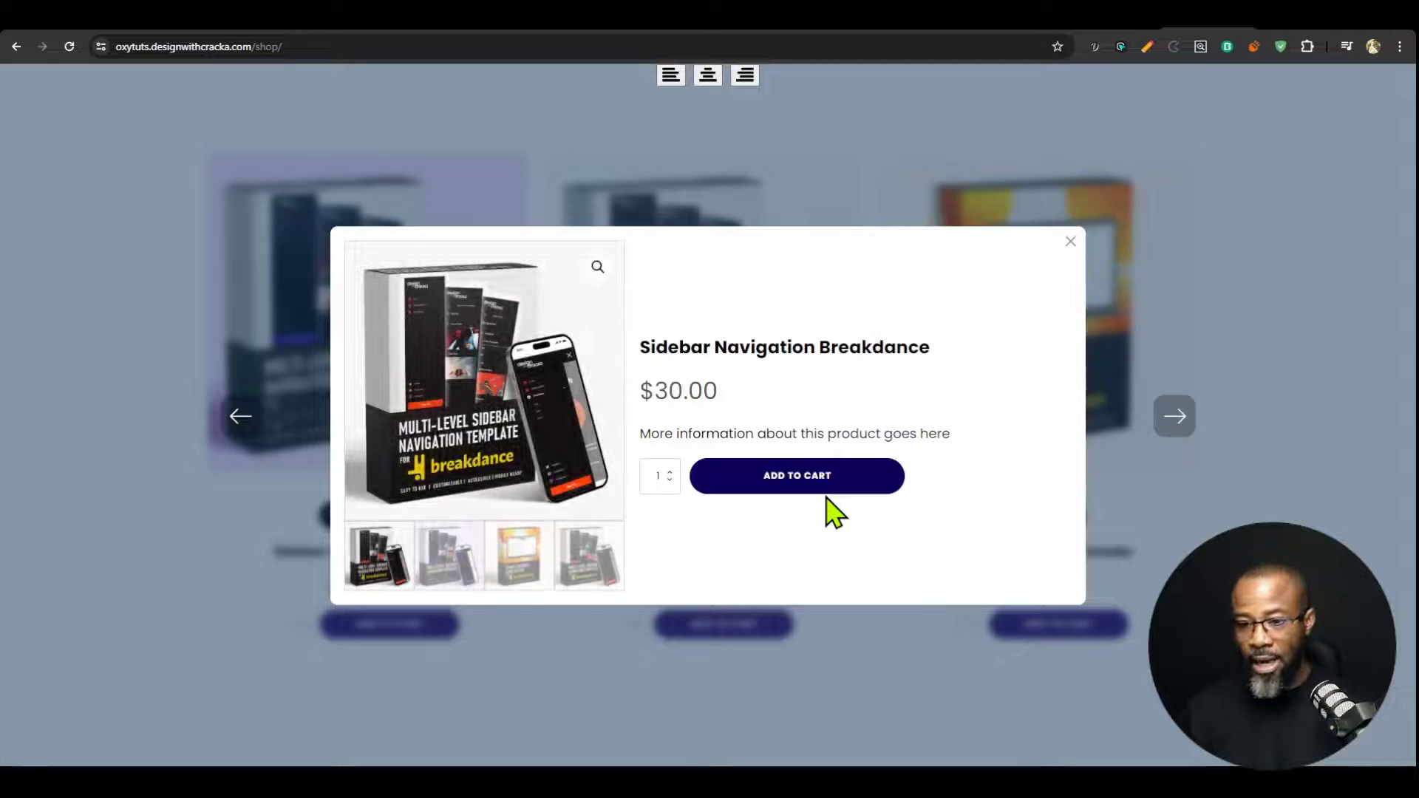
pyautogui.press('Right')
pyautogui.press('Escape')
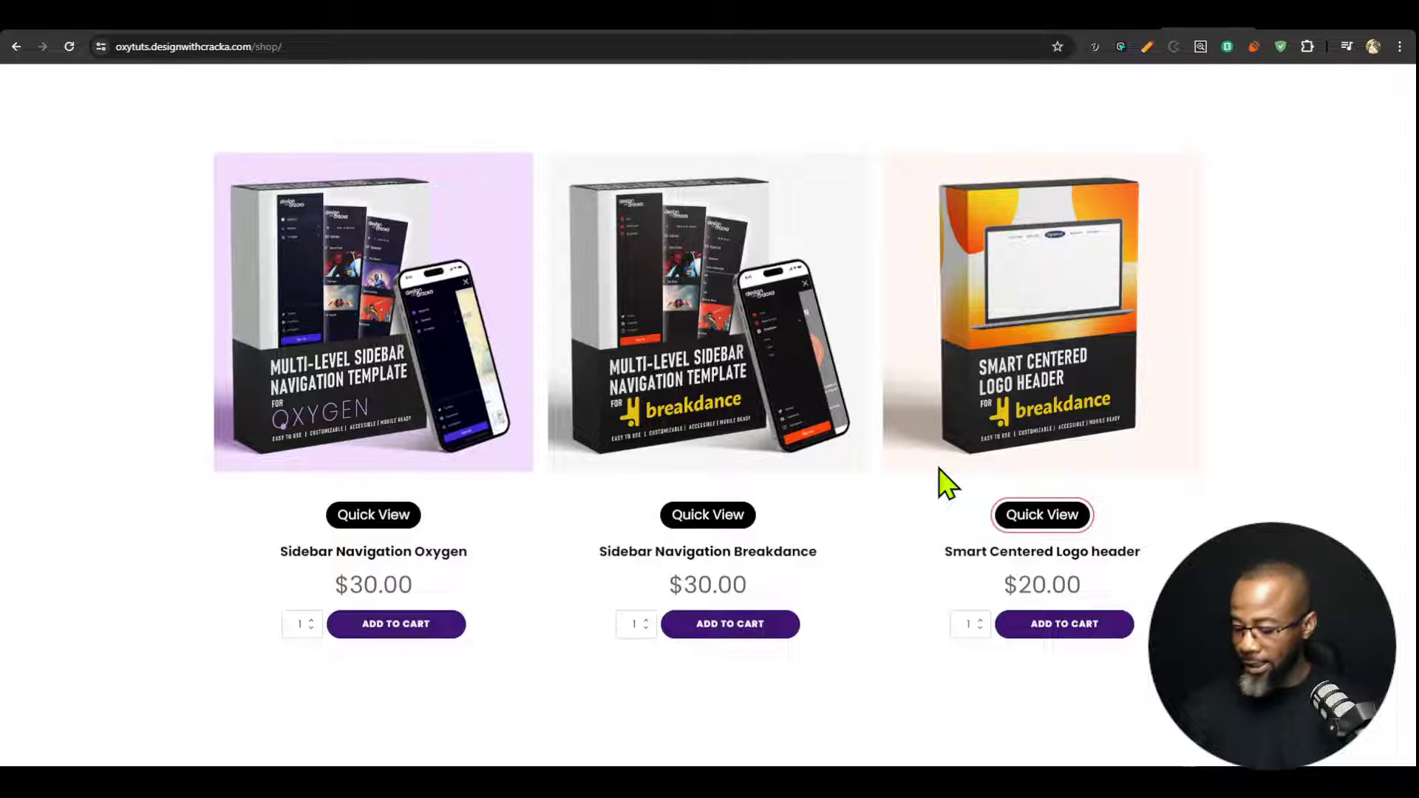
# Step: Reopen the quick view and browse between products in the left-aligned, right-aligned and centred lightbox layouts
pyautogui.press('Return')
pyautogui.press('Right')
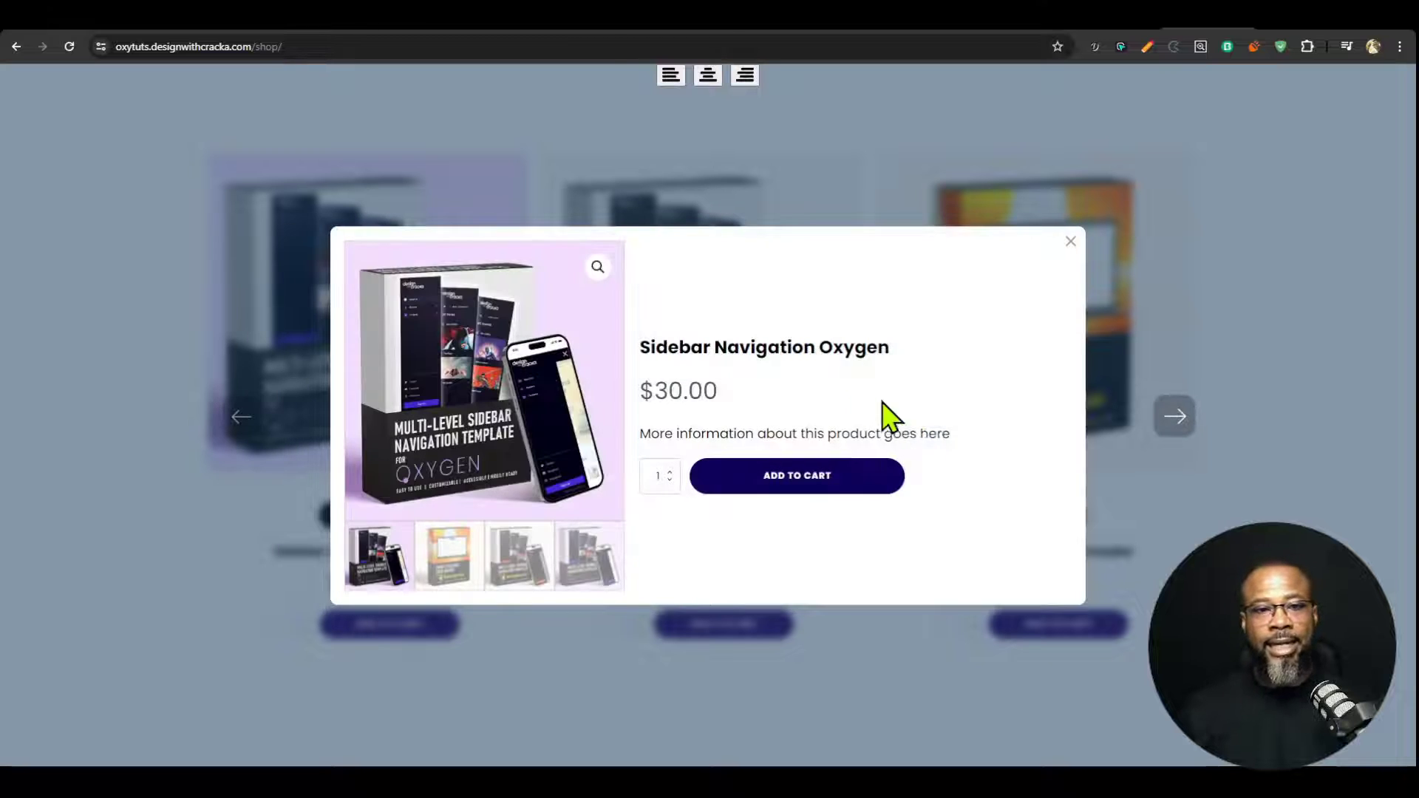
pyautogui.click(670, 75)
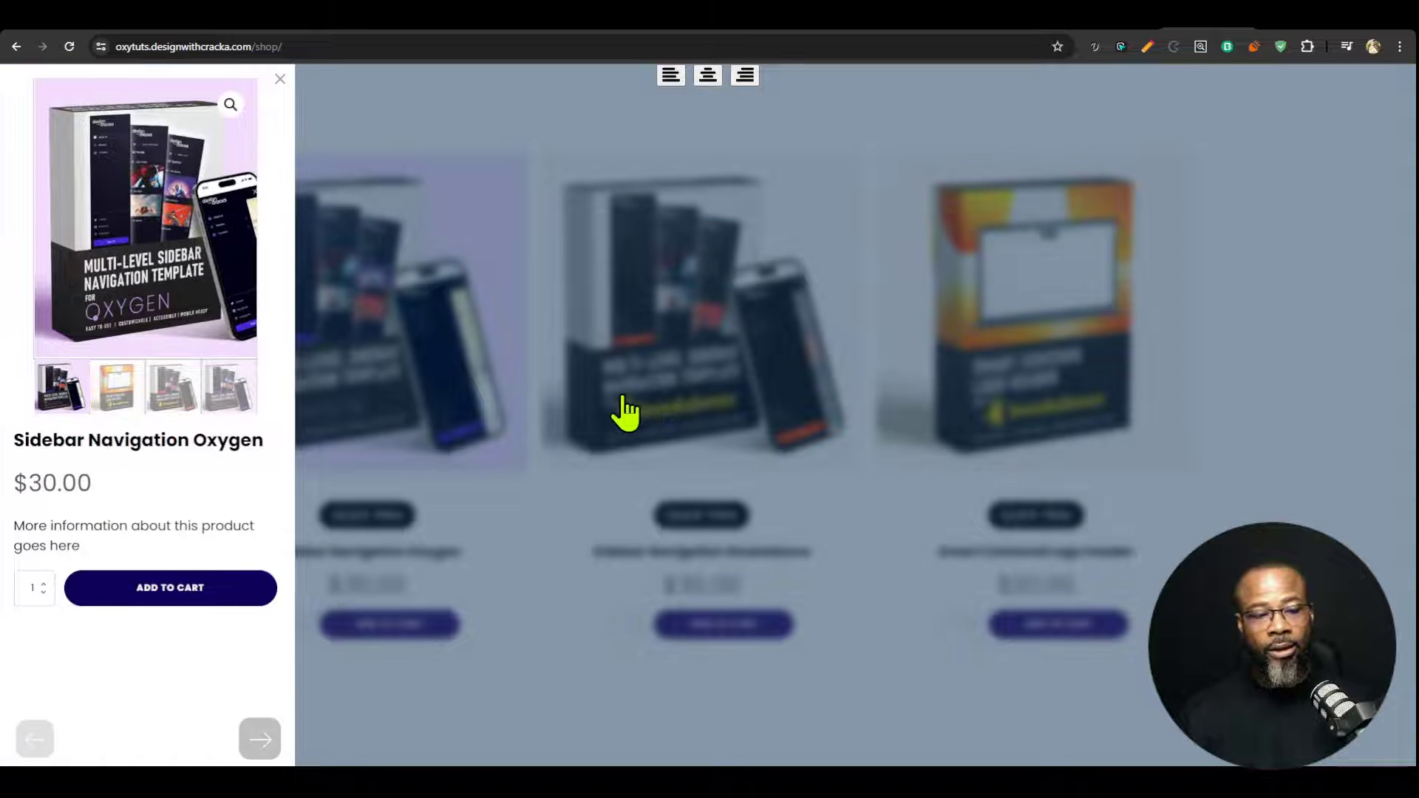
pyautogui.press('Left')
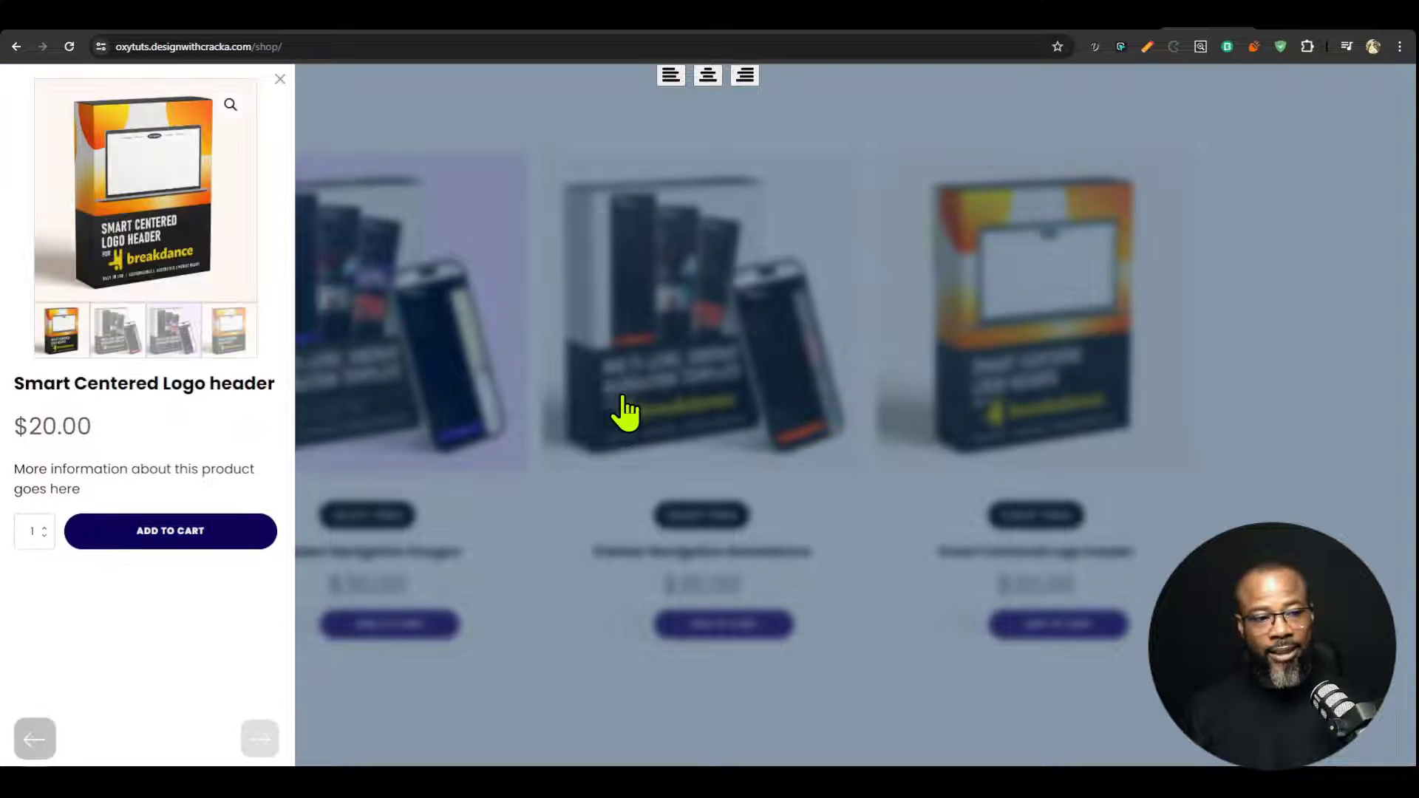
pyautogui.press('Left')
pyautogui.click(745, 75)
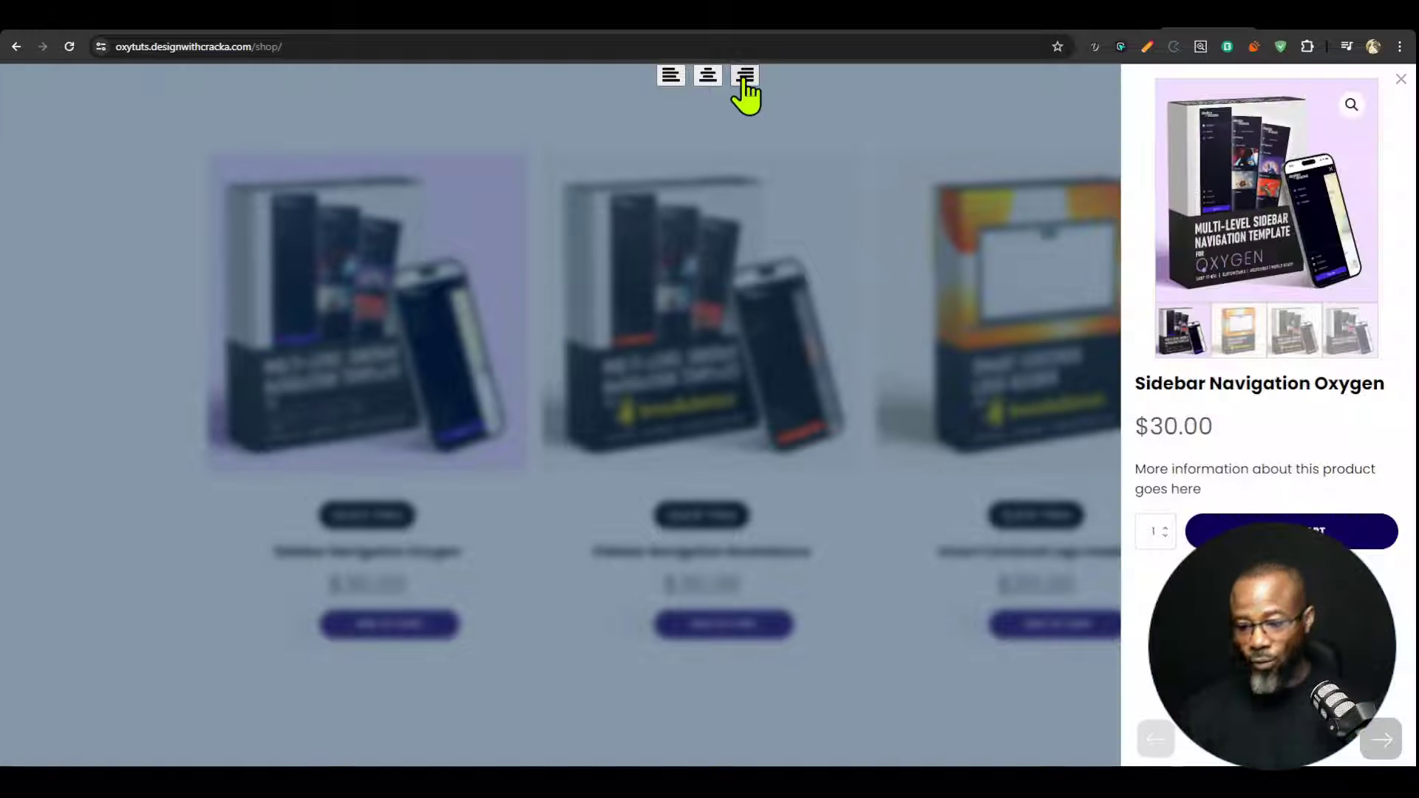
pyautogui.press('Left')
pyautogui.press('Left')
pyautogui.press('Left')
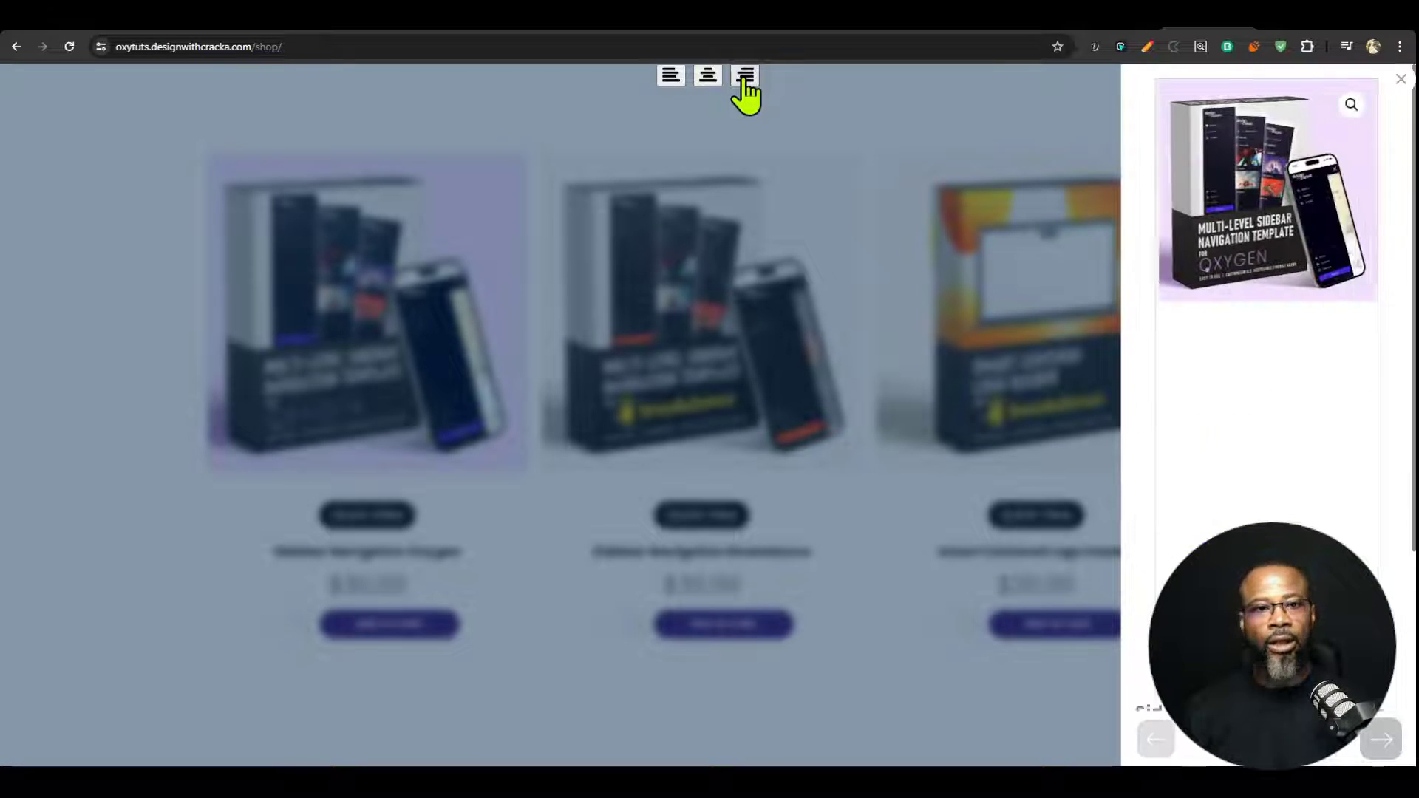
pyautogui.click(707, 76)
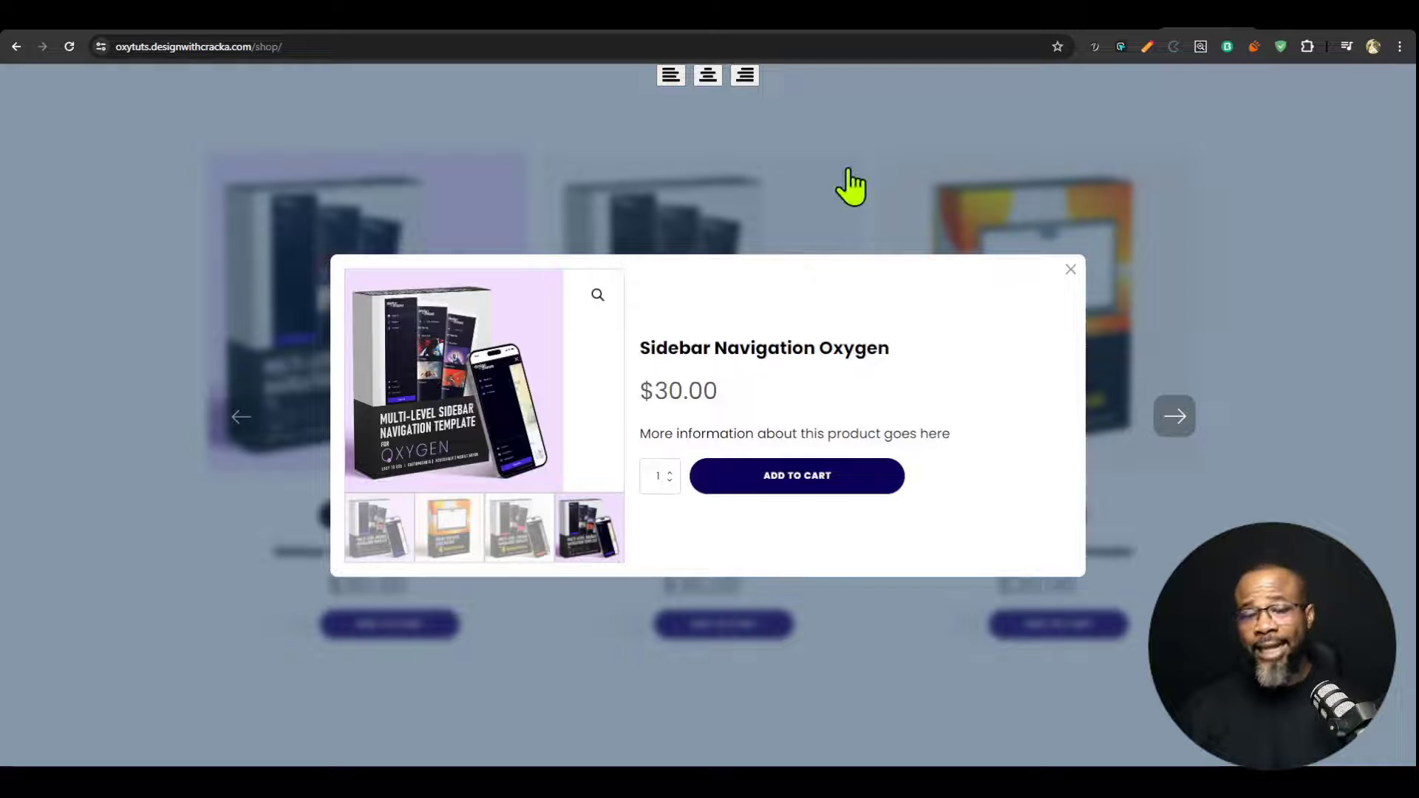
pyautogui.click(1164, 423)
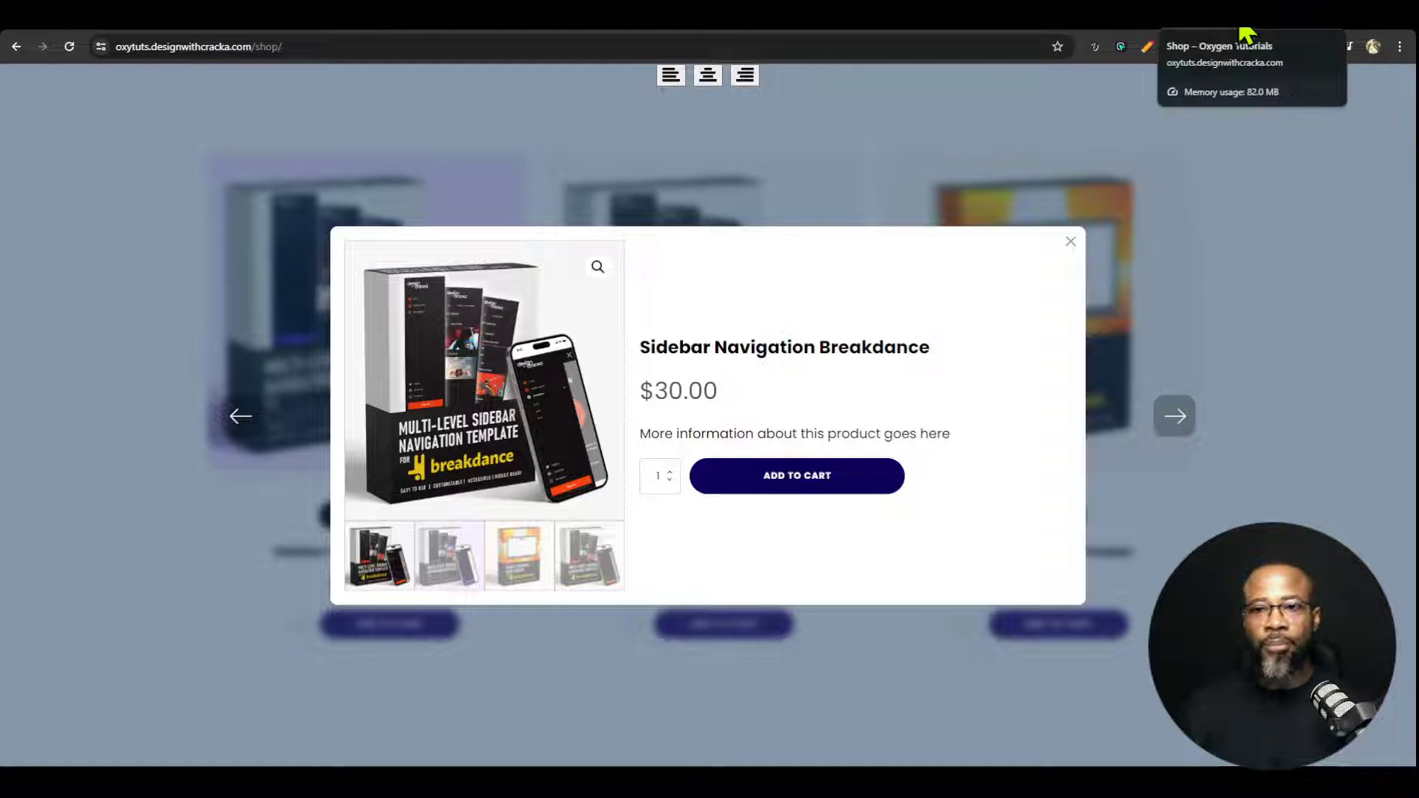
# Step: View the quick-view-tuts page and the Gumroad product page, ending on the All Access Membership content page
pyautogui.click(1247, 34)
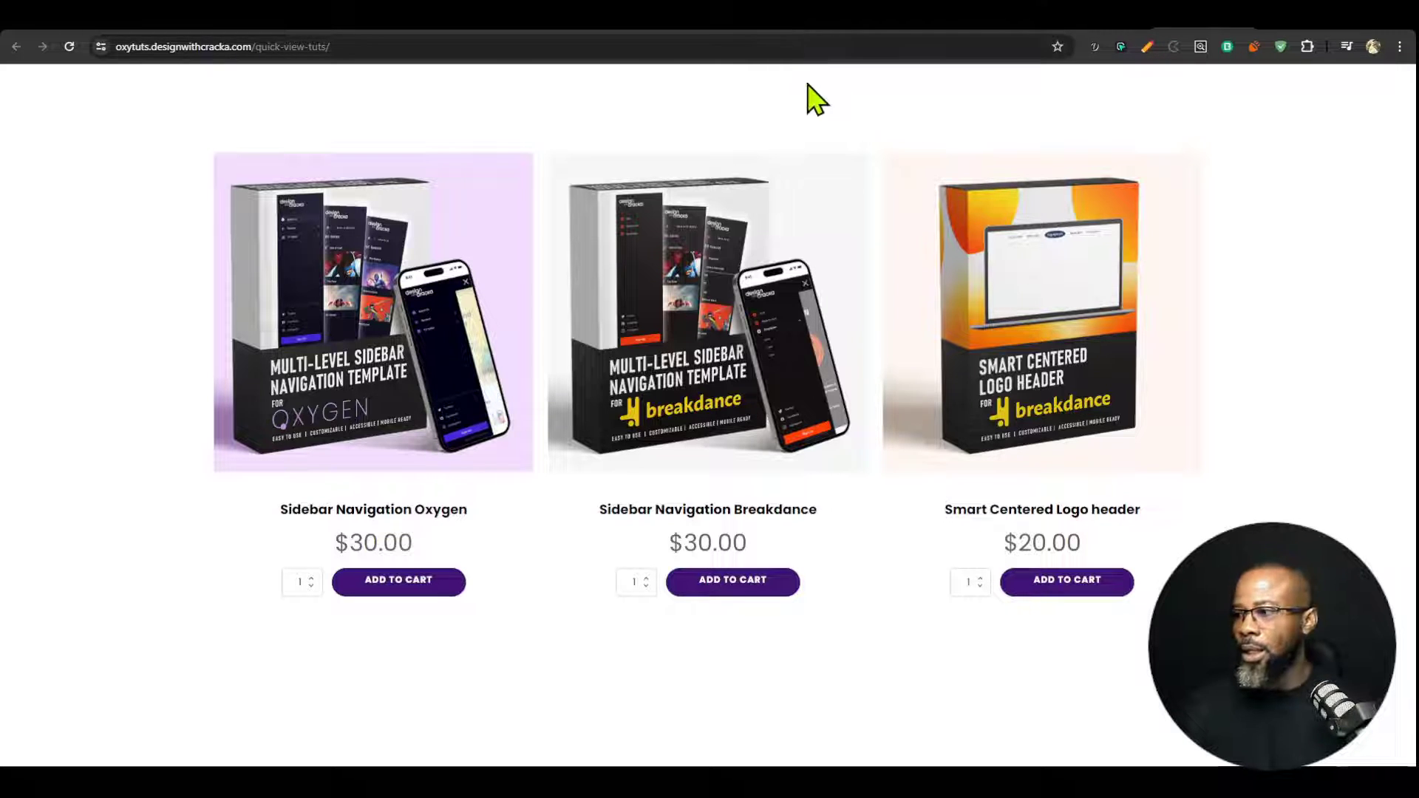
pyautogui.click(819, 33)
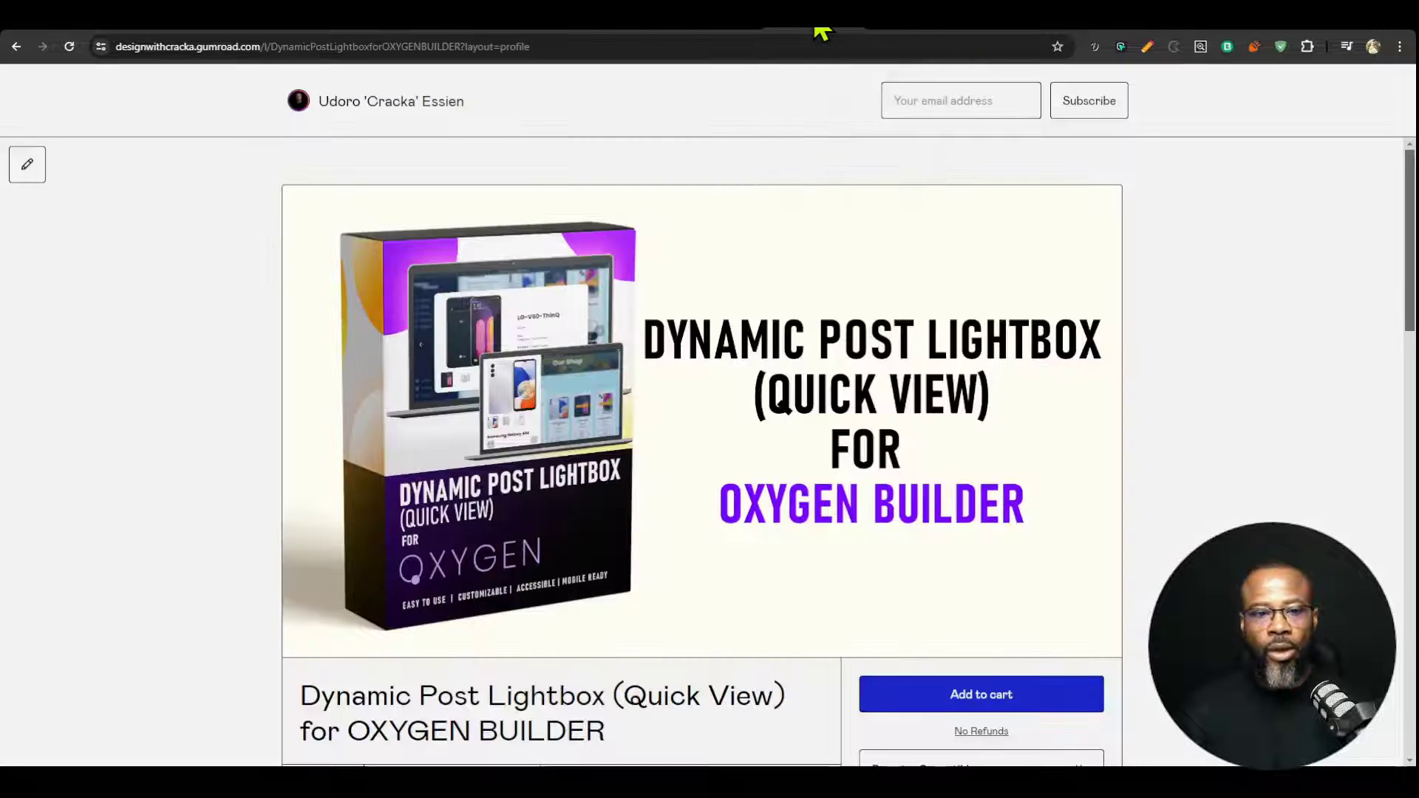
pyautogui.click(899, 30)
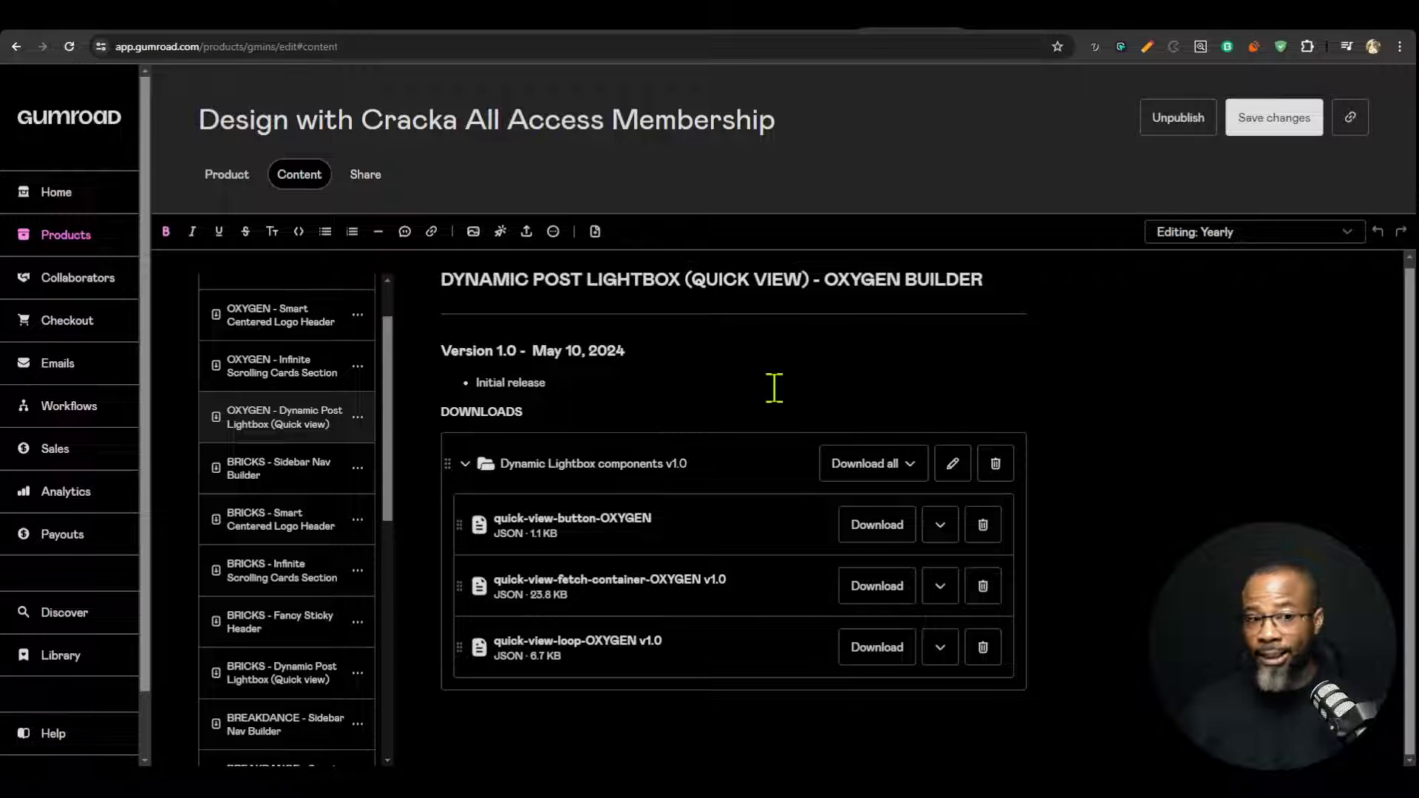
# Step: Review the template pages for Oxygen, Bricks and Breakdance in the All Access Membership content list
pyautogui.scroll(3, 285, 517)
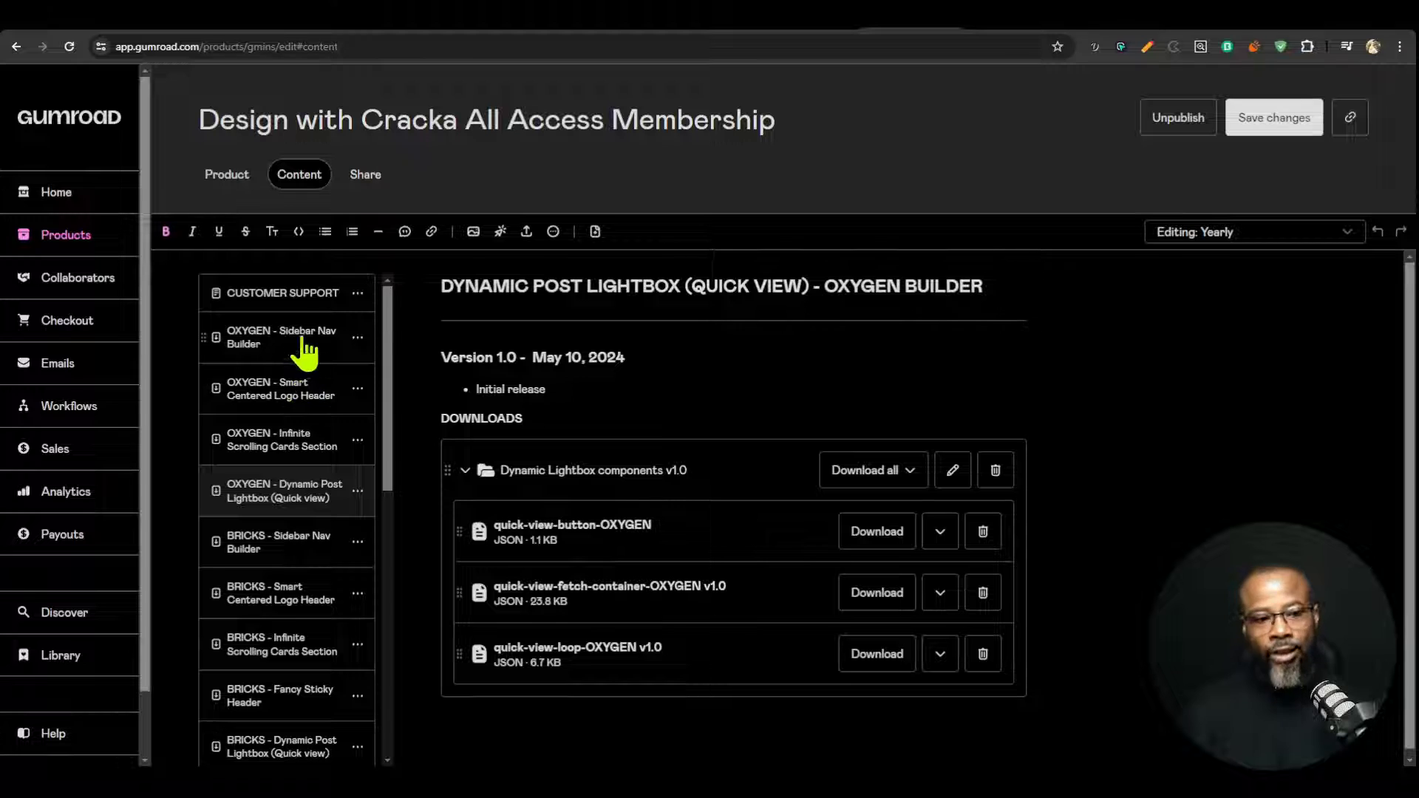
pyautogui.scroll(-10, 295, 550)
pyautogui.scroll(6, 296, 551)
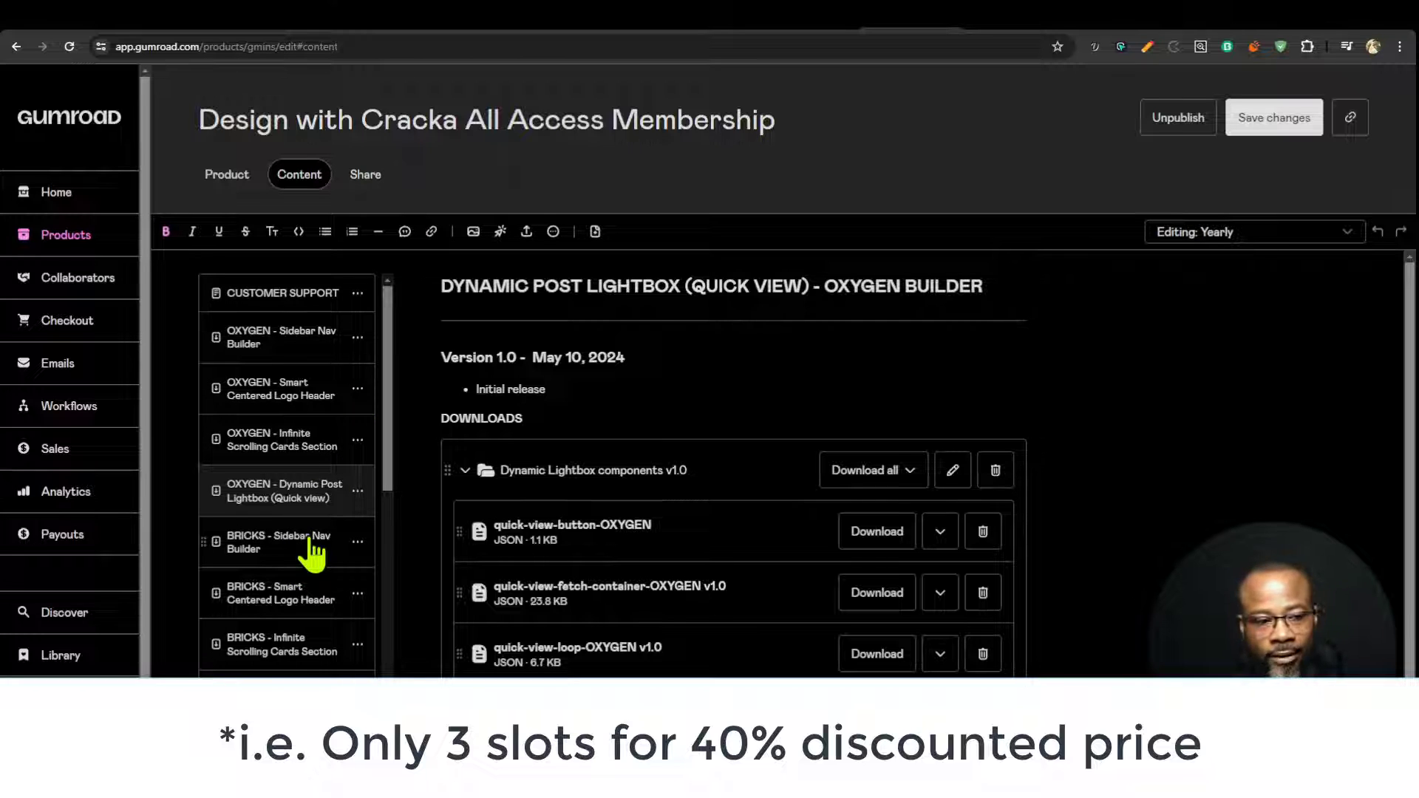
pyautogui.moveTo(391, 294); pyautogui.dragTo(389, 306)
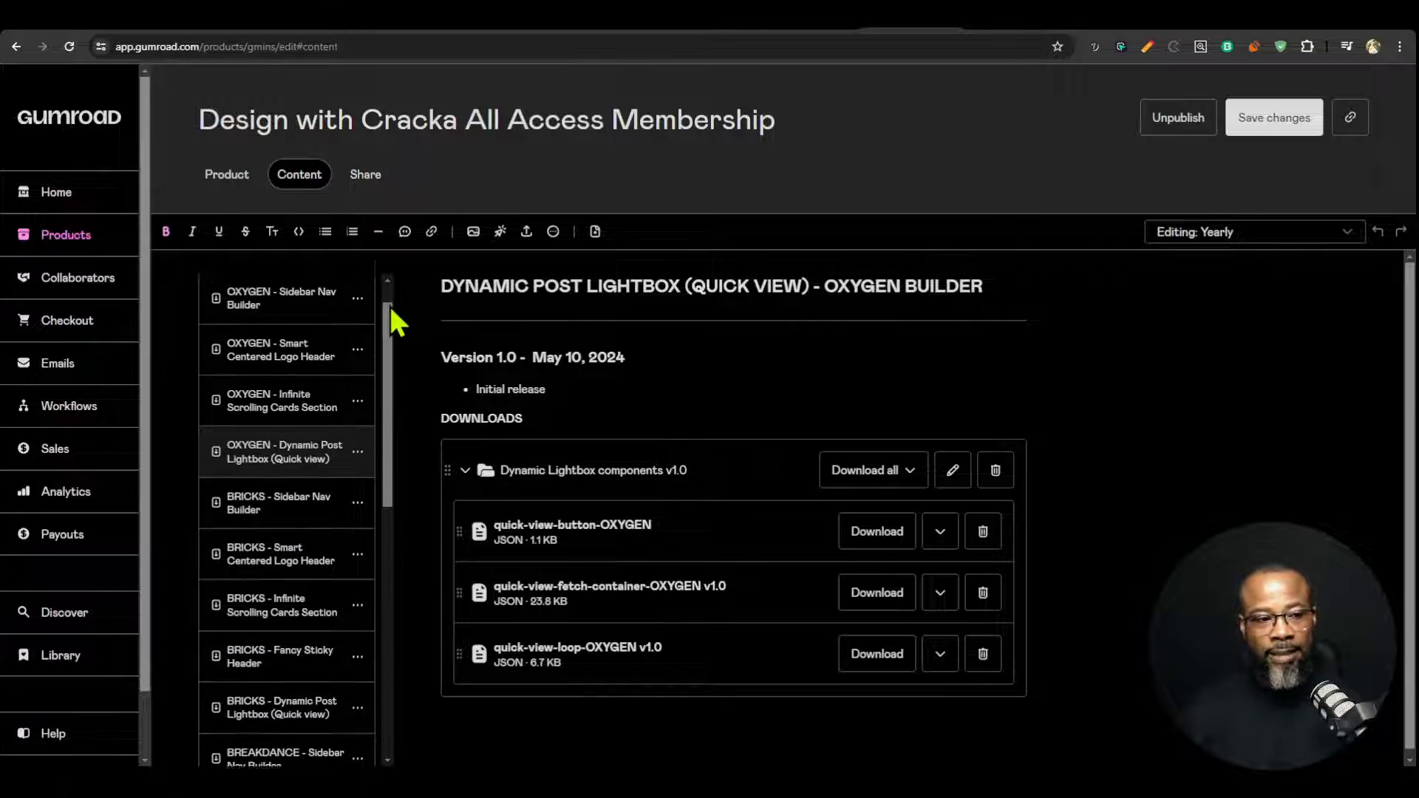
pyautogui.scroll(1, 311, 323)
pyautogui.scroll(-5, 310, 500)
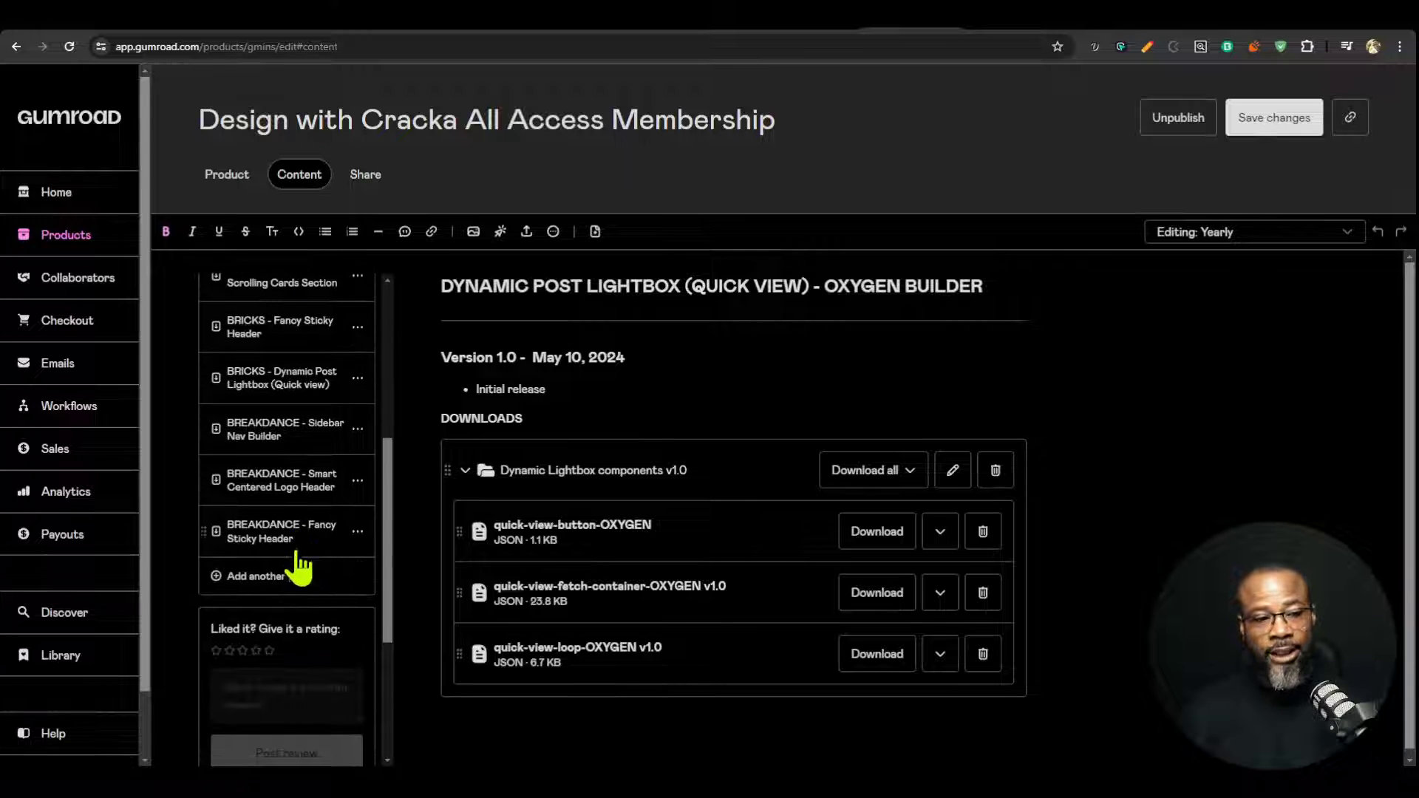
pyautogui.scroll(5, 295, 573)
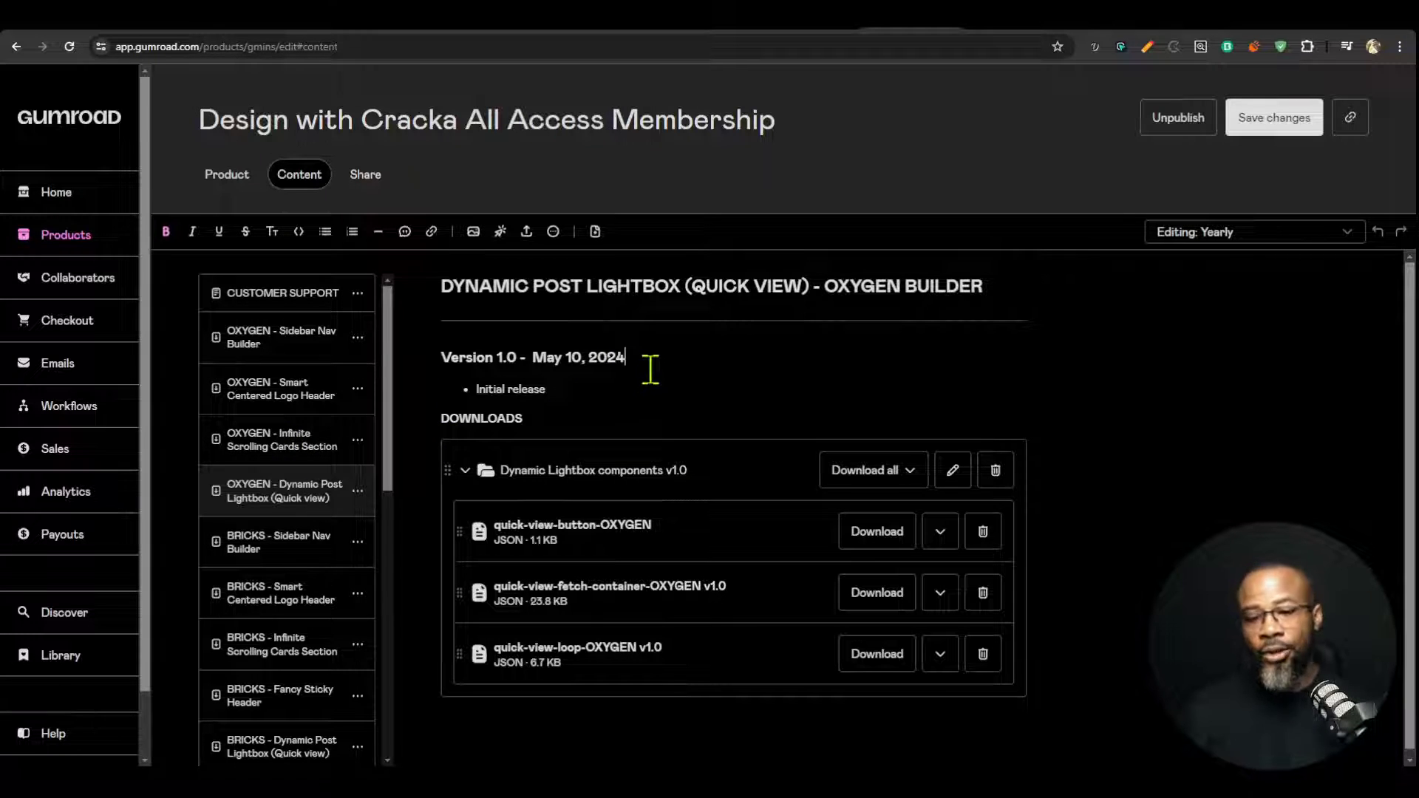
pyautogui.scroll(-1, 362, 429)
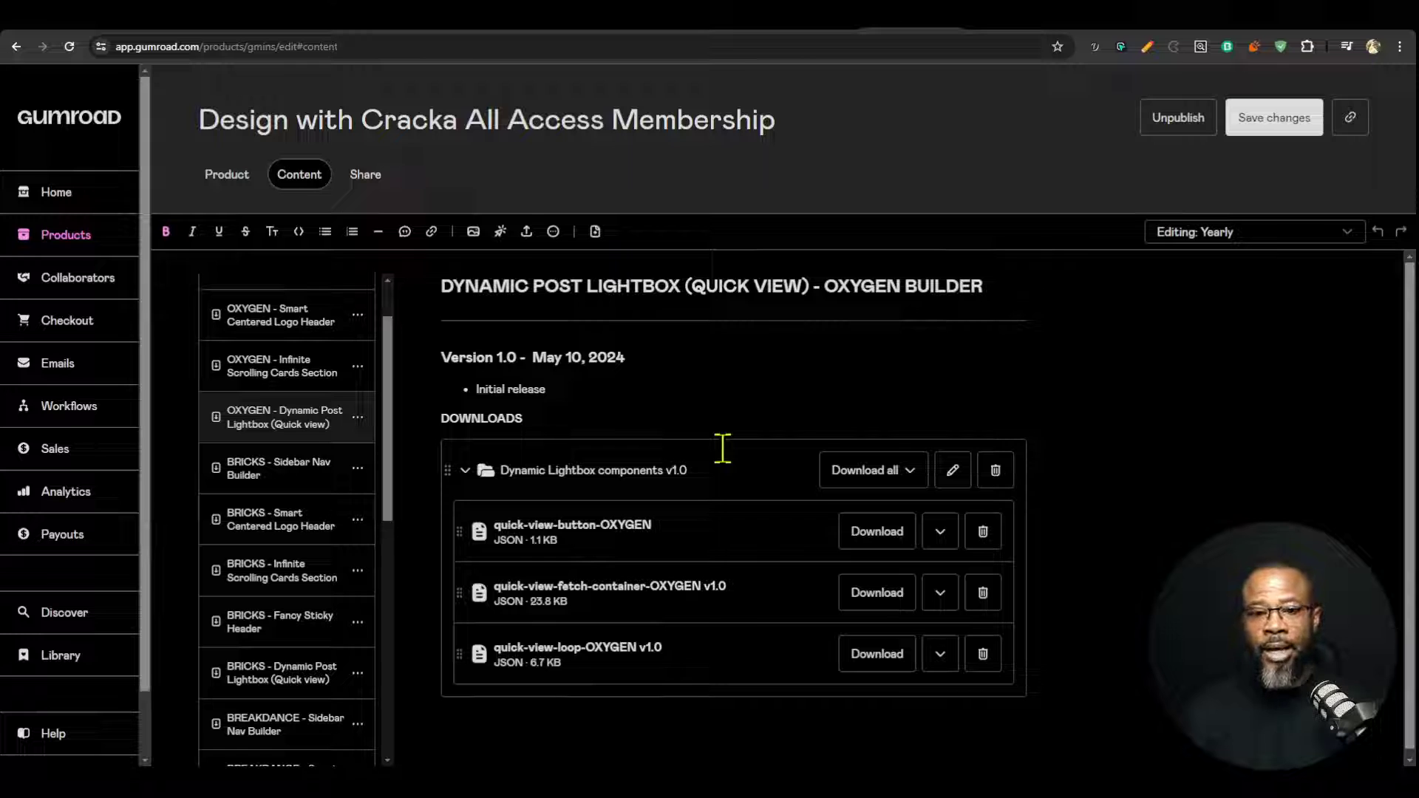
# Step: Switch to the Oxygen editor for Quick view tuts and inspect the product repeater and the inner div holding heading, price and cart button
pyautogui.click(1191, 29)
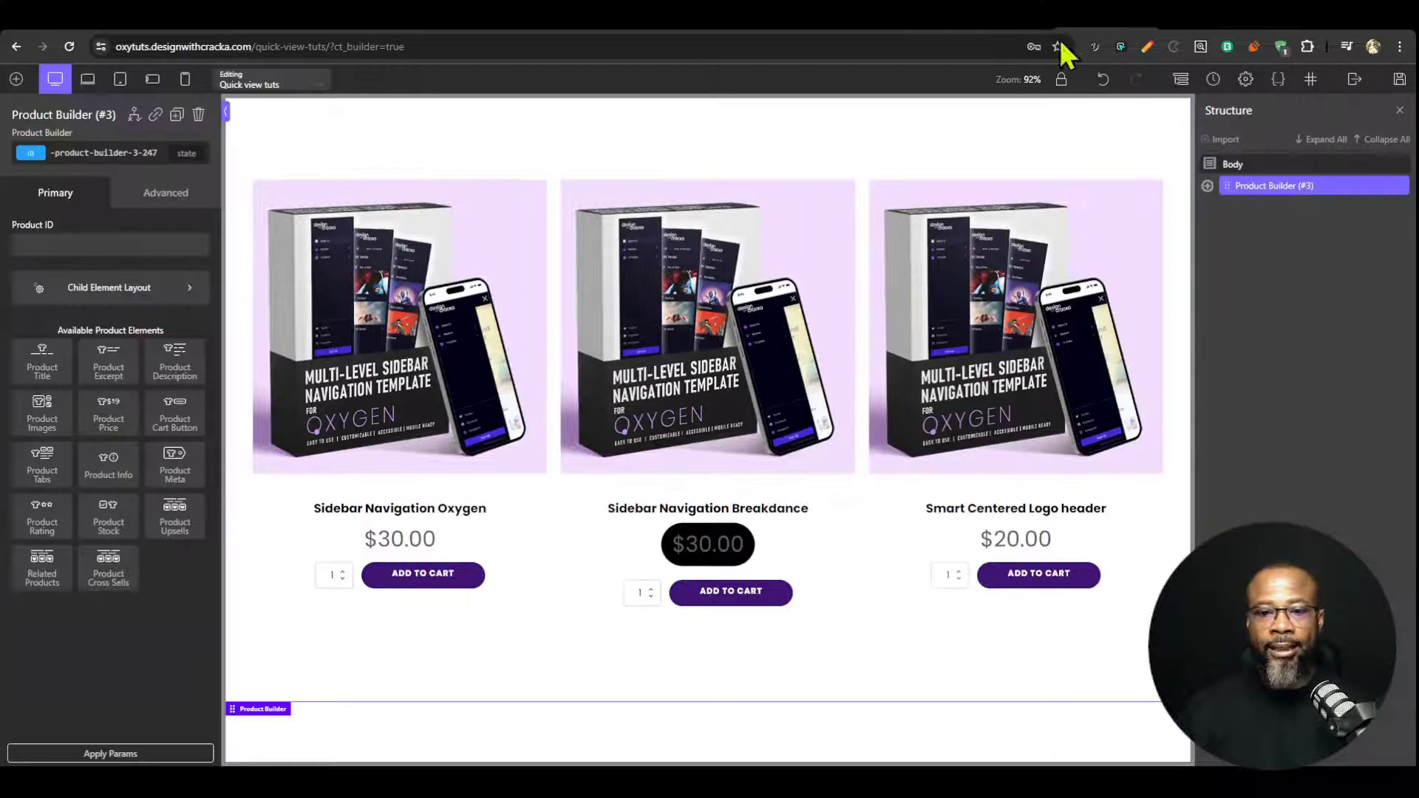
pyautogui.click(733, 541)
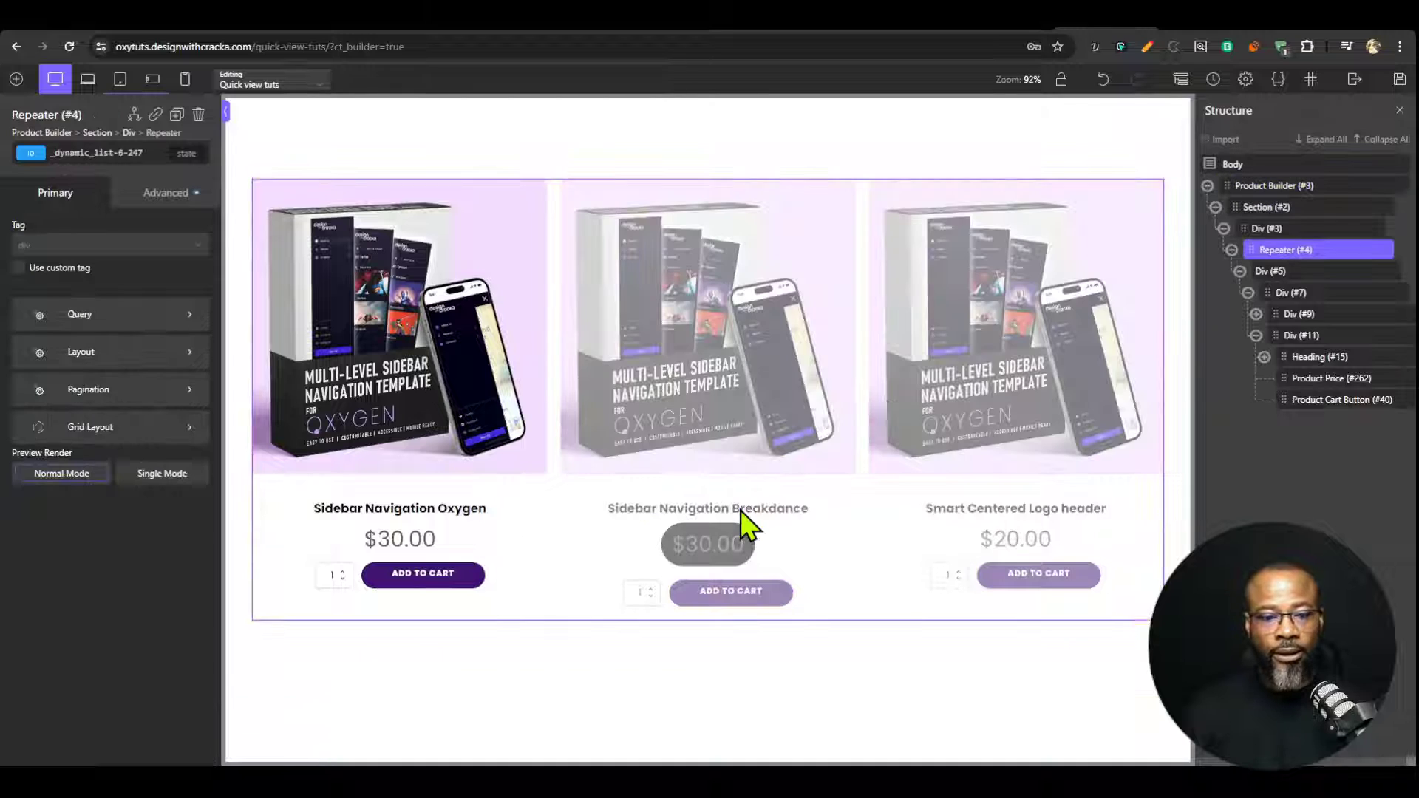
pyautogui.click(438, 510)
pyautogui.click(1278, 251)
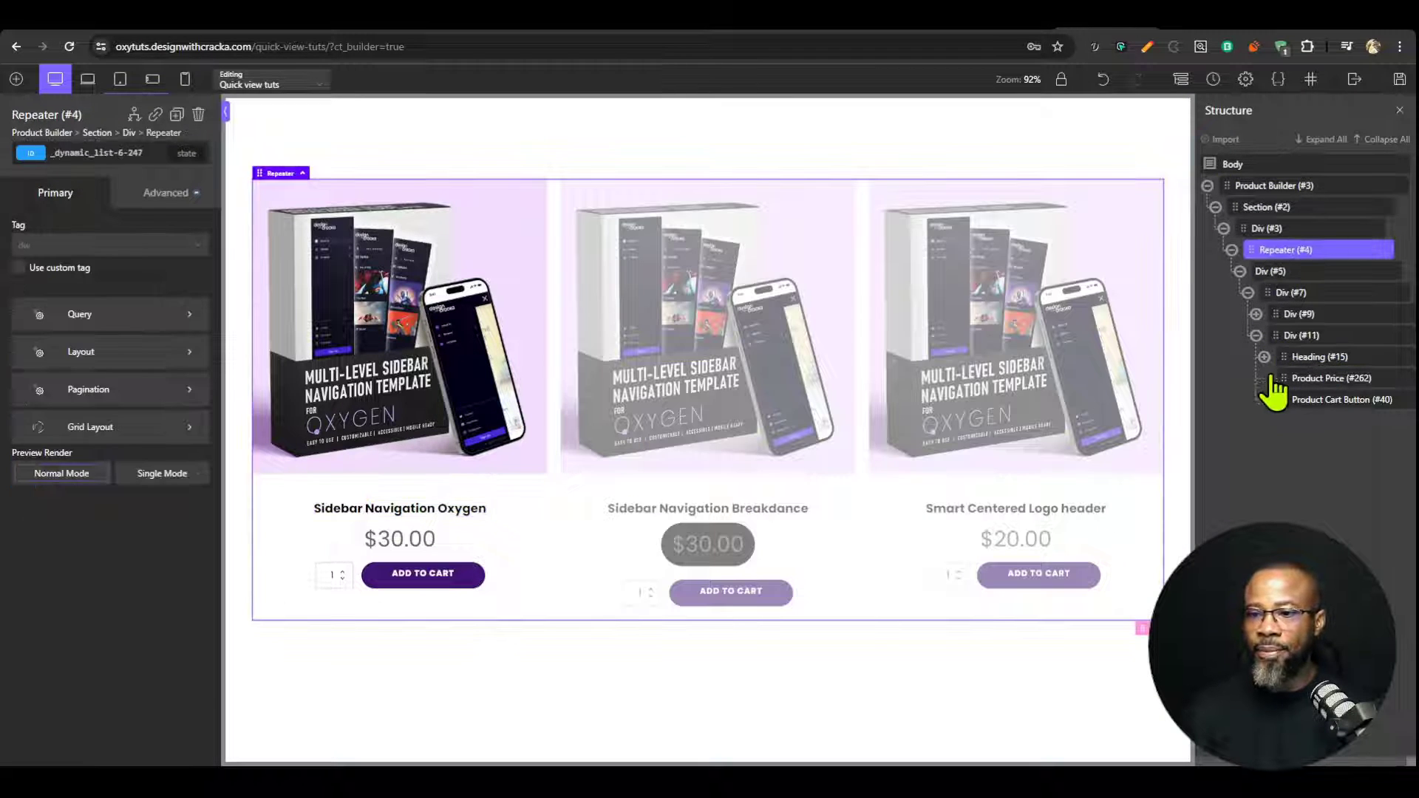
pyautogui.click(1302, 336)
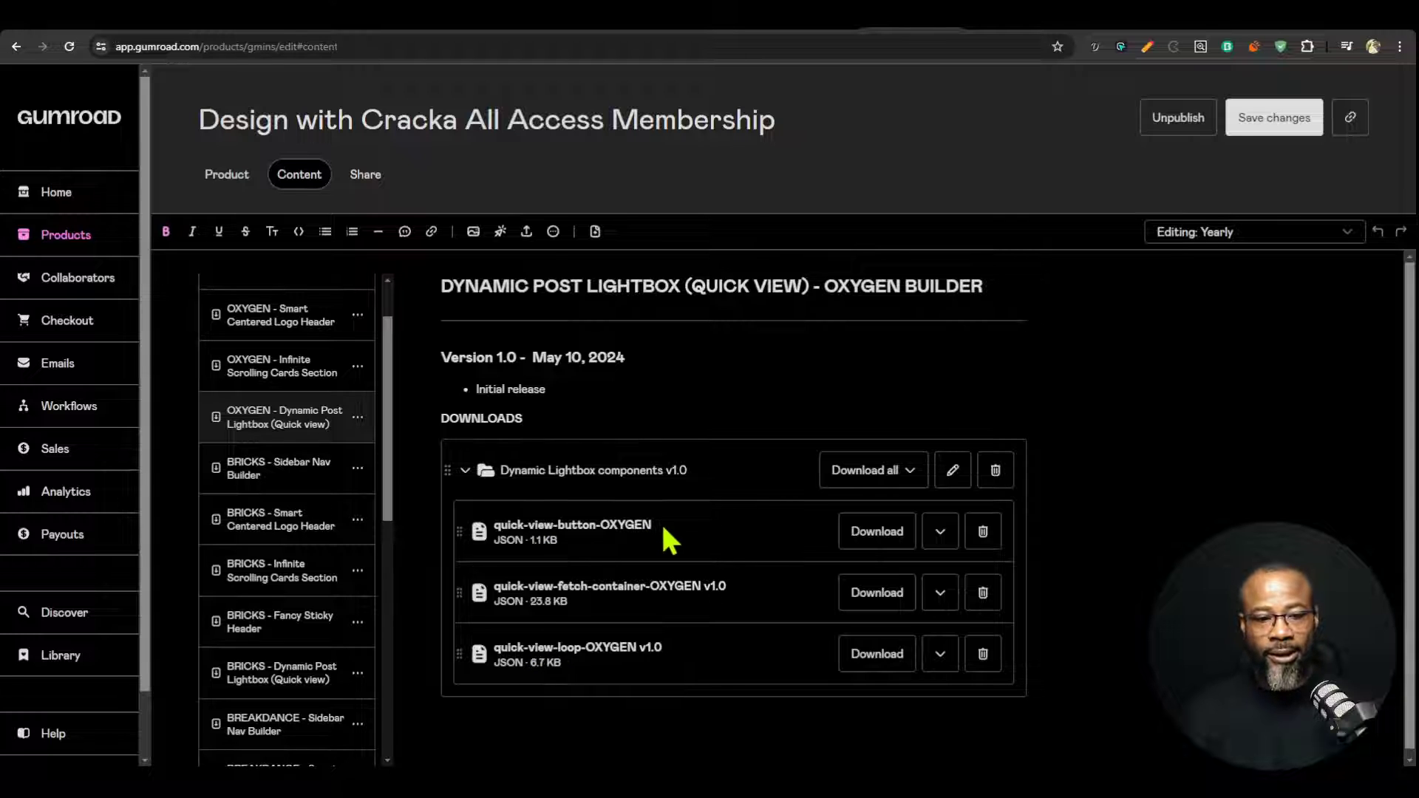
# Step: Download the quick-view-button-OXYGEN JSON file, open it in the browser and copy all of its code
pyautogui.click(890, 532)
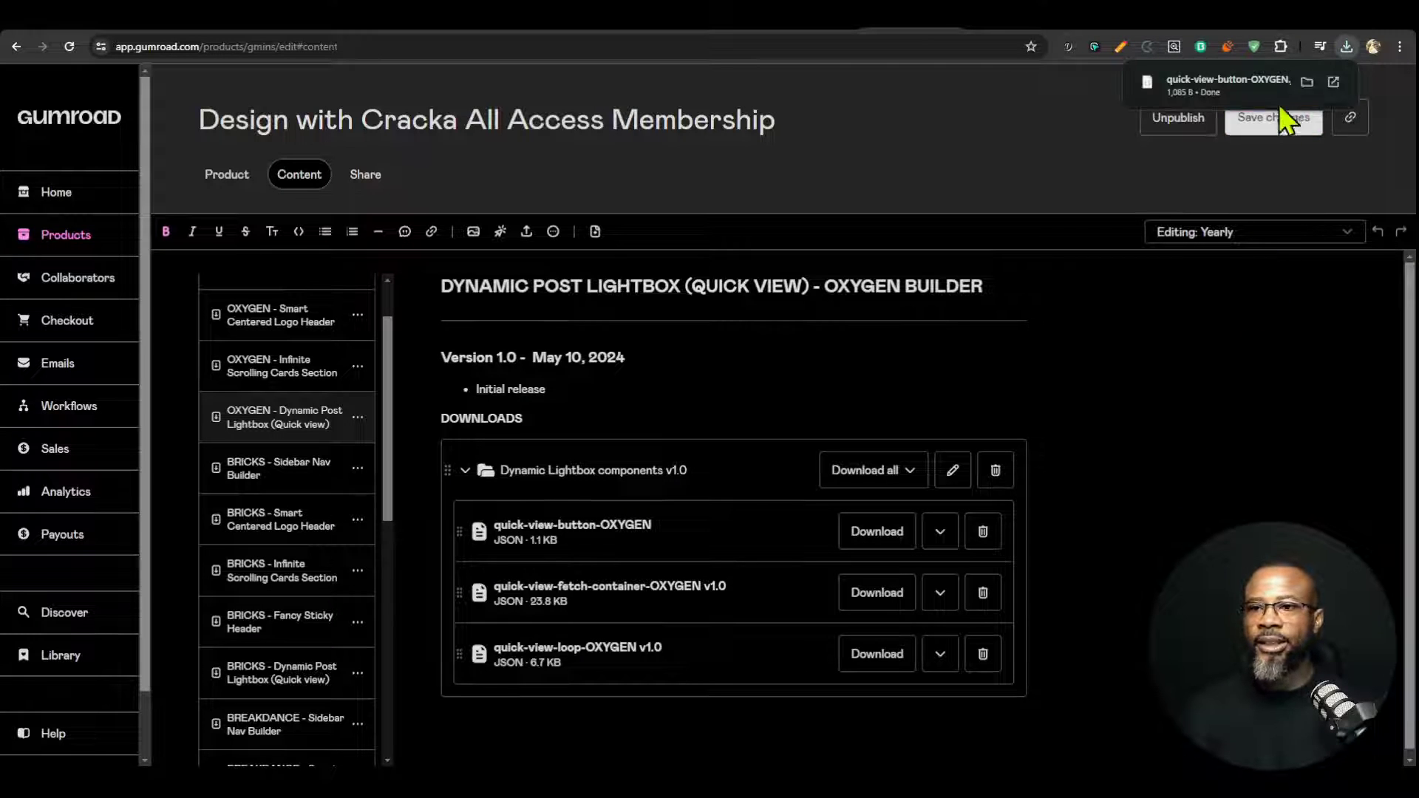
pyautogui.moveTo(1248, 86); pyautogui.dragTo(1280, 23)
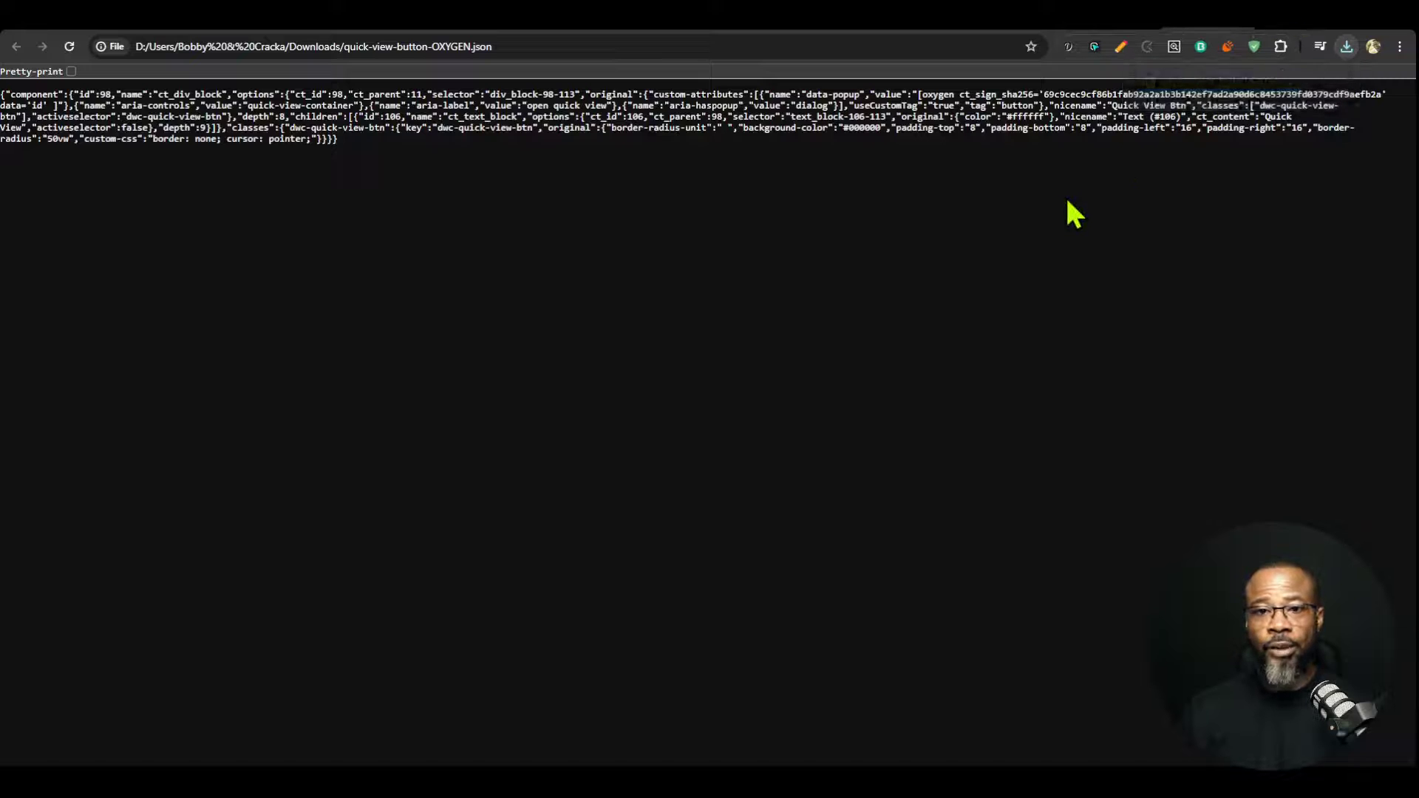
pyautogui.hotkey('ctrl', 'a')
pyautogui.hotkey('ctrl', 'c')
# Step: Switch to the Oxygen editor for Quick view tuts and import the copied button JSON into the selected Div (#11)
pyautogui.click(1113, 31)
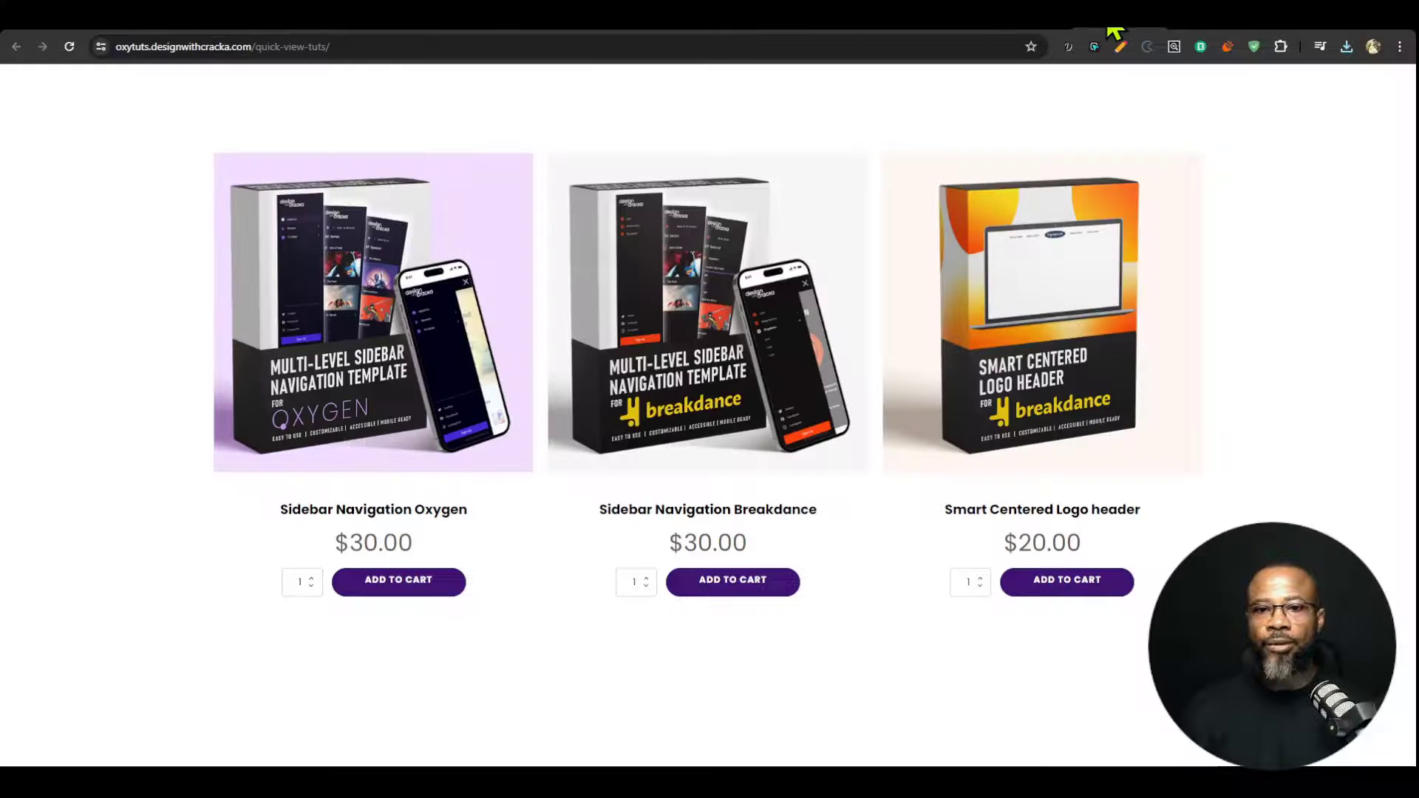
pyautogui.click(1056, 30)
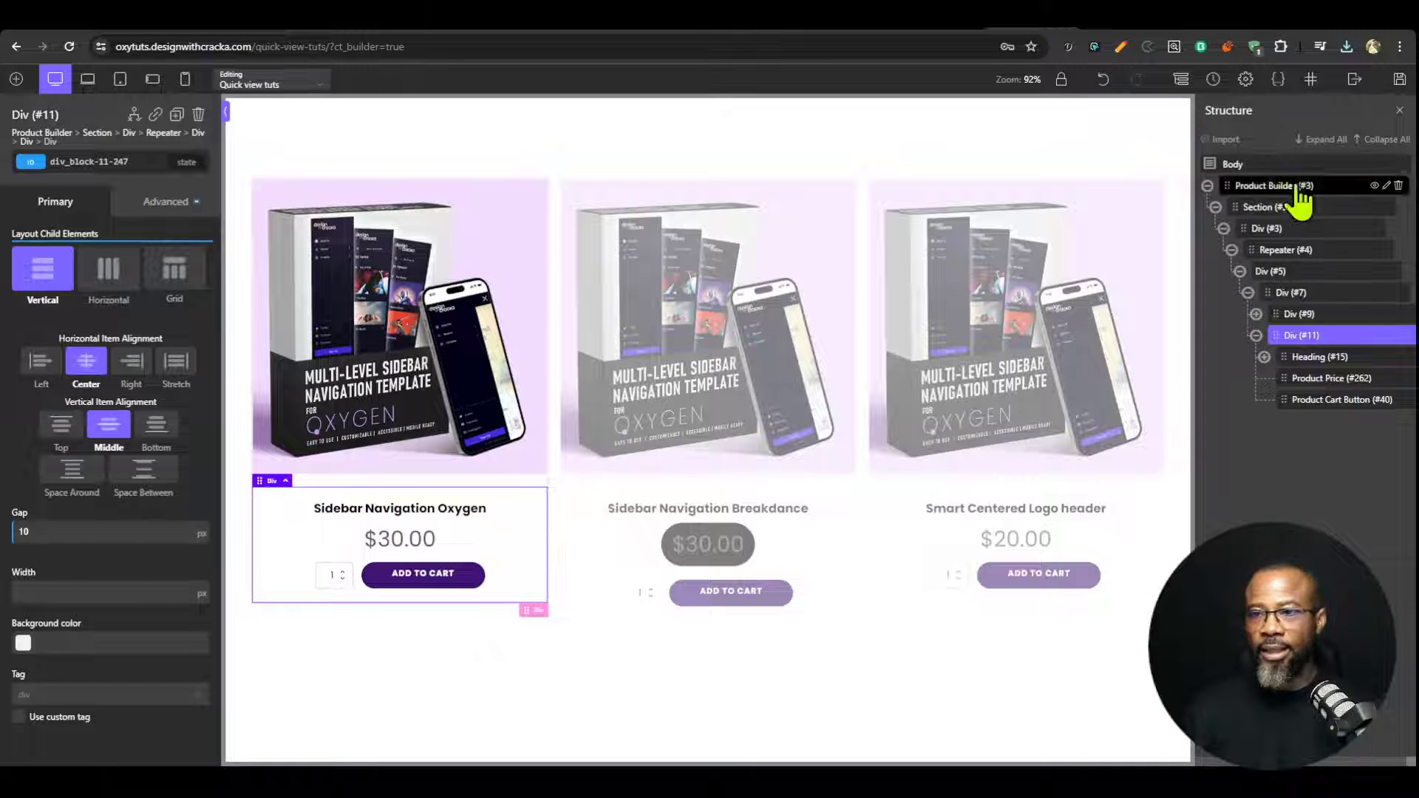
pyautogui.click(1224, 139)
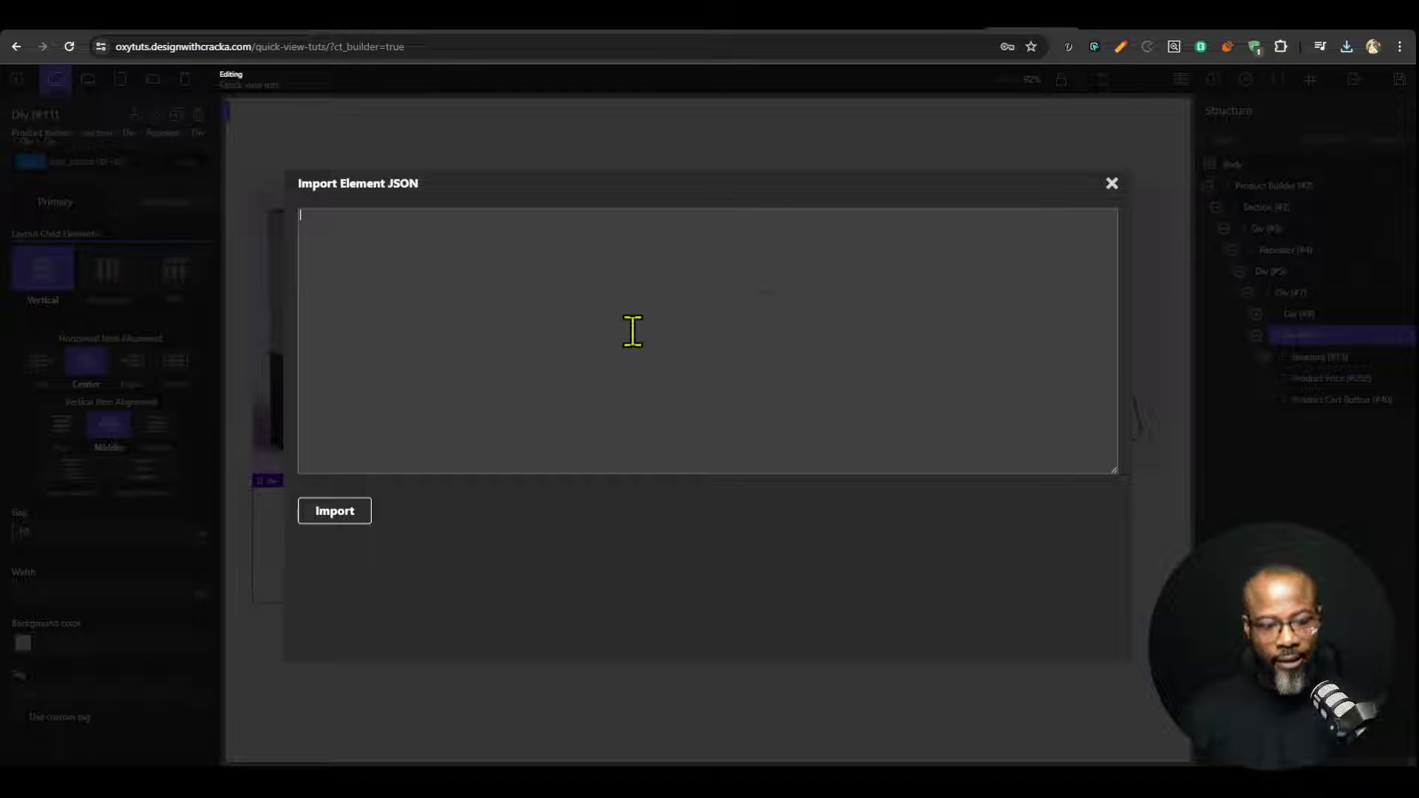
pyautogui.hotkey('ctrl', 'v')
pyautogui.click(339, 525)
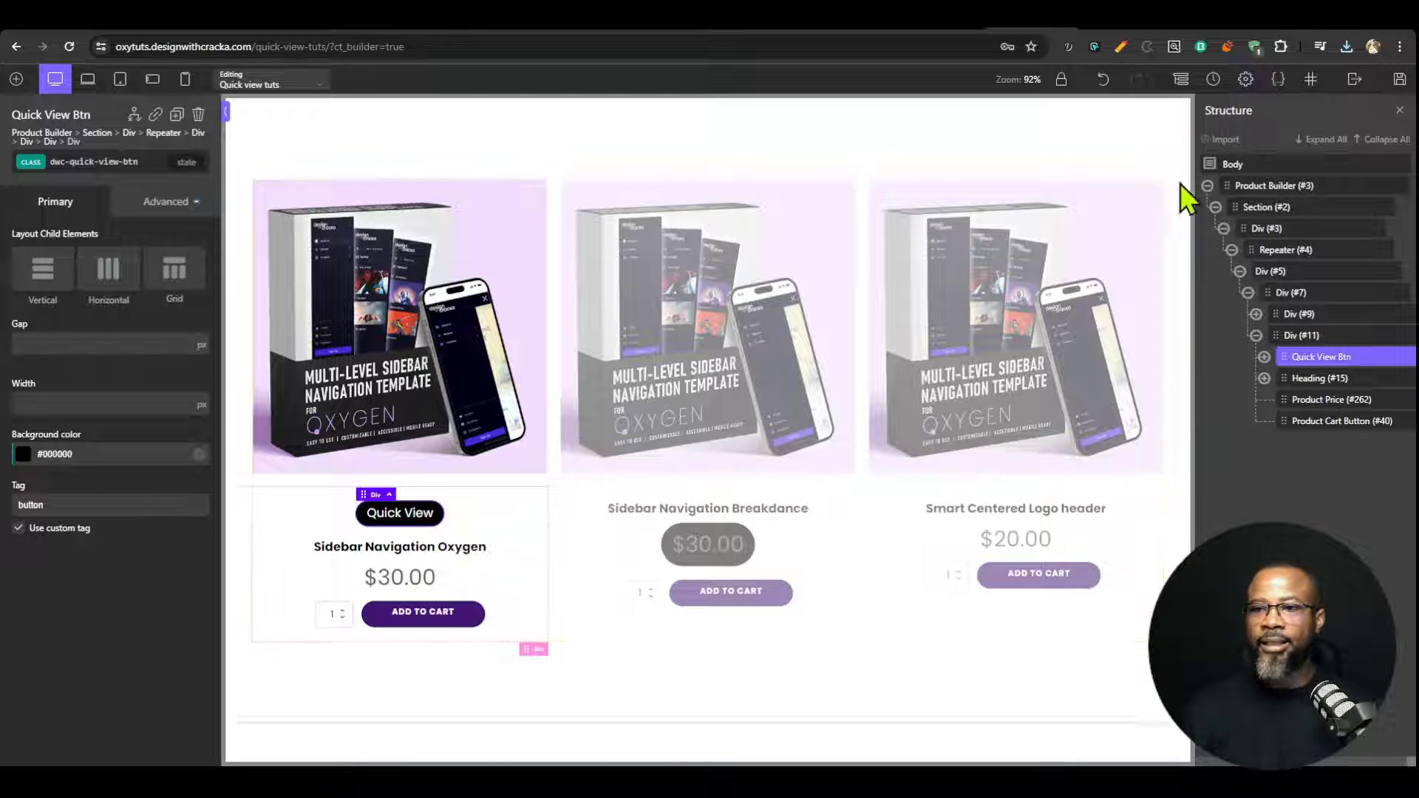
# Step: Download the quick-view-fetch-container-OXYGEN v1.0 file from the Gumroad page, open it in the browser and copy all its code
pyautogui.click(1207, 185)
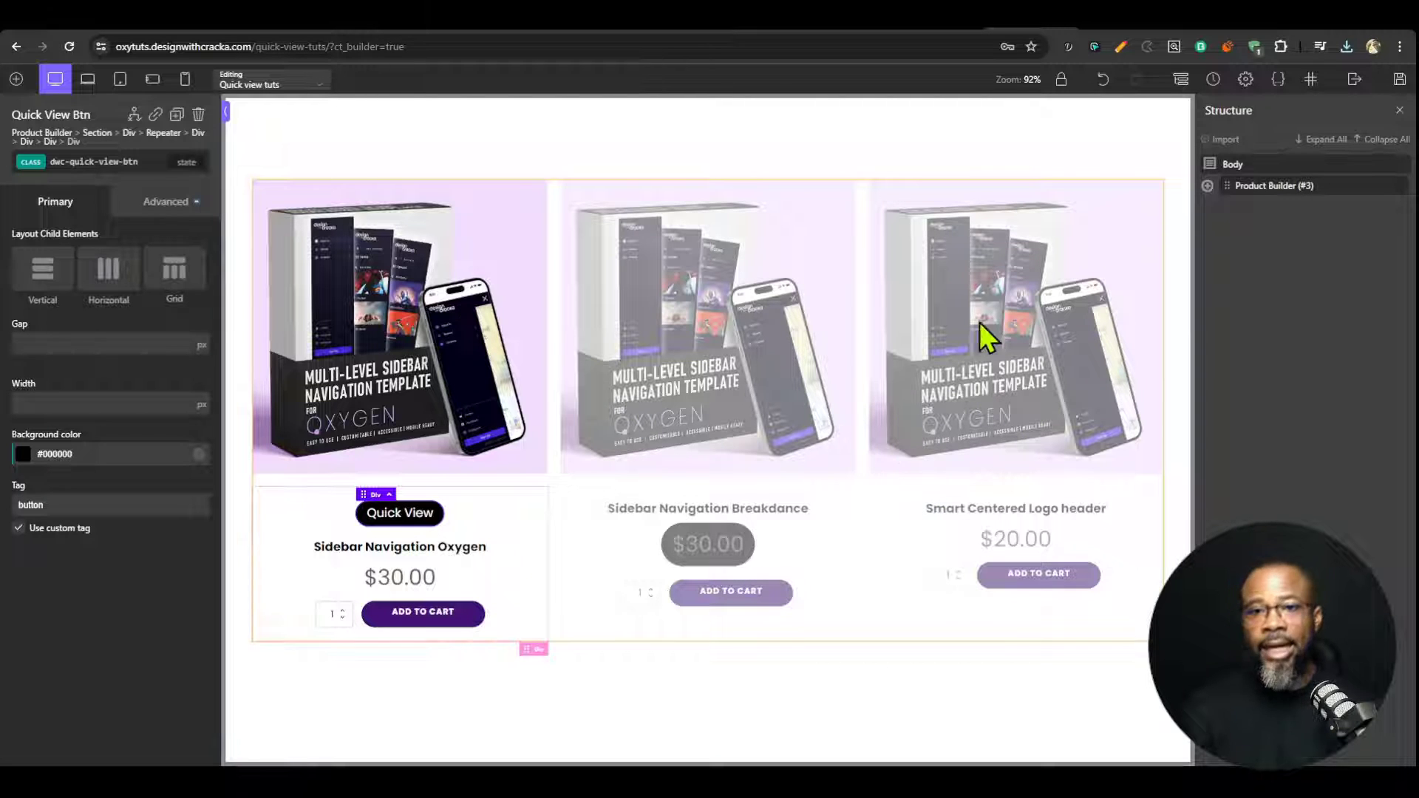
pyautogui.click(868, 29)
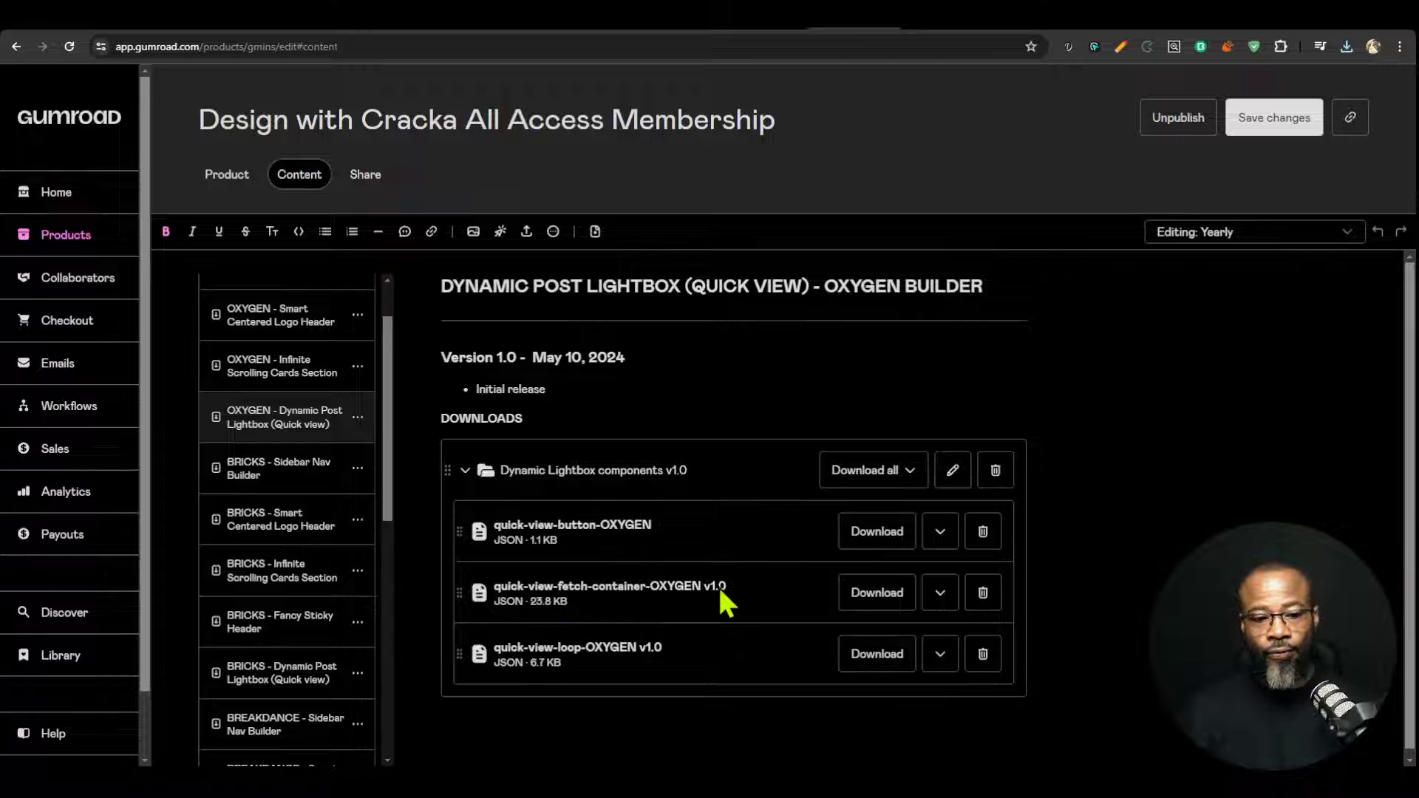
pyautogui.click(878, 592)
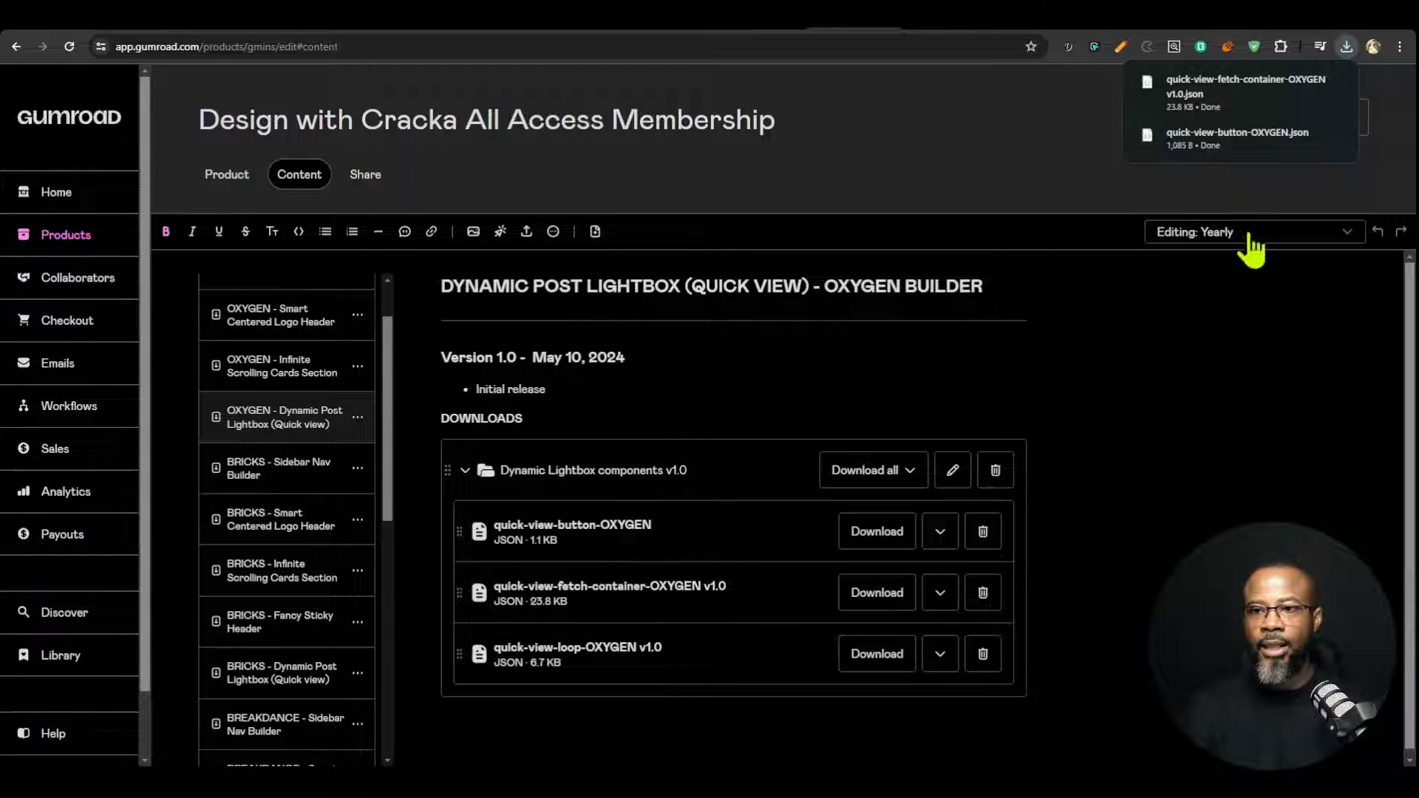
pyautogui.moveTo(1223, 90); pyautogui.dragTo(1213, 42)
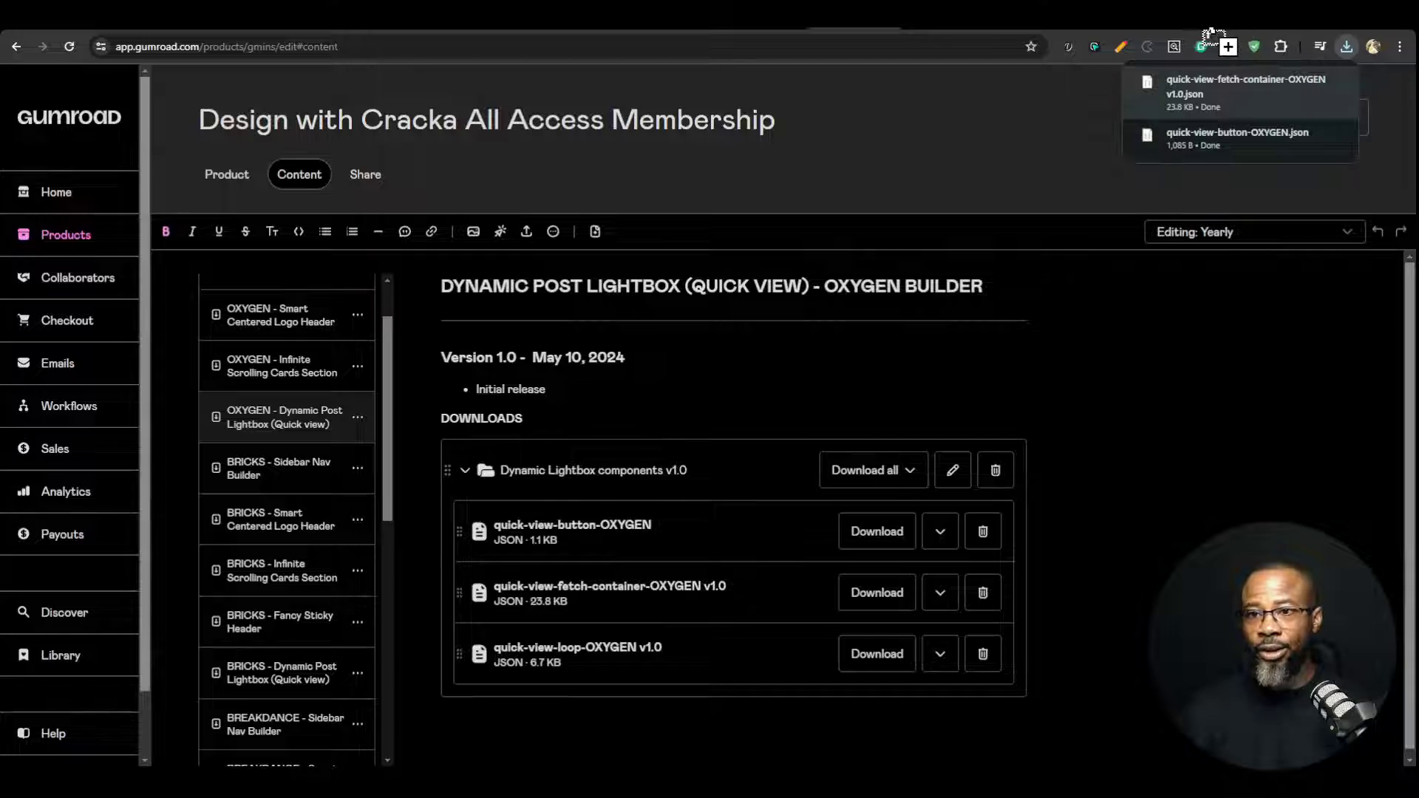
pyautogui.click(1241, 87)
pyautogui.hotkey('ctrl', 'a')
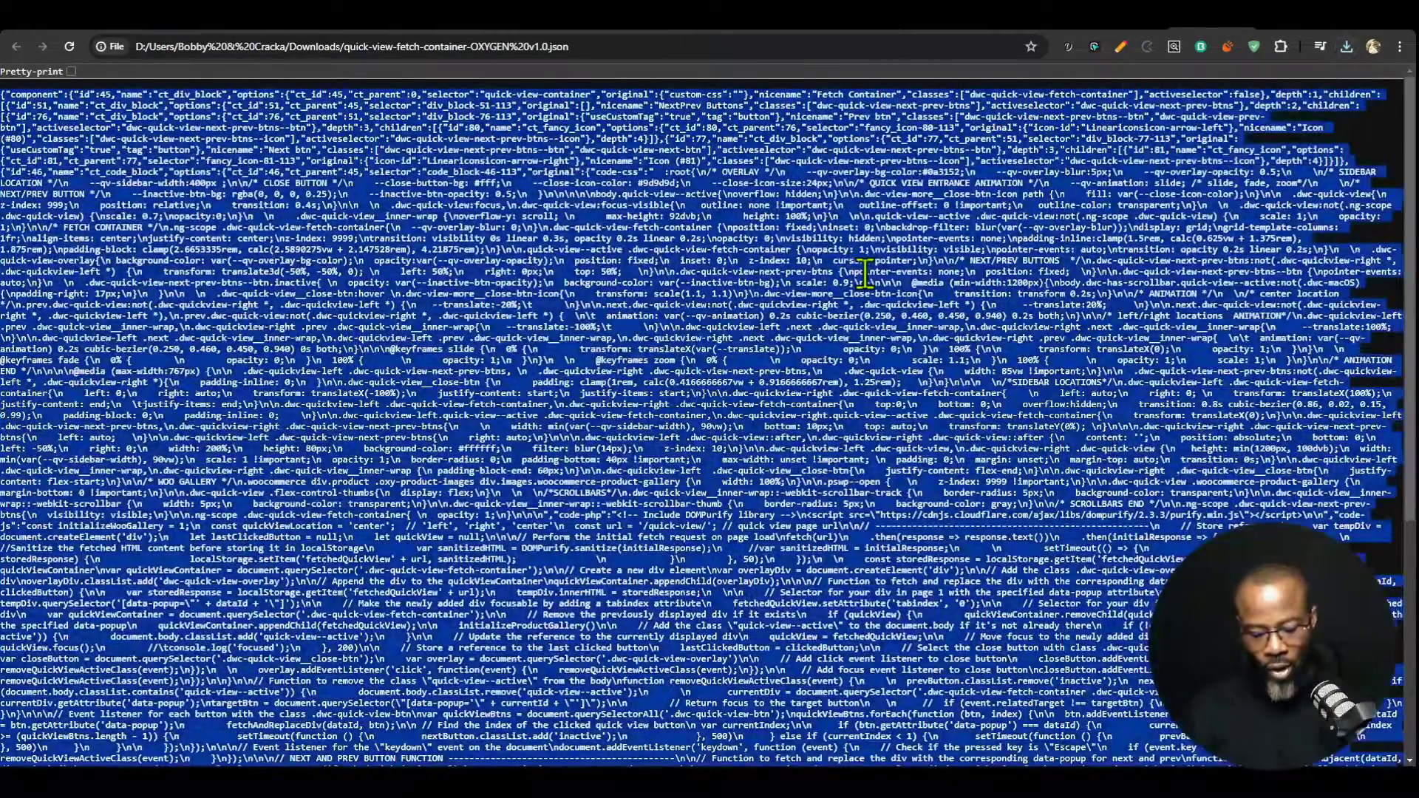
# Step: Return to the Oxygen editor for Quick view tuts and import the copied fetch container JSON
pyautogui.click(976, 29)
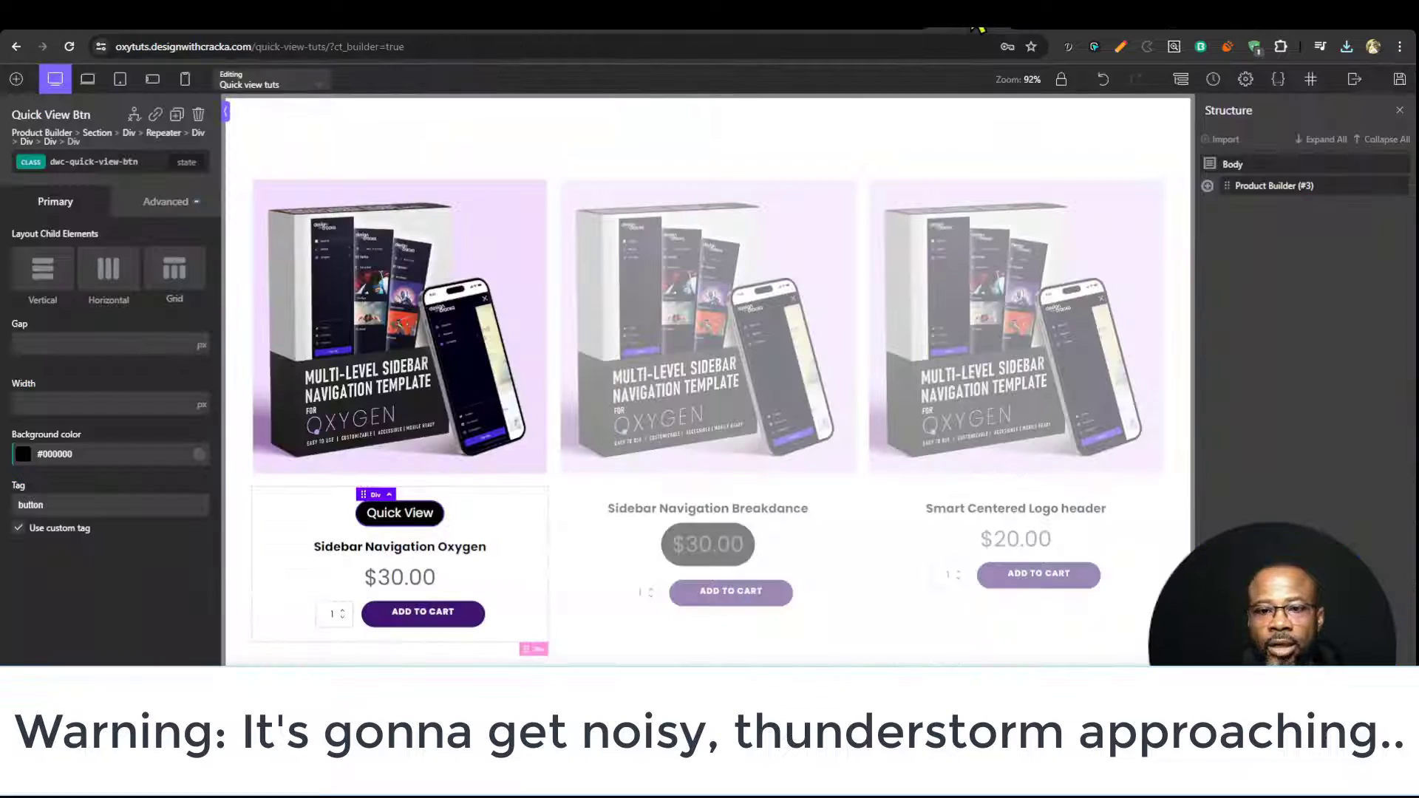
pyautogui.click(1223, 139)
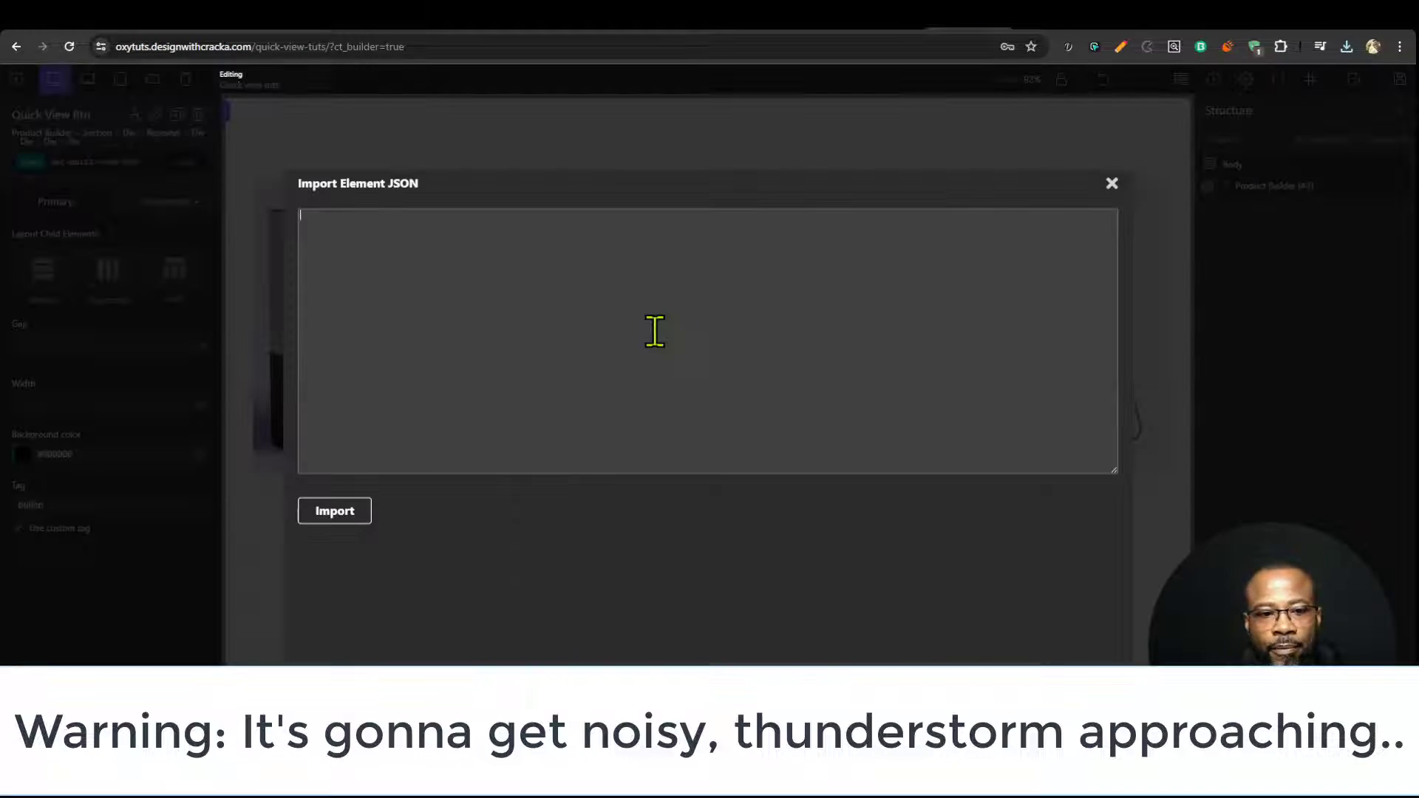
pyautogui.hotkey('ctrl', 'v')
pyautogui.click(337, 512)
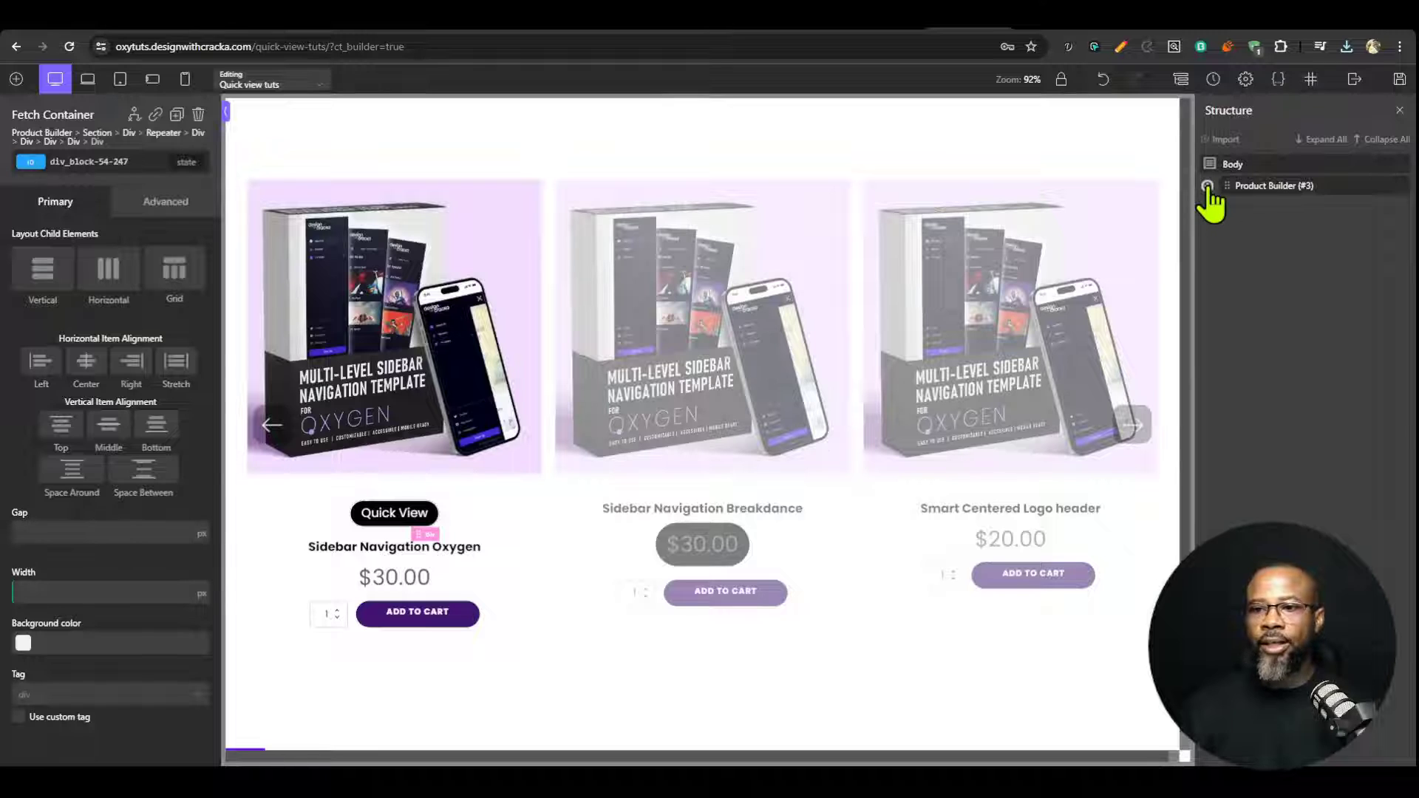
# Step: Move the Fetch Container out of Quick View Btn to the body level, directly below Product Builder (#3)
pyautogui.click(1207, 186)
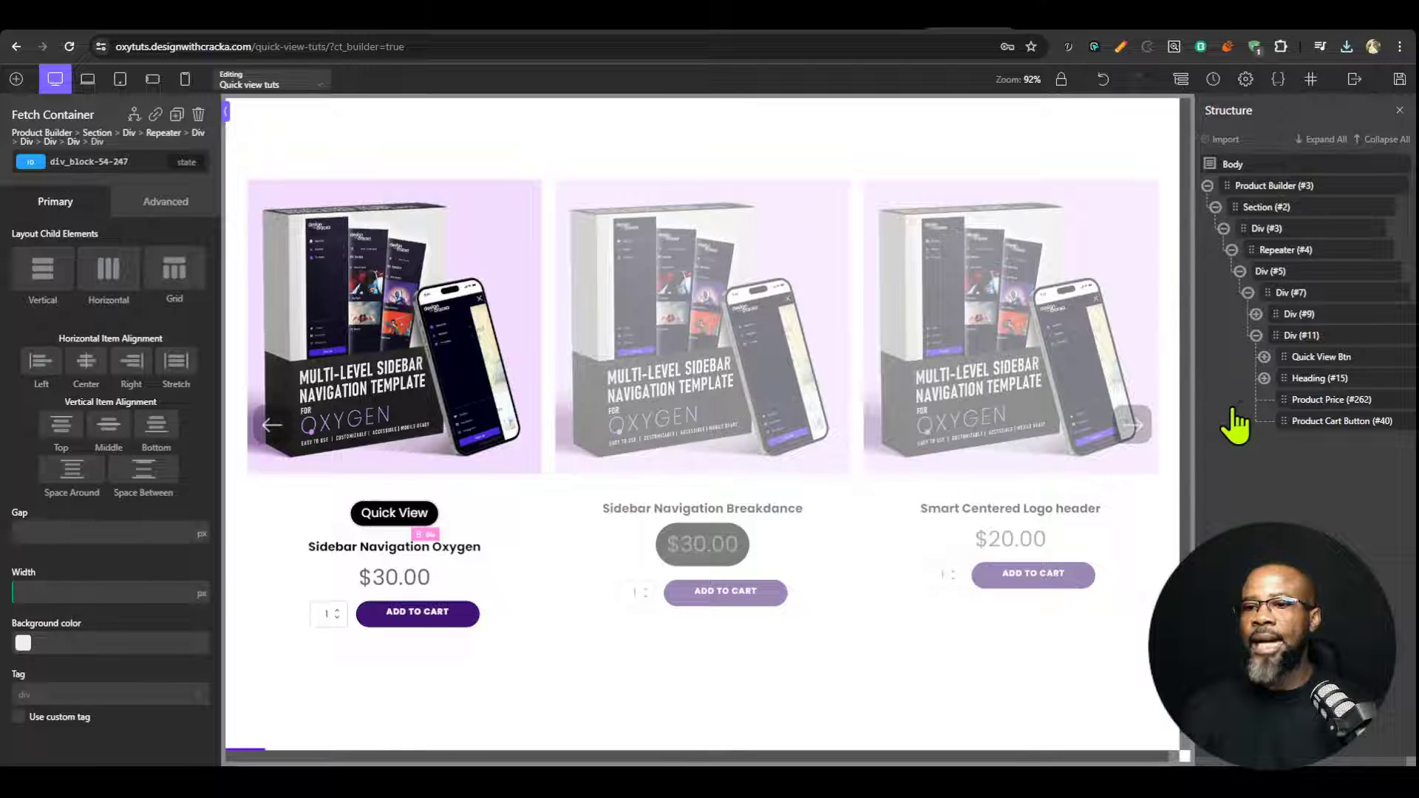
pyautogui.scroll(-1, 961, 584)
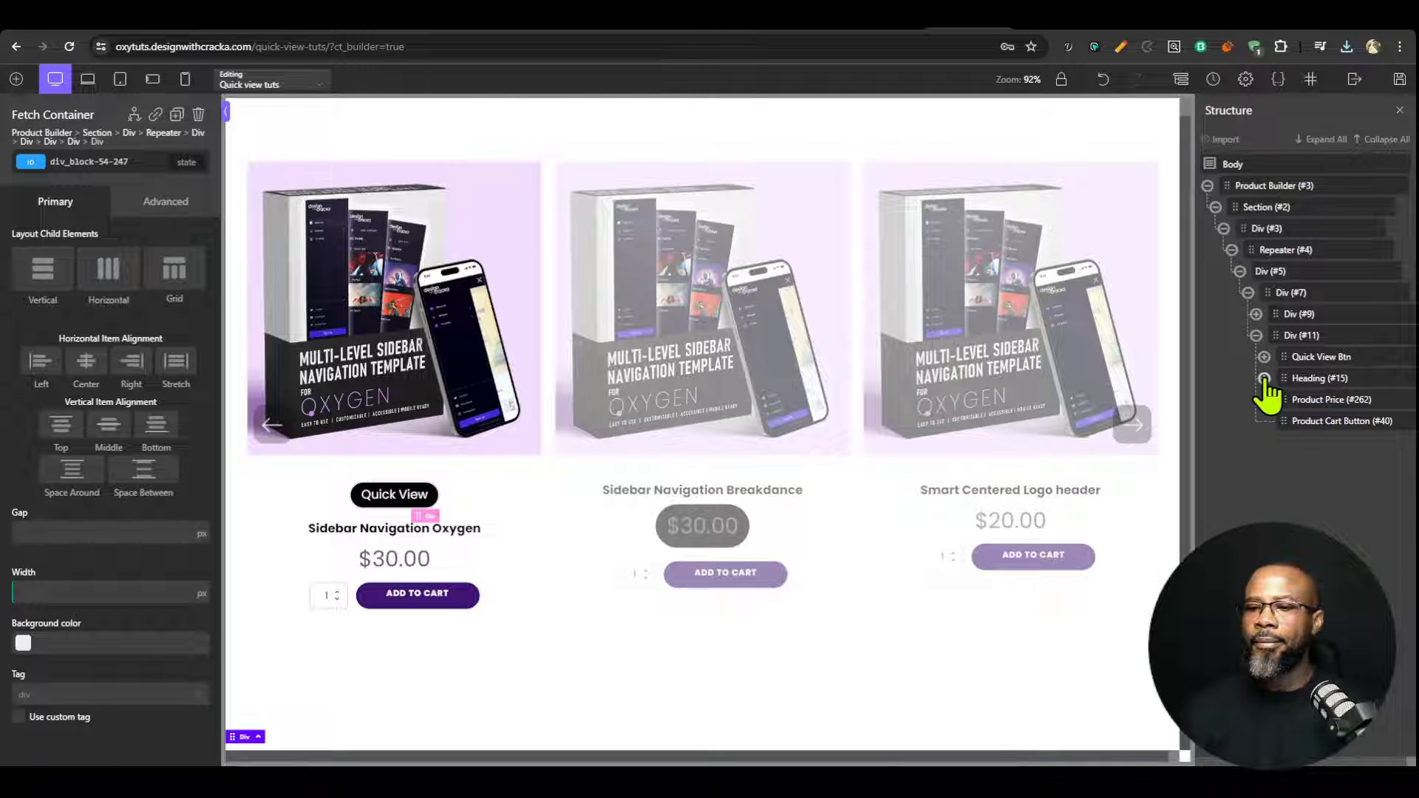
pyautogui.click(1263, 356)
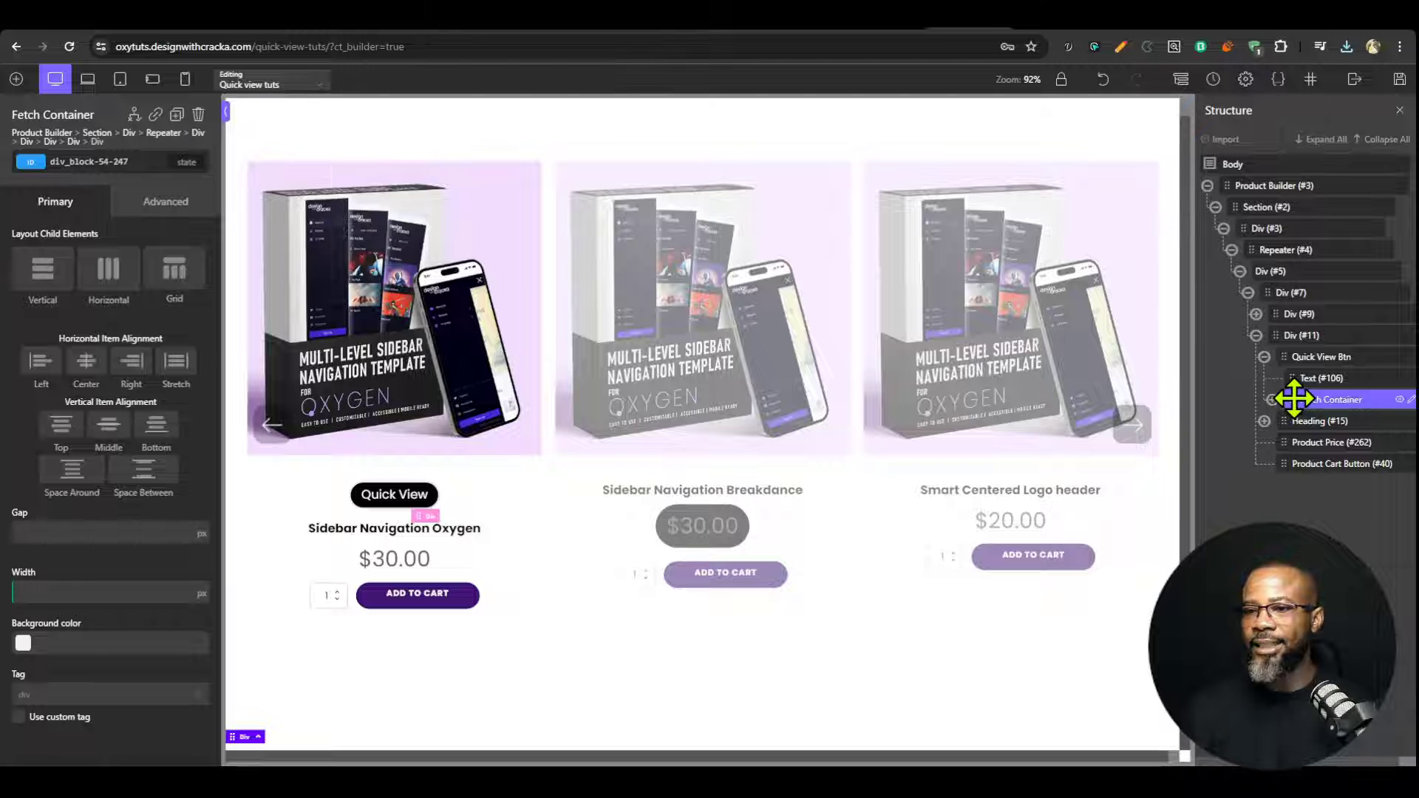
pyautogui.moveTo(1293, 400); pyautogui.dragTo(1261, 215)
pyautogui.click(1206, 207)
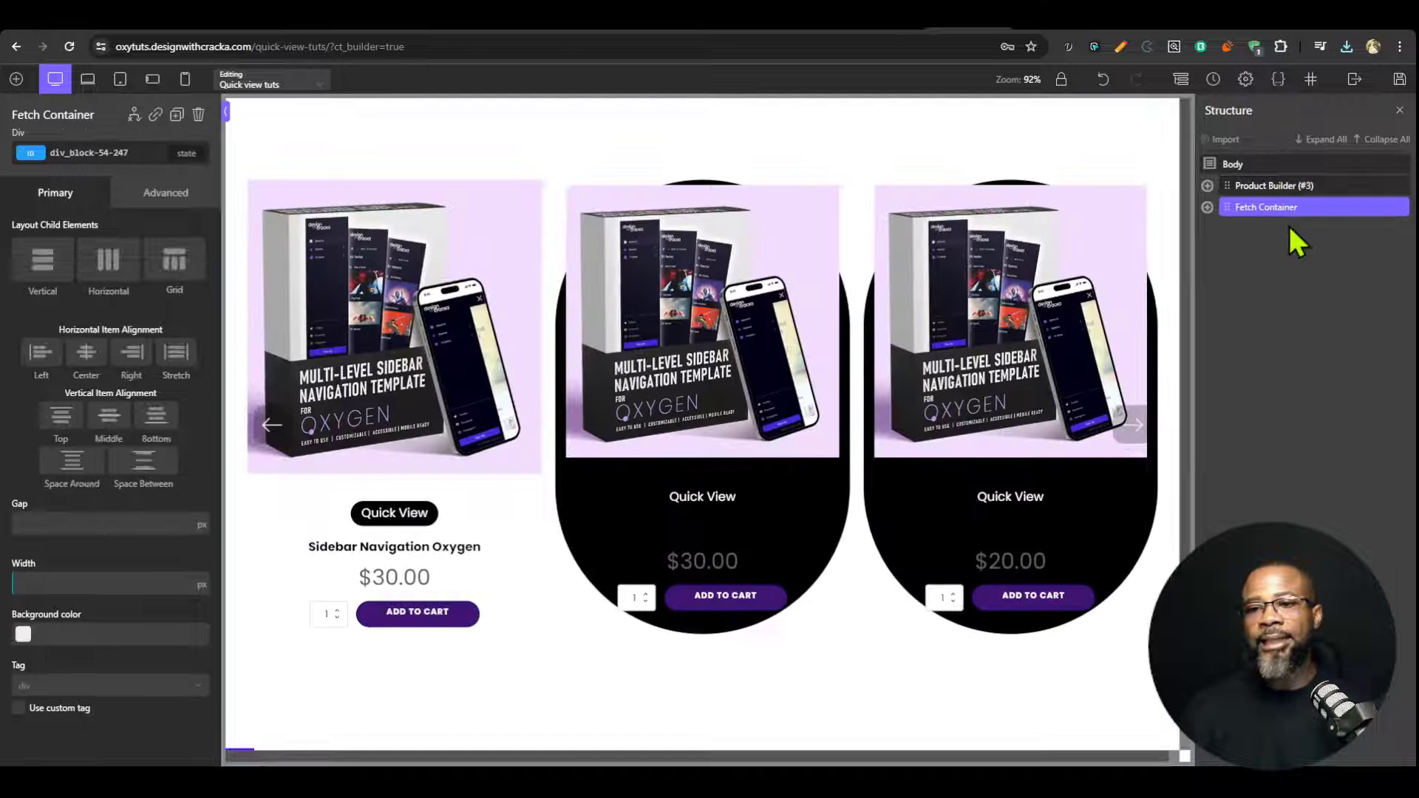
# Step: Expand the Fetch Container, select its Dynamic lightbox Code block and save the page
pyautogui.click(1207, 208)
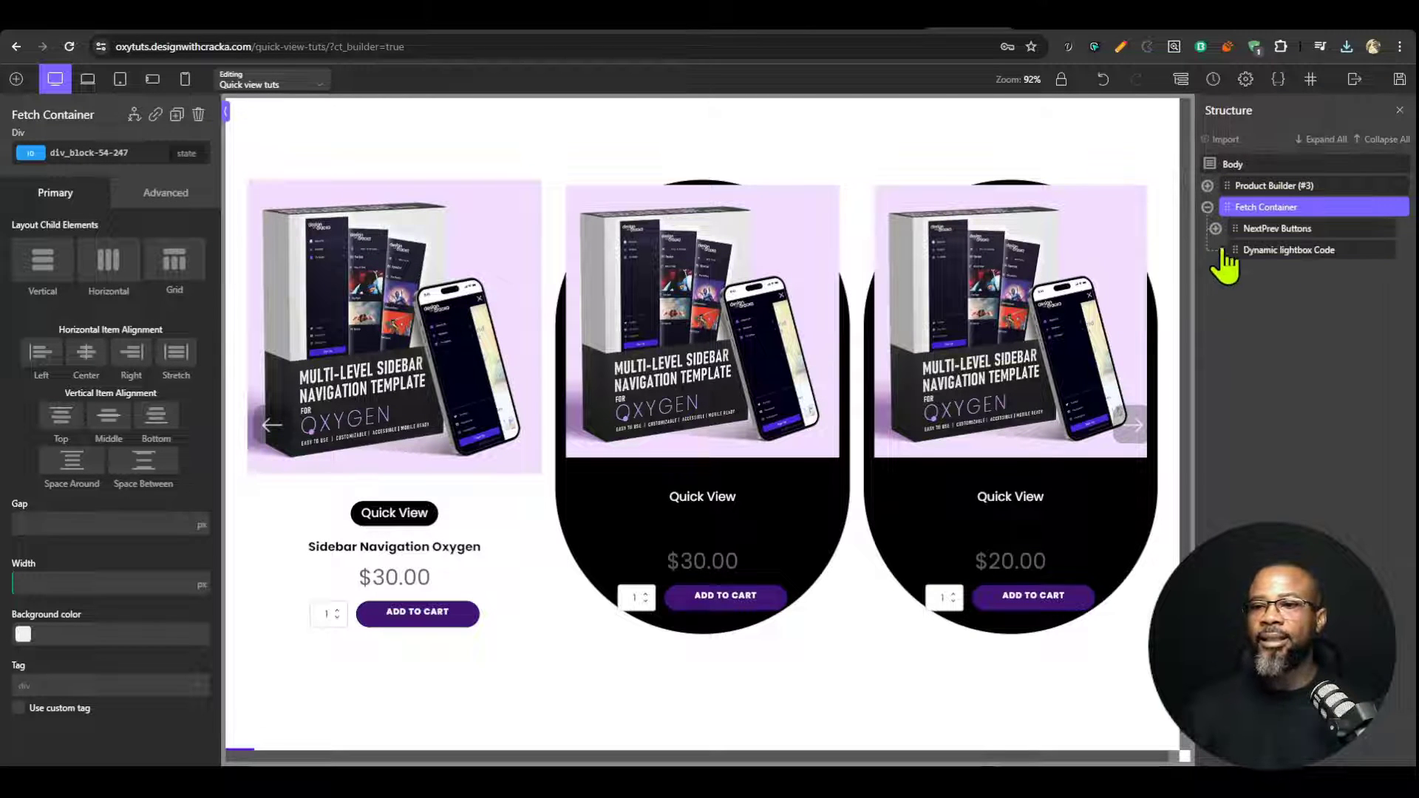
pyautogui.click(1266, 252)
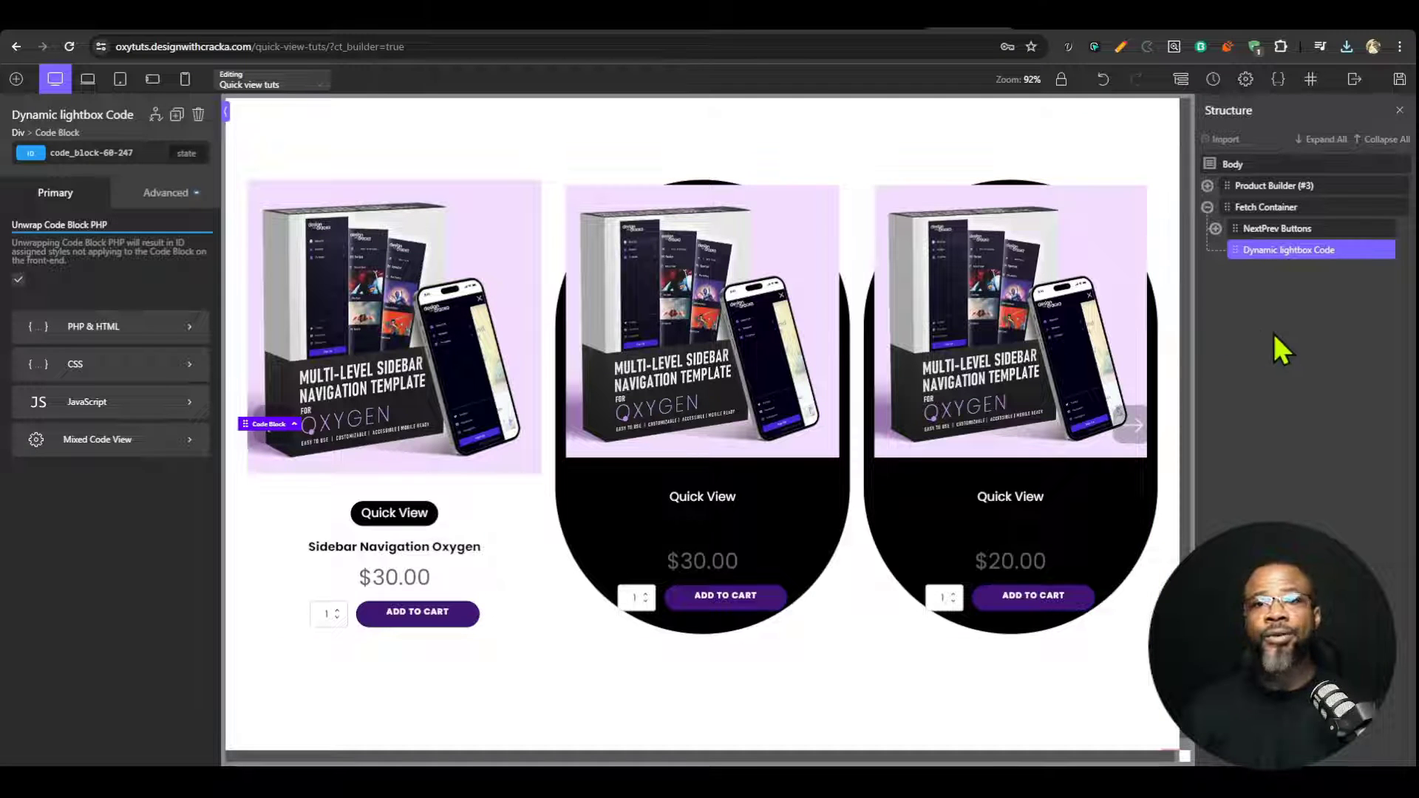
pyautogui.click(1399, 80)
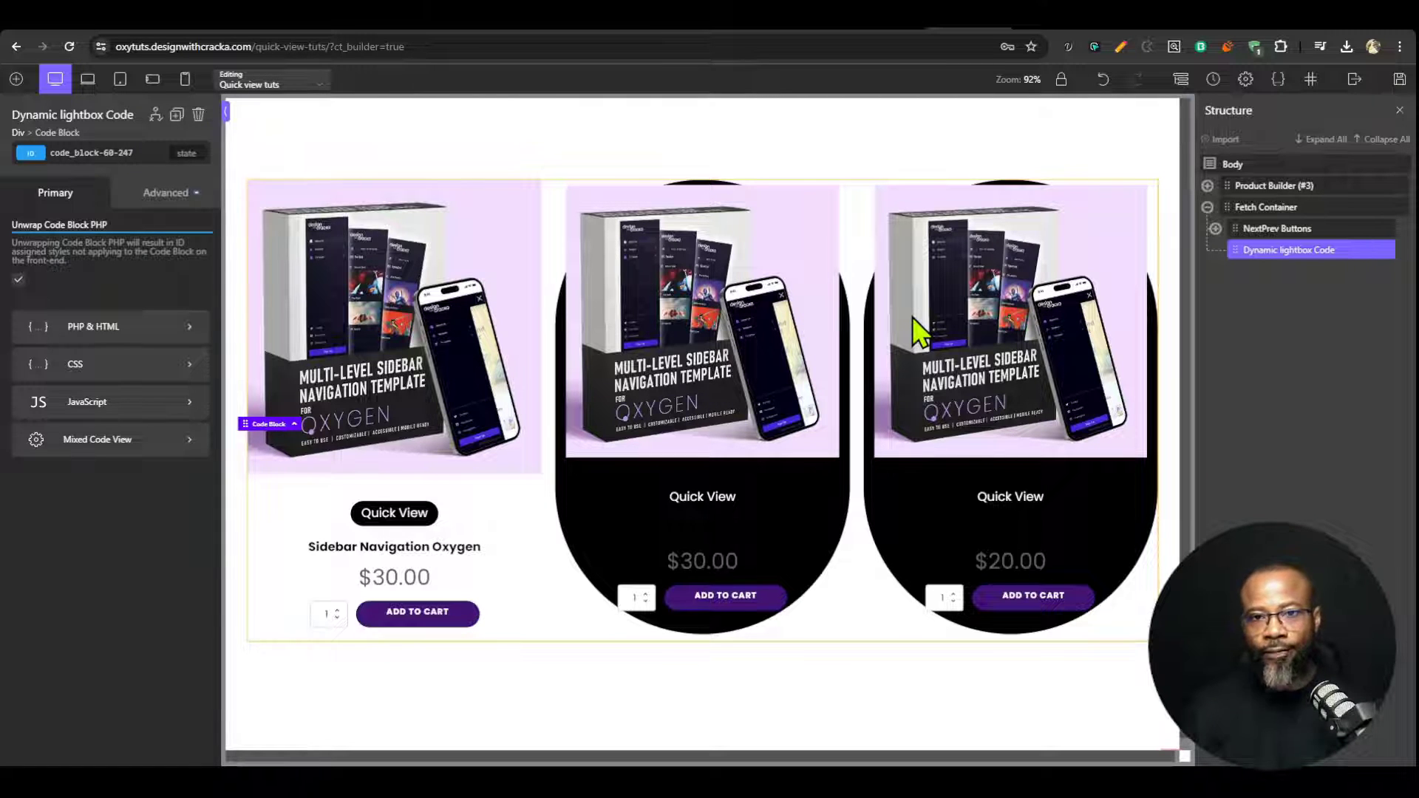
# Step: Create and publish a new WordPress page titled Quickview-tut-src, and open it in Oxygen despite the other open instance
pyautogui.click(871, 30)
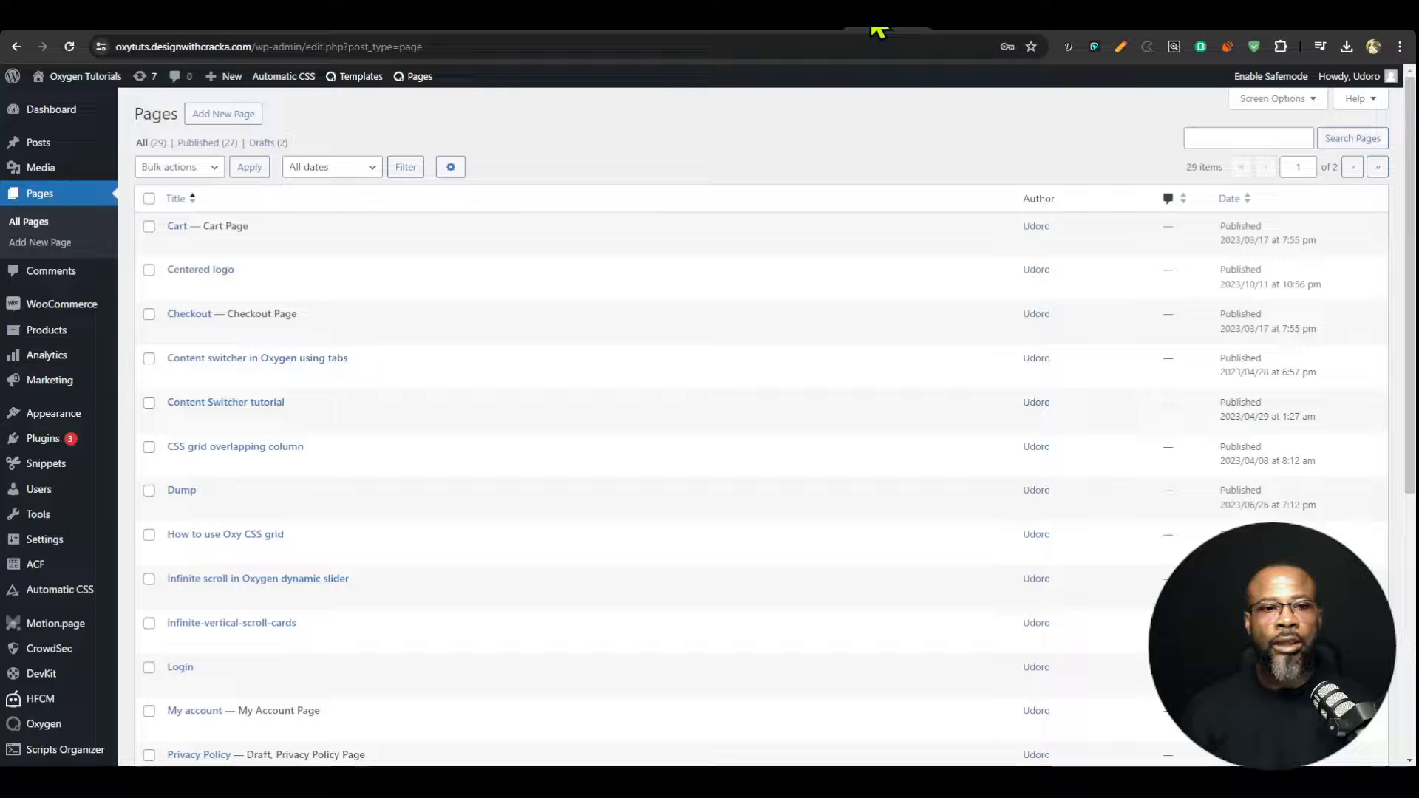
pyautogui.click(233, 115)
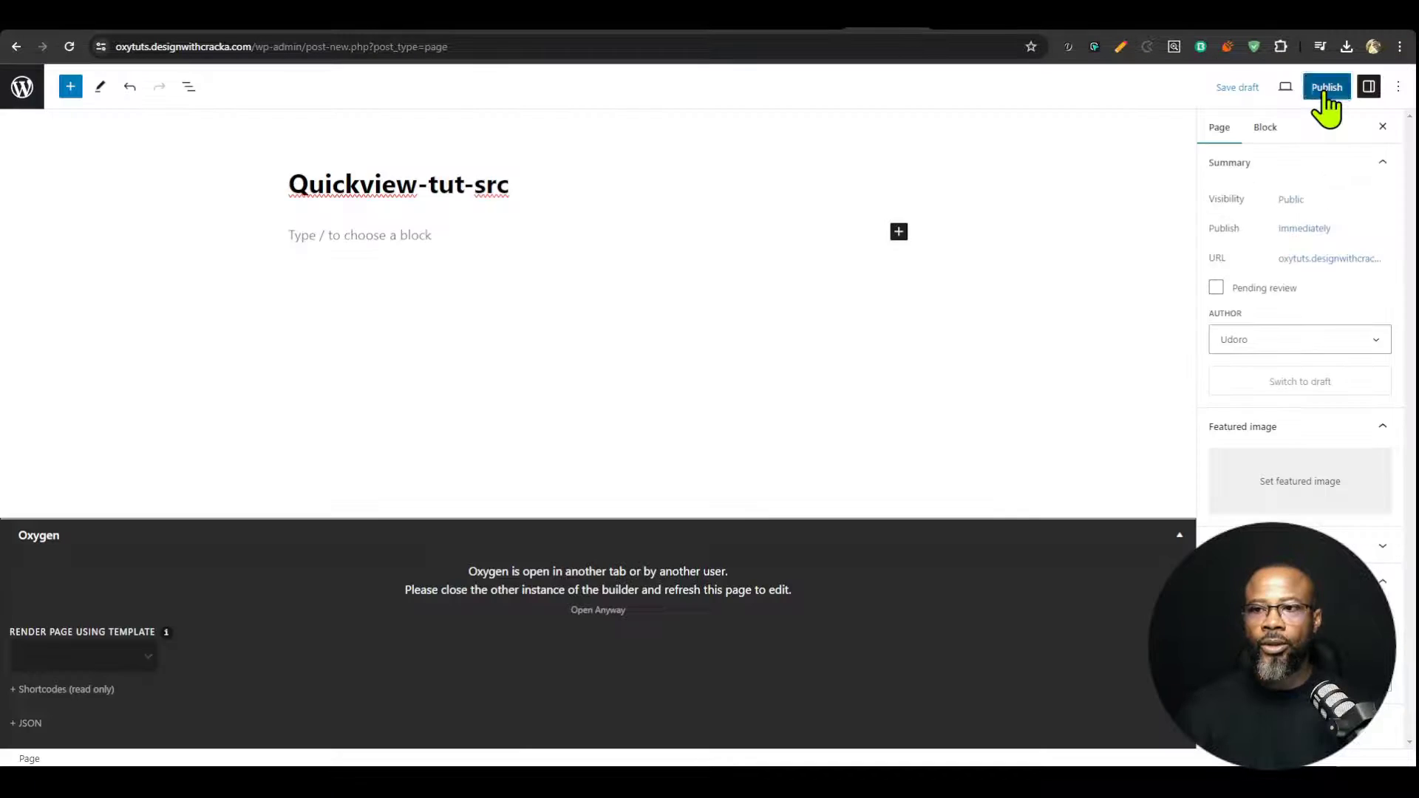
pyautogui.click(1319, 90)
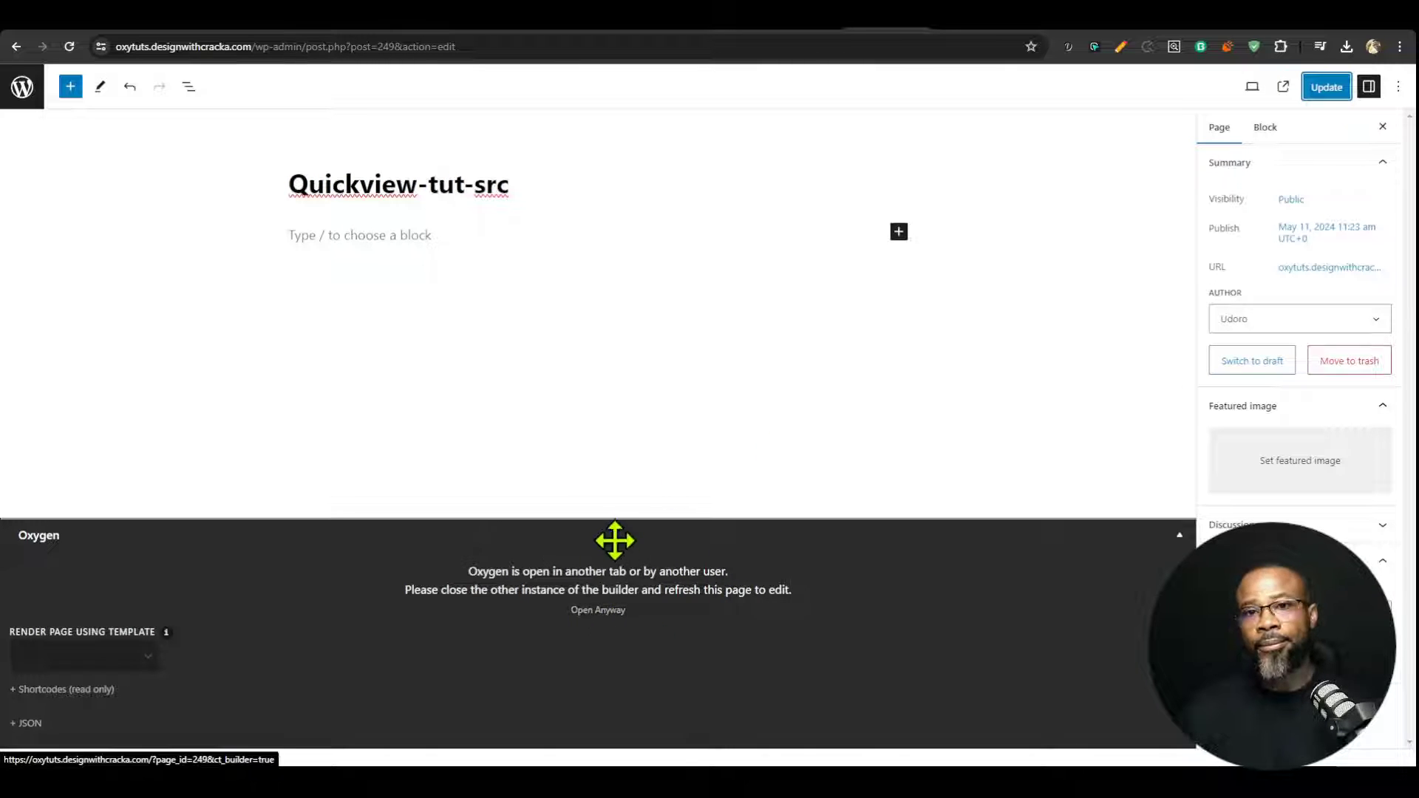
pyautogui.click(605, 610)
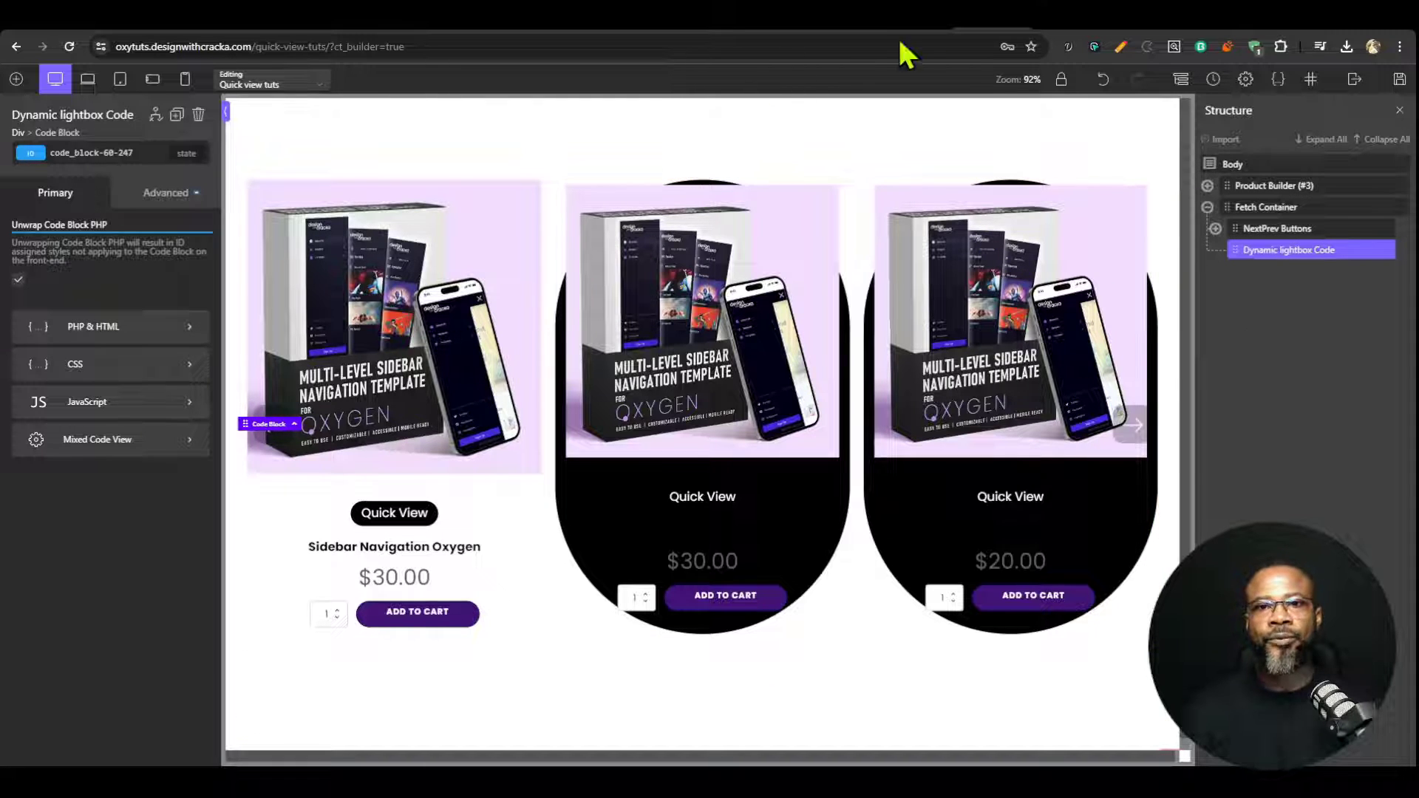
# Step: Copy the slug quickview-tut-src from the new page's address
pyautogui.click(923, 32)
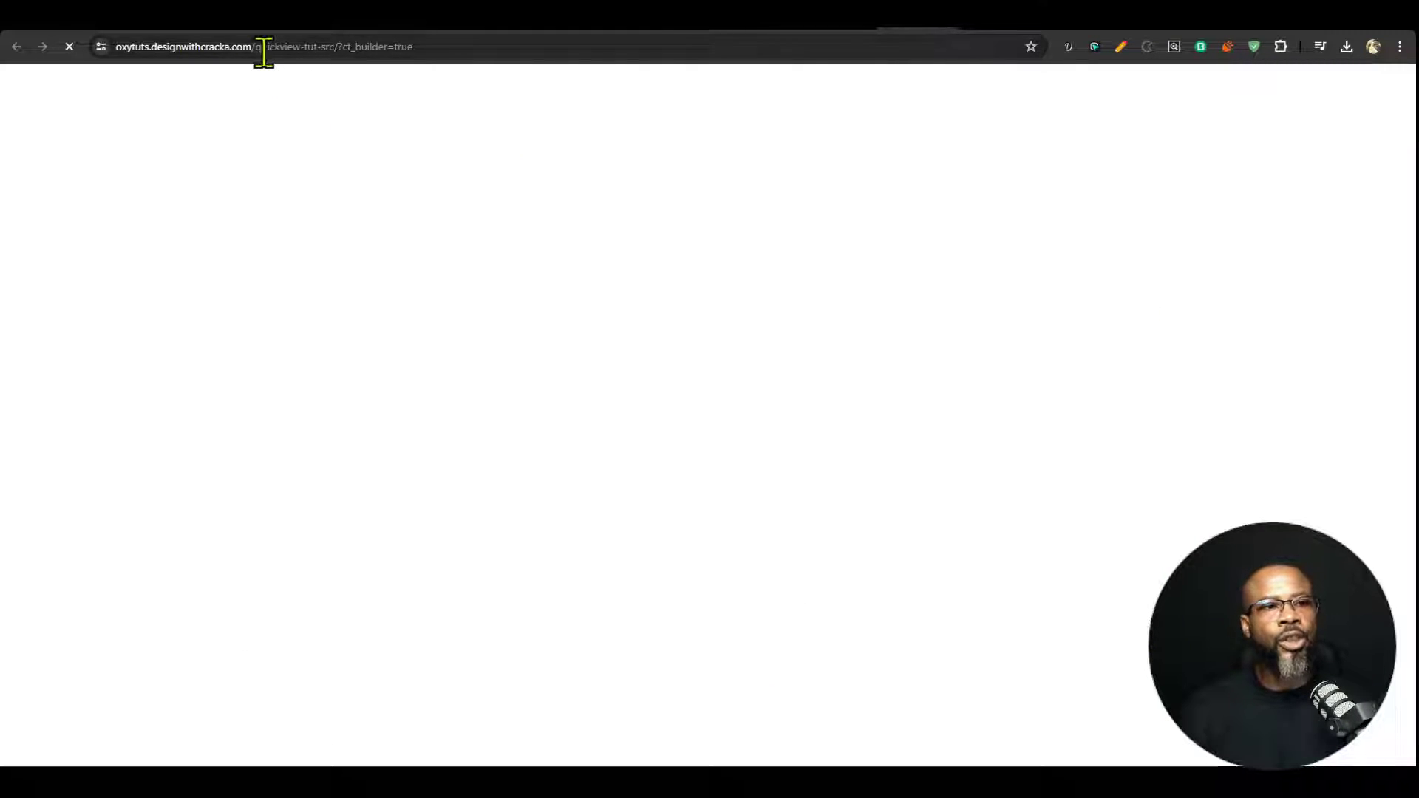
pyautogui.moveTo(258, 49); pyautogui.dragTo(337, 47)
pyautogui.hotkey('ctrl', 'c')
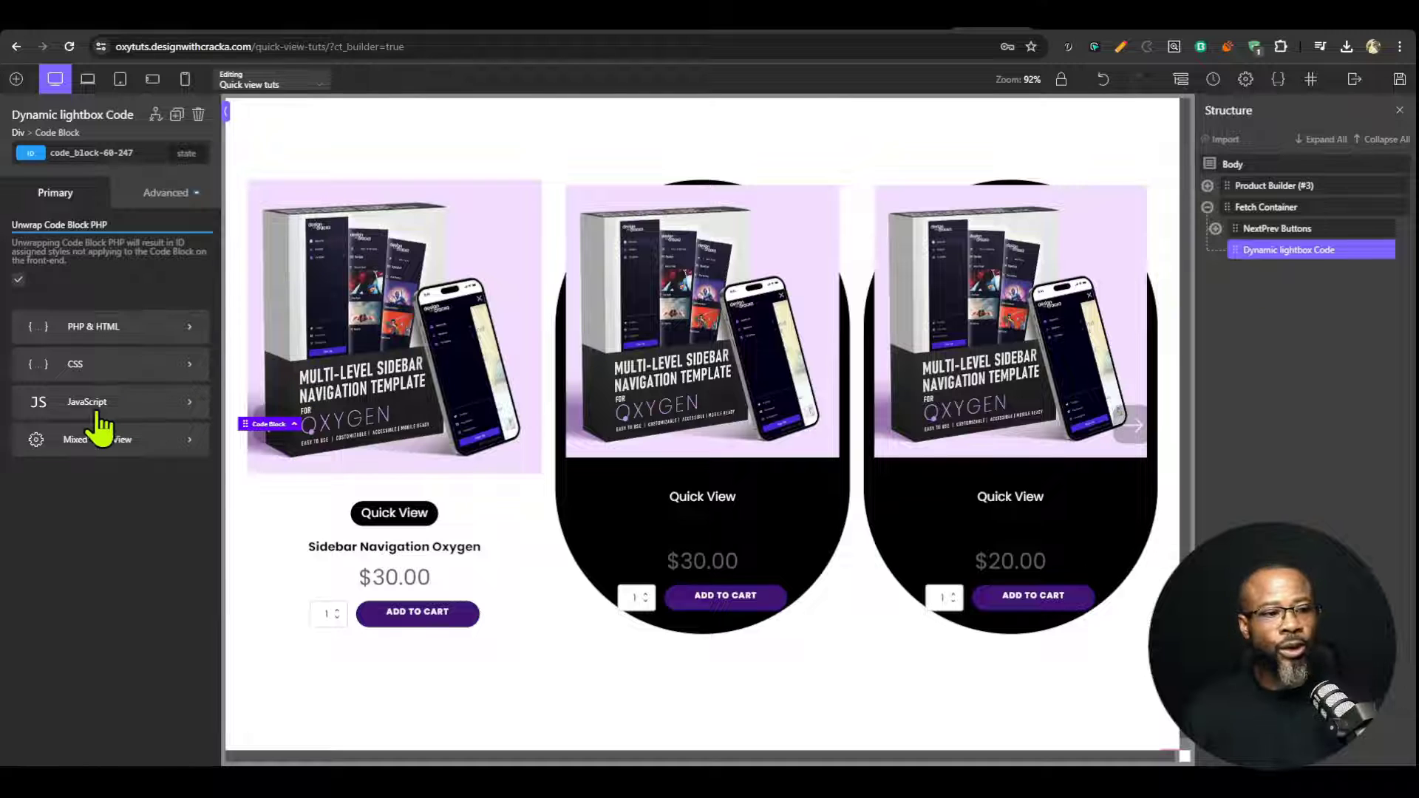
# Step: In the Dynamic lightbox Code block's JavaScript, set the url constant to '/quickview-tut-src/' and save the page
pyautogui.click(109, 407)
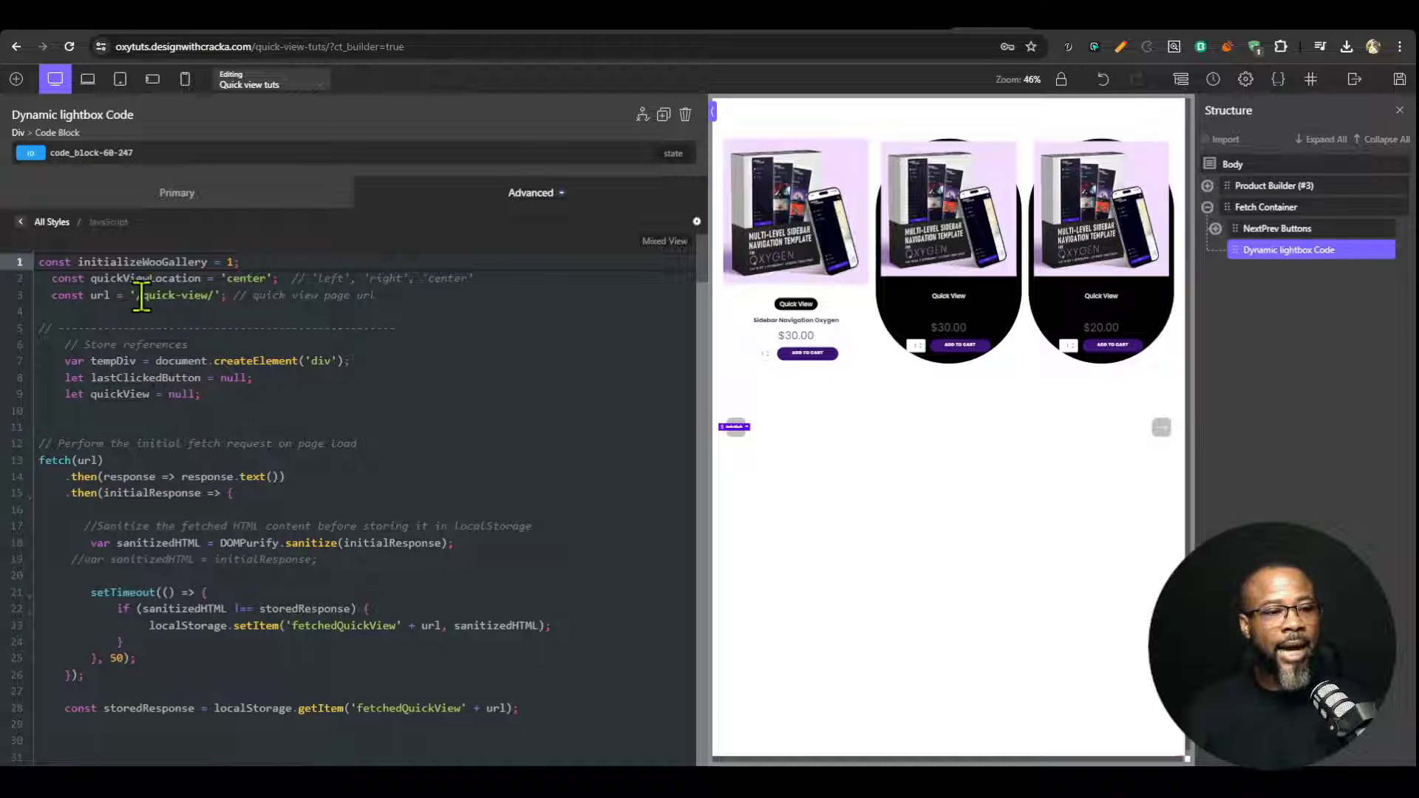
pyautogui.moveTo(140, 296); pyautogui.dragTo(193, 295)
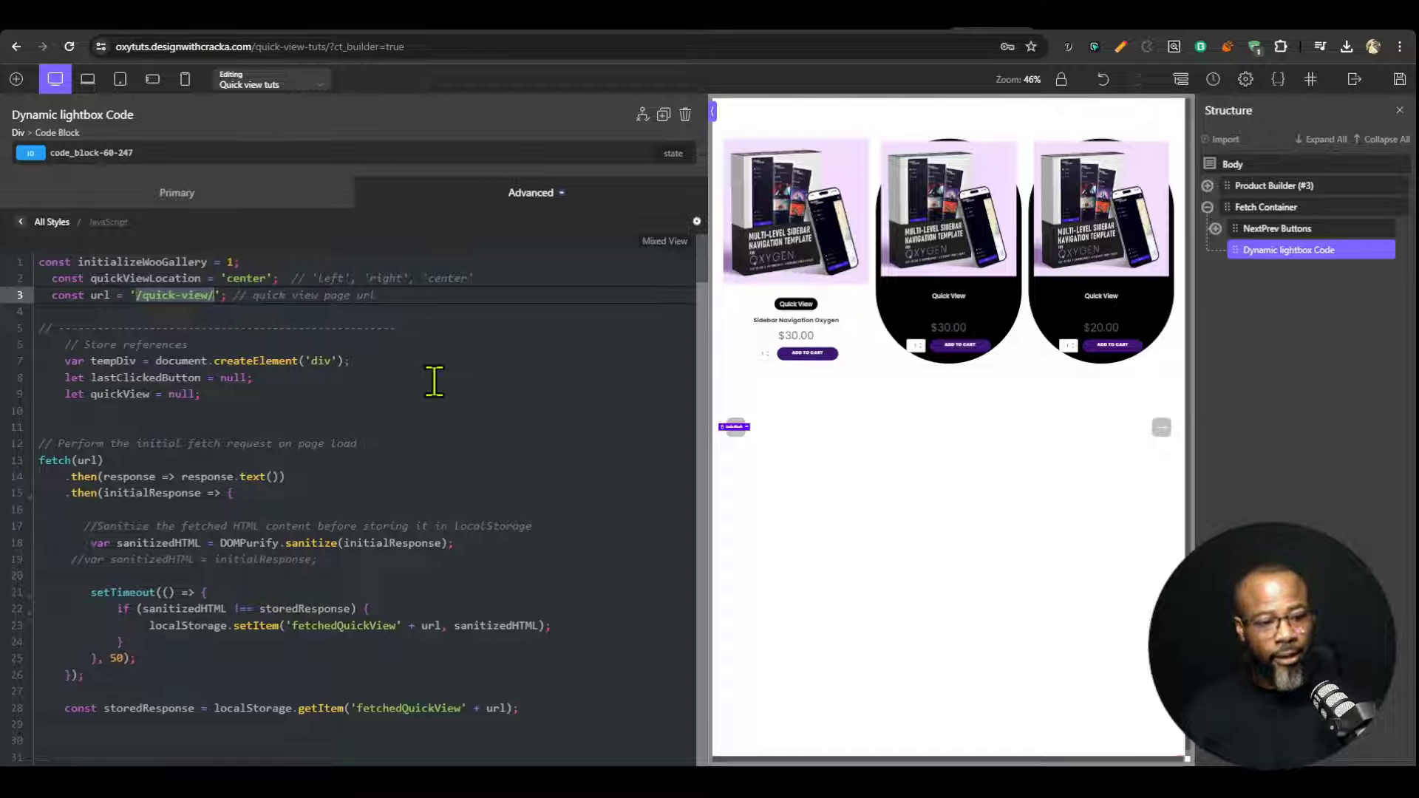
pyautogui.hotkey('ctrl', 'v')
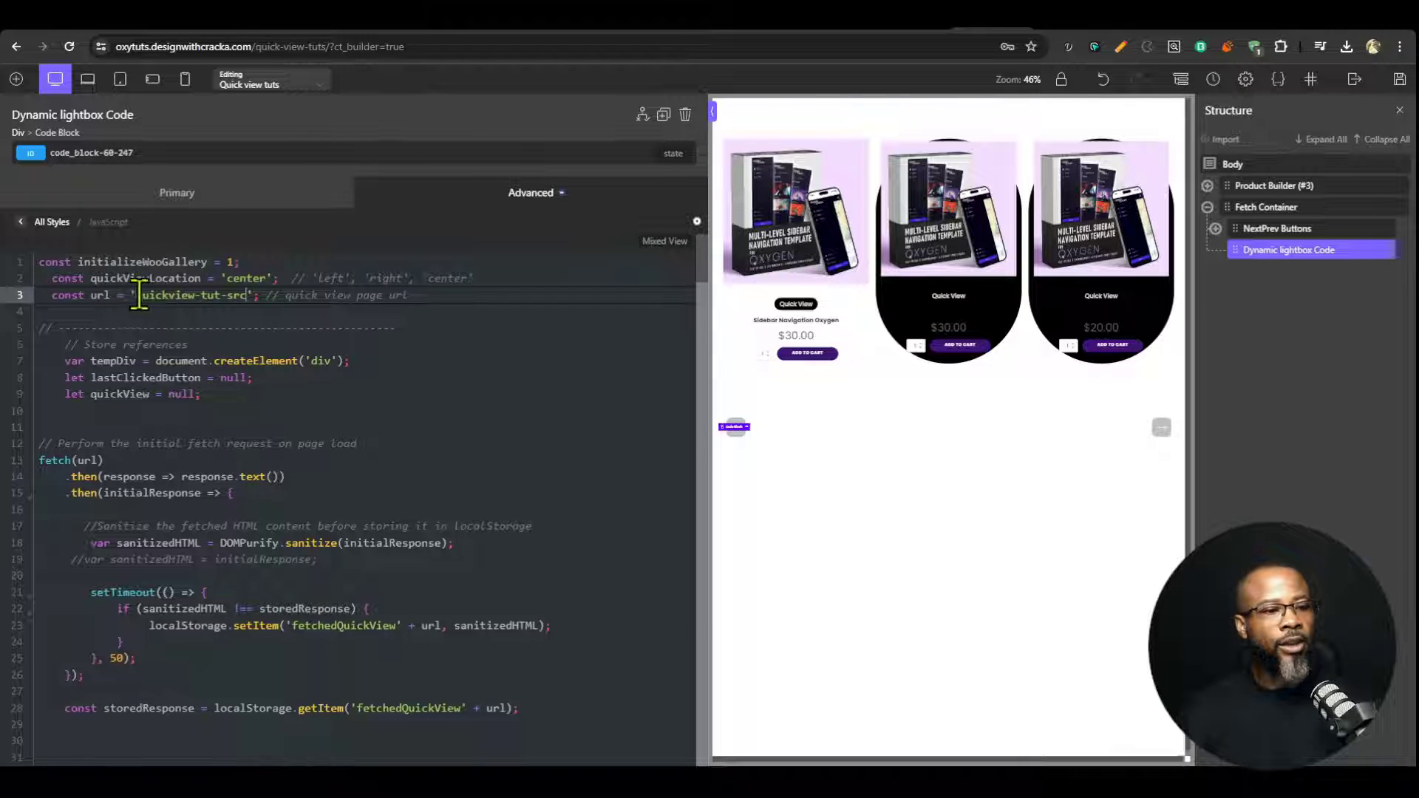
pyautogui.hotkey('ctrl', 'Left')
pyautogui.hotkey('ctrl', 'Left')
pyautogui.hotkey('ctrl', 'Left')
pyautogui.hotkey('ctrl', 'Left')
pyautogui.hotkey('ctrl', 'Left')
pyautogui.write('/')
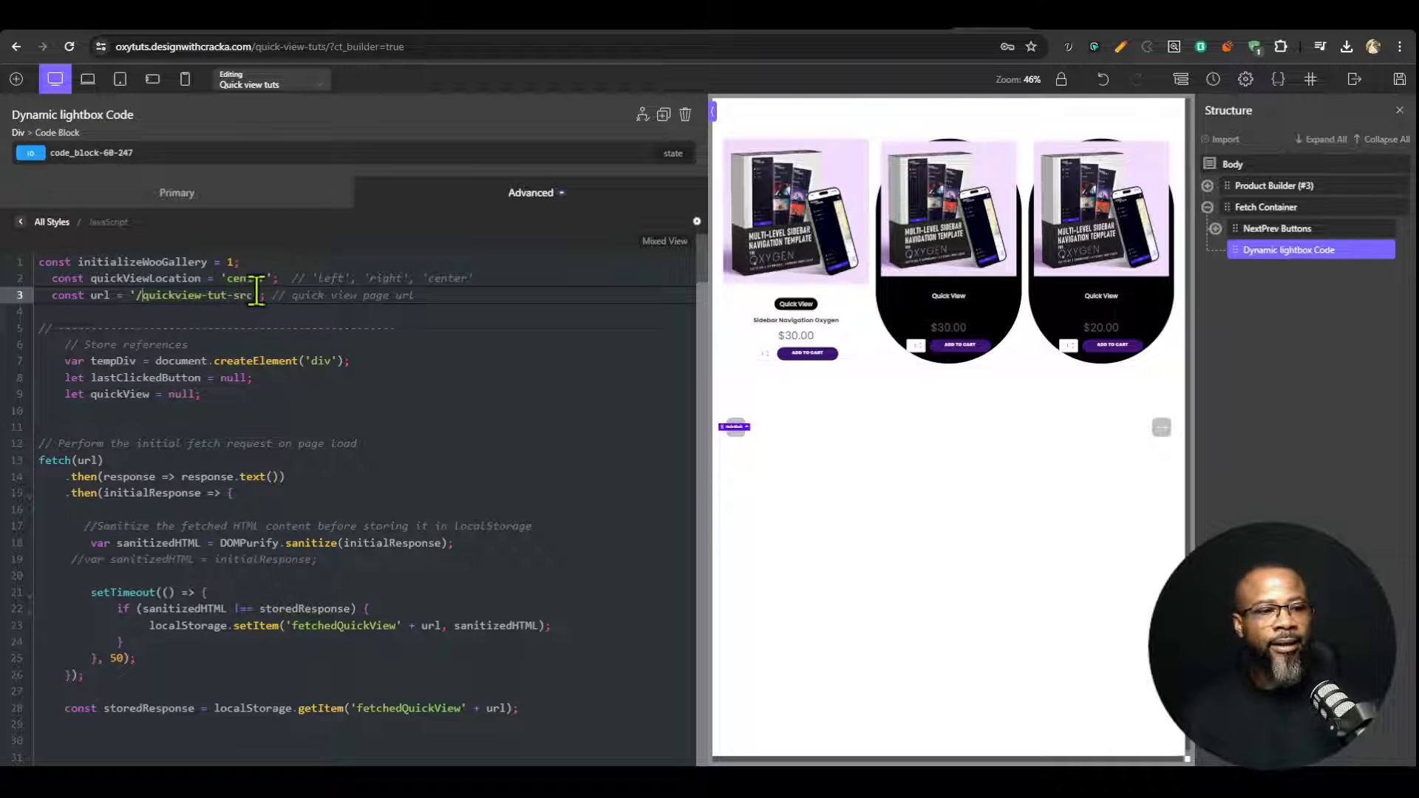
pyautogui.write('/')
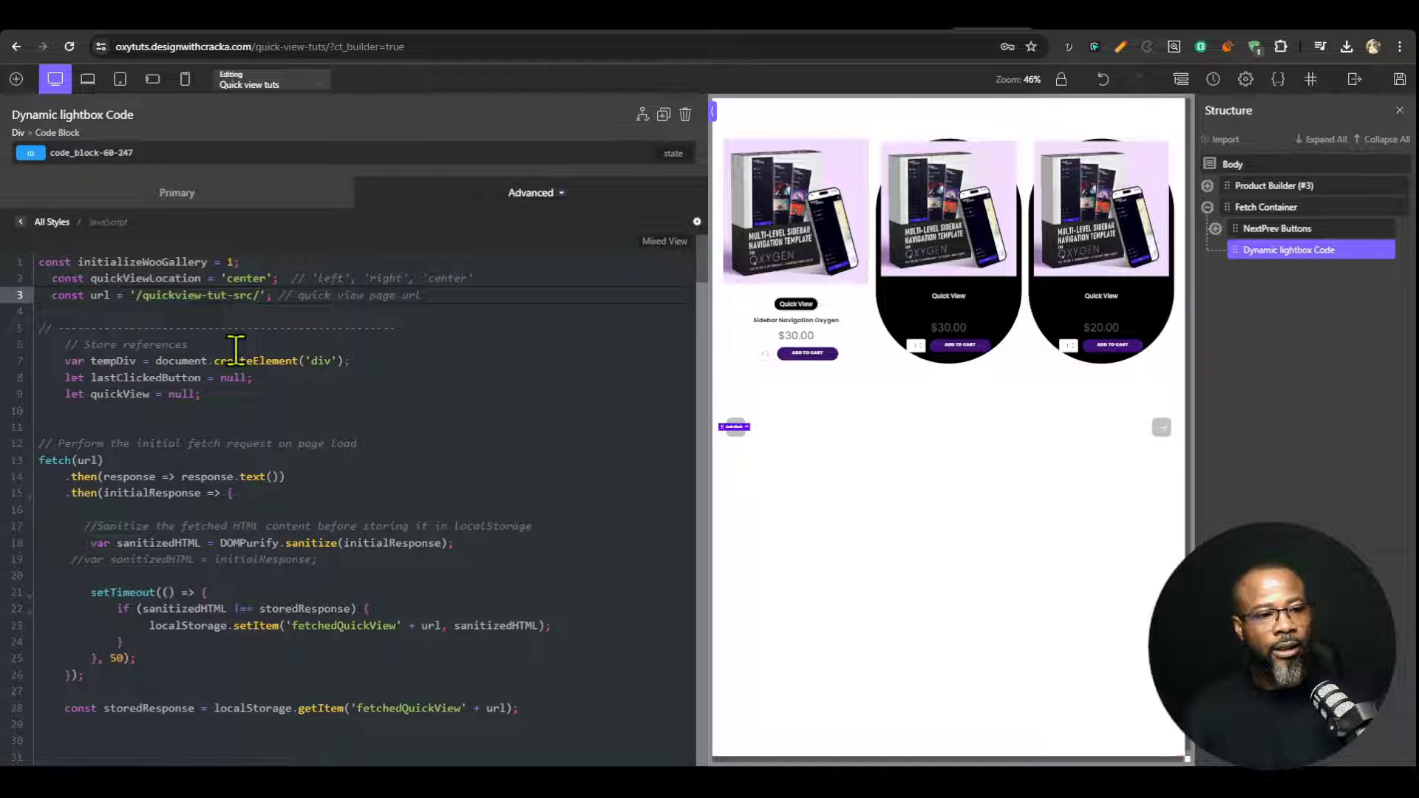
pyautogui.click(1399, 79)
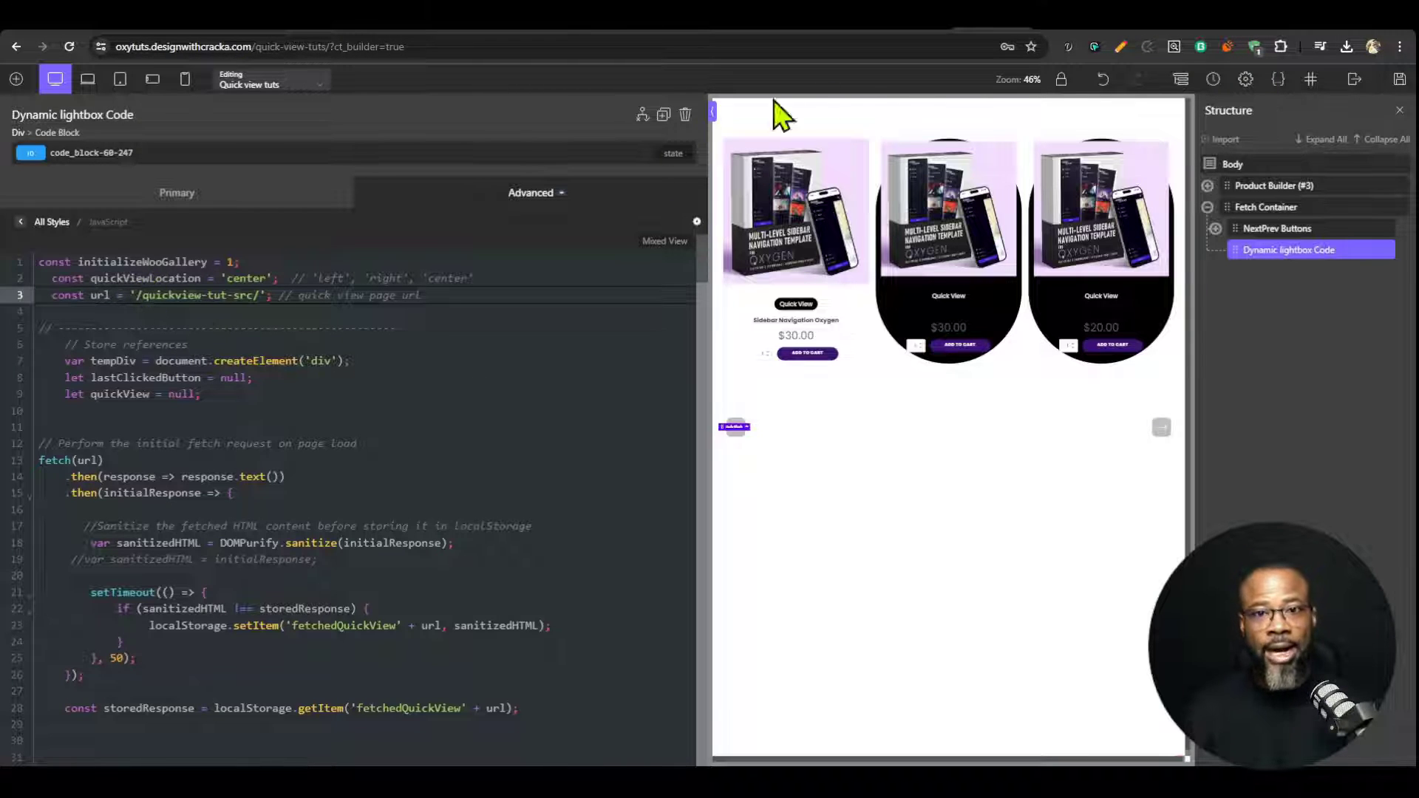
# Step: Download quick-view-loop-OXYGEN v1.0 from the Gumroad content page, open the downloaded JSON file and copy all its code
pyautogui.click(916, 31)
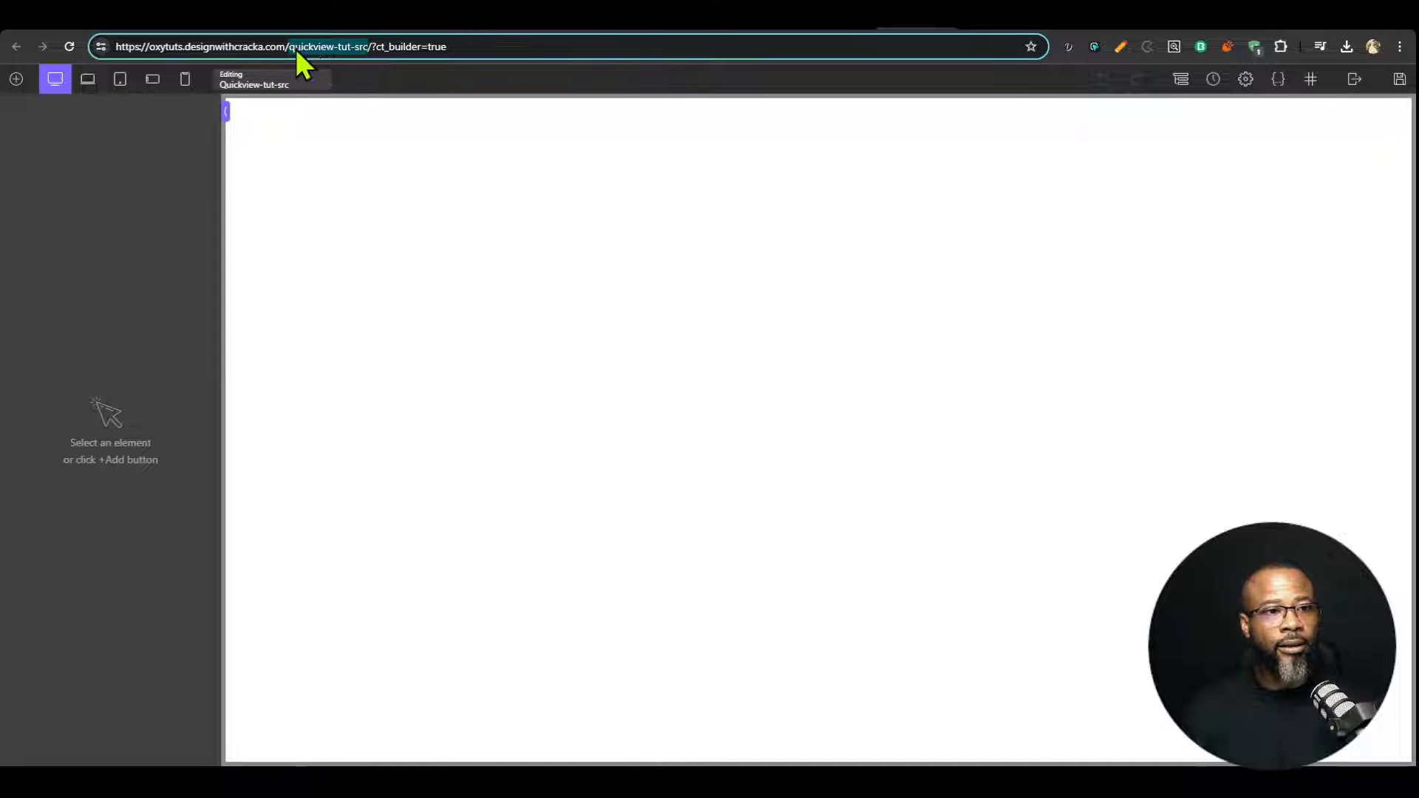
pyautogui.click(848, 339)
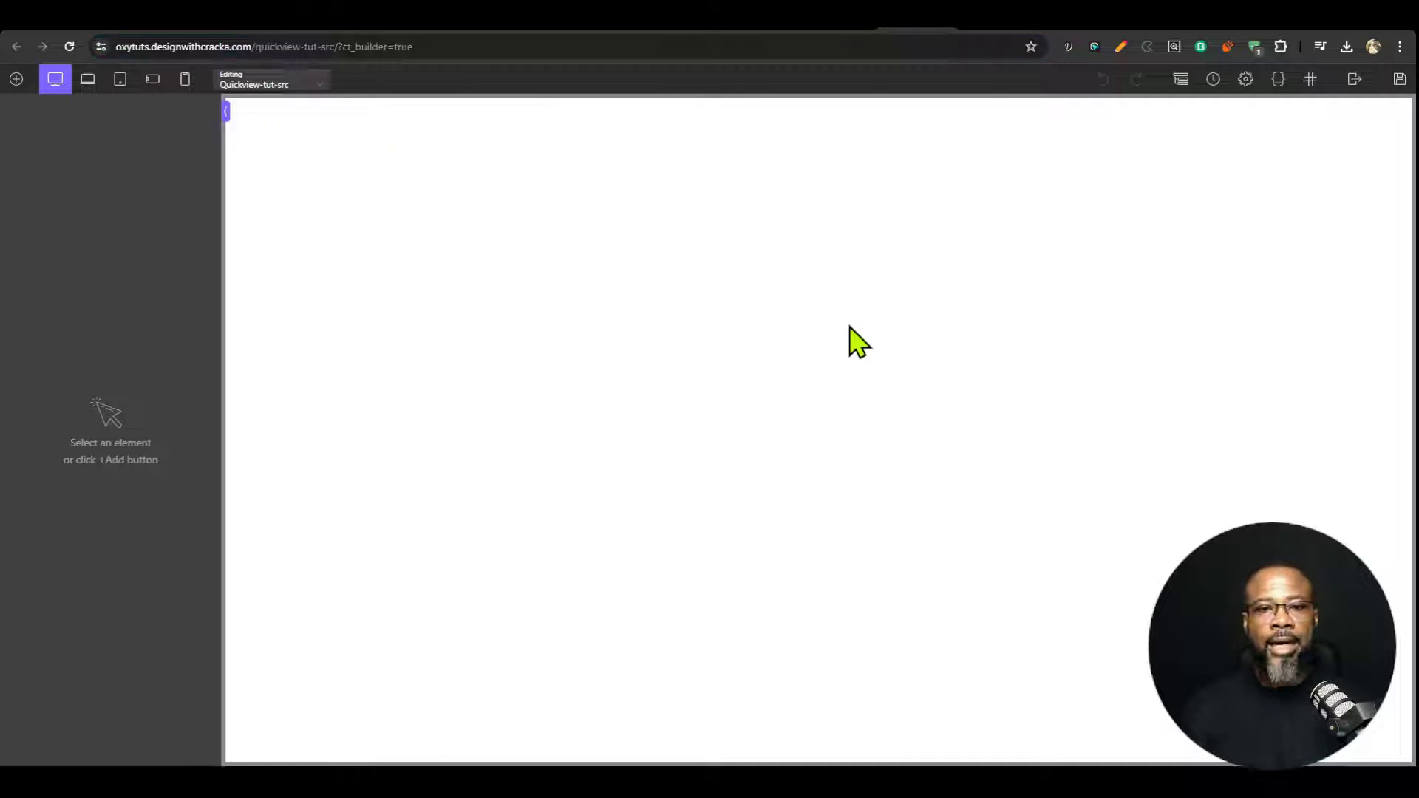
pyautogui.click(769, 29)
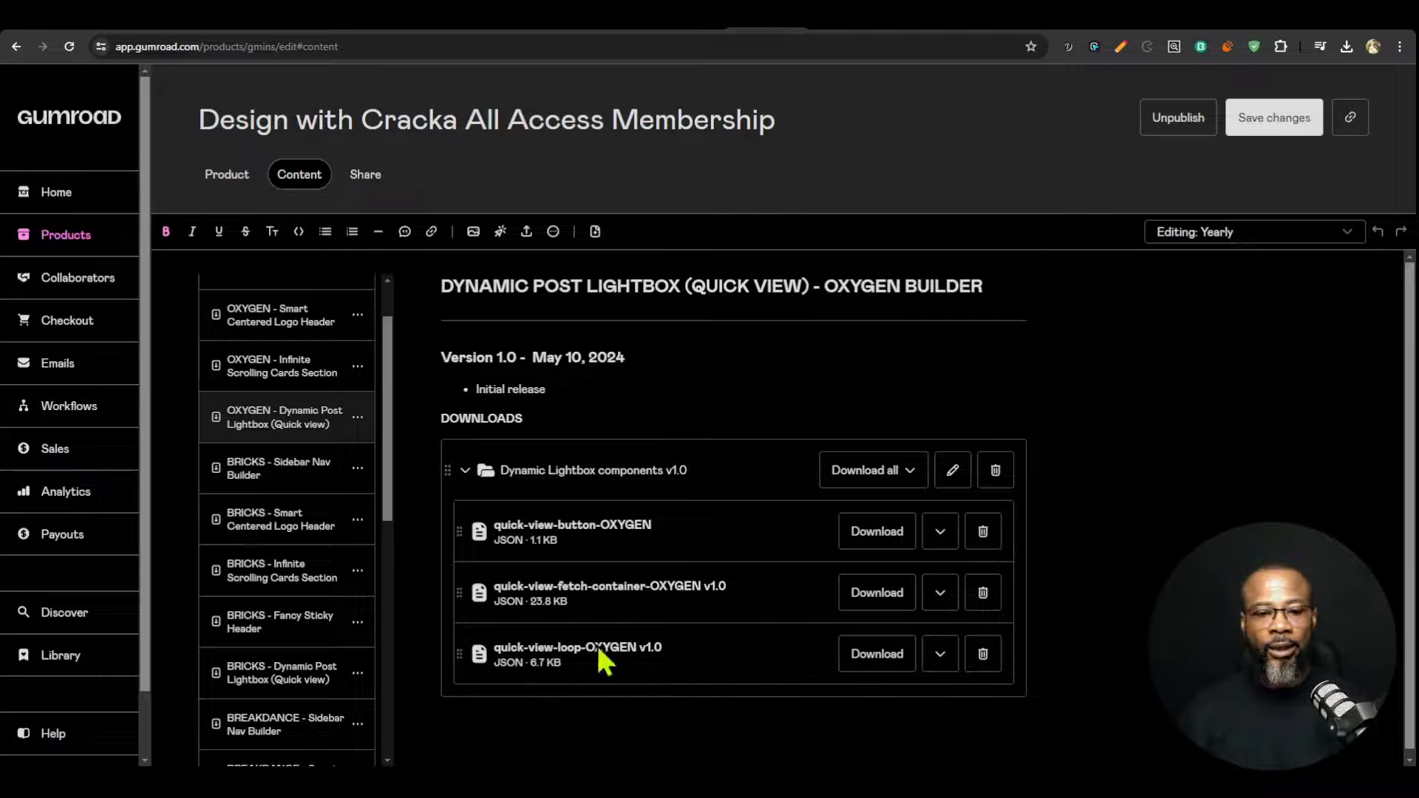
pyautogui.click(861, 655)
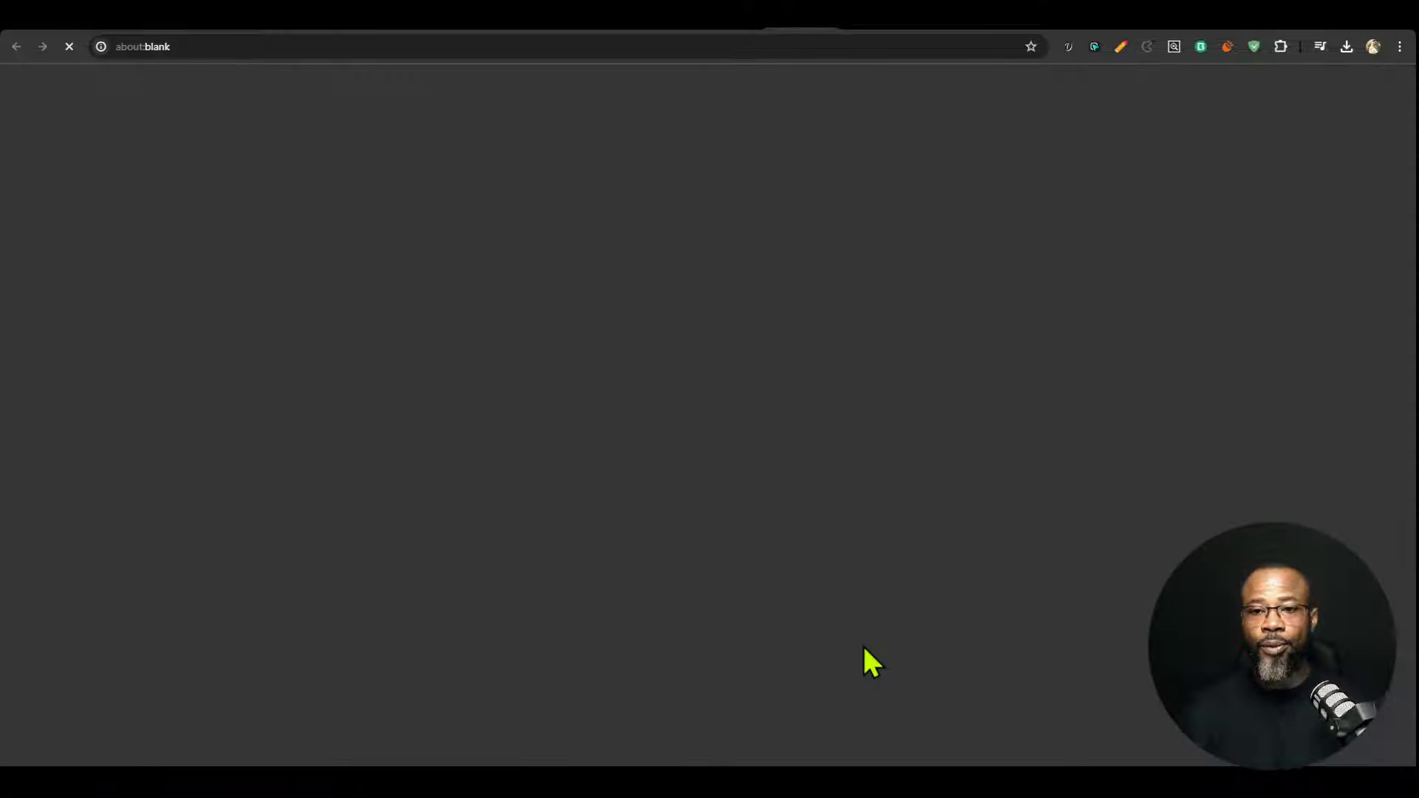
pyautogui.click(1347, 46)
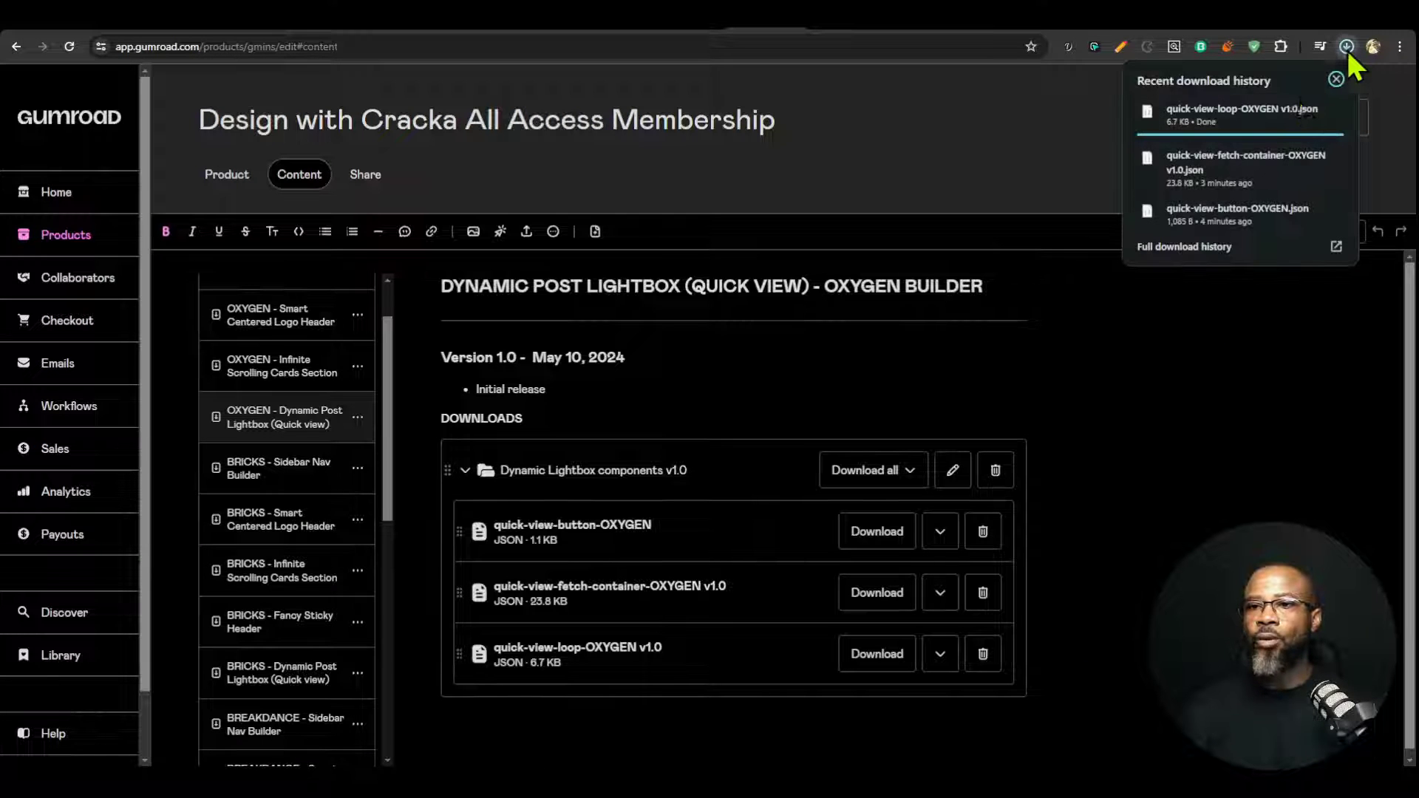
pyautogui.click(1226, 118)
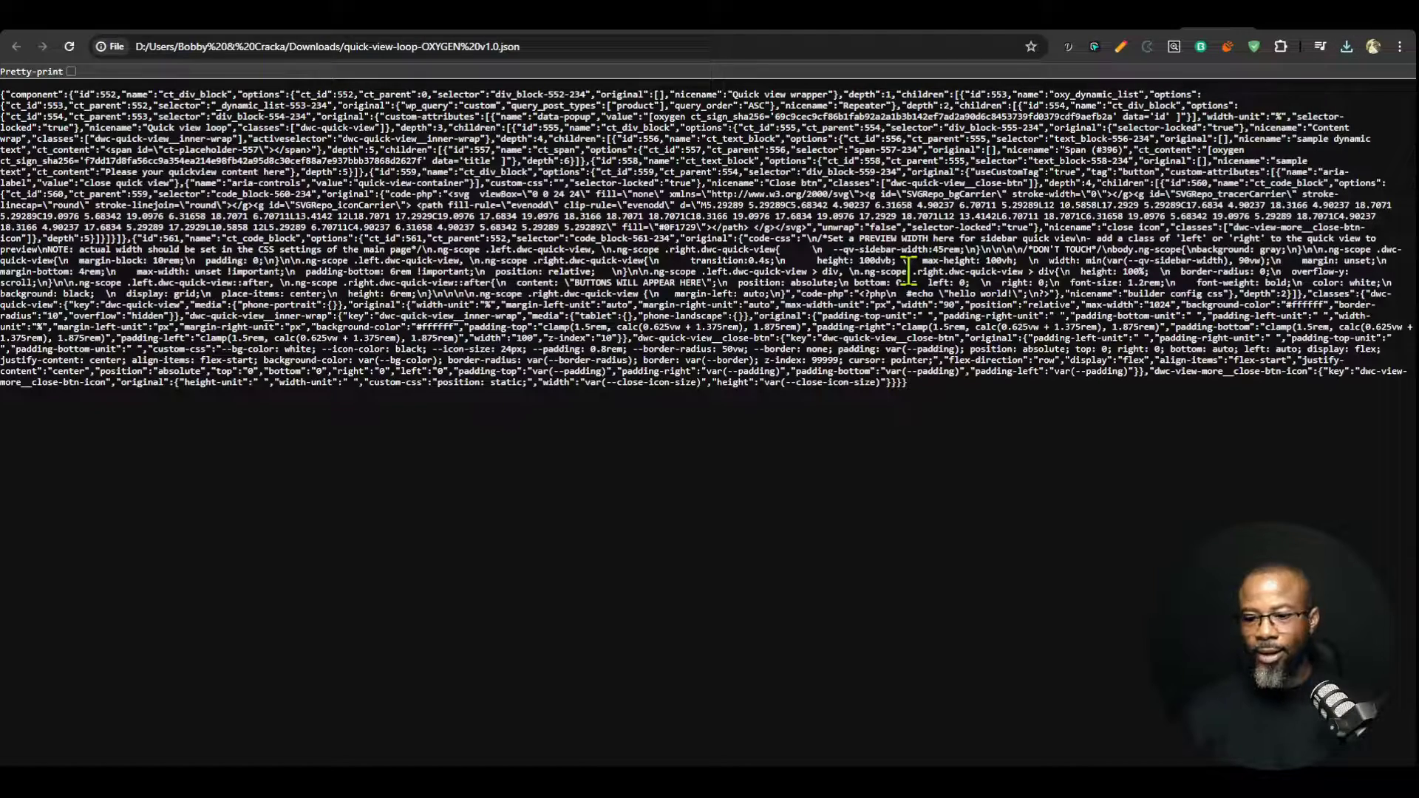
pyautogui.hotkey('ctrl', 'a')
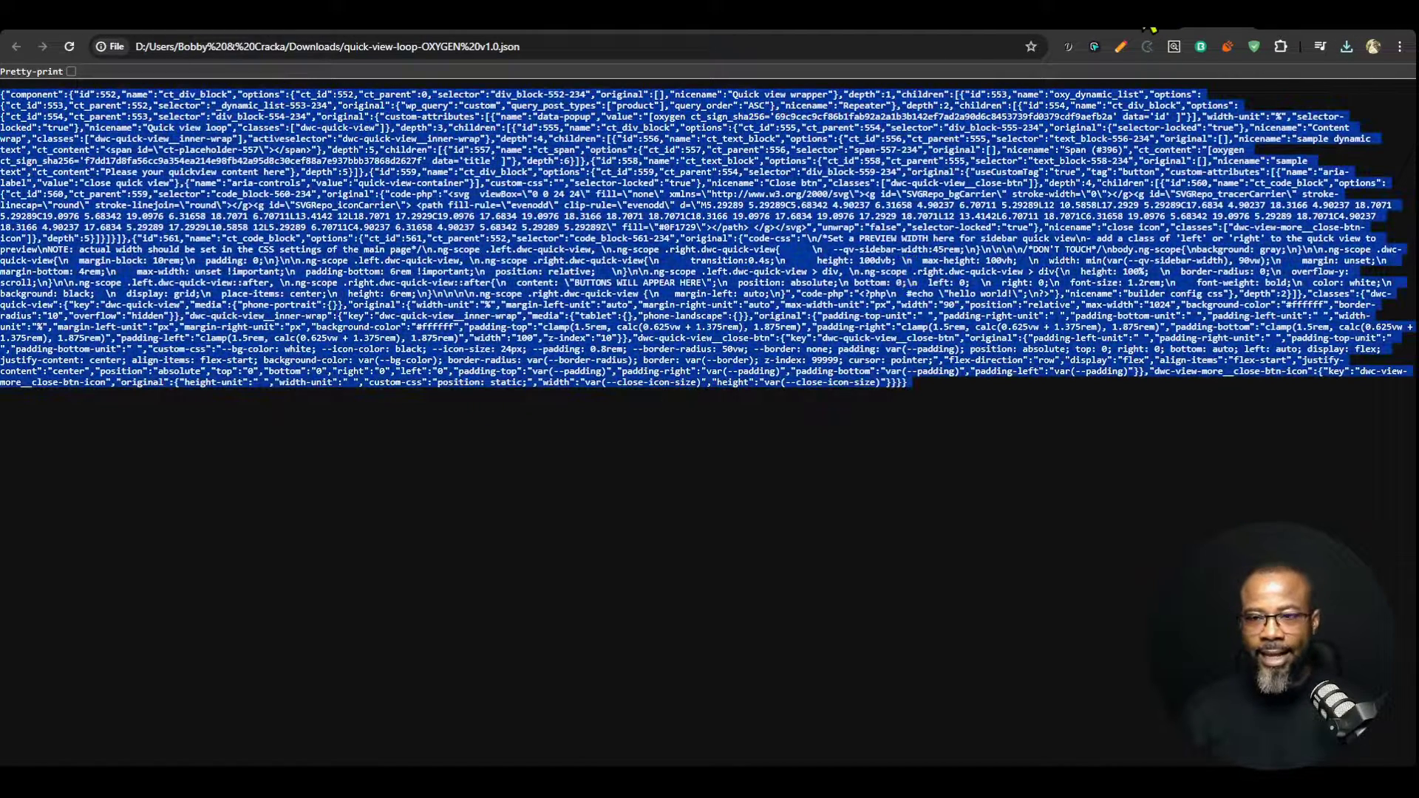
# Step: Return to the Quickview-tut-src page in Oxygen and import the copied quick view loop JSON into its Body
pyautogui.click(1005, 29)
pyautogui.click(947, 29)
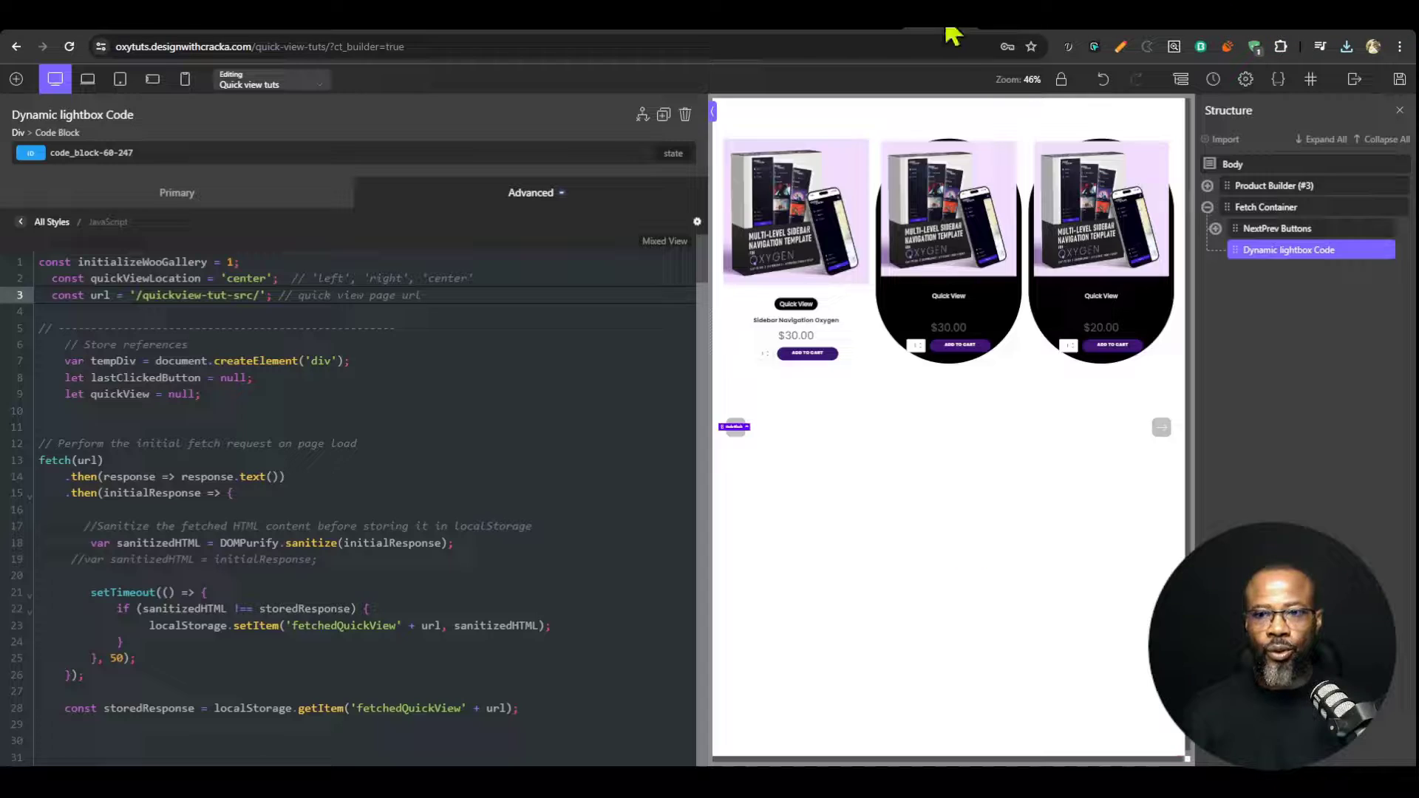
pyautogui.click(891, 29)
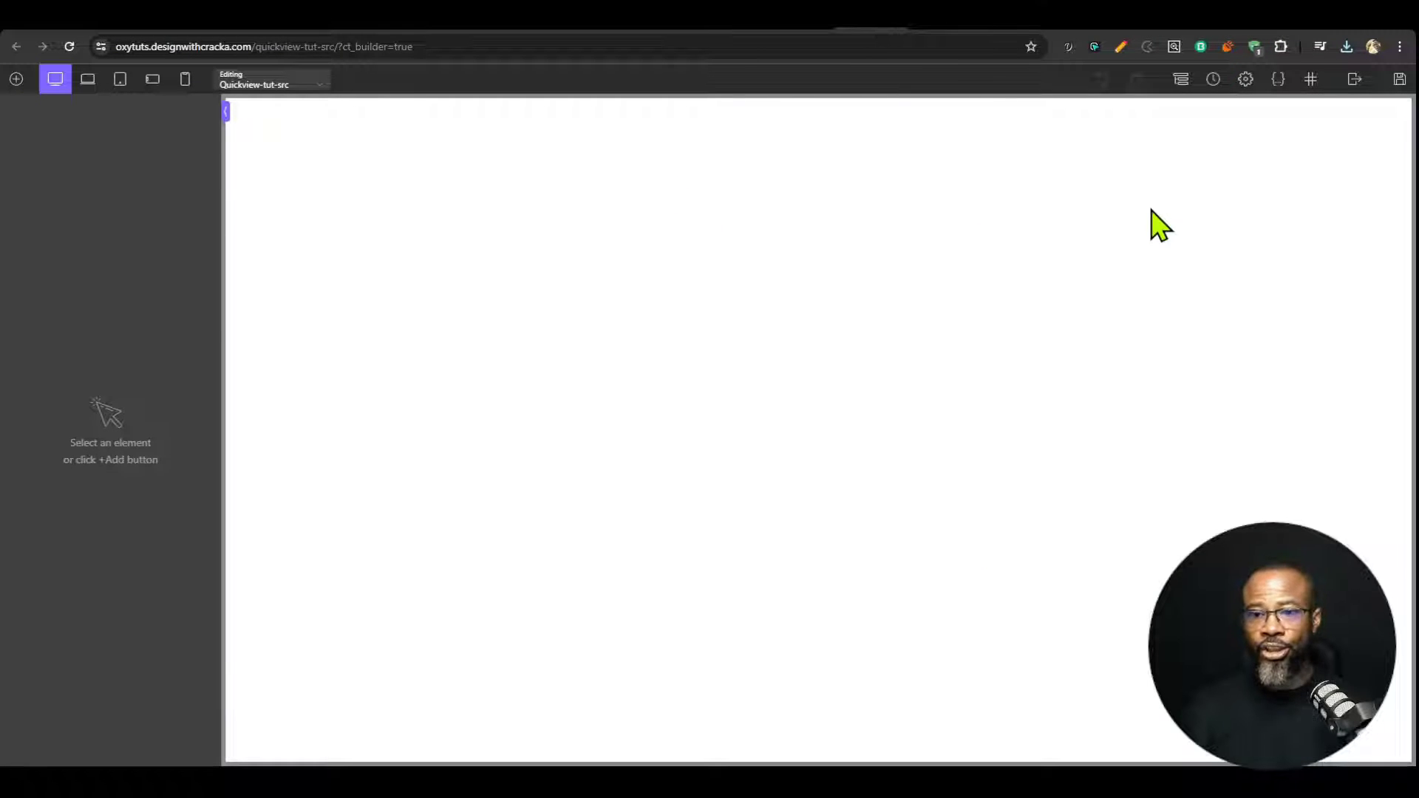
pyautogui.click(1181, 79)
pyautogui.click(1205, 158)
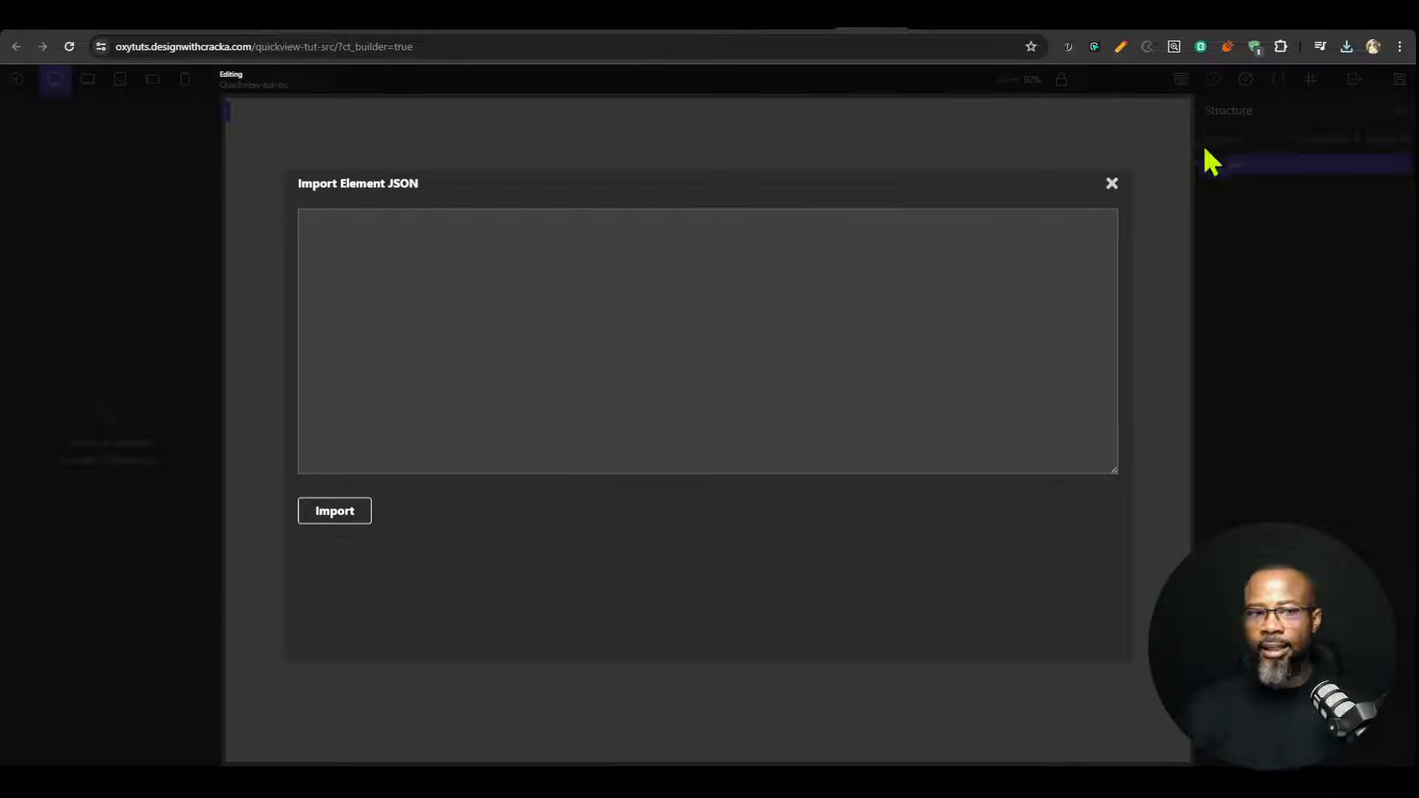
pyautogui.hotkey('ctrl', 'v')
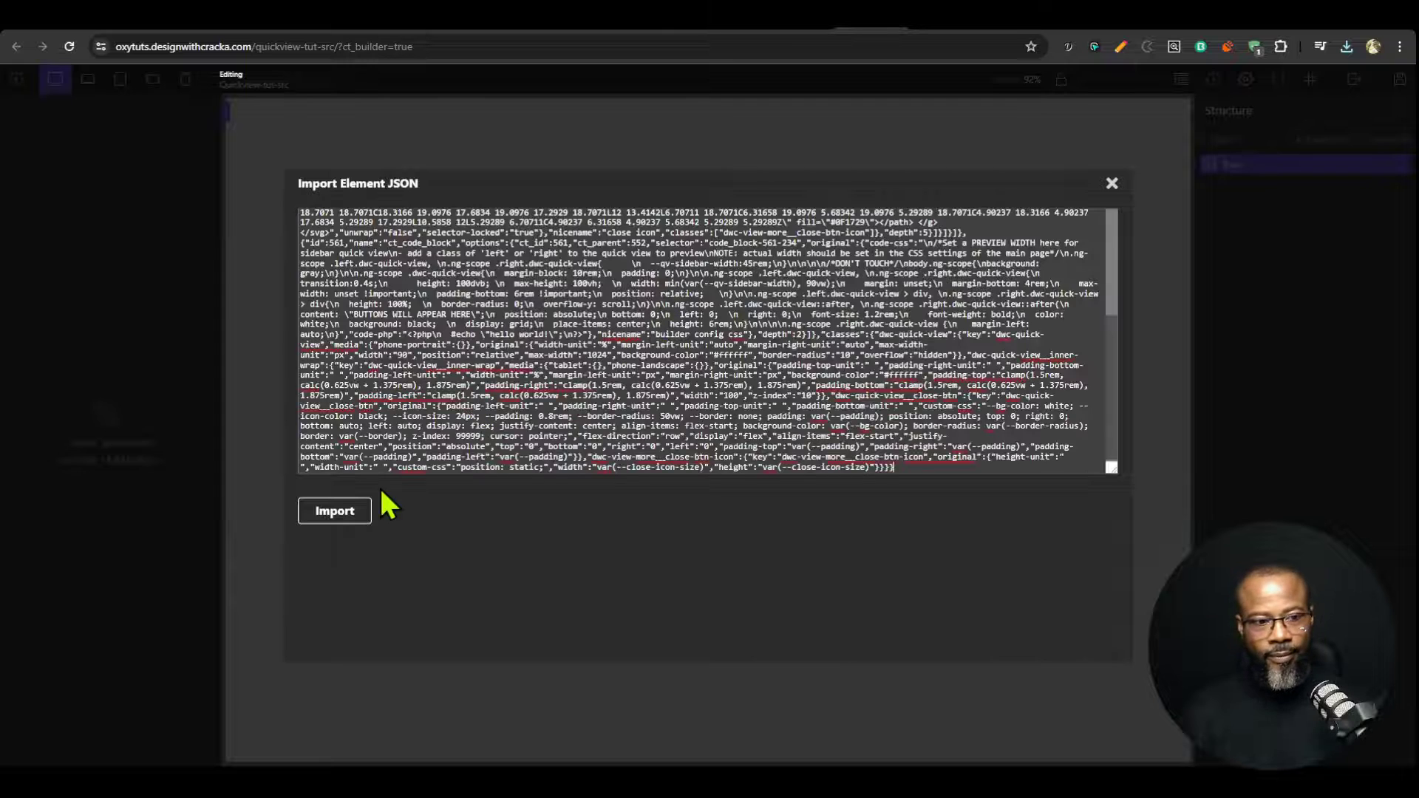
pyautogui.click(341, 521)
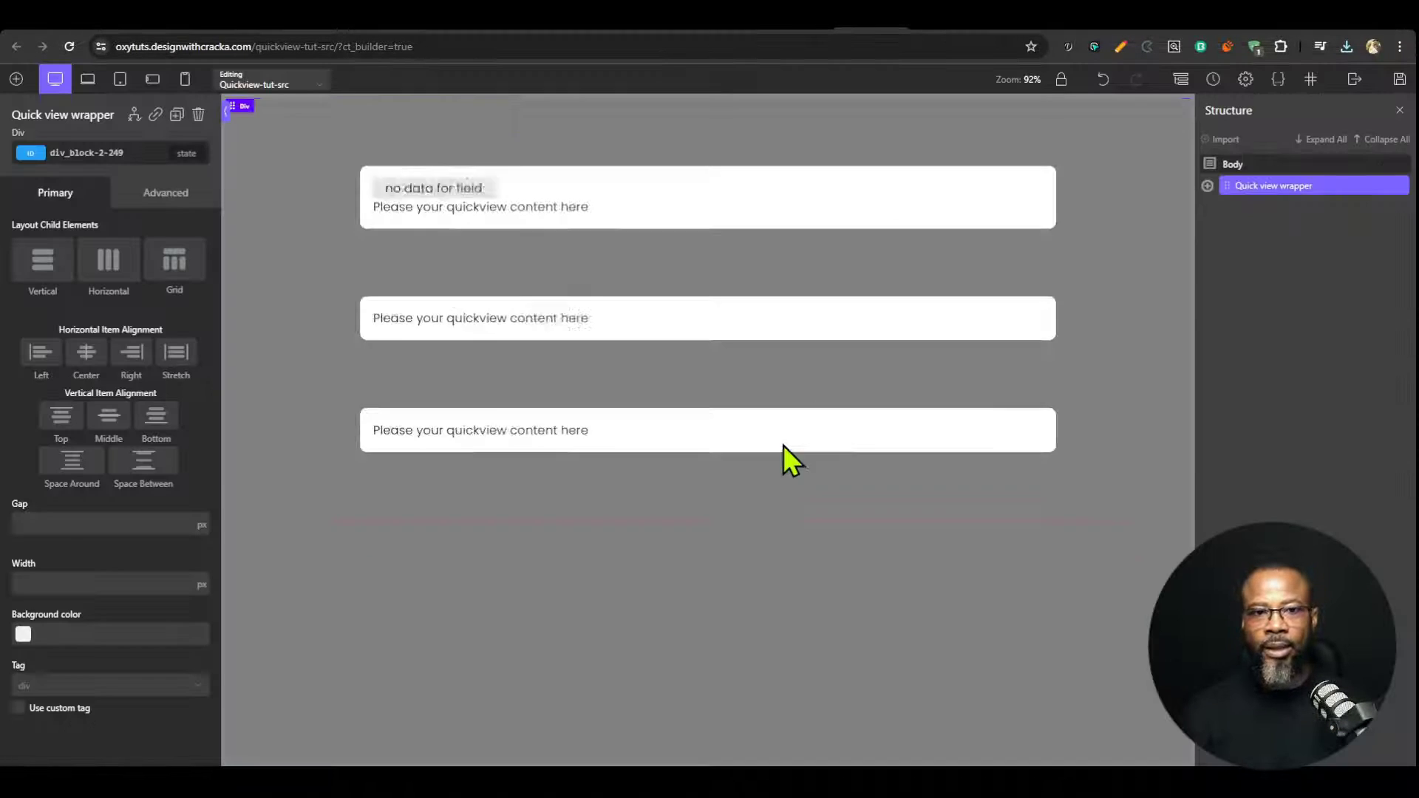
# Step: Delete the sample dynamic text and sample text elements from the Content wrap inside the Quick view loop
pyautogui.click(492, 194)
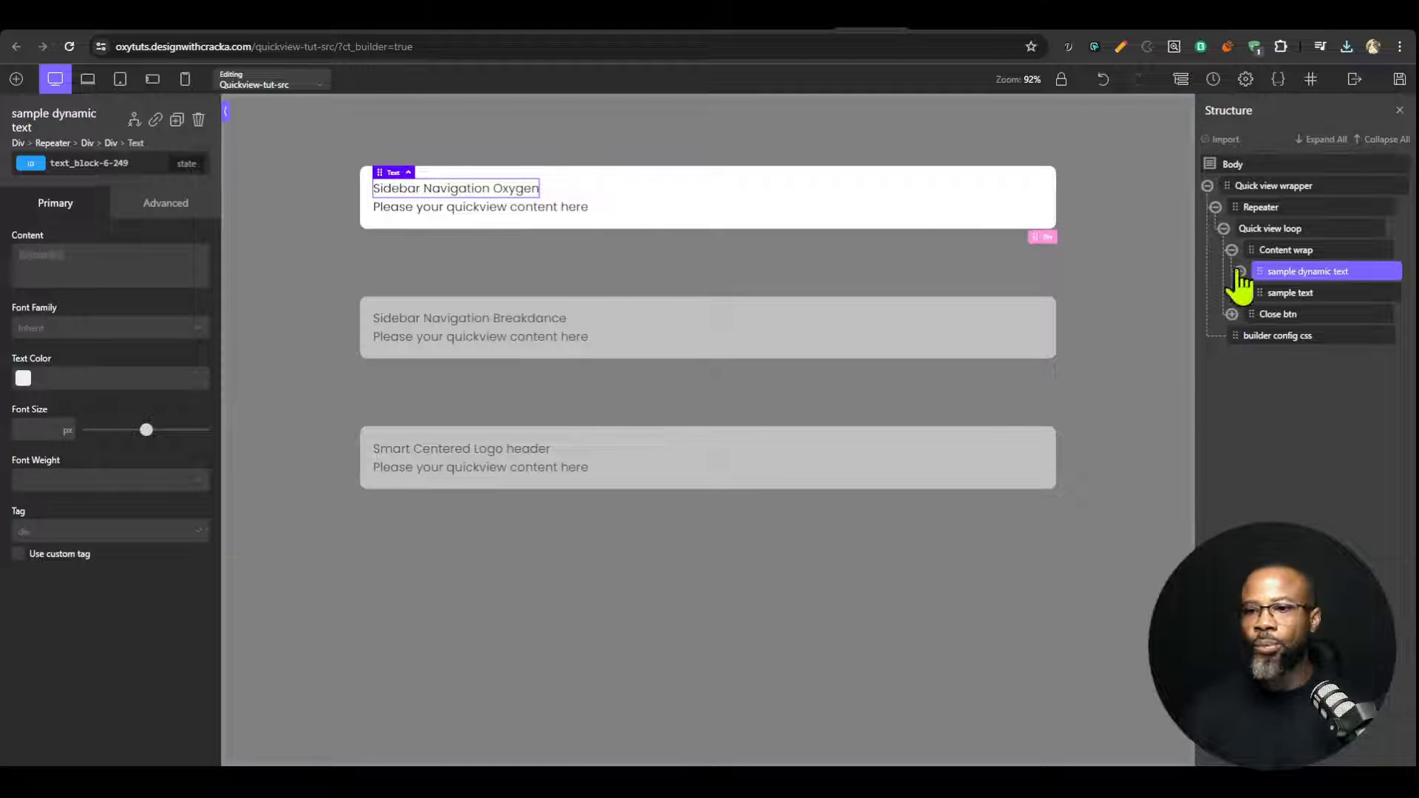
pyautogui.click(1265, 208)
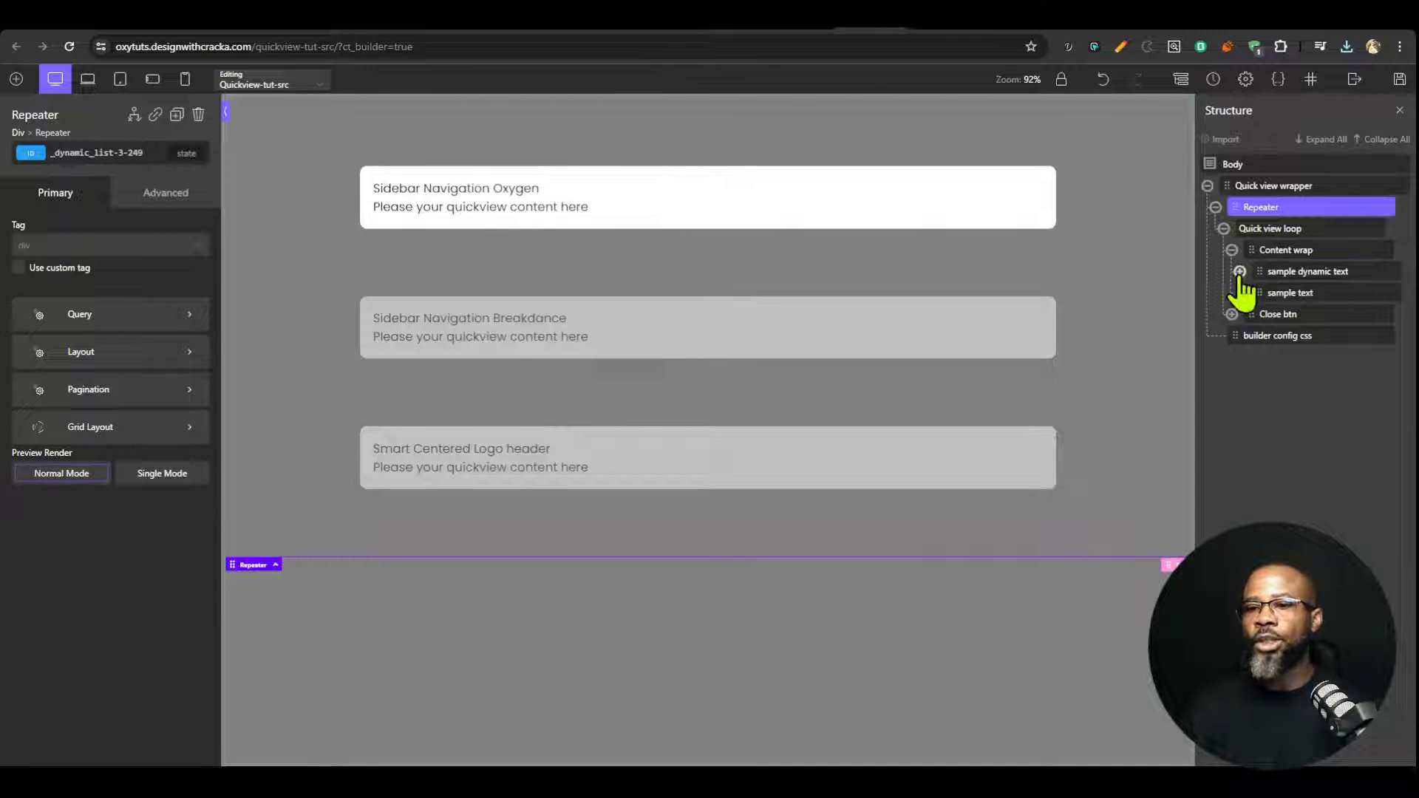
pyautogui.click(1231, 252)
pyautogui.click(1295, 251)
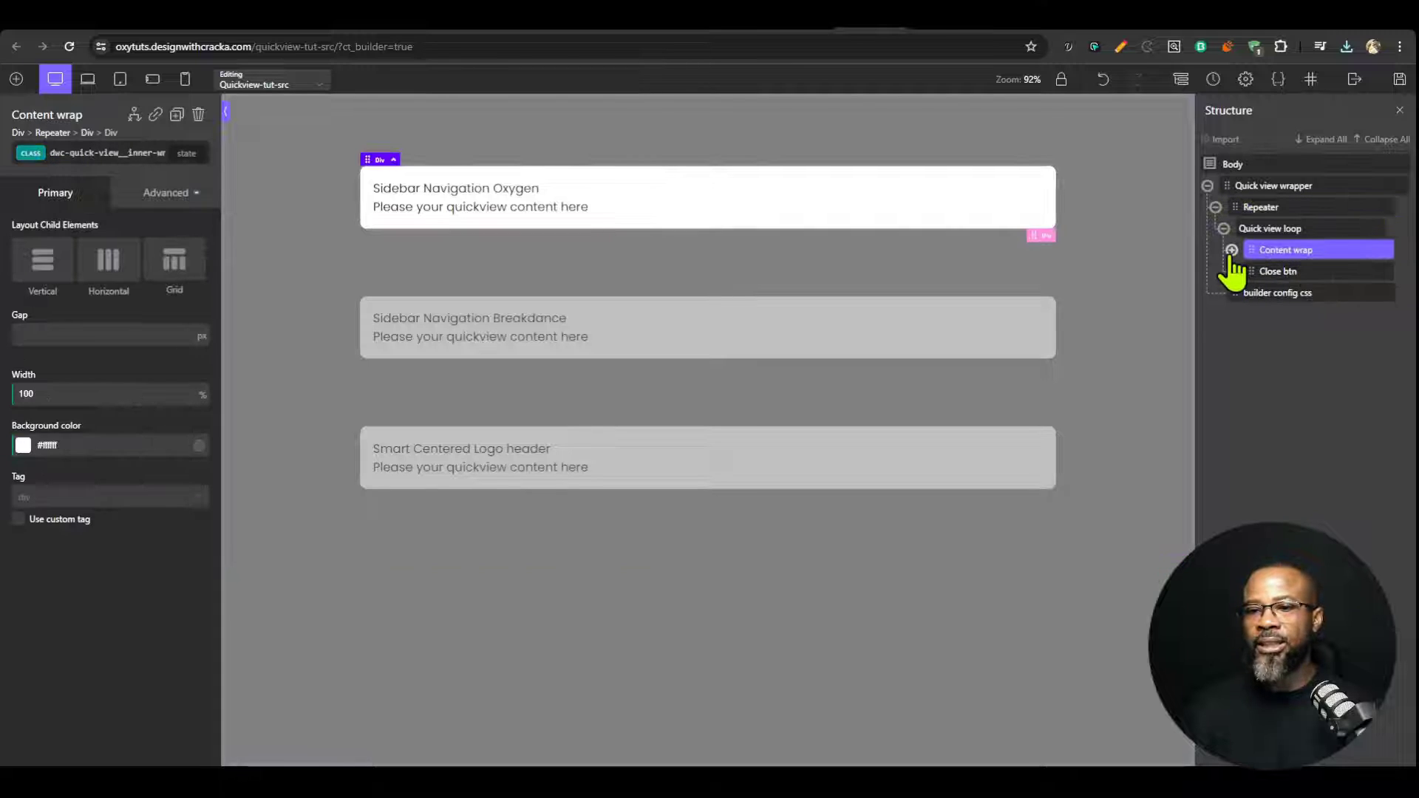
pyautogui.click(1231, 250)
pyautogui.click(1306, 273)
pyautogui.click(1295, 292)
pyautogui.click(1299, 271)
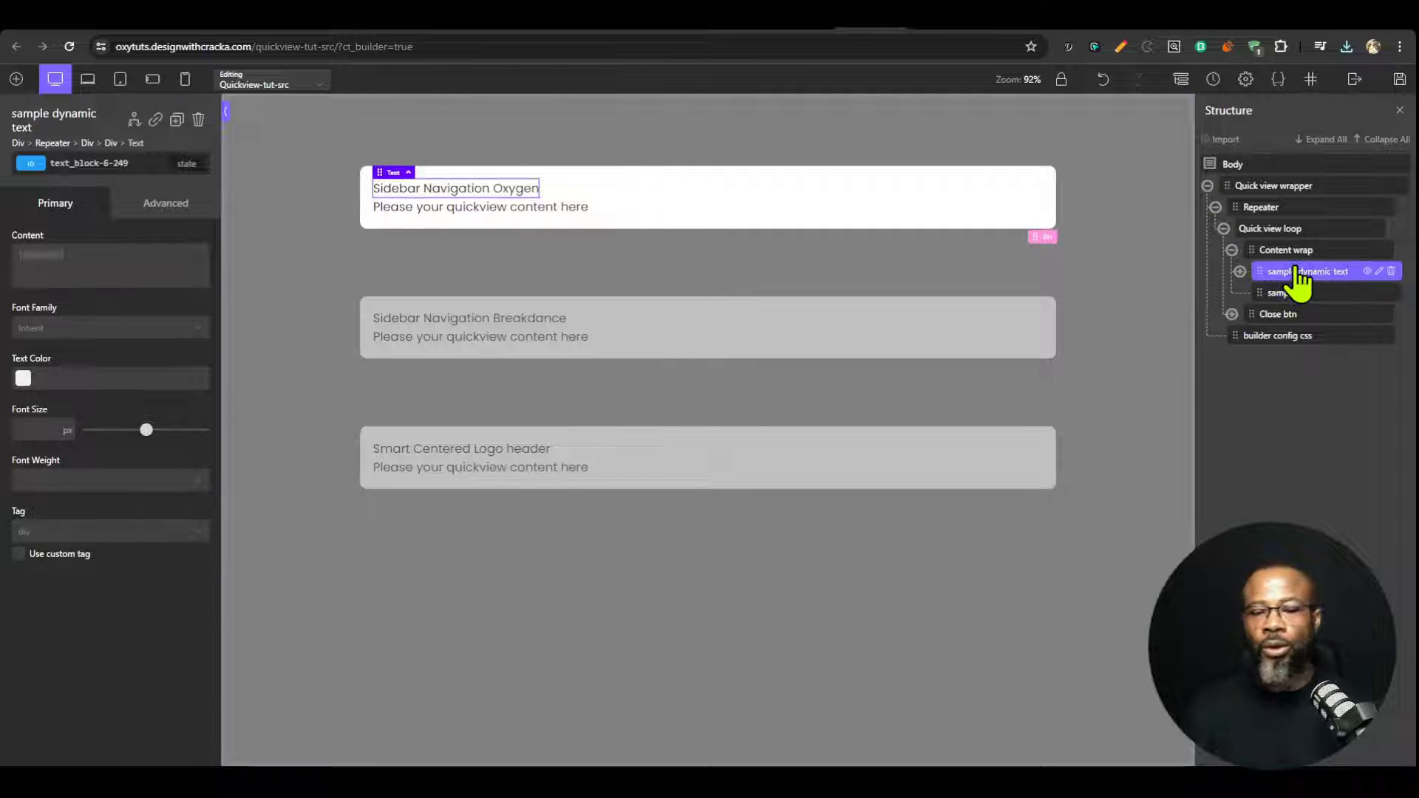
pyautogui.click(1392, 272)
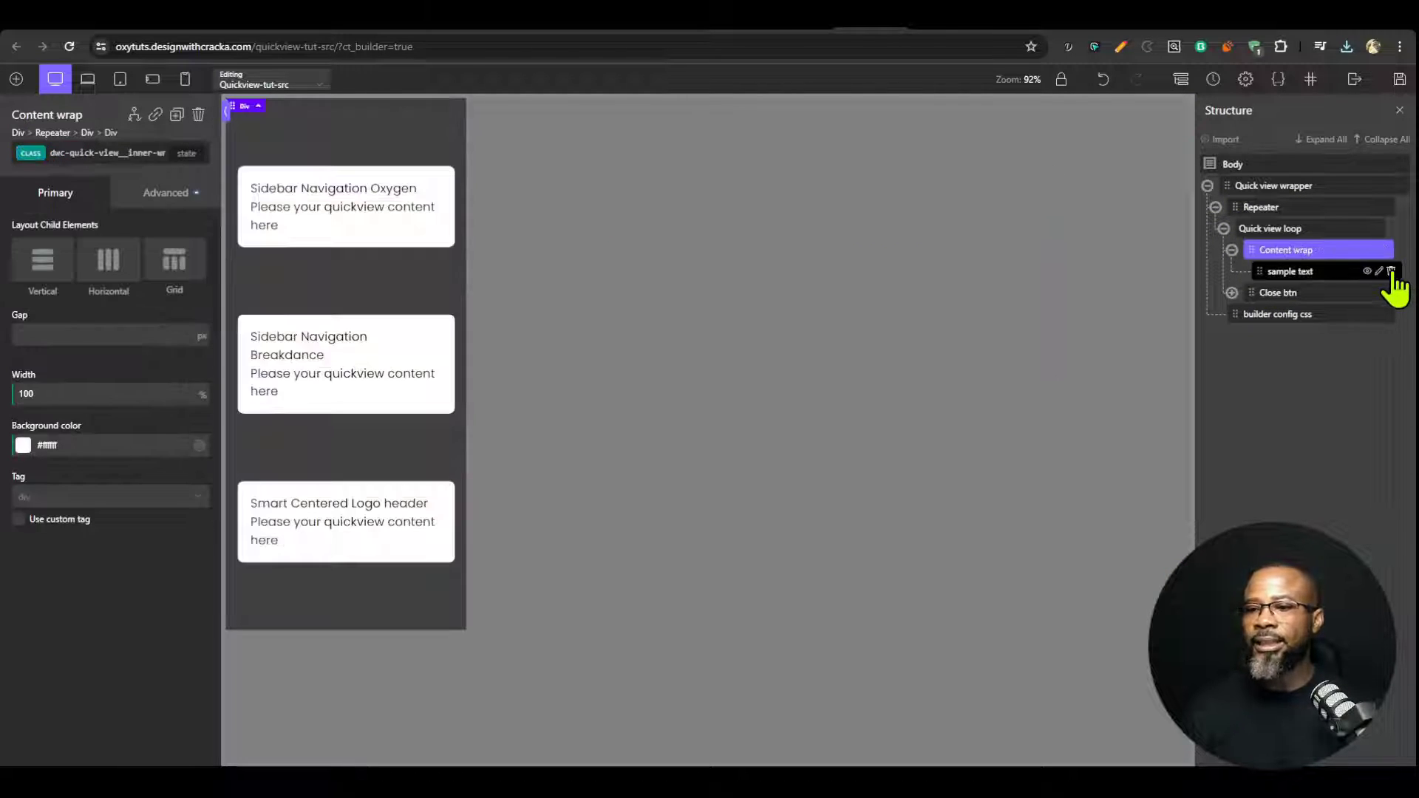
pyautogui.click(1392, 272)
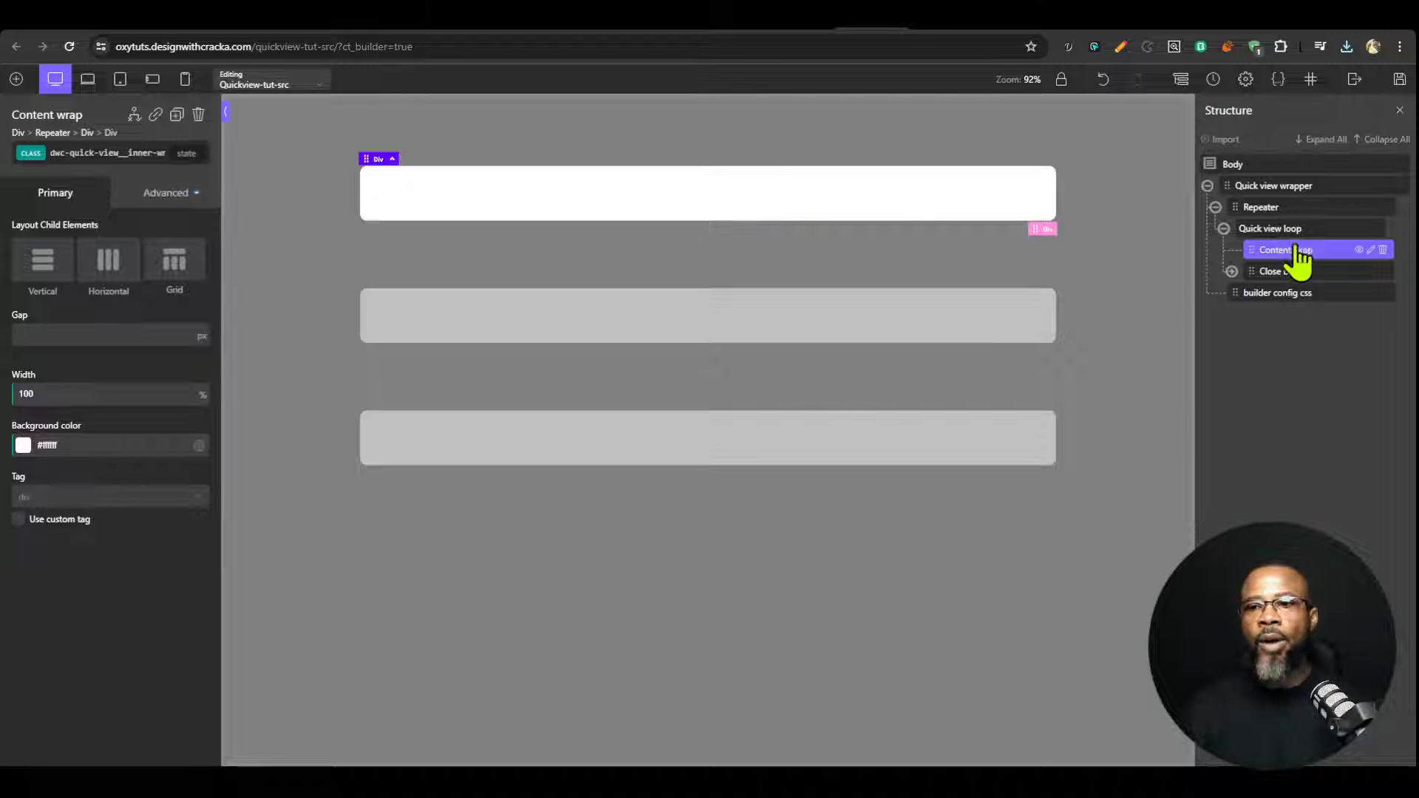
# Step: Add the class quick-view-inner to the Content wrap and make it the active selector
pyautogui.click(111, 152)
pyautogui.click(102, 250)
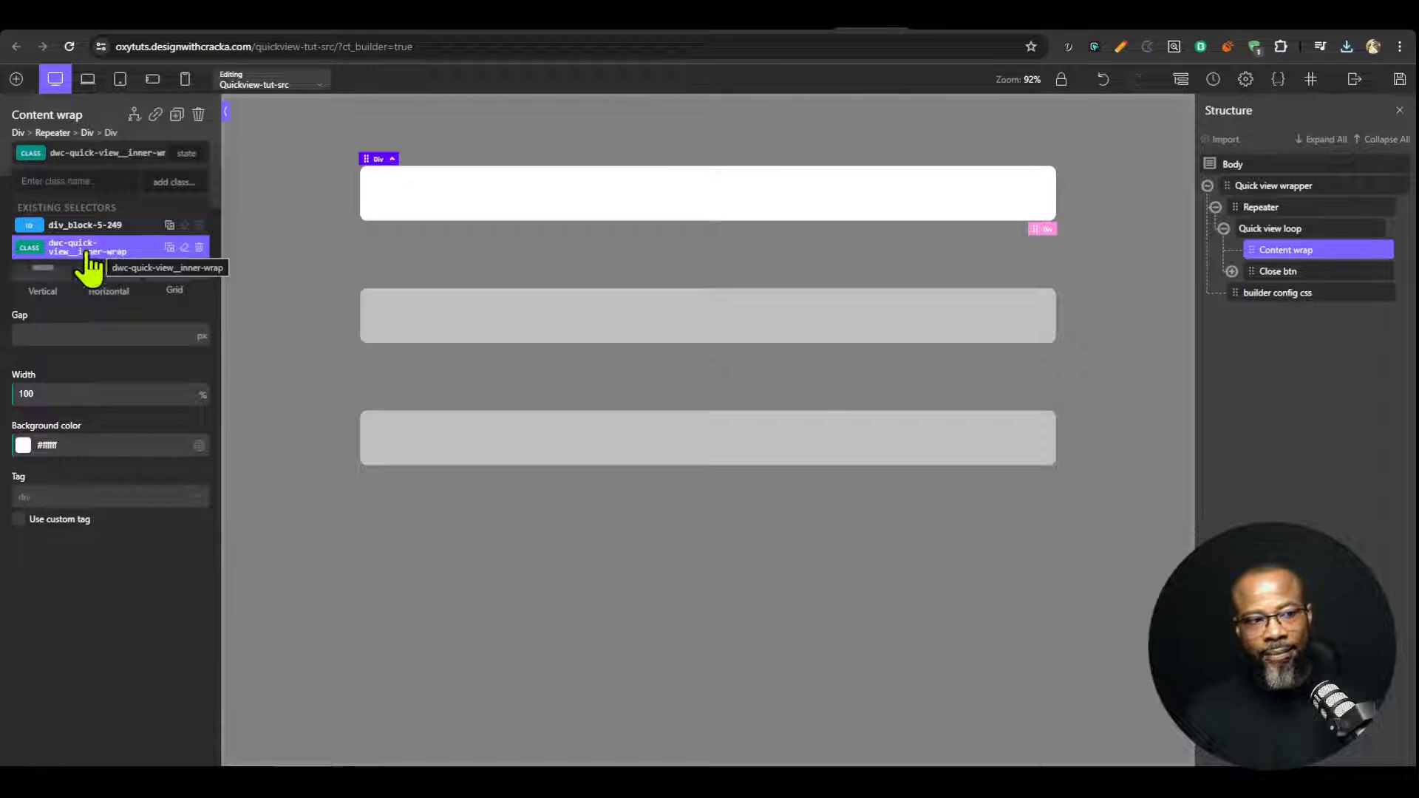
pyautogui.click(110, 253)
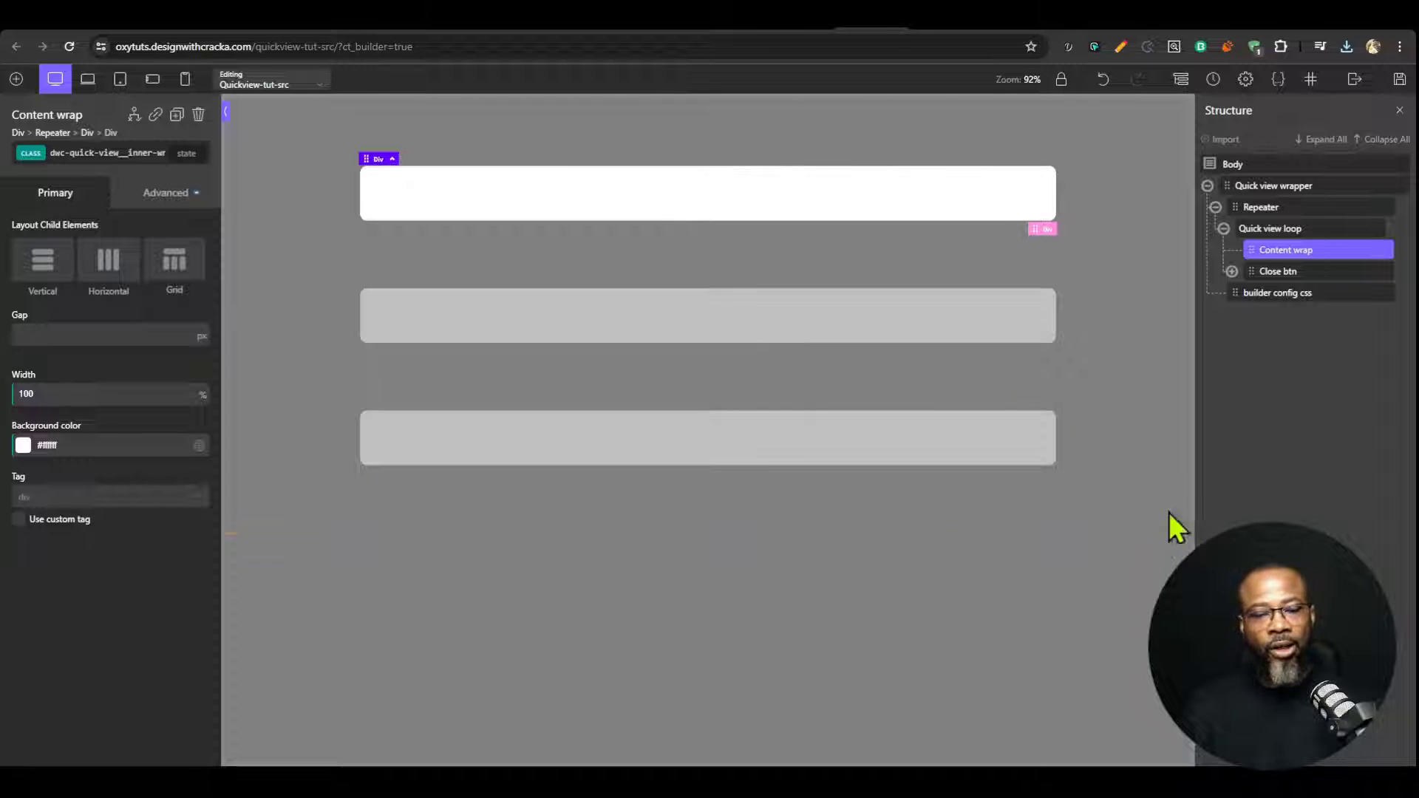
pyautogui.click(108, 159)
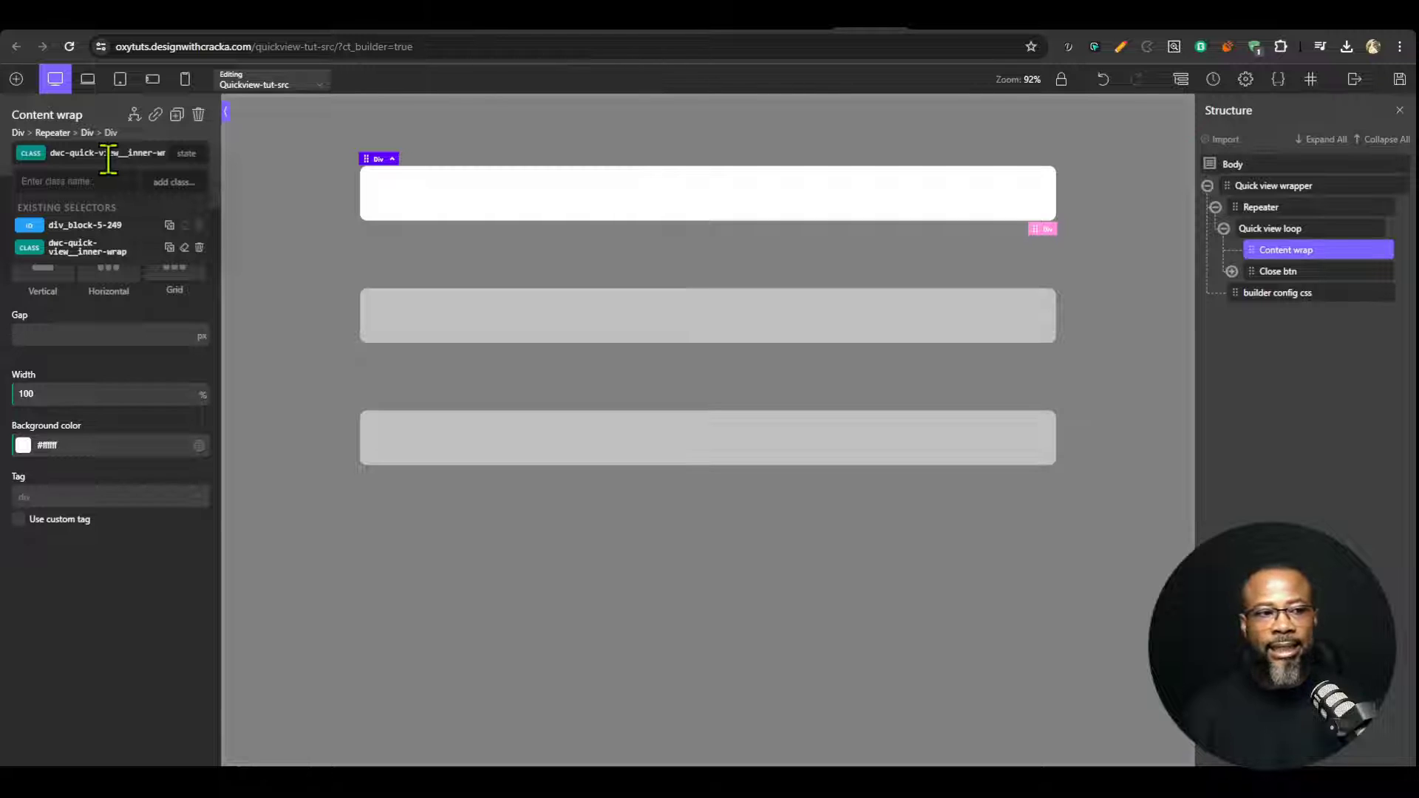
pyautogui.write('quick-view-inner')
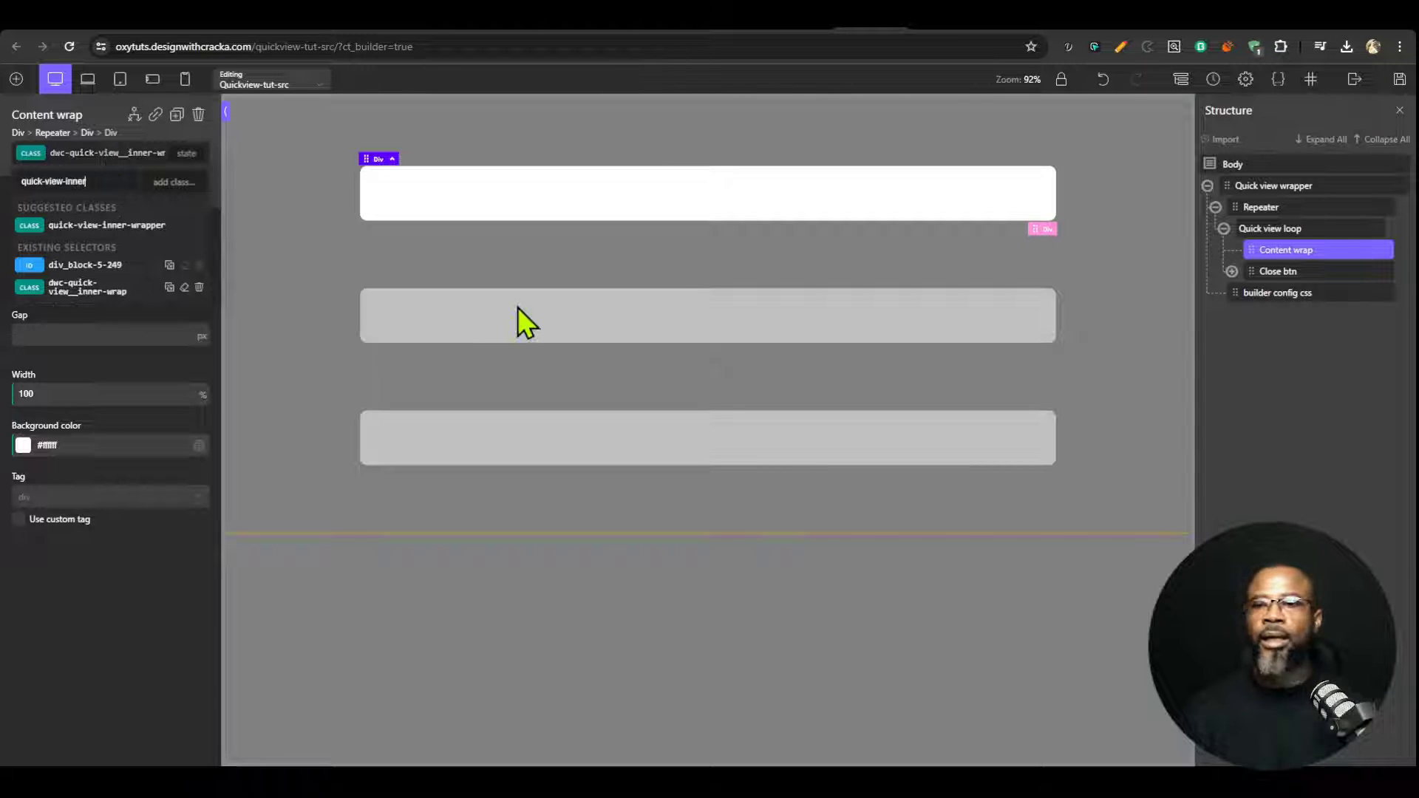
pyautogui.press('Return')
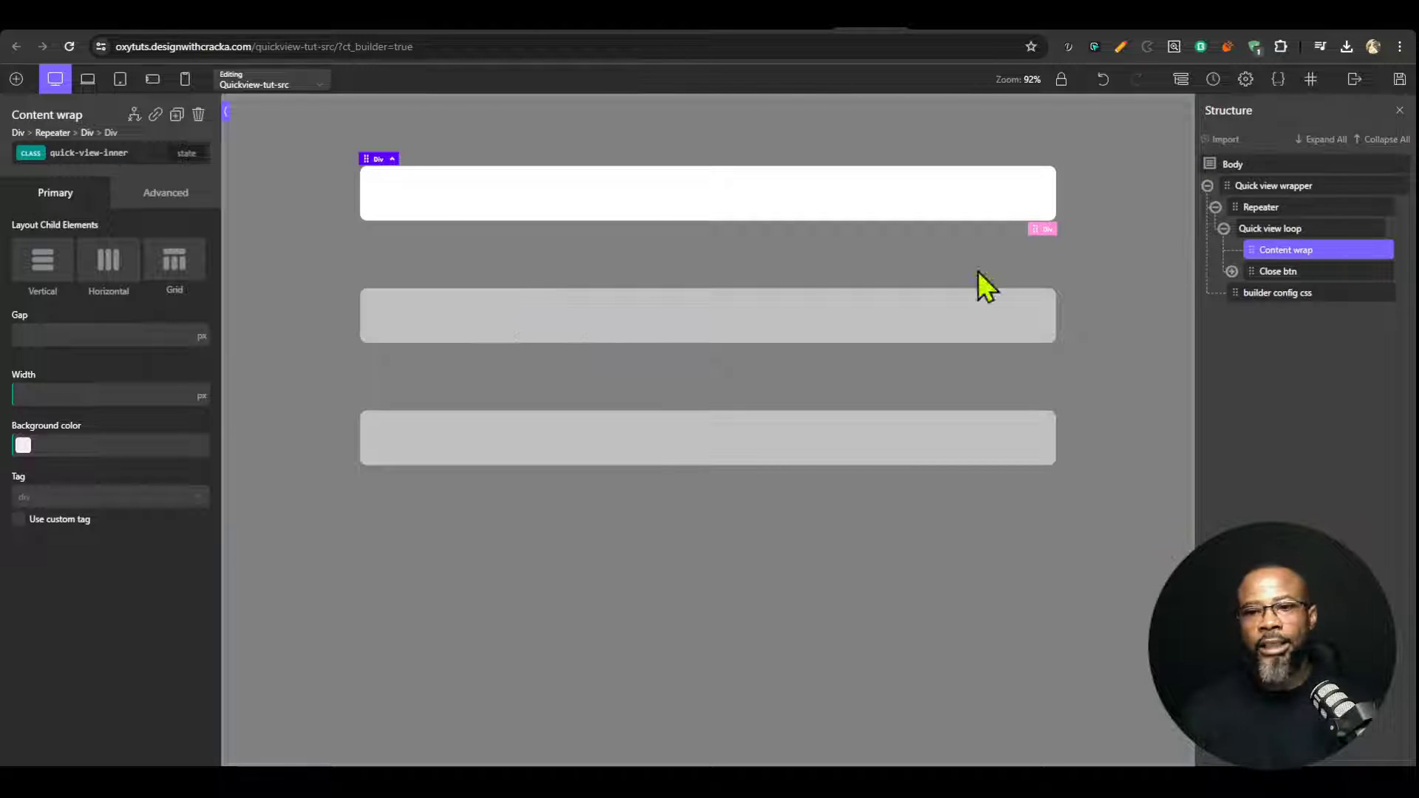
pyautogui.click(86, 151)
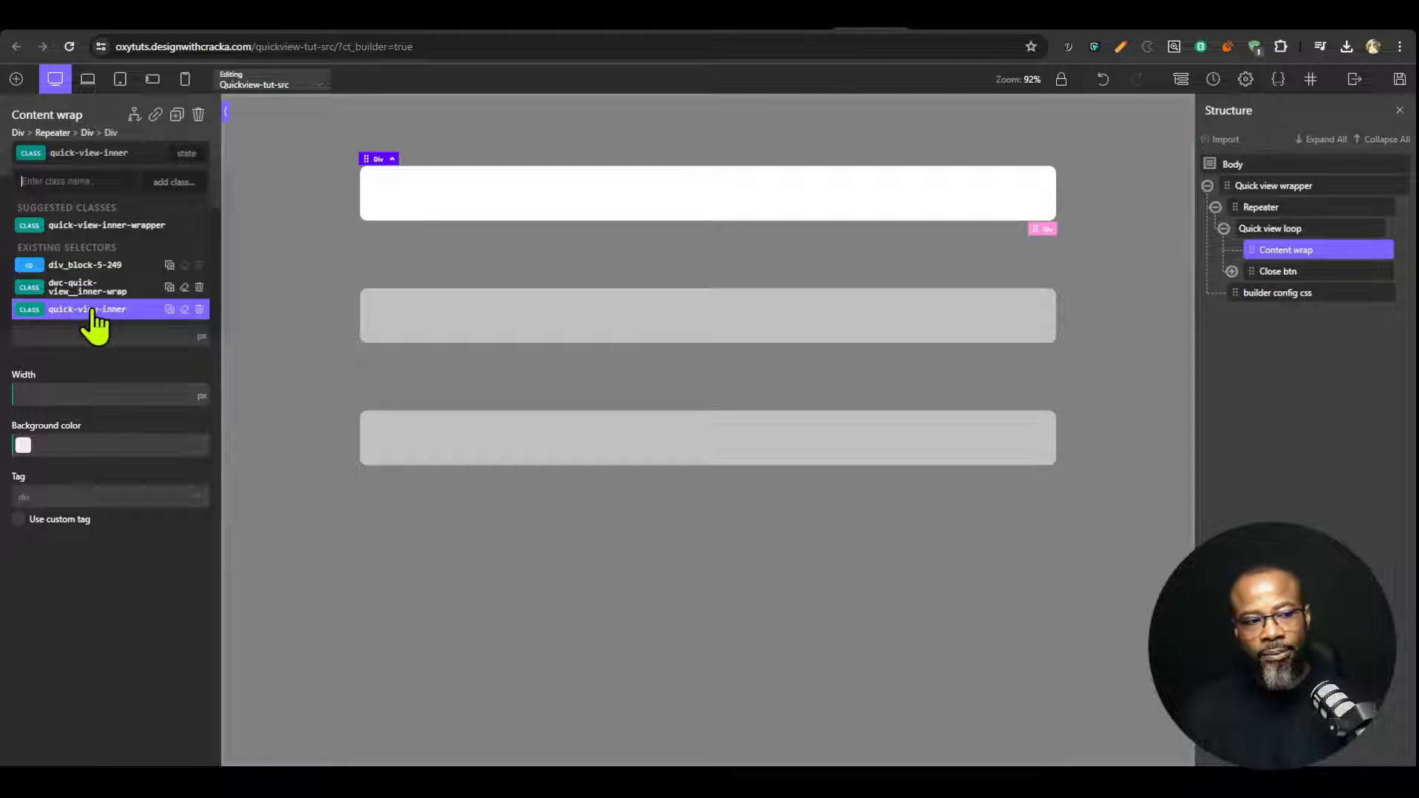
pyautogui.click(94, 309)
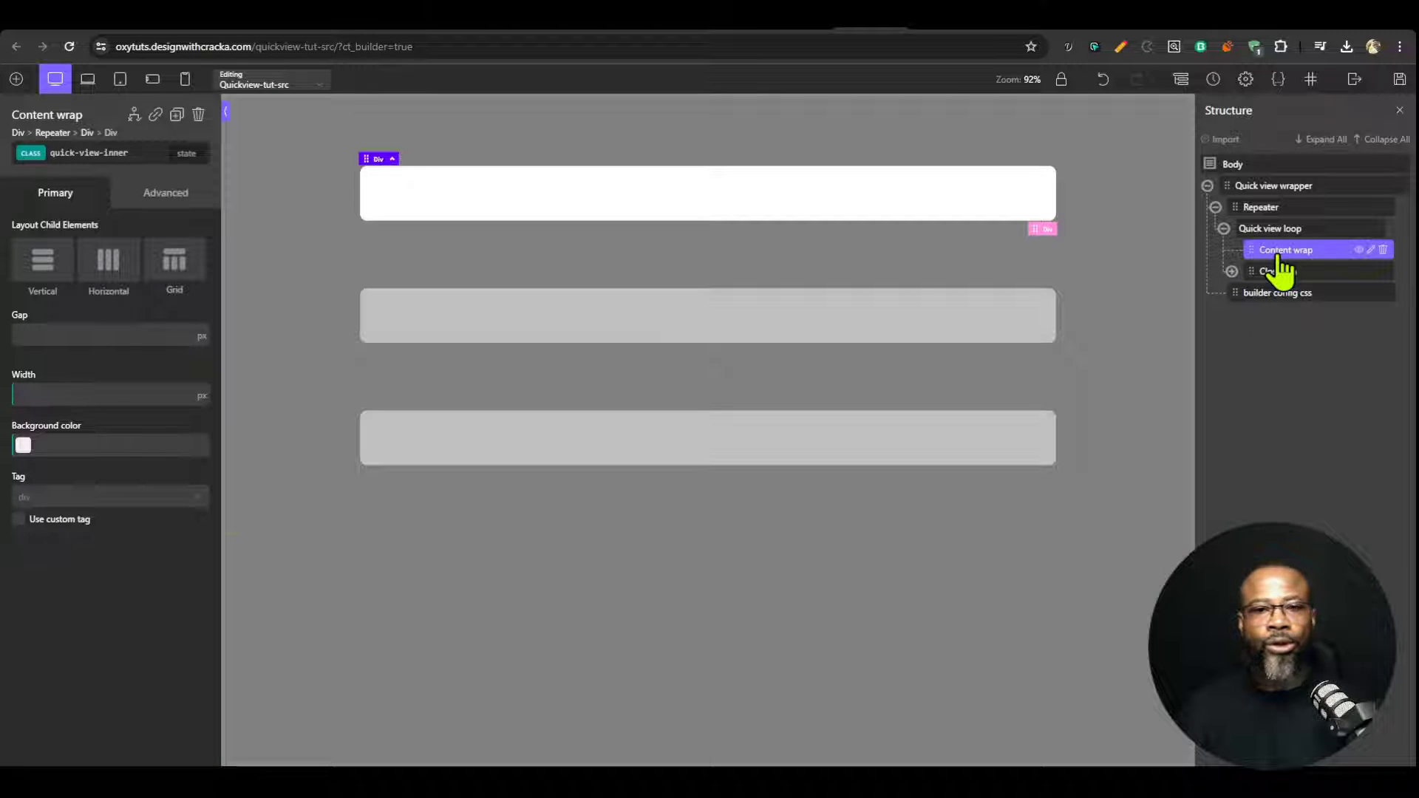
# Step: Add a Div inside the Content wrap and duplicate it
pyautogui.click(16, 79)
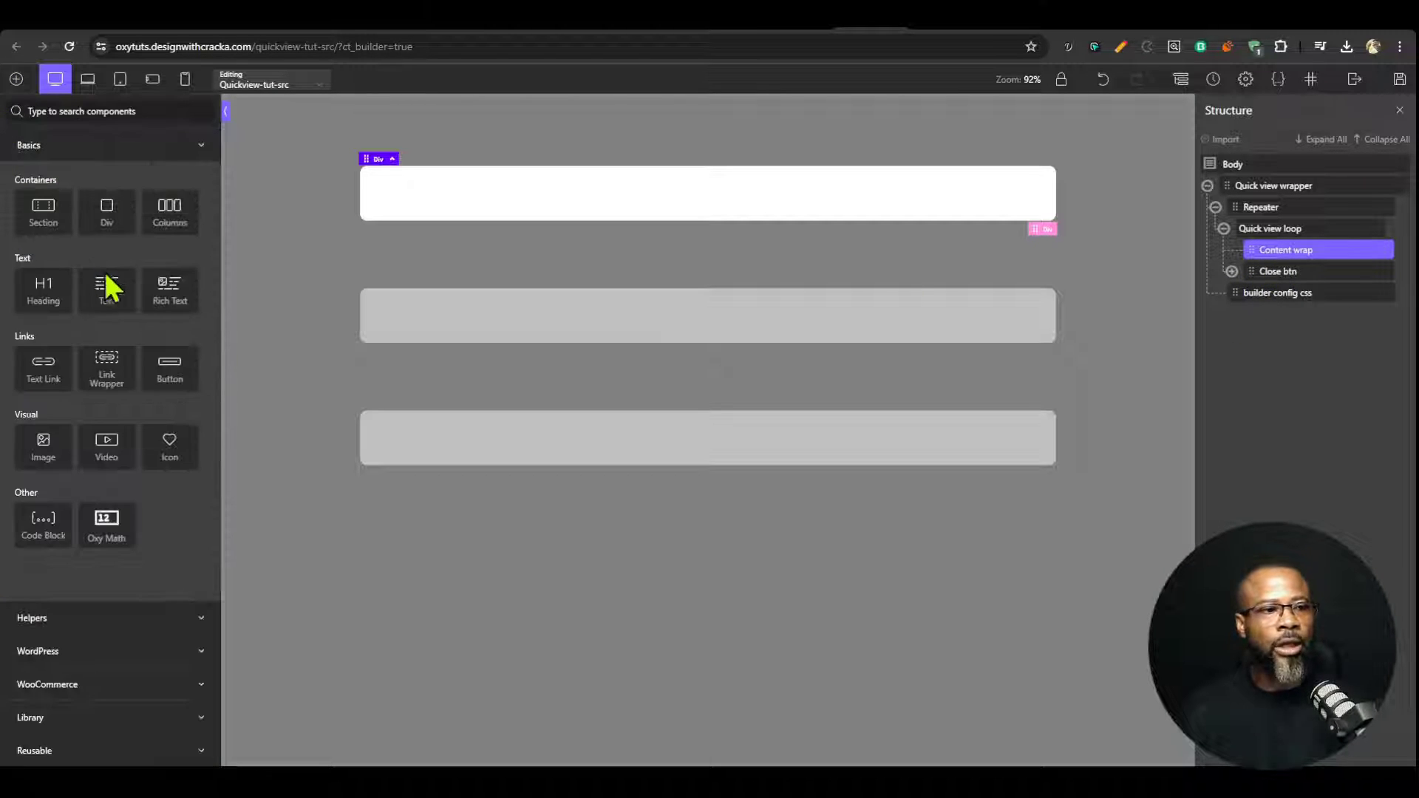
pyautogui.click(107, 215)
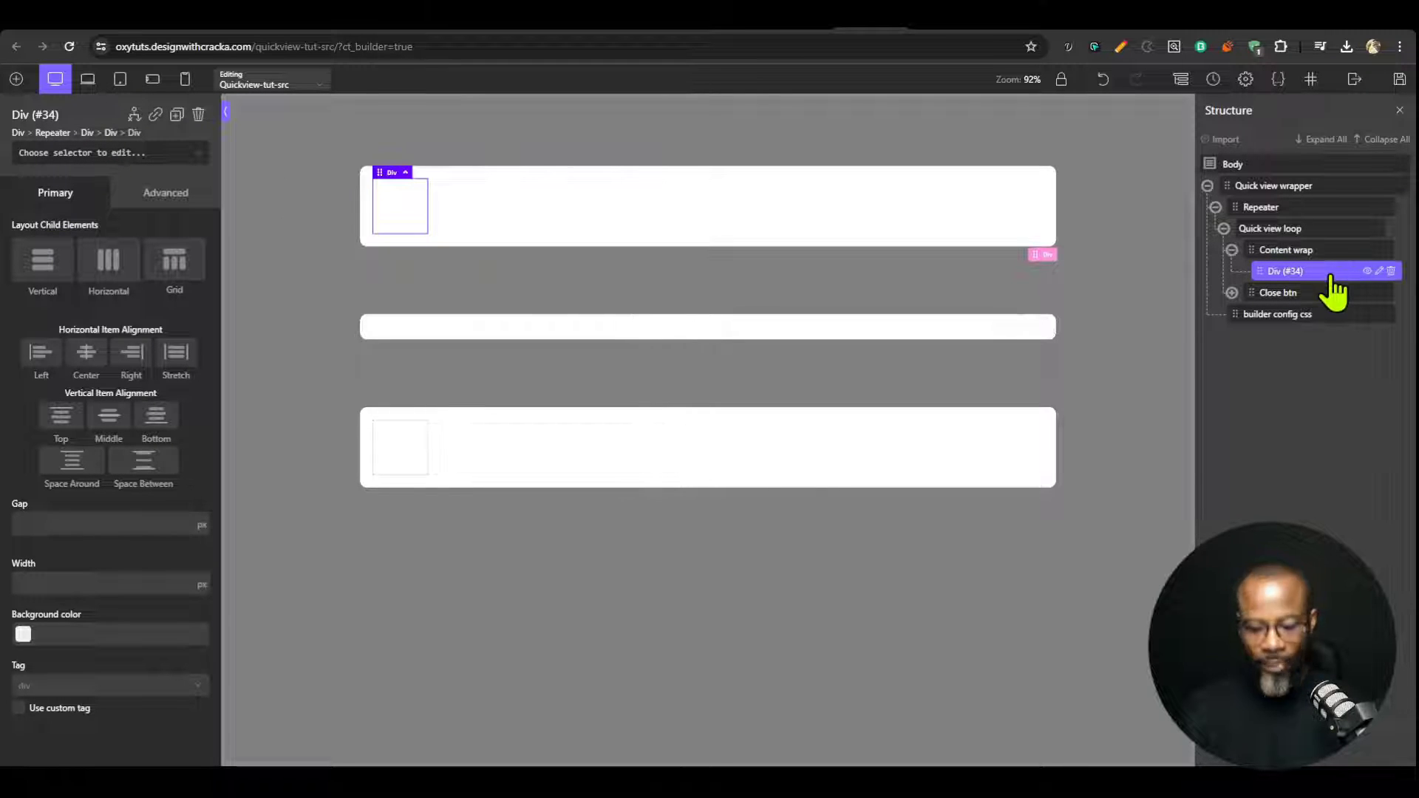
pyautogui.hotkey('ctrl', 'd')
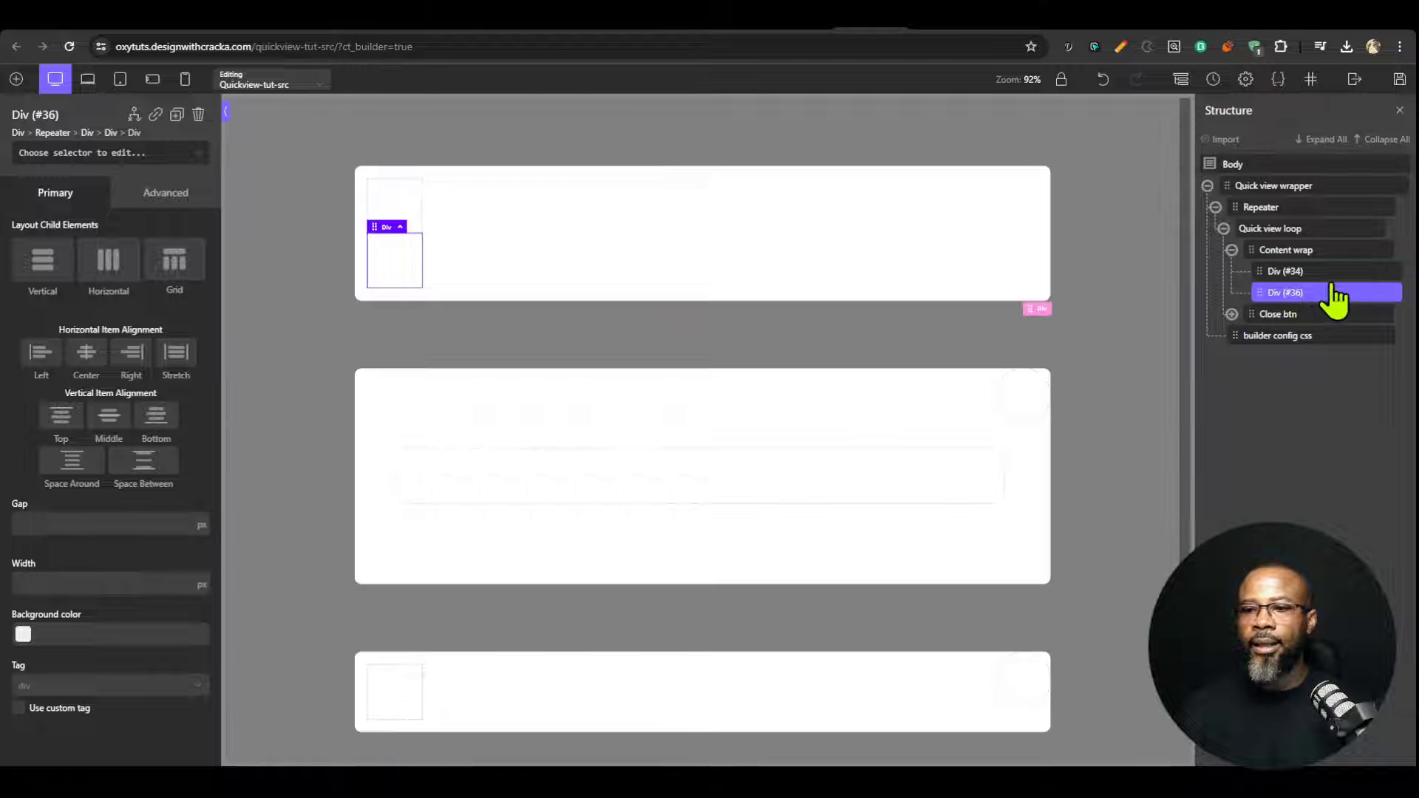
# Step: Lay out the Content wrap's children as a 2-column grid on desktop and a 1-column grid below 768px
pyautogui.click(1293, 253)
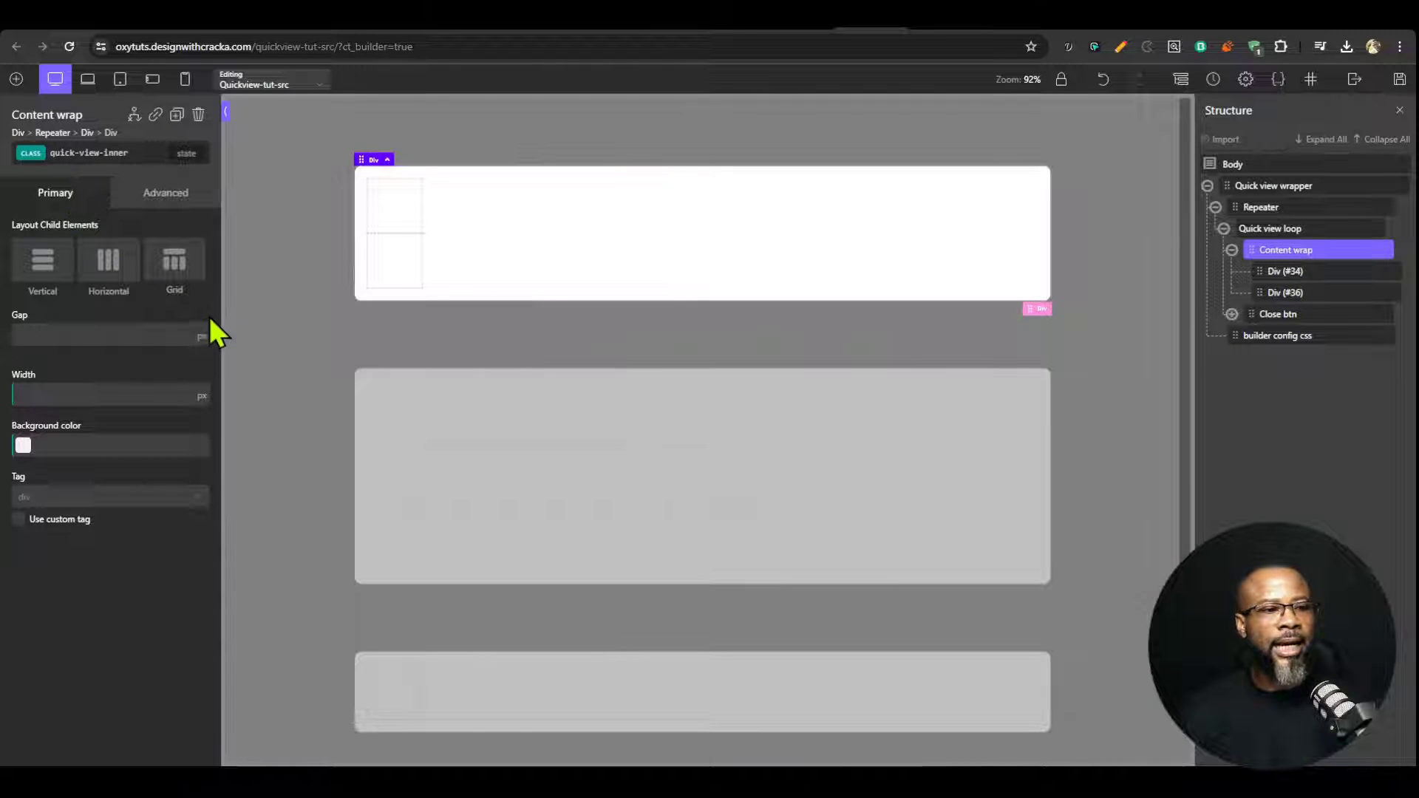
pyautogui.click(175, 275)
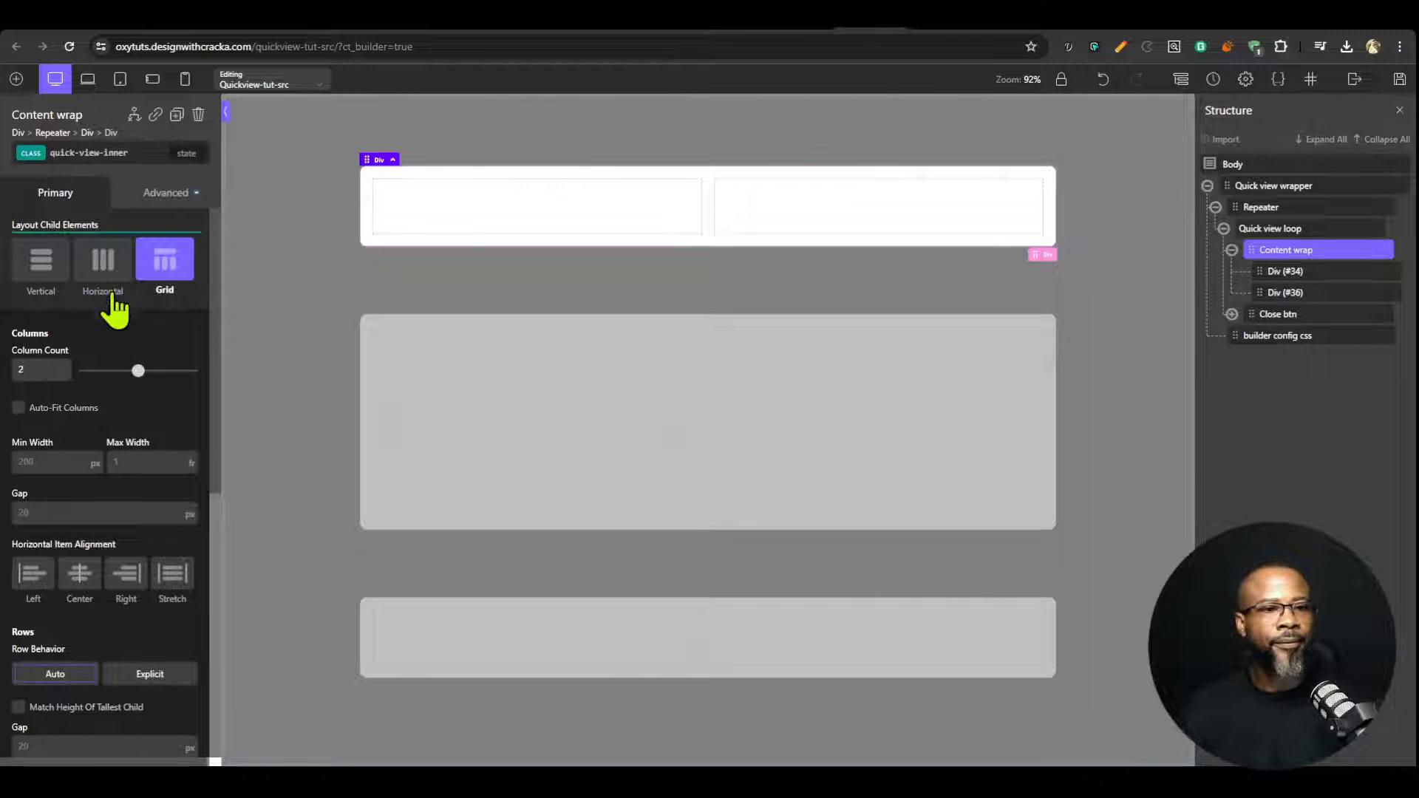
pyautogui.click(119, 80)
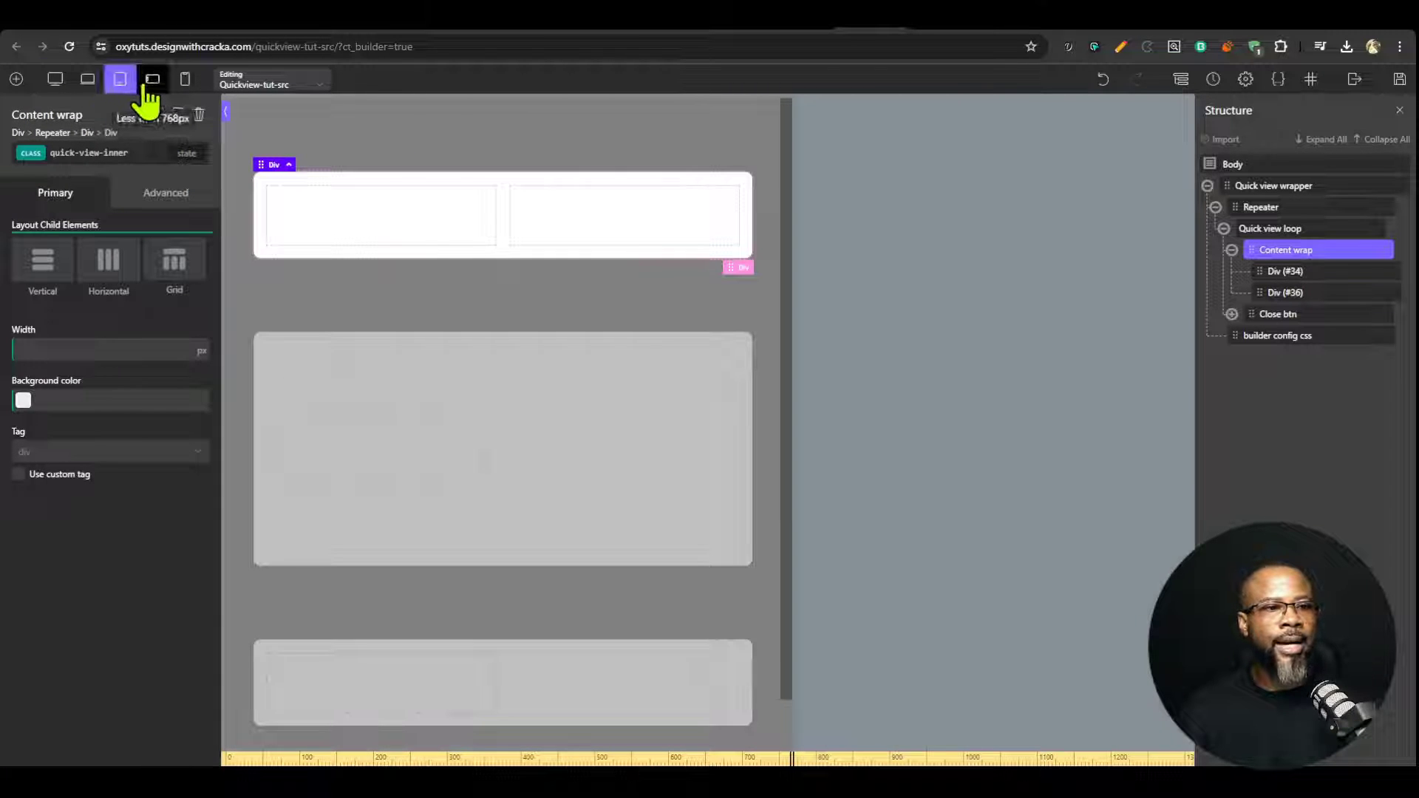
pyautogui.click(150, 92)
pyautogui.click(178, 266)
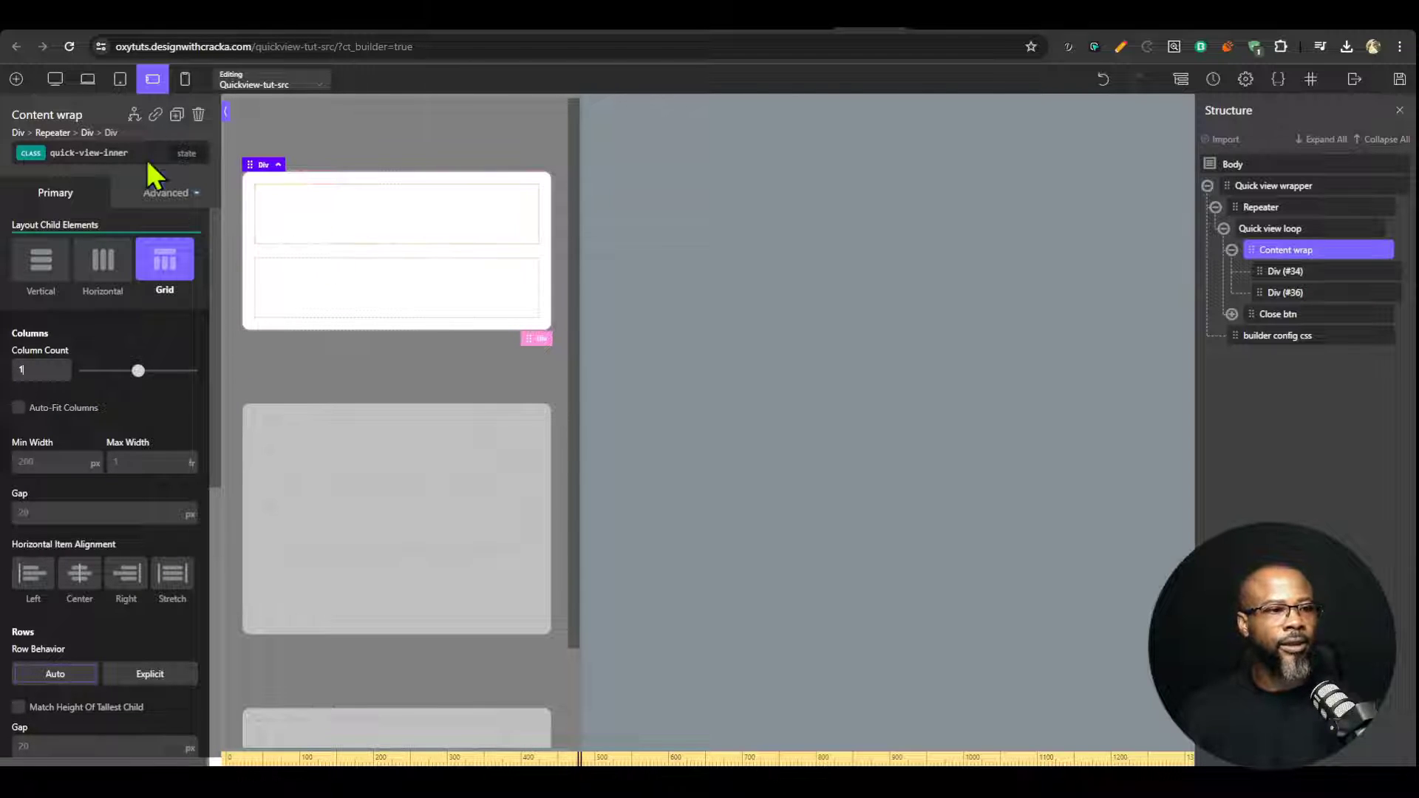
pyautogui.click(120, 79)
pyautogui.click(87, 79)
pyautogui.click(54, 79)
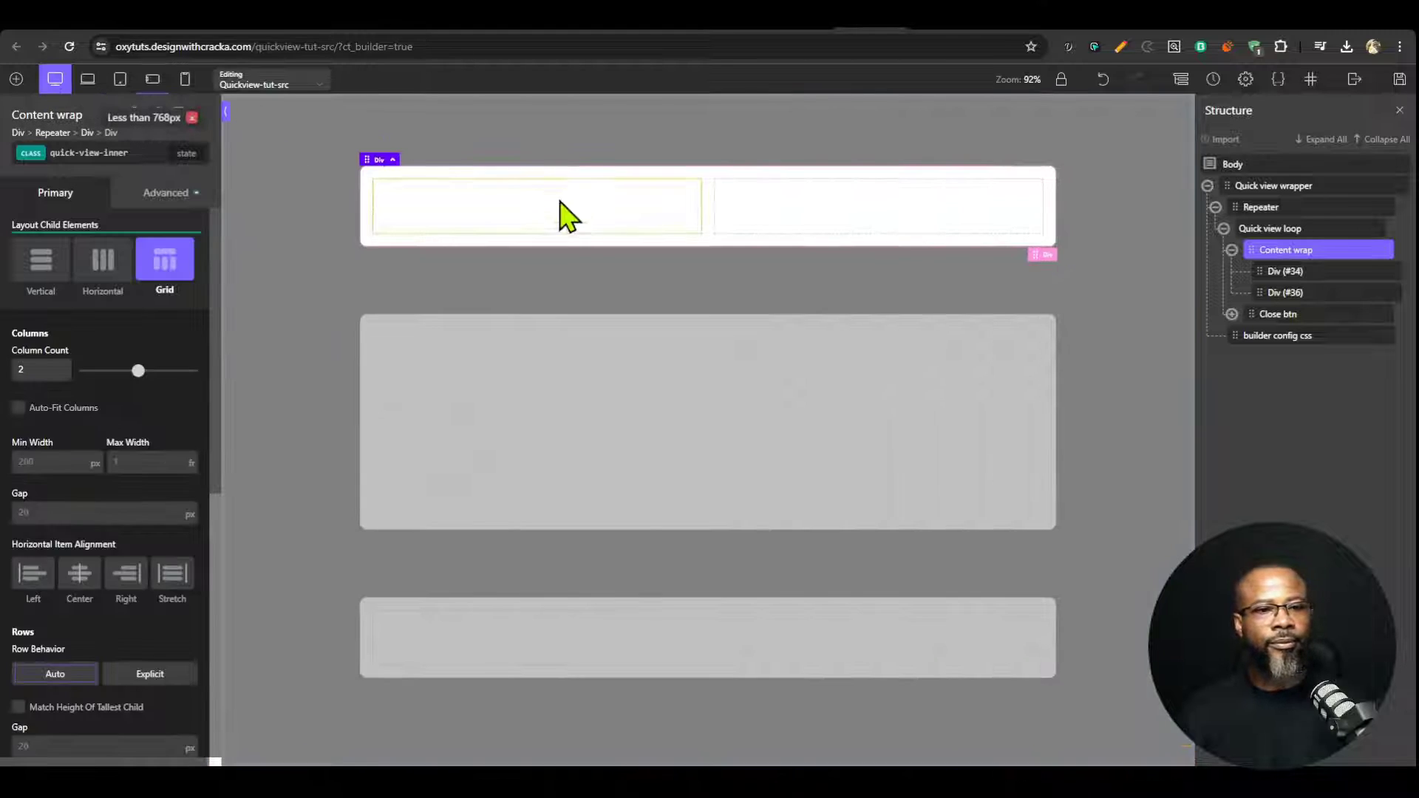
# Step: Add a Product Builder element inside the first Div of the Content wrap and expand that Div in the structure
pyautogui.click(565, 222)
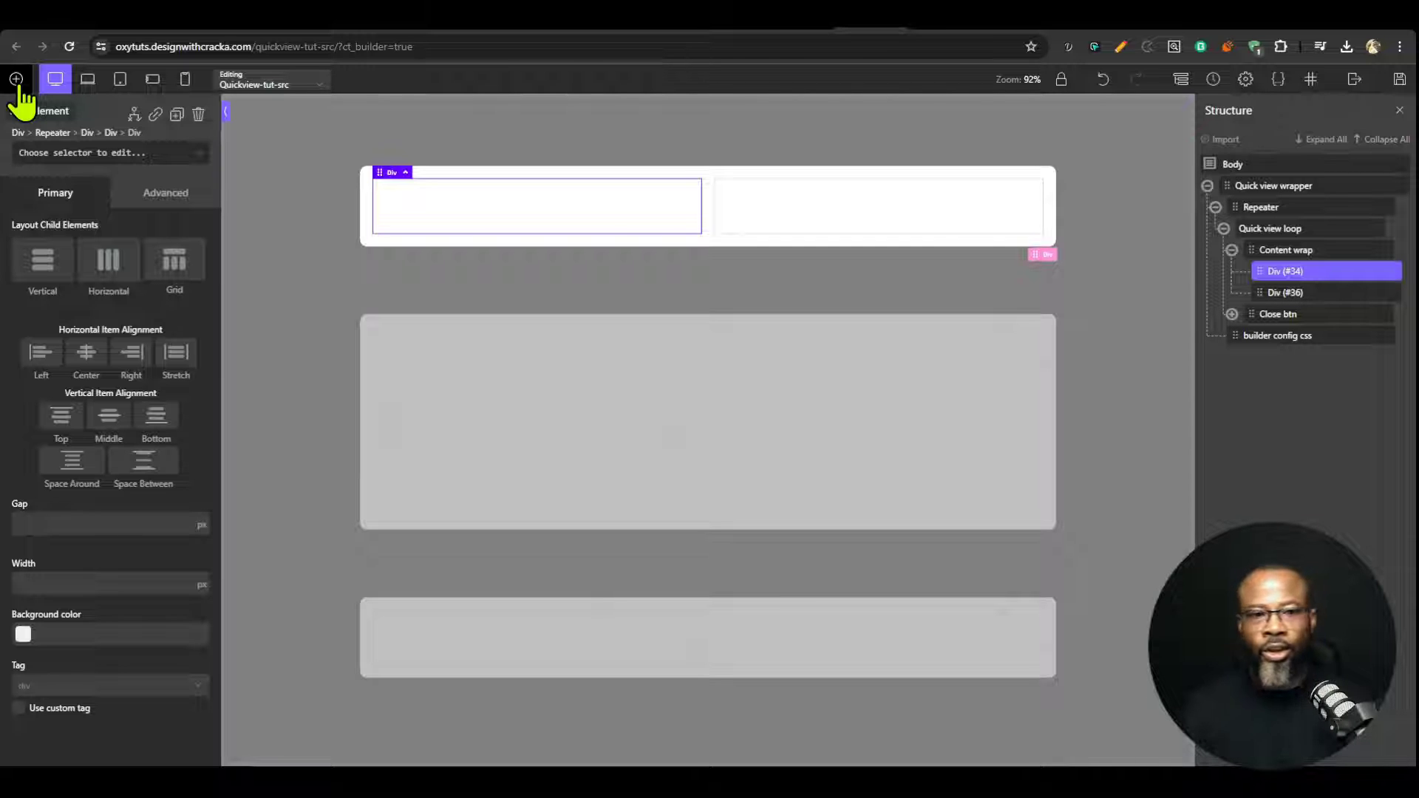
pyautogui.click(16, 79)
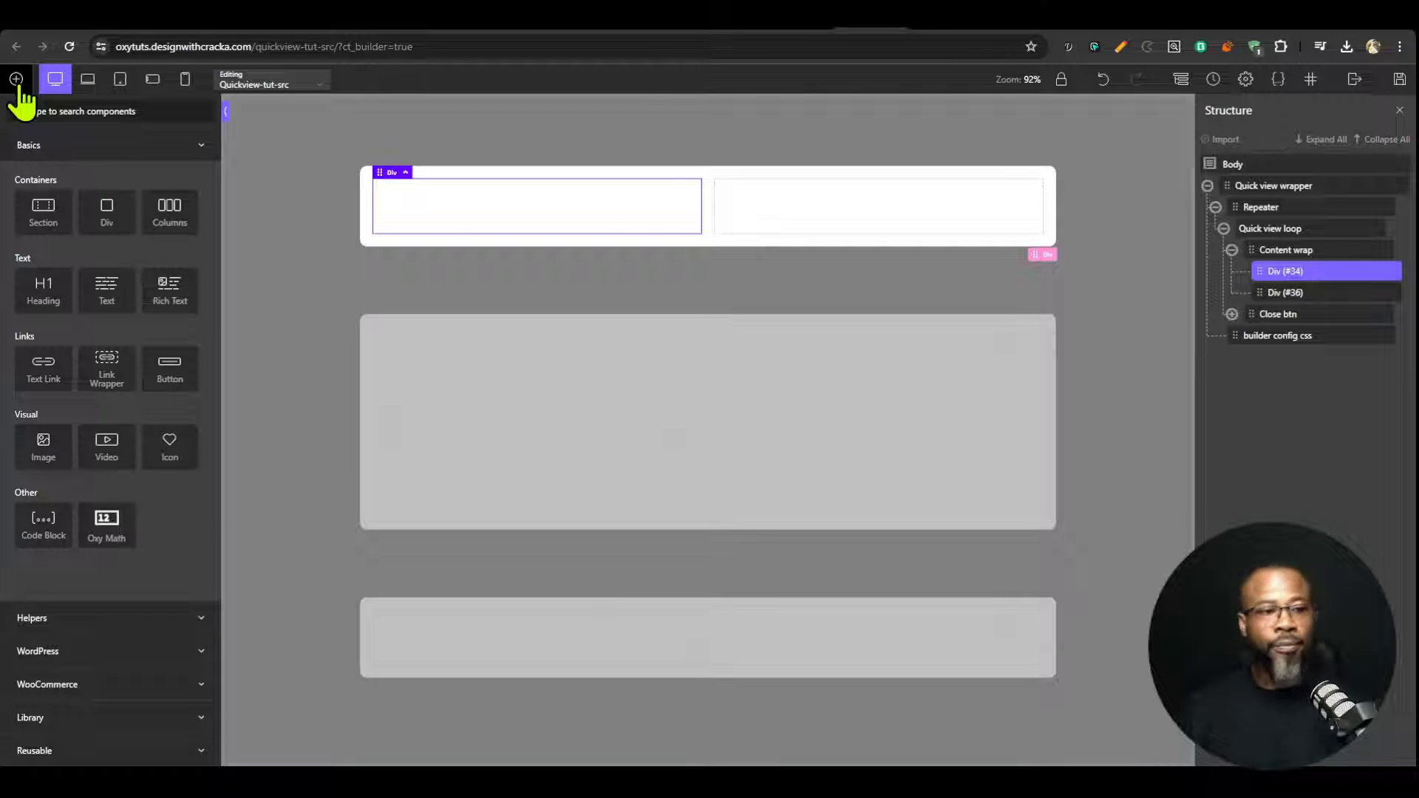
pyautogui.write('produ')
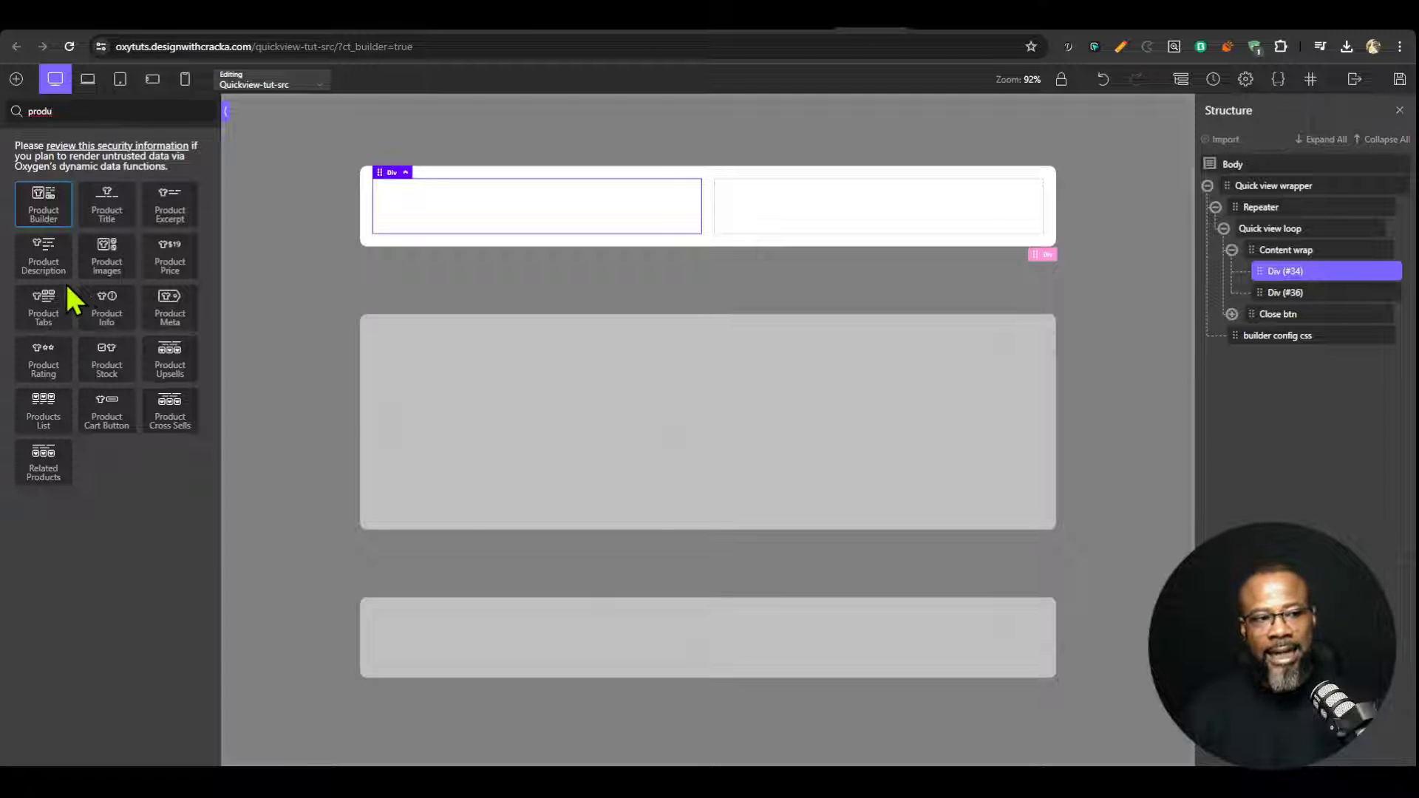
pyautogui.click(46, 213)
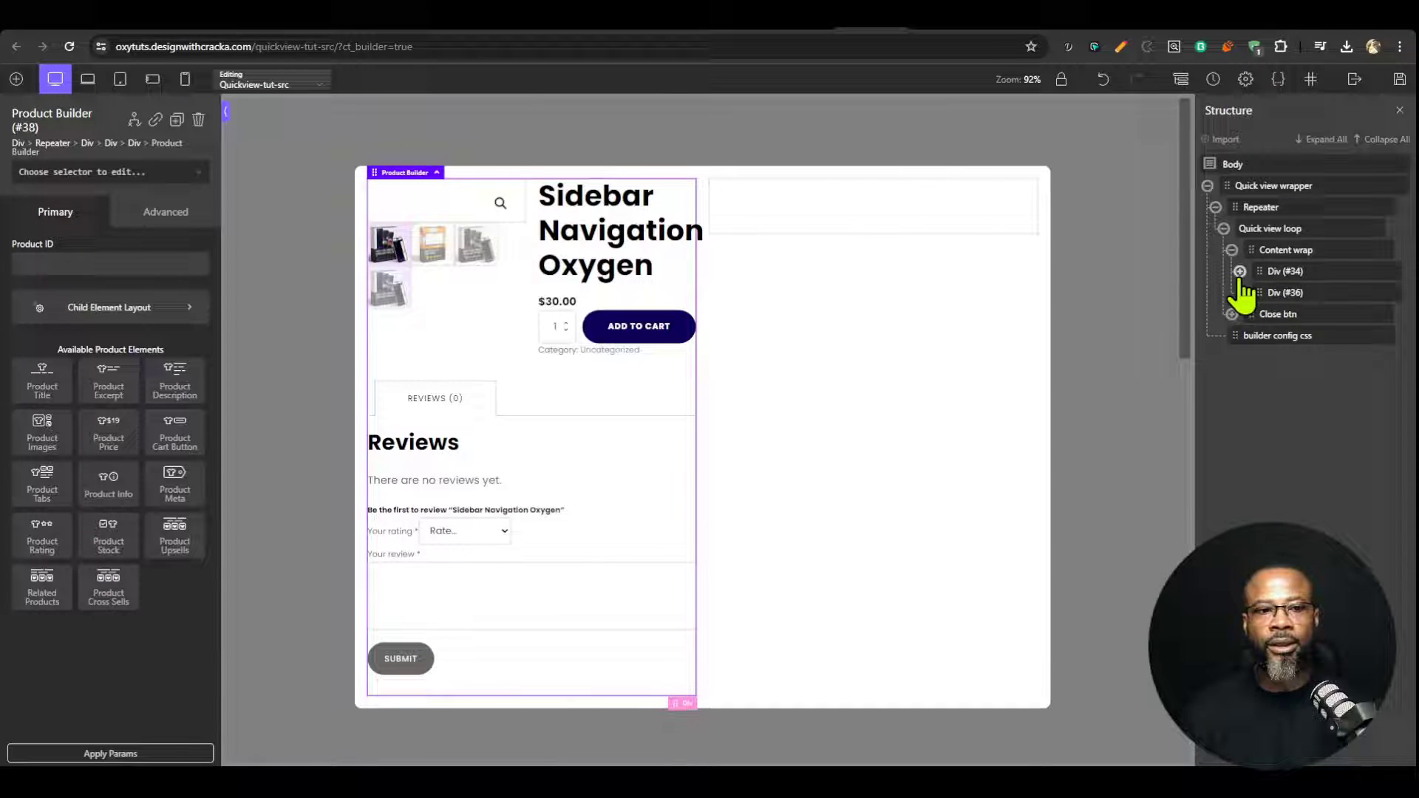
pyautogui.click(1240, 272)
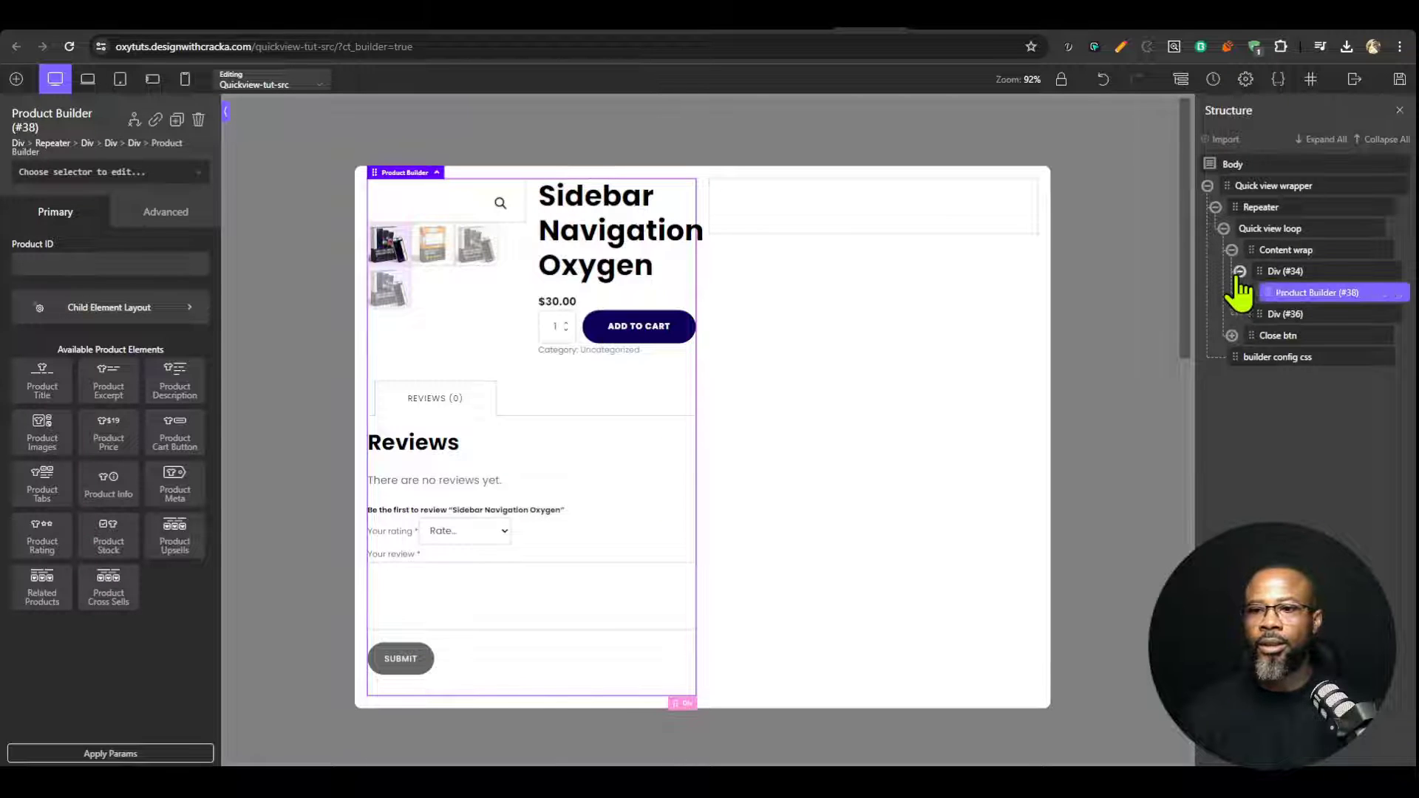
# Step: Add a Product Images element inside the Product Builder and expand the builder in the structure
pyautogui.click(16, 79)
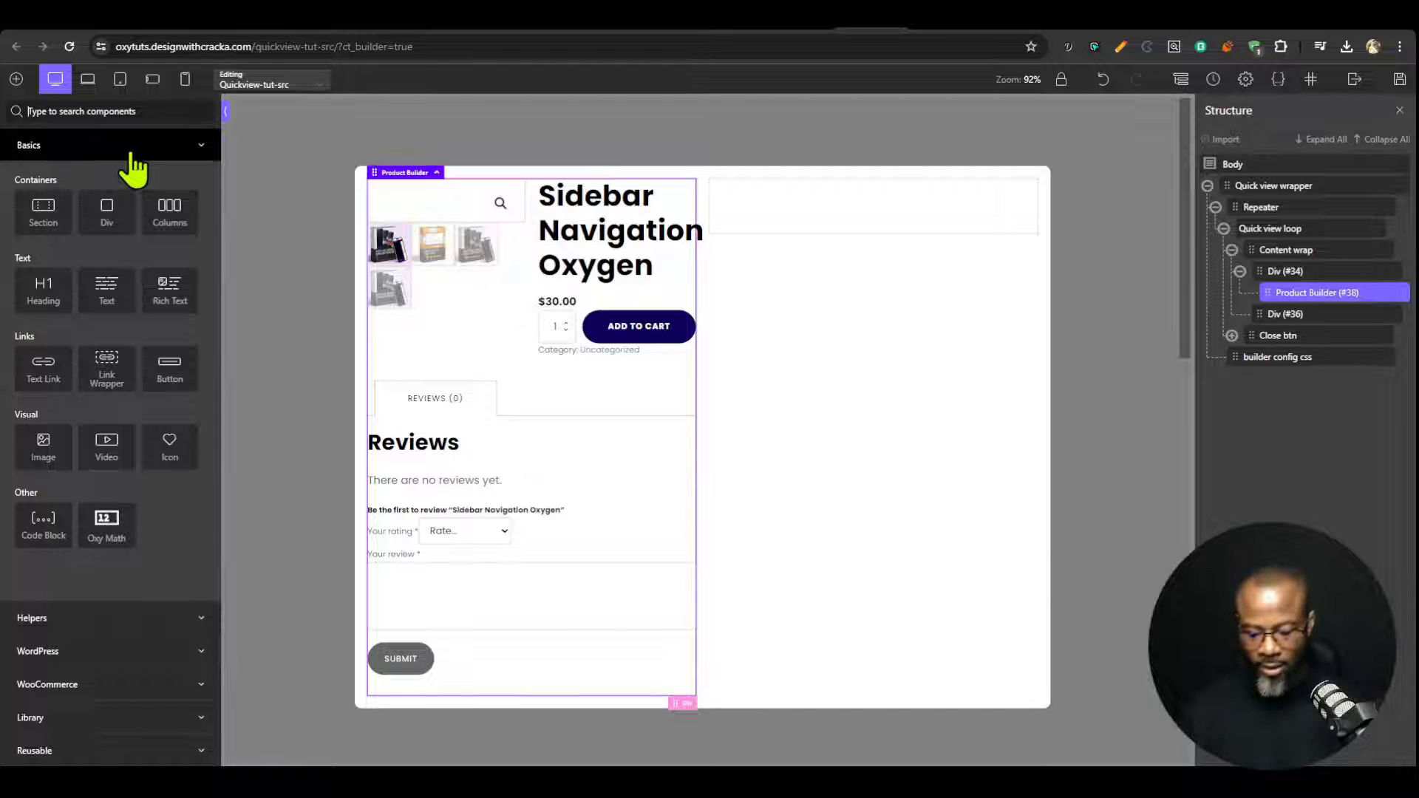
pyautogui.write('image')
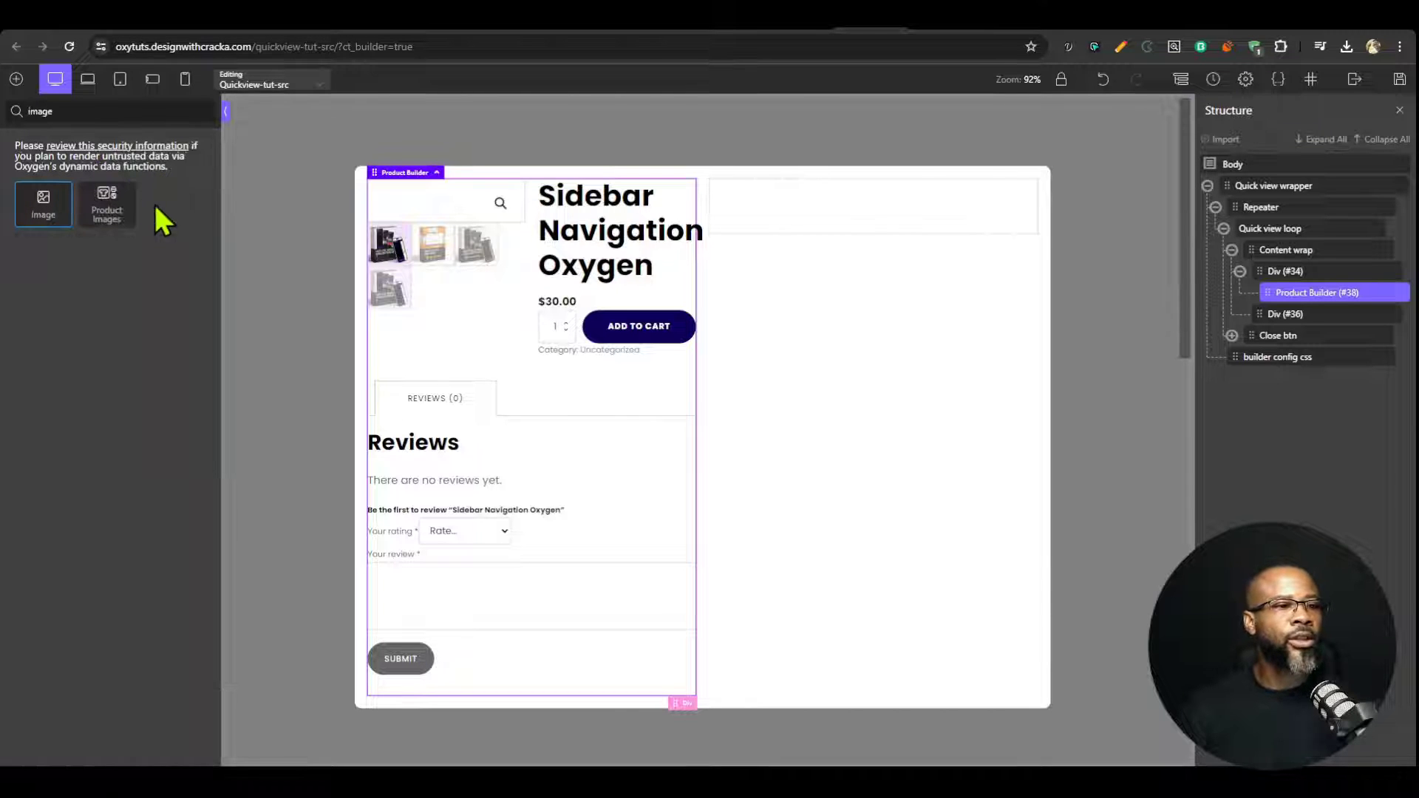
pyautogui.click(117, 218)
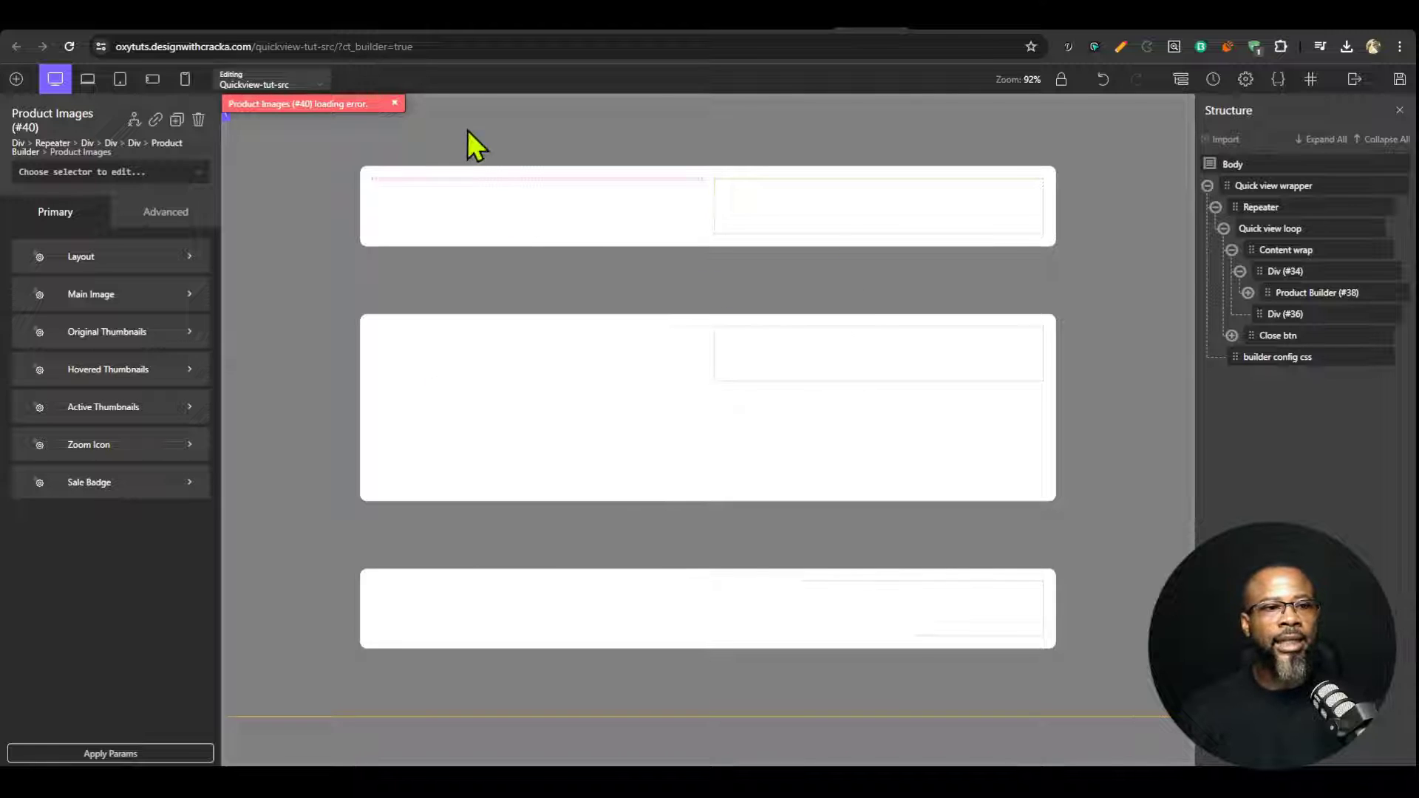
pyautogui.click(396, 103)
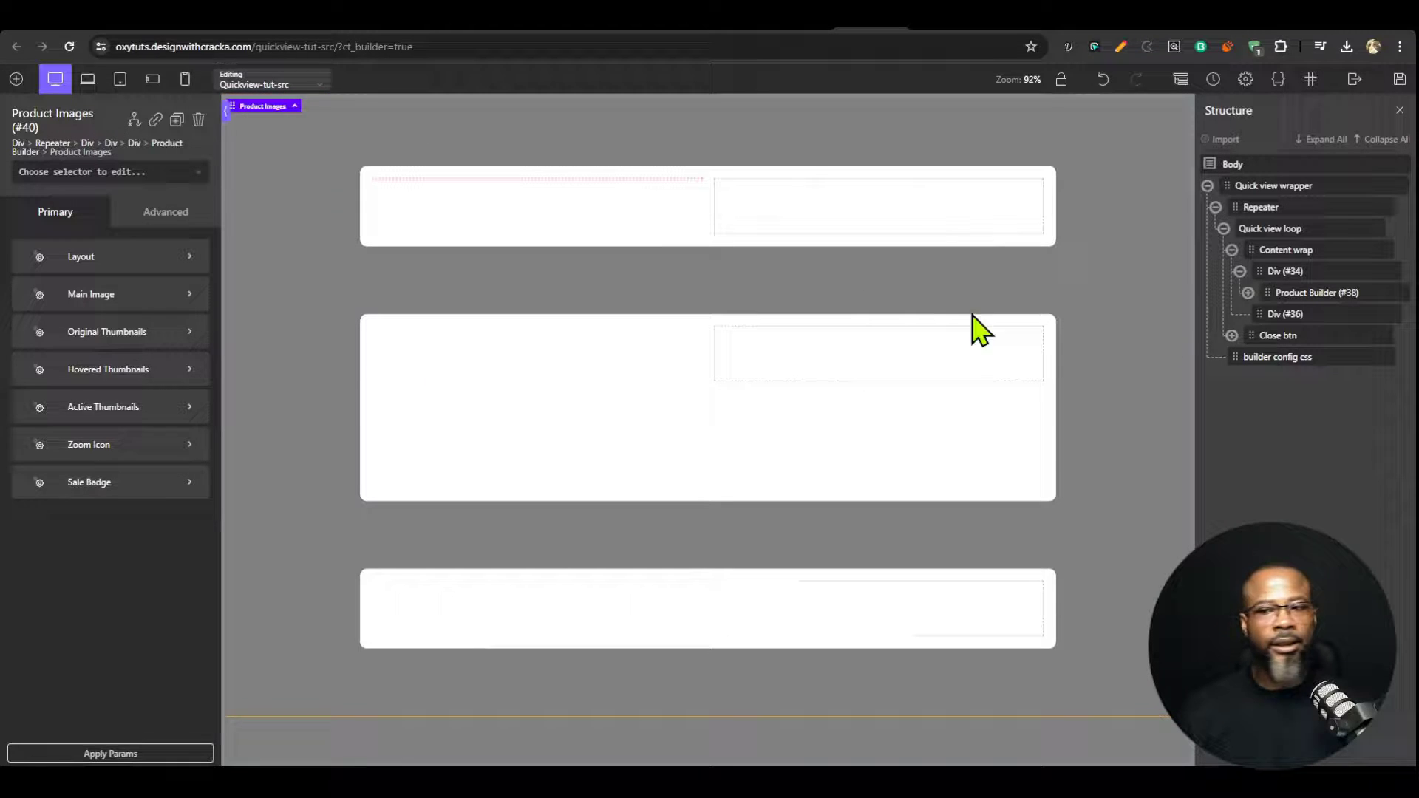
pyautogui.click(1248, 293)
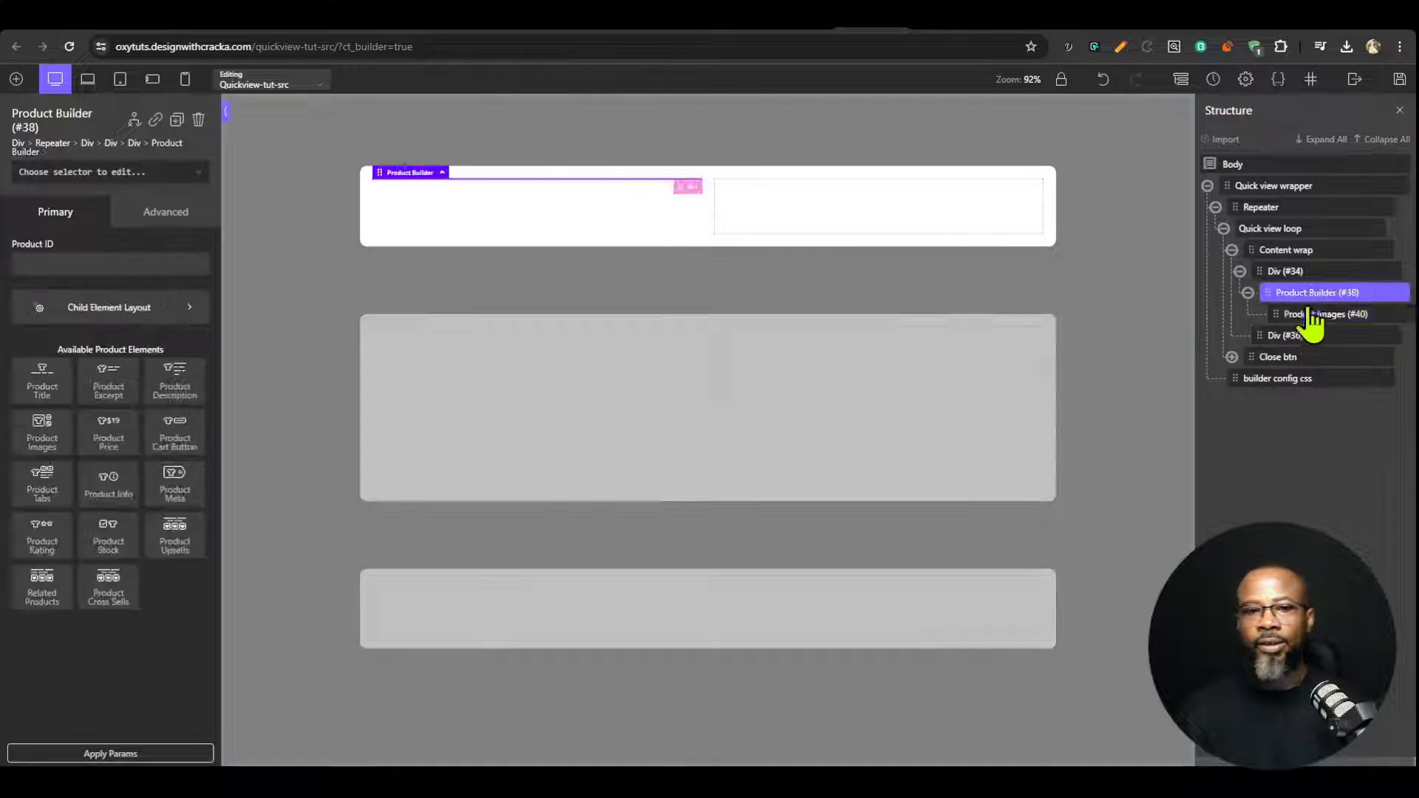
# Step: Reapply the Repeater's custom query with post type product and check another thumbnail in the product gallery
pyautogui.click(1274, 210)
pyautogui.click(148, 316)
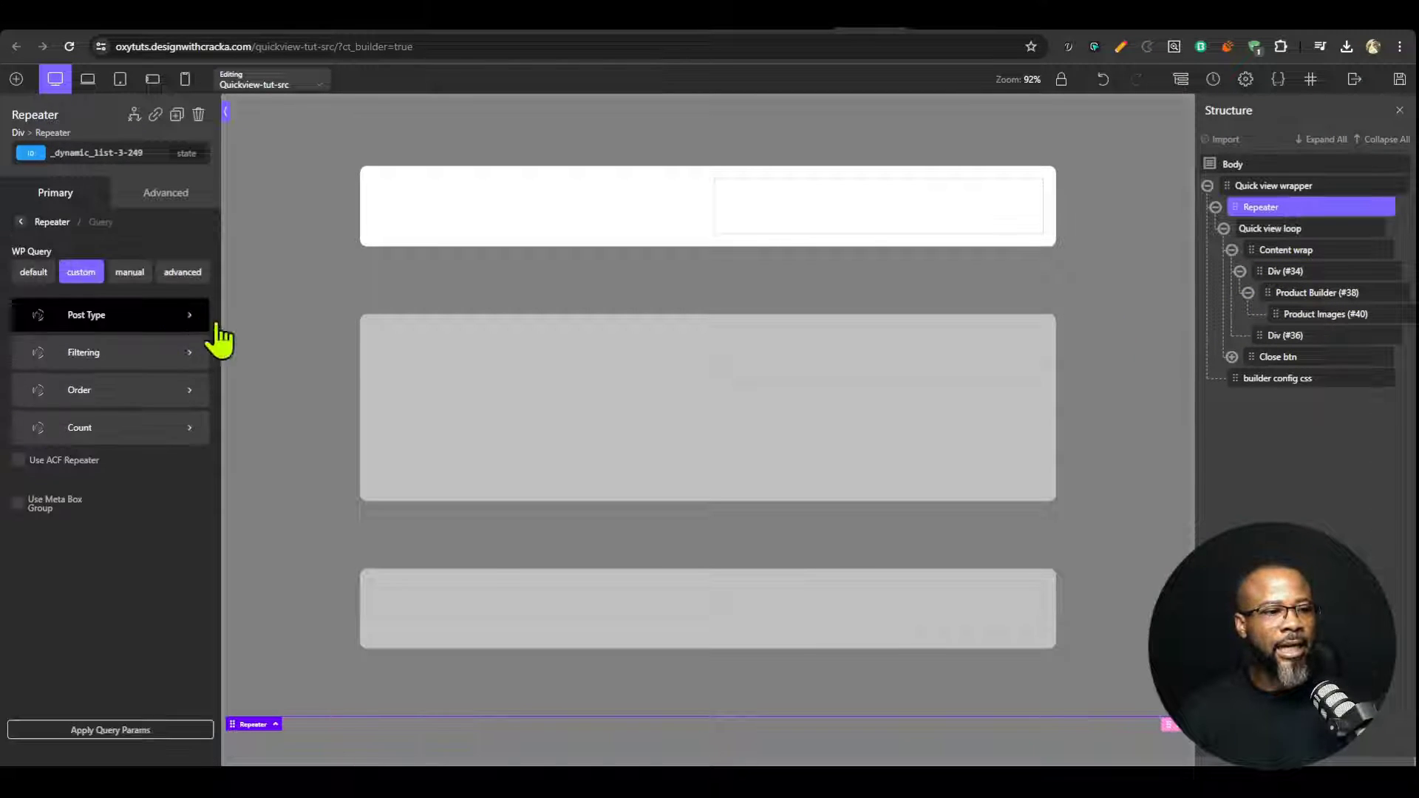
pyautogui.click(177, 318)
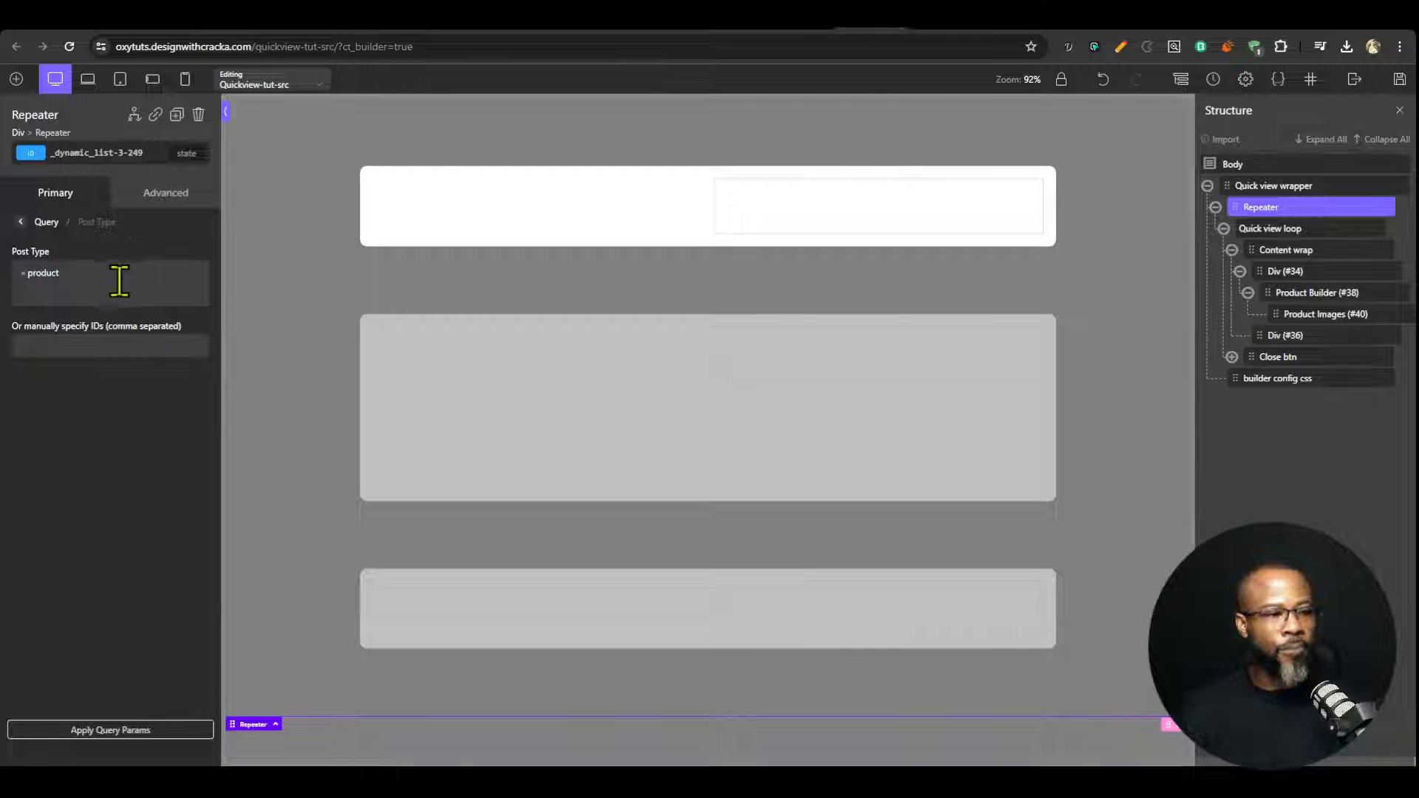
pyautogui.click(130, 730)
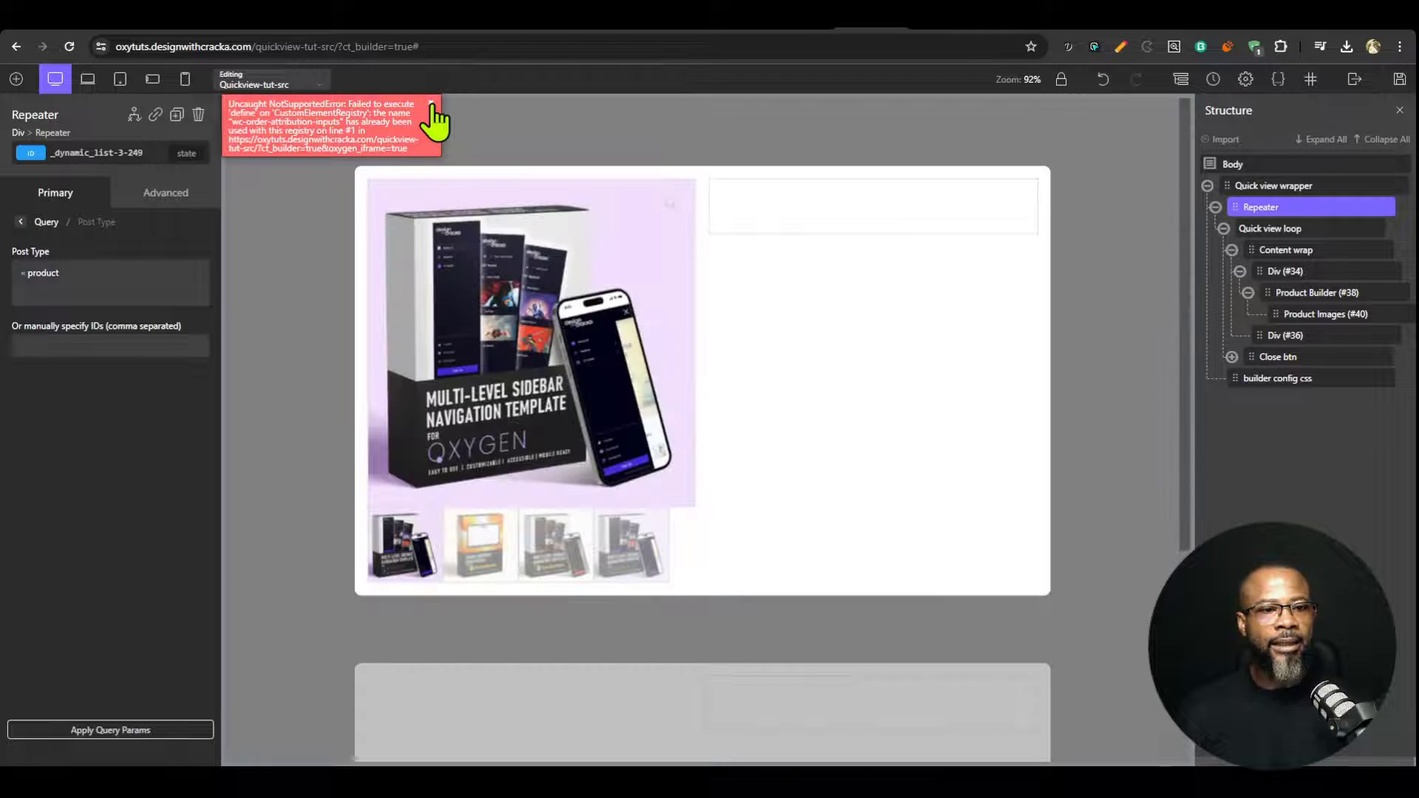
pyautogui.click(433, 105)
pyautogui.click(480, 556)
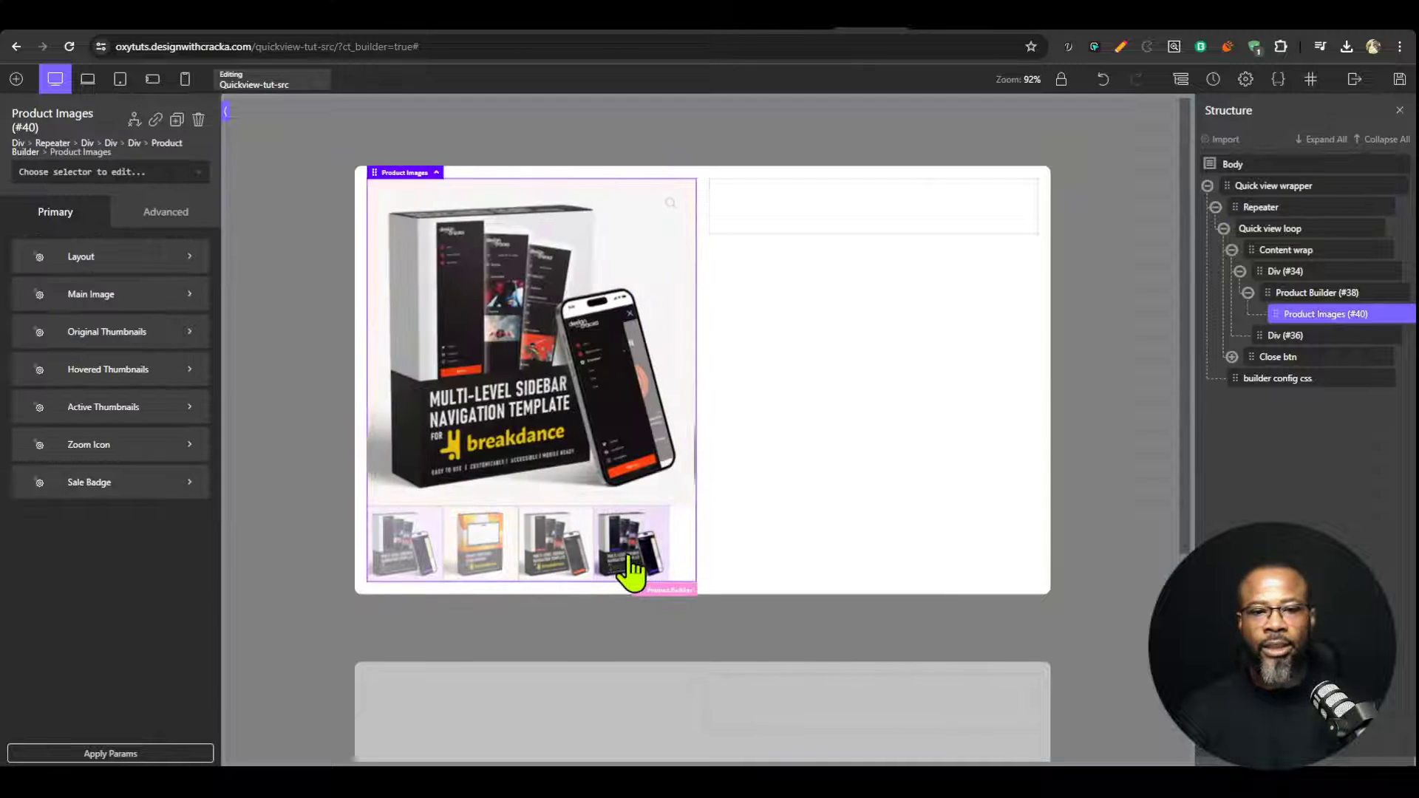
# Step: Add a Product Price element inside the second Div of the Content wrap
pyautogui.click(1282, 338)
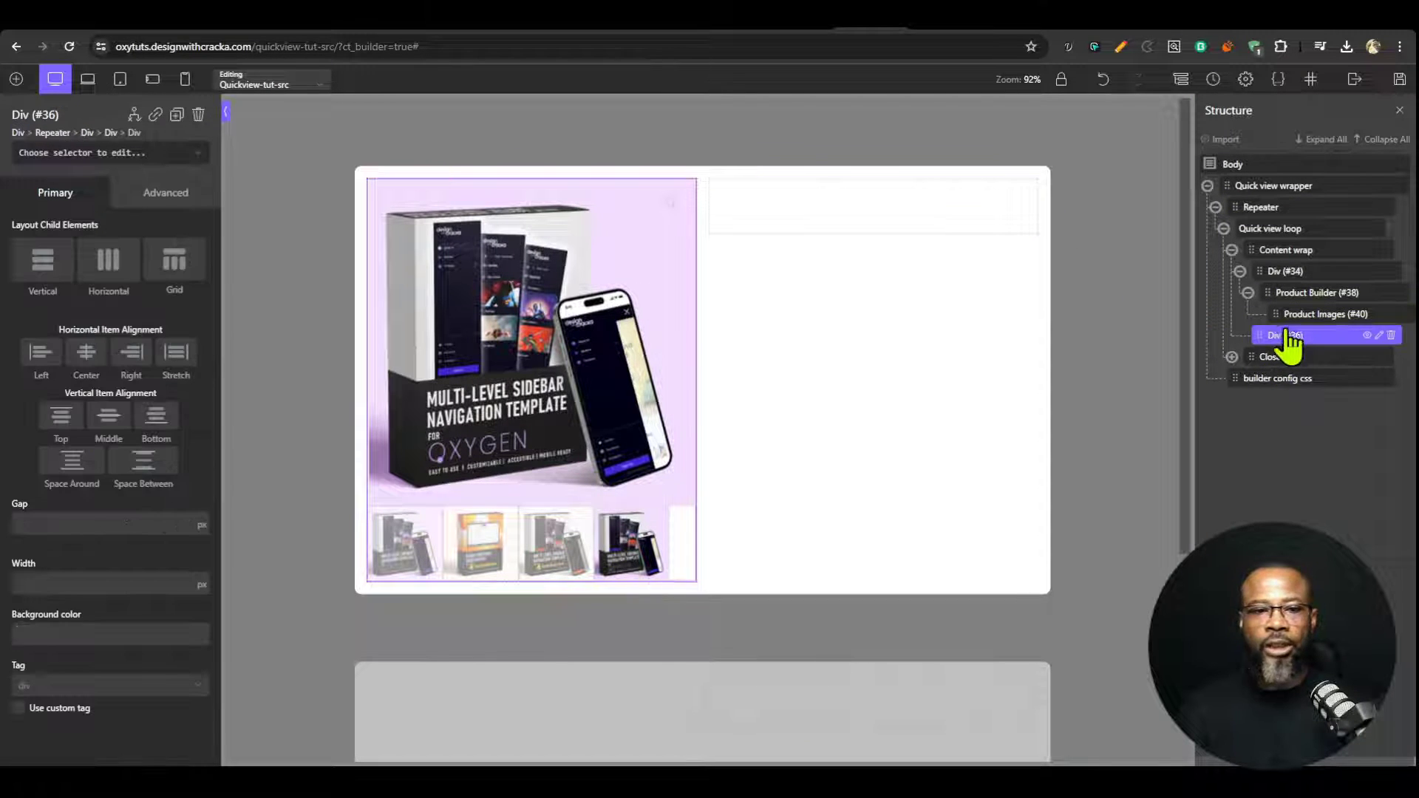
pyautogui.click(16, 78)
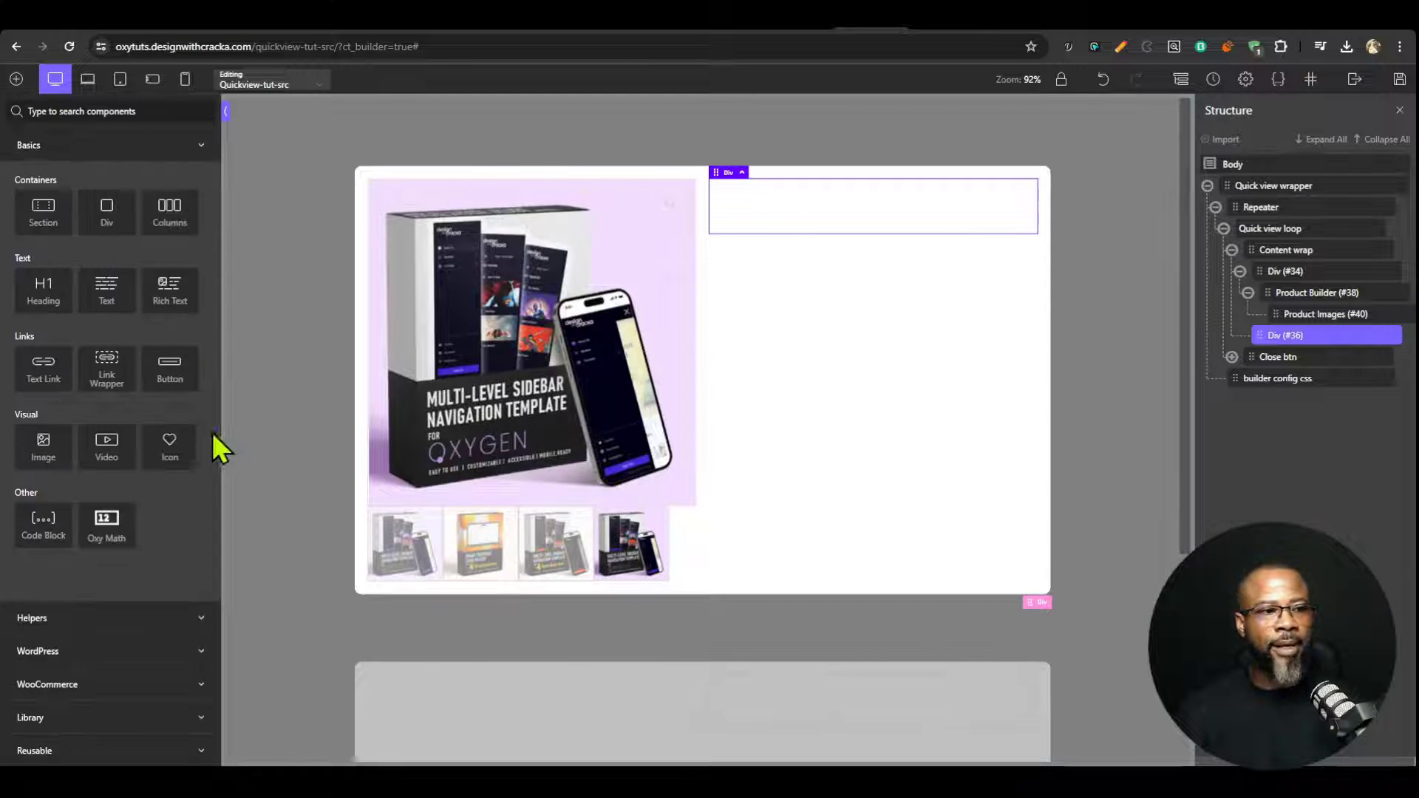
pyautogui.write('price')
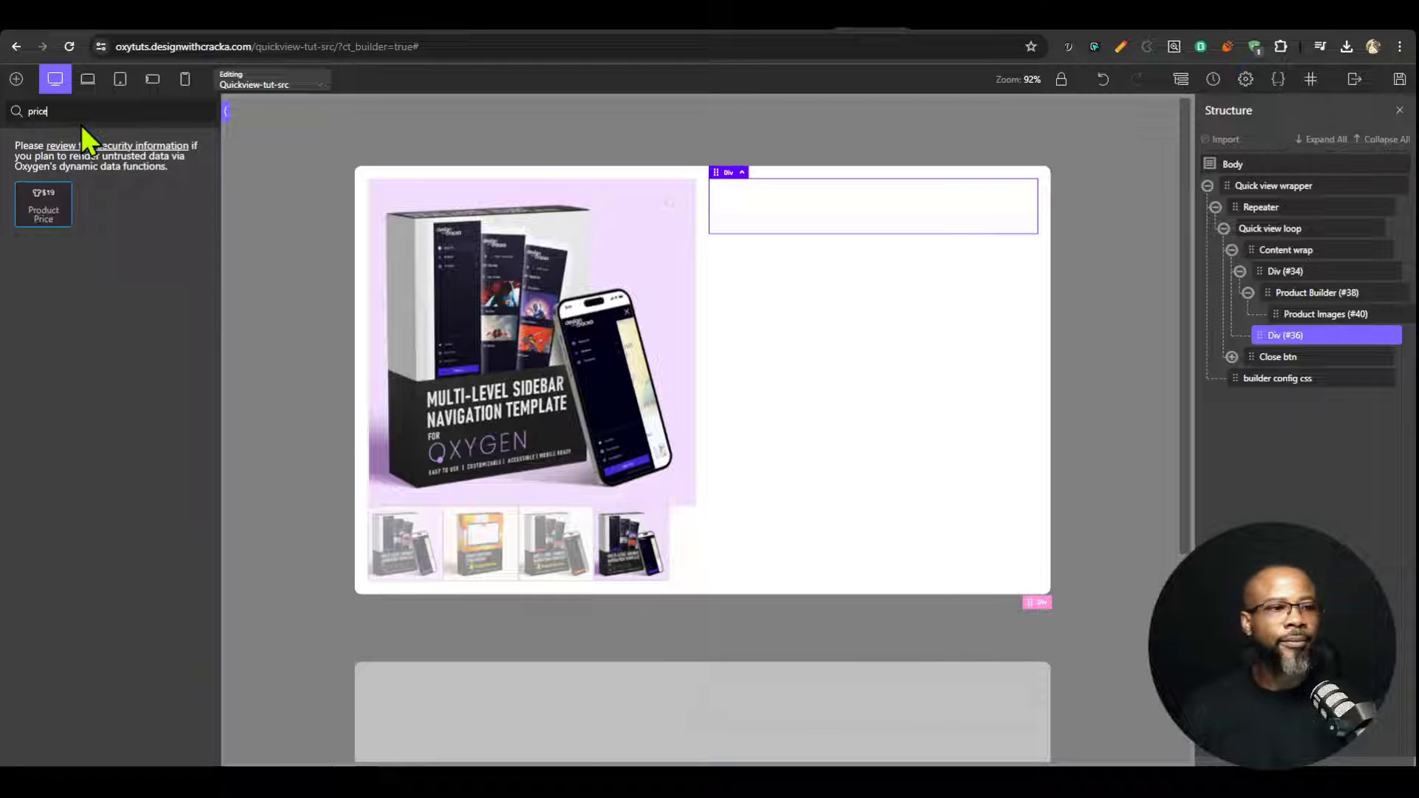
pyautogui.click(44, 218)
# Step: Add a heading showing the dynamic product title below the price, and add a Product Cart Button to the Content wrap
pyautogui.click(47, 291)
pyautogui.click(110, 521)
pyautogui.click(104, 589)
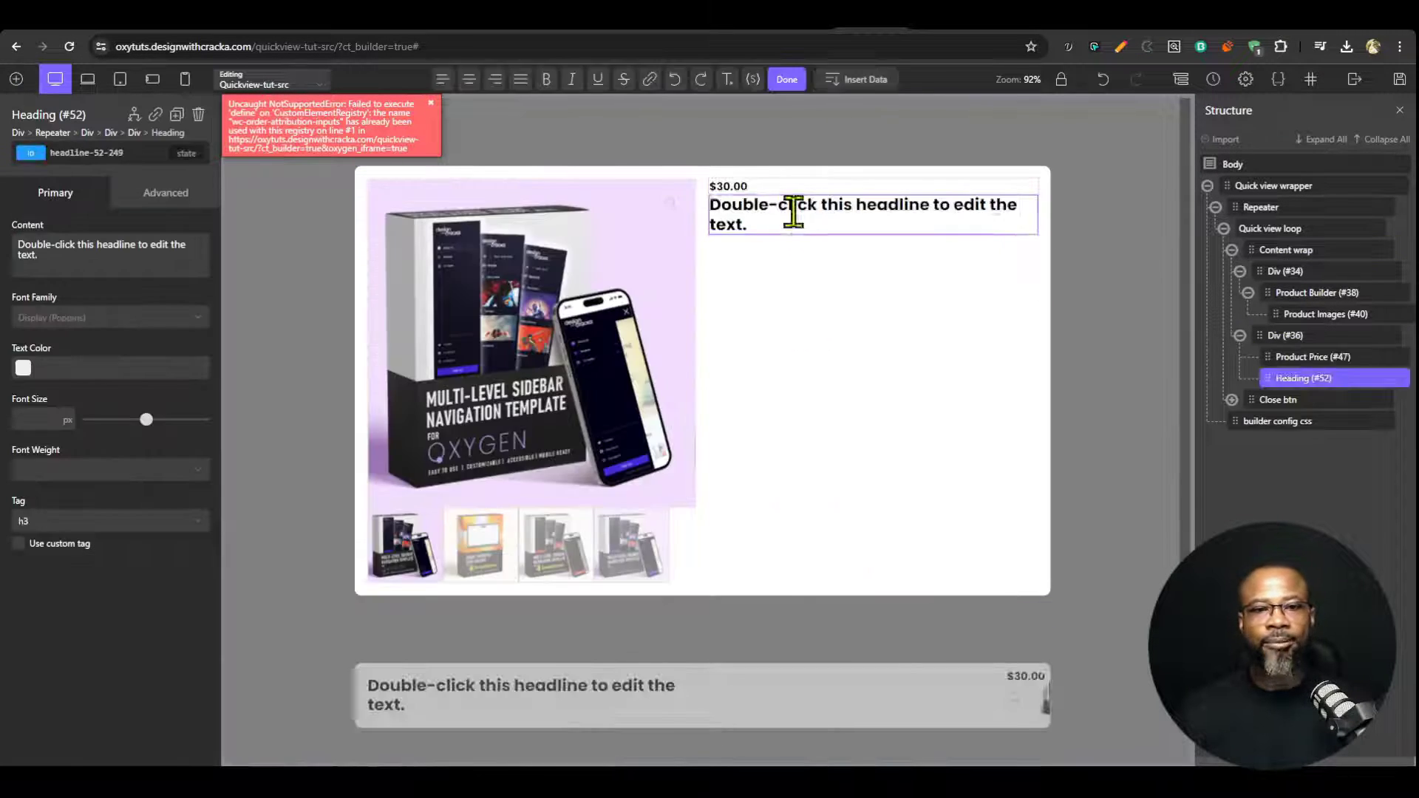
pyautogui.doubleClick(791, 212)
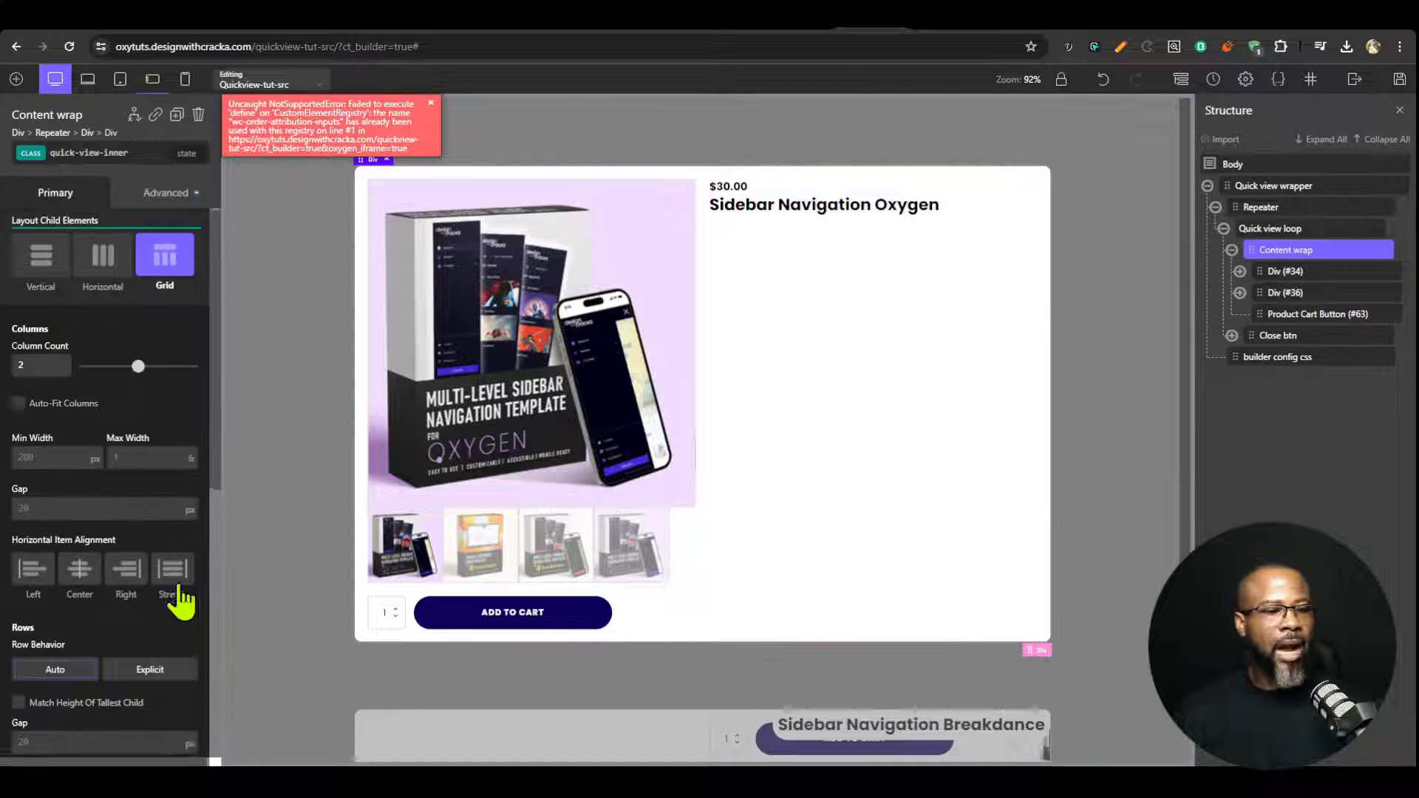
# Step: Align the second Div's contents to the vertical middle with a 20 px gap and order them as heading, price, cart button
pyautogui.click(109, 415)
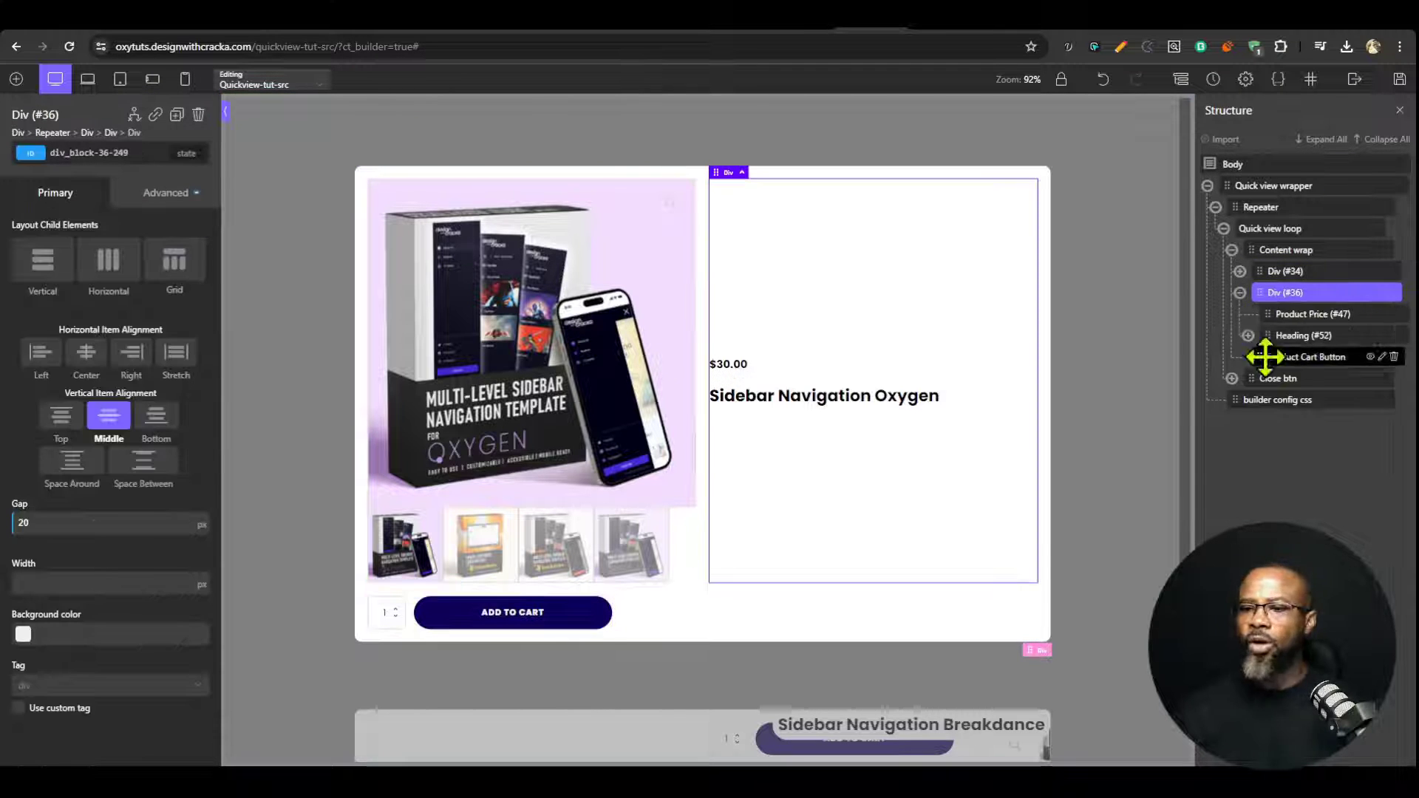
pyautogui.click(1305, 317)
pyautogui.moveTo(1305, 336); pyautogui.dragTo(1308, 344)
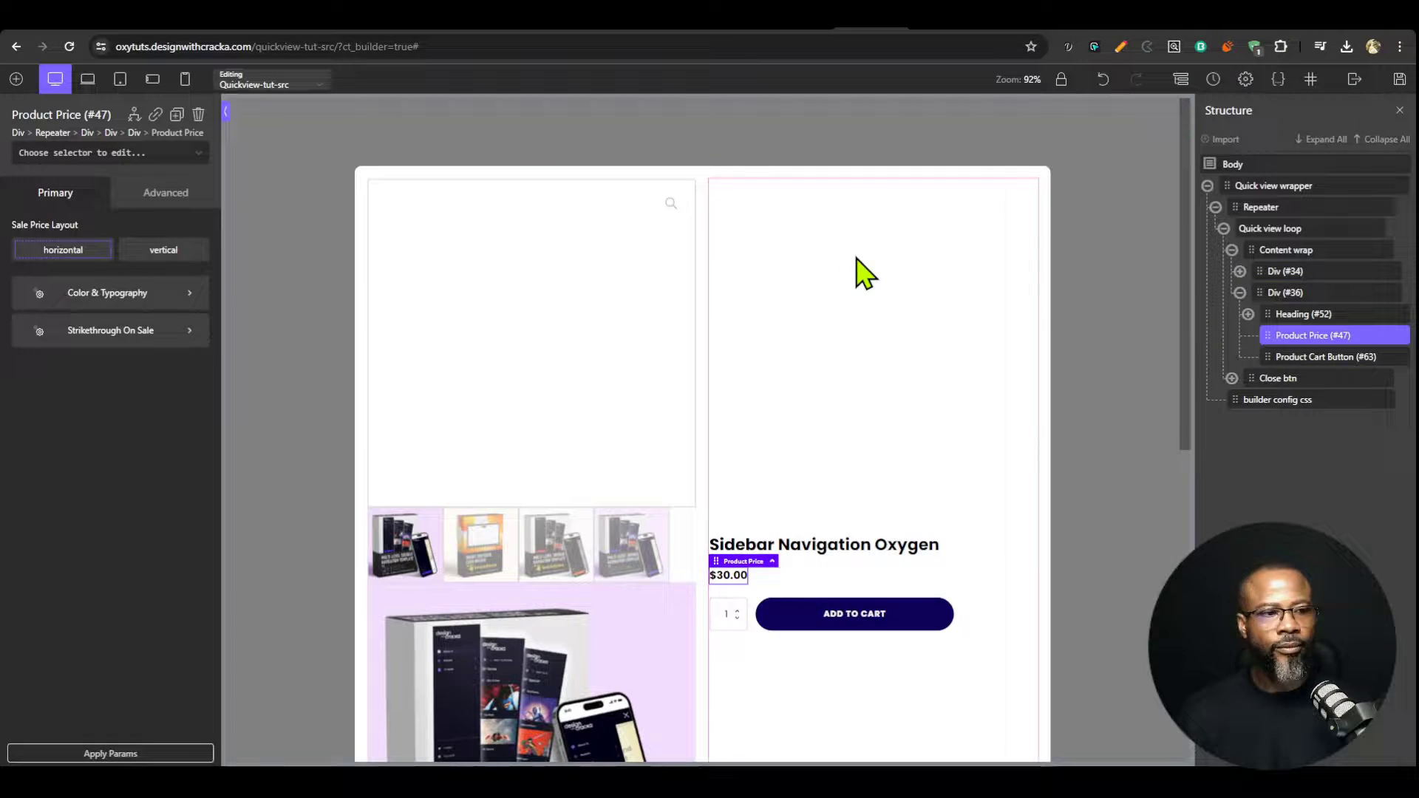
# Step: Set the Product Price typography to font size 30 px and font weight 300, and save the page
pyautogui.click(85, 294)
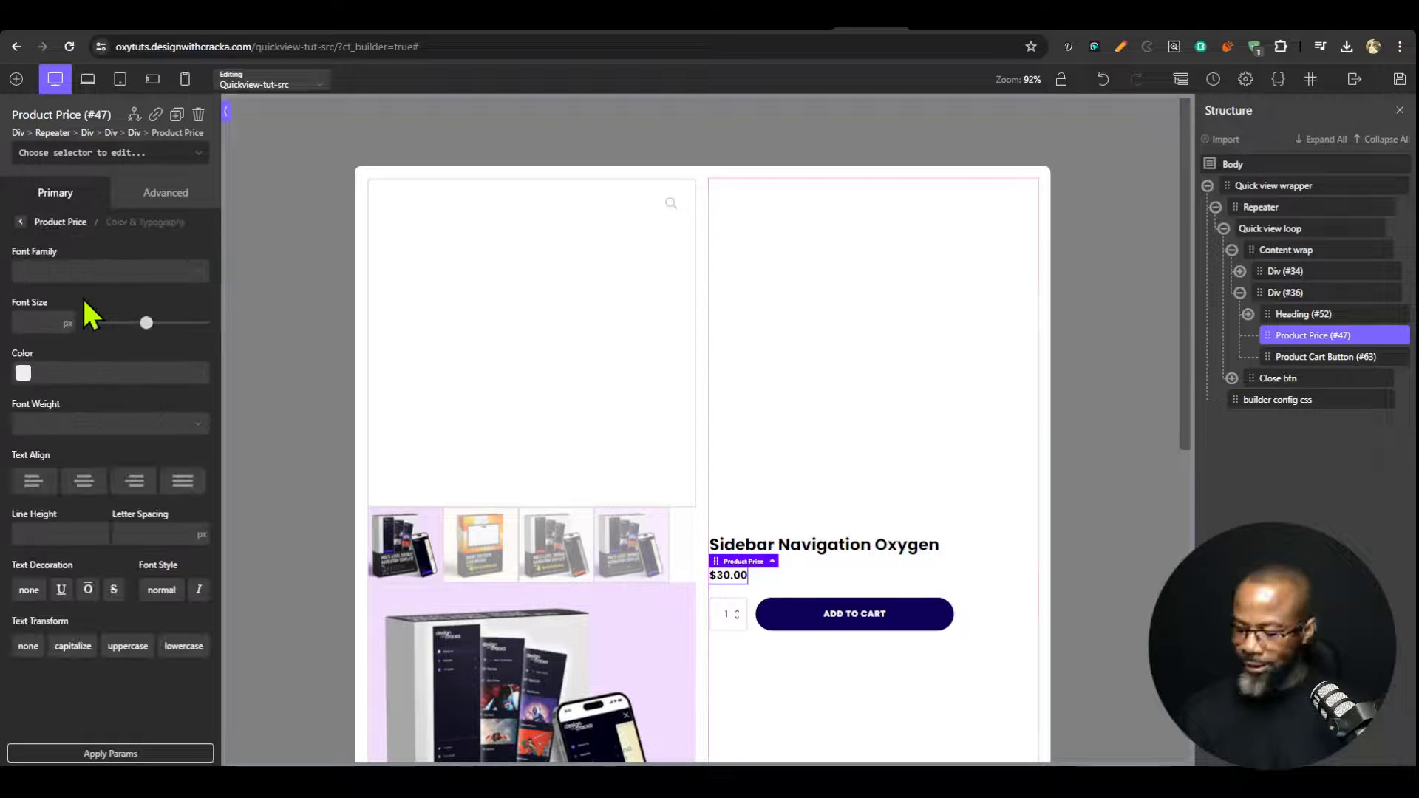
pyautogui.click(110, 423)
pyautogui.click(117, 469)
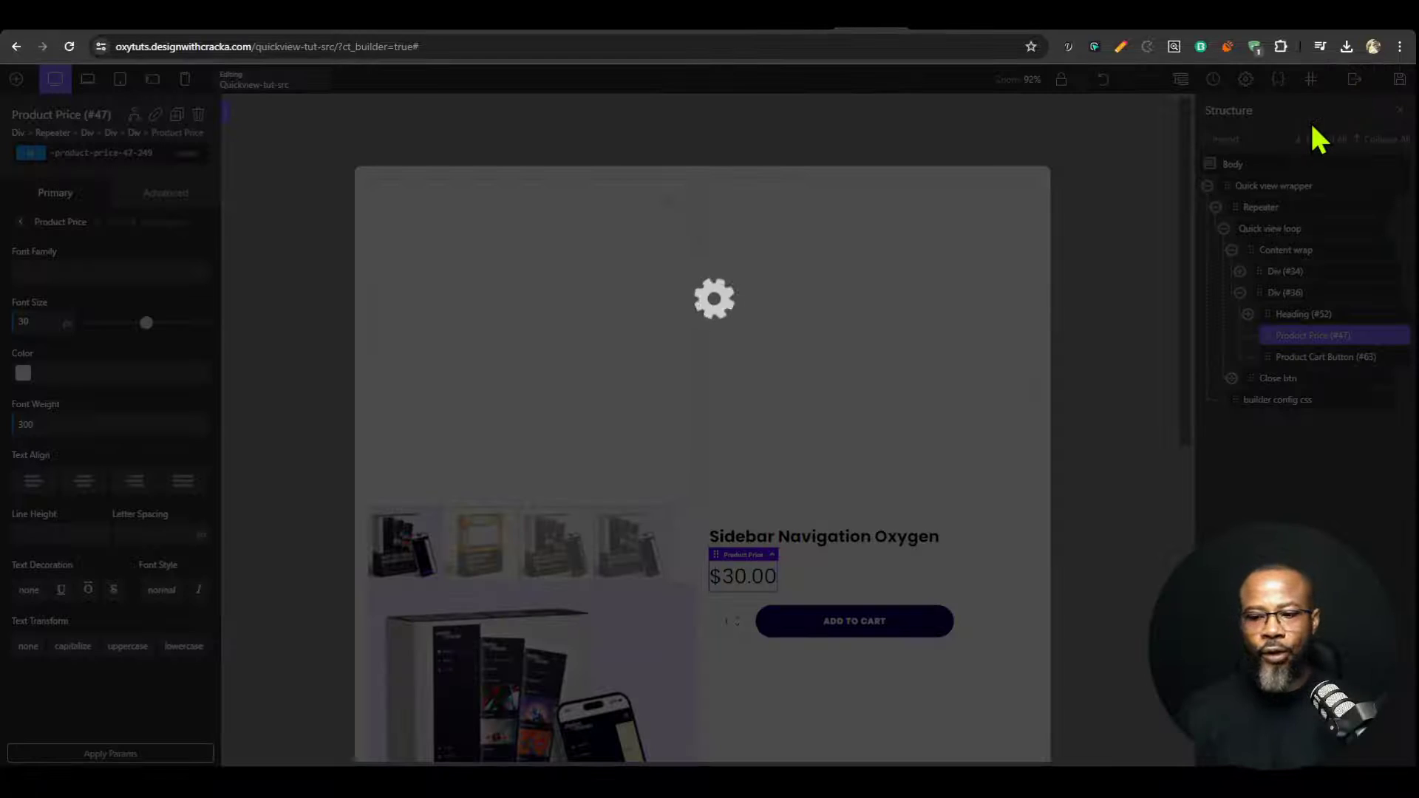
# Step: View the quickview-tut-src page on the front end and try the product gallery thumbnails
pyautogui.click(1353, 82)
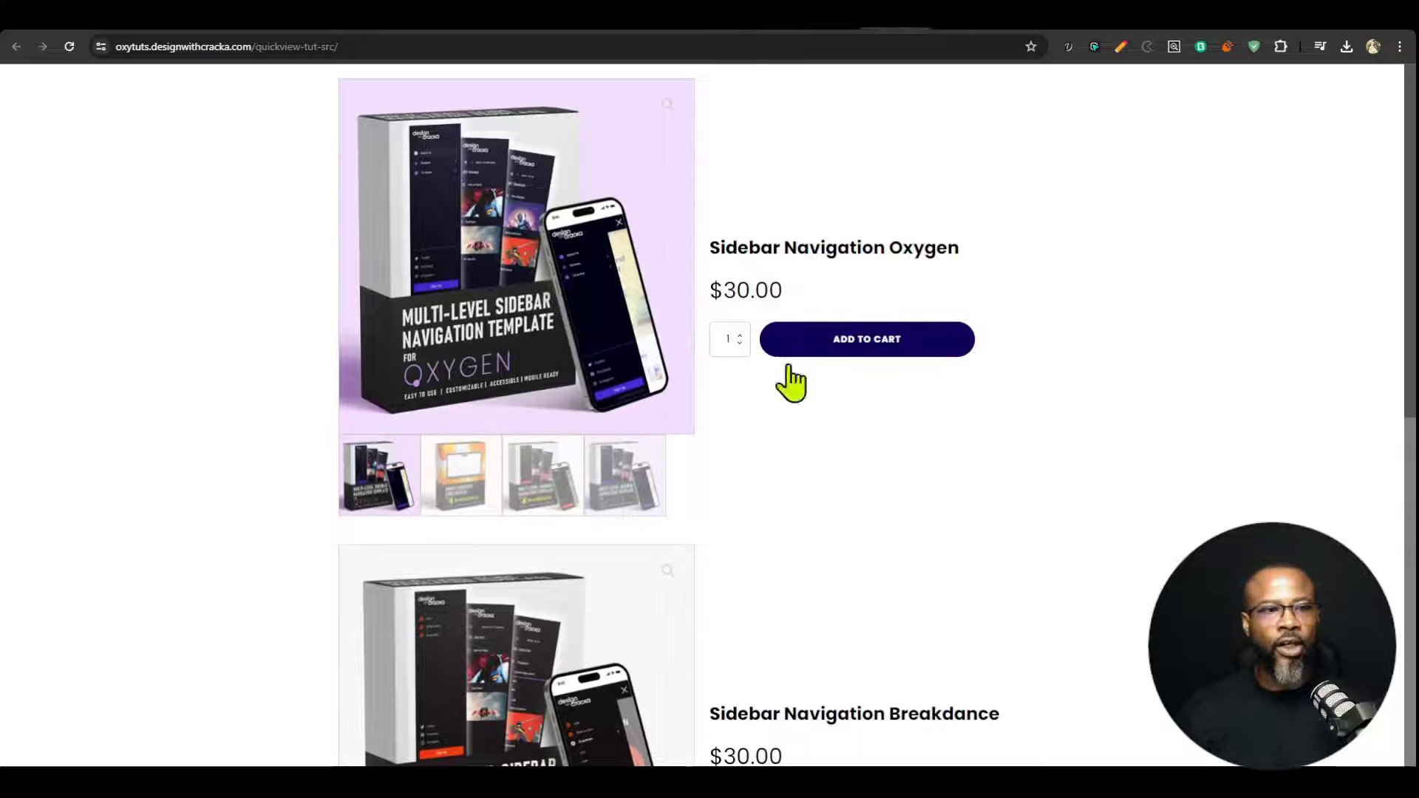
pyautogui.click(291, 47)
pyautogui.moveTo(372, 46); pyautogui.dragTo(235, 46)
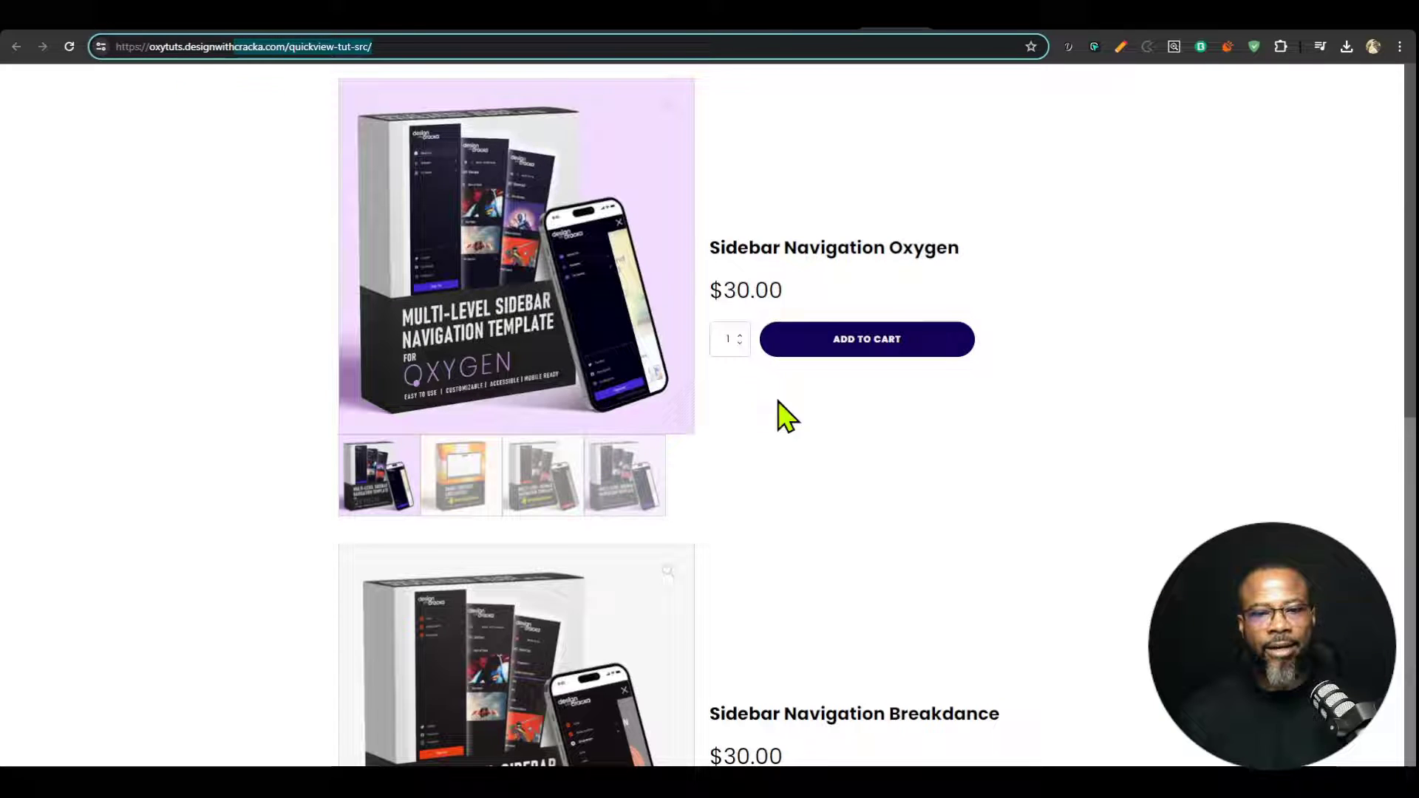
pyautogui.click(636, 501)
pyautogui.click(517, 481)
pyautogui.click(380, 476)
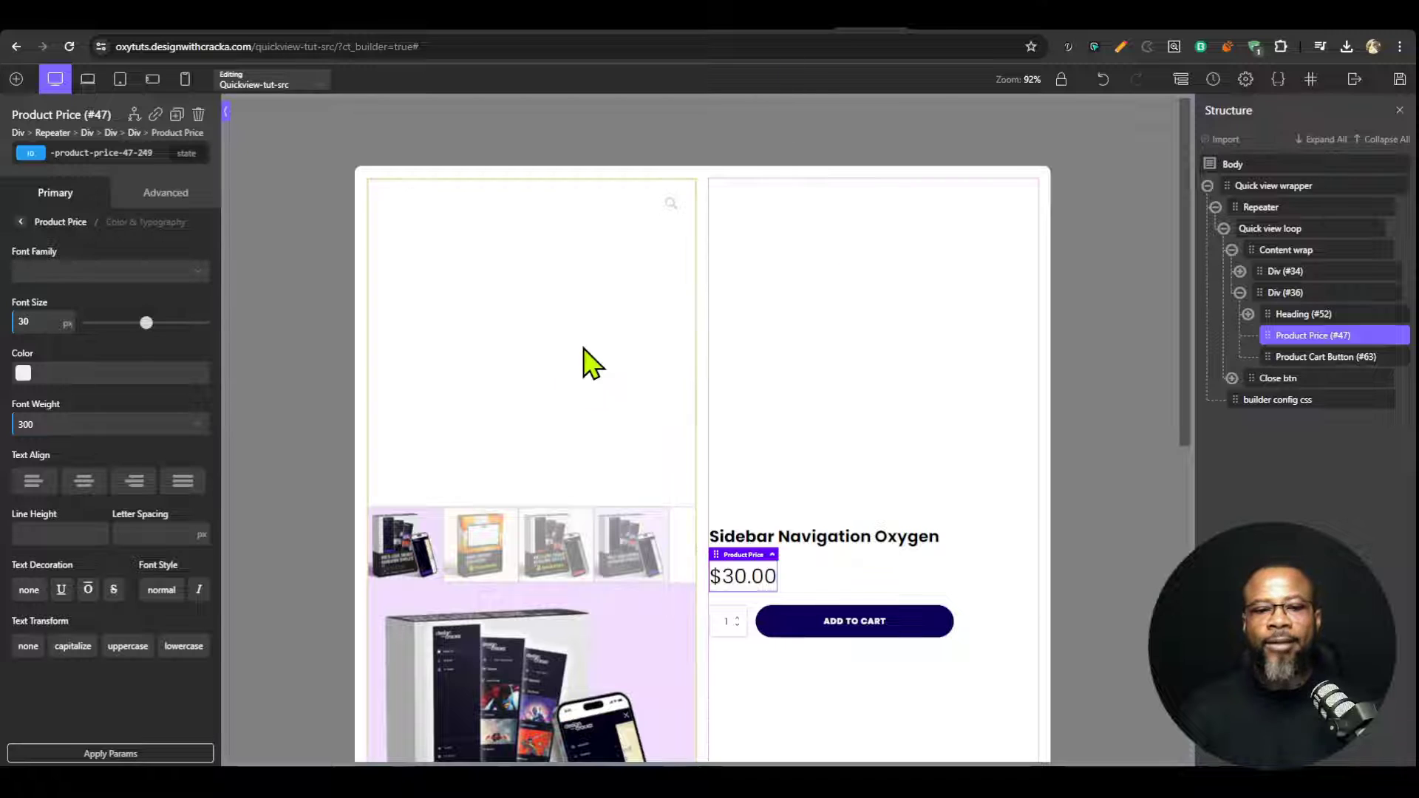
# Step: Switch to the quick-view-tuts page, reload it and open the quick view of Sidebar Navigation Oxygen
pyautogui.click(953, 30)
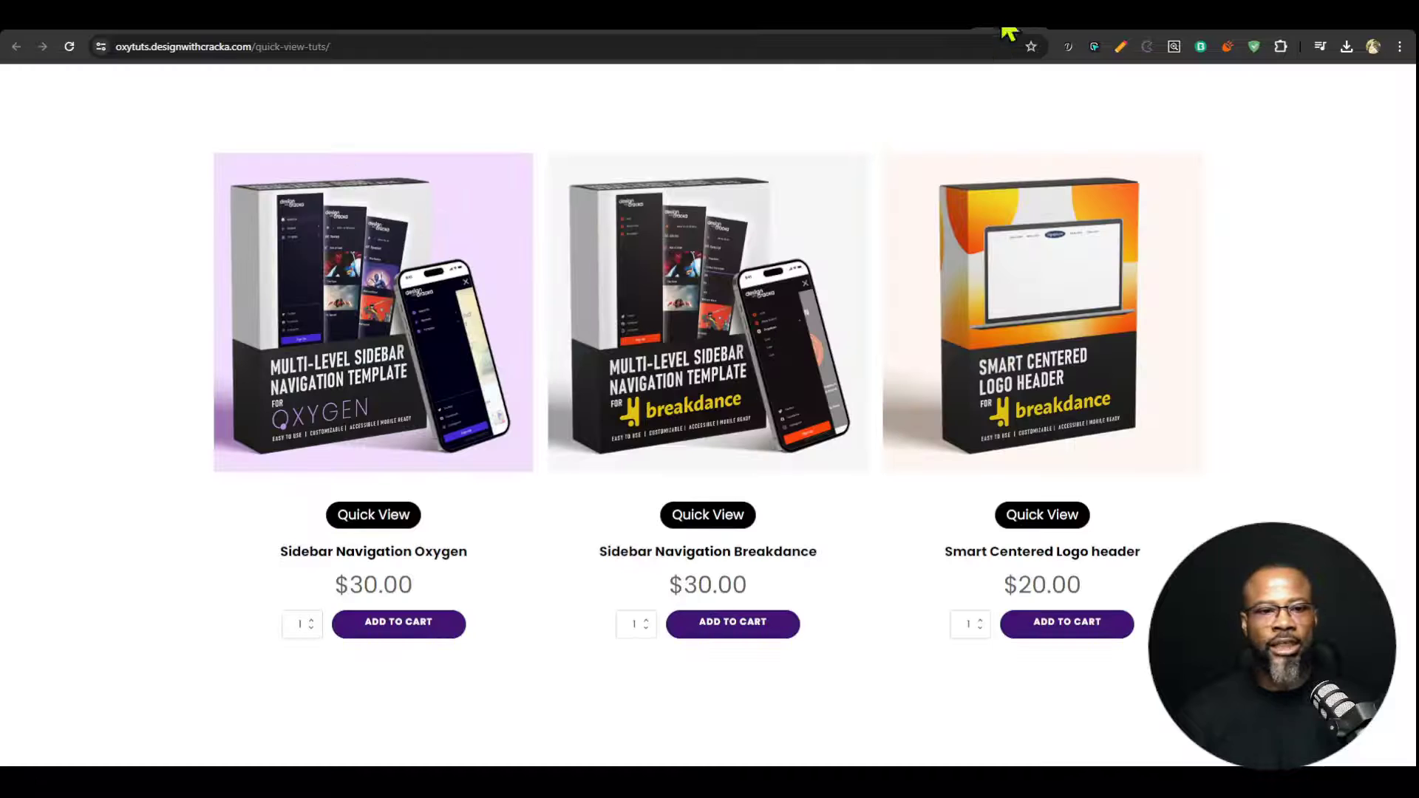
pyautogui.click(1004, 32)
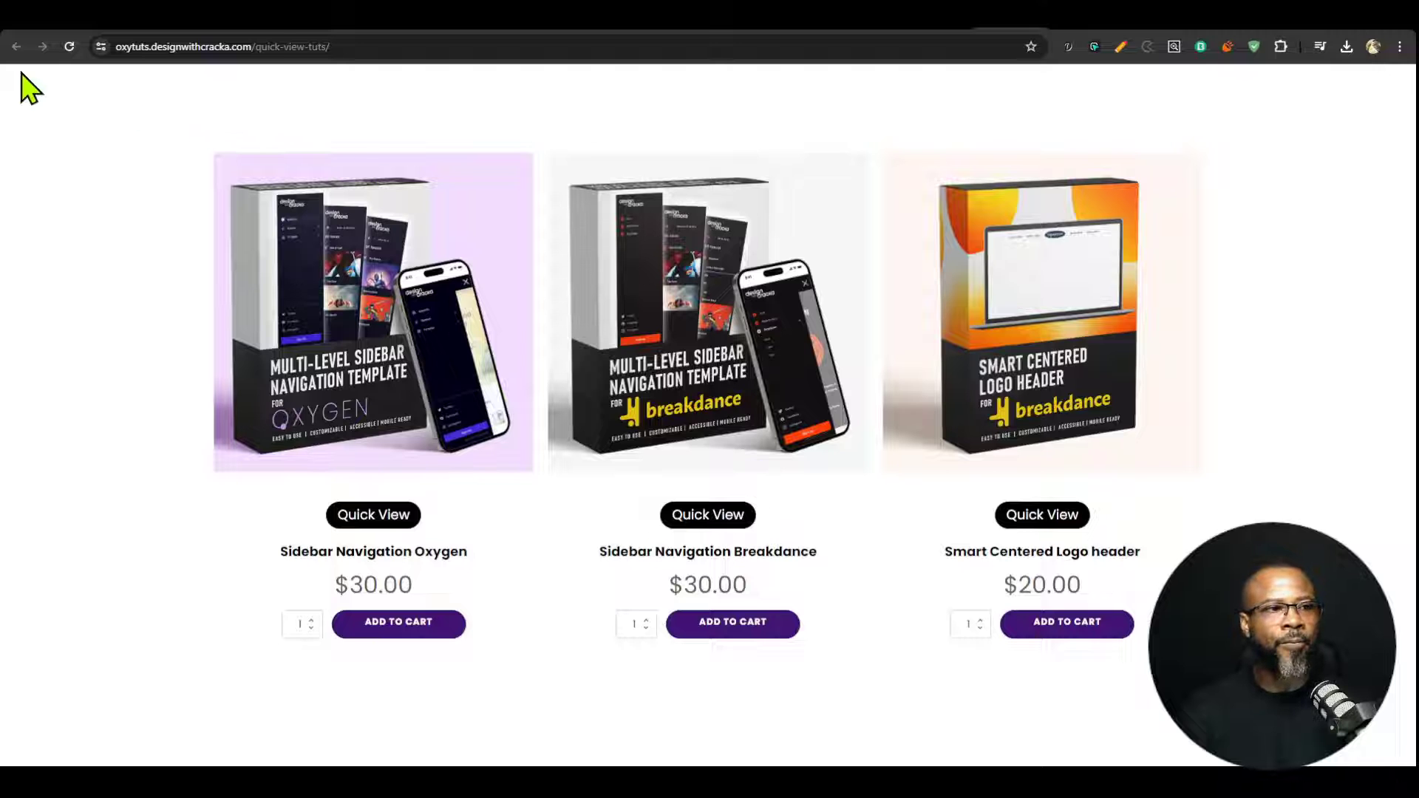
pyautogui.click(69, 46)
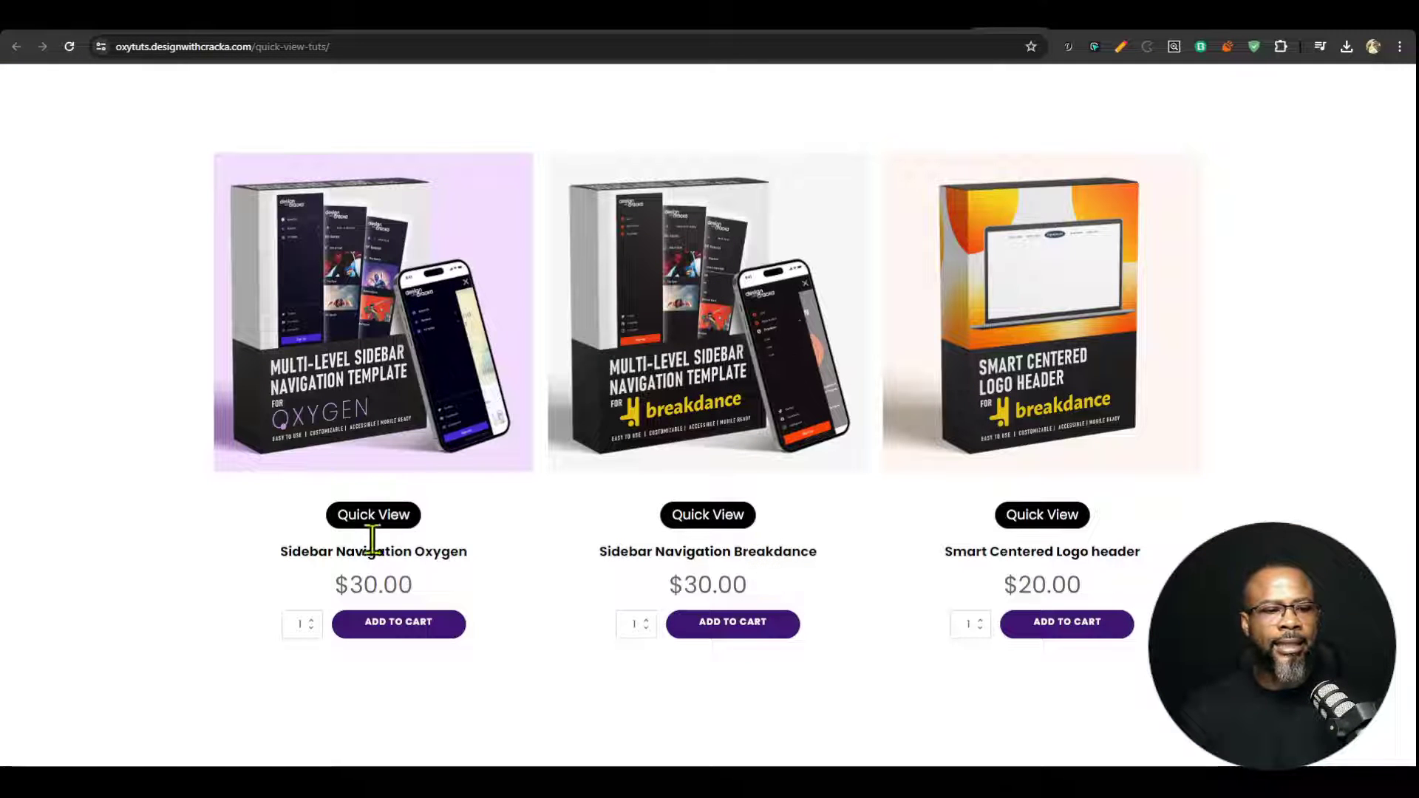
pyautogui.click(373, 517)
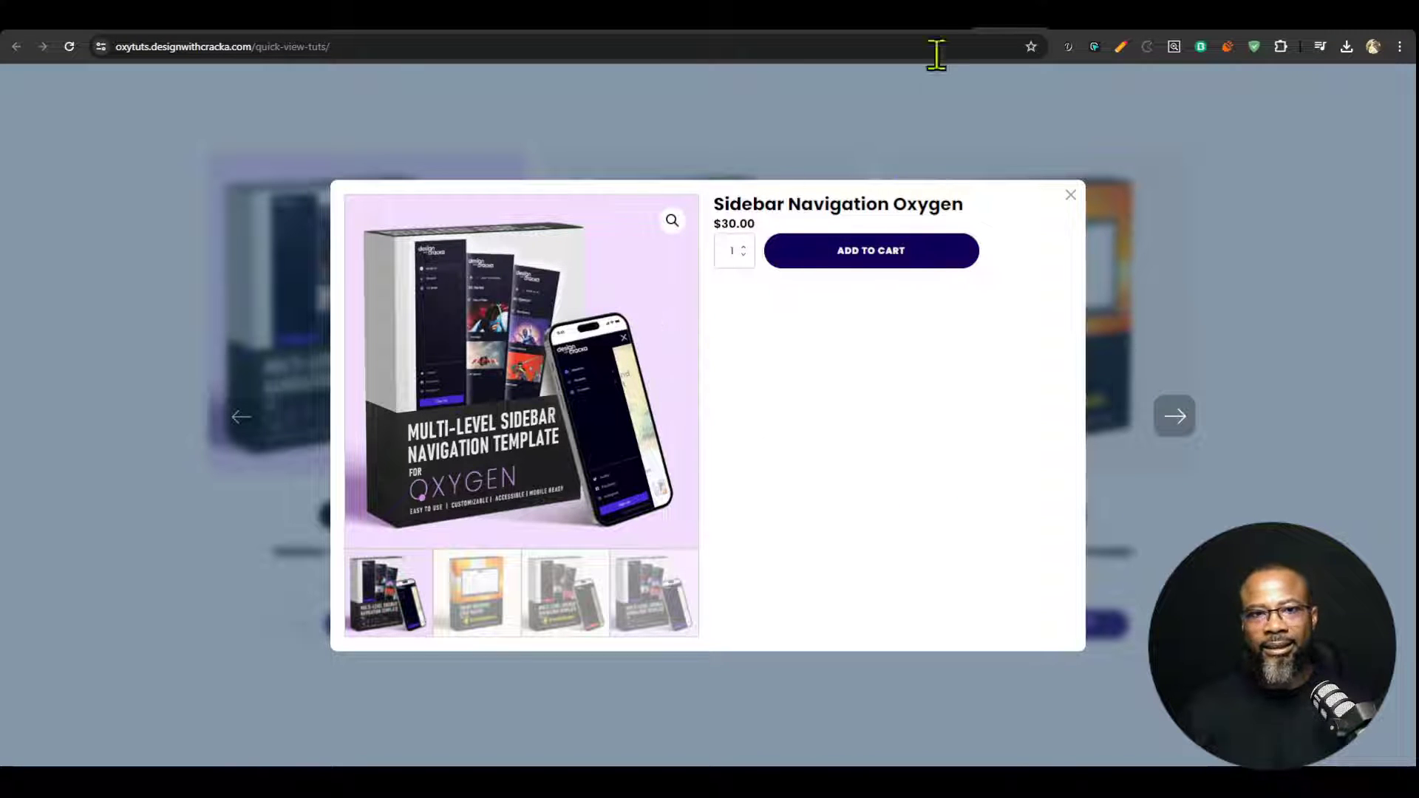
# Step: Compare the product details' alignment, spacing and price styling in the quick view lightbox with the layout in the builder
pyautogui.click(948, 30)
pyautogui.click(893, 30)
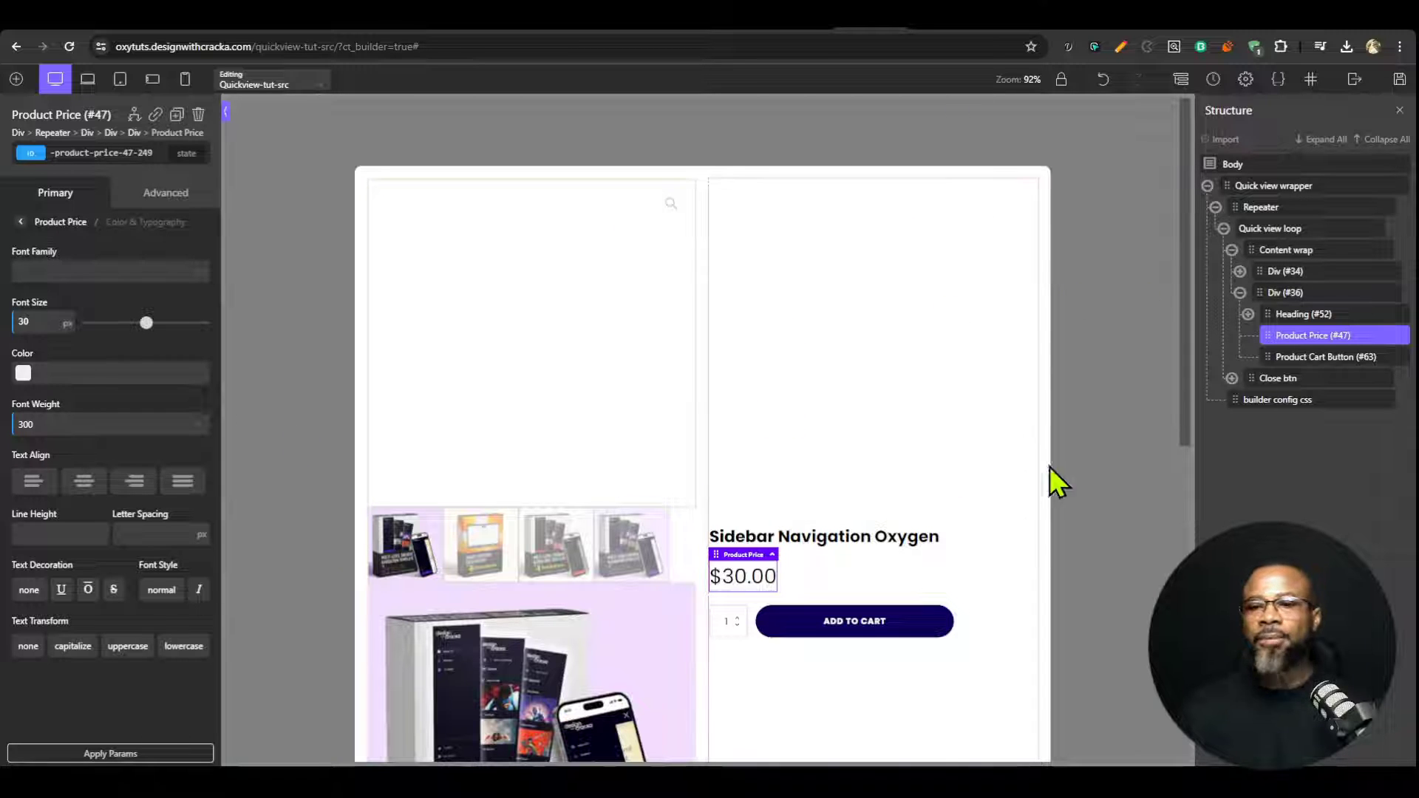
pyautogui.click(1016, 30)
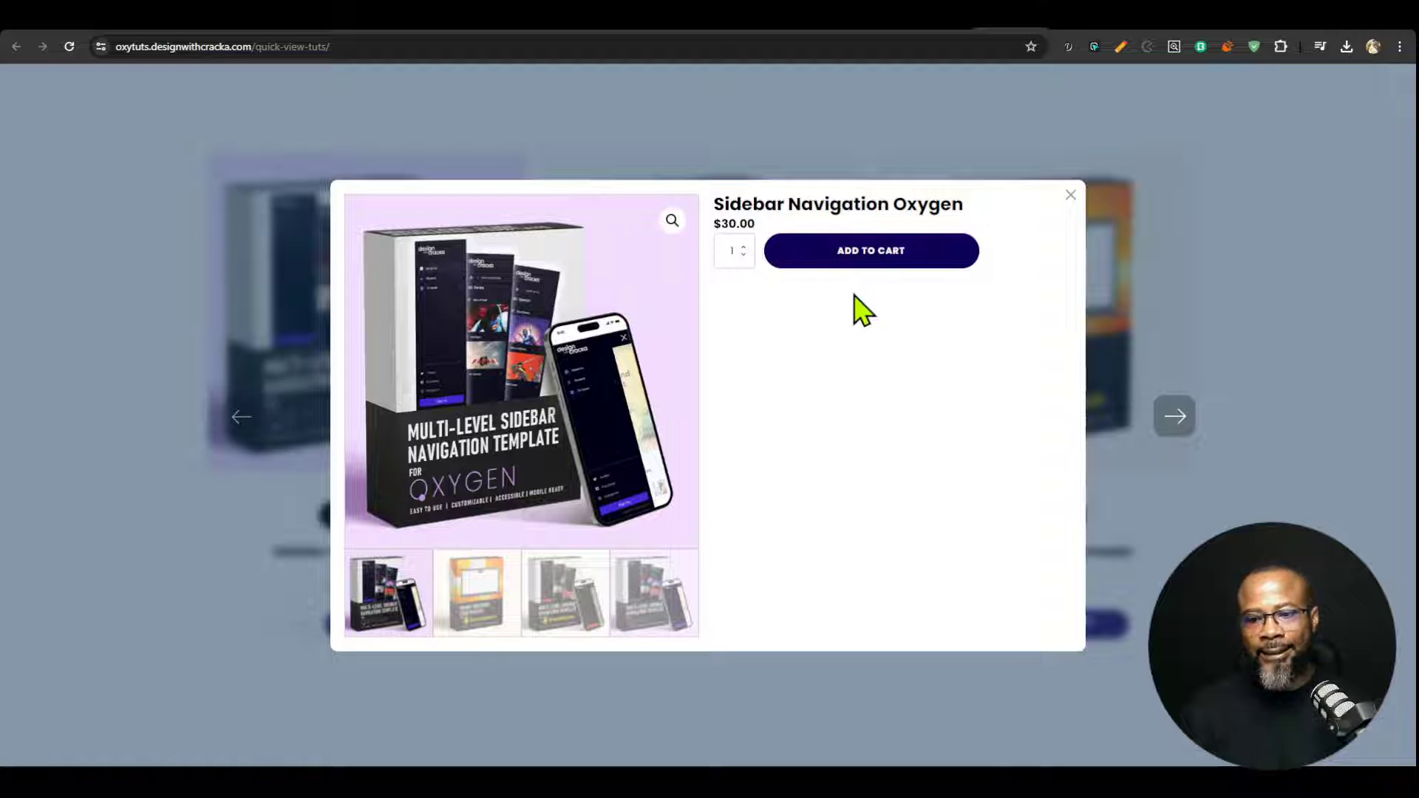
pyautogui.click(957, 29)
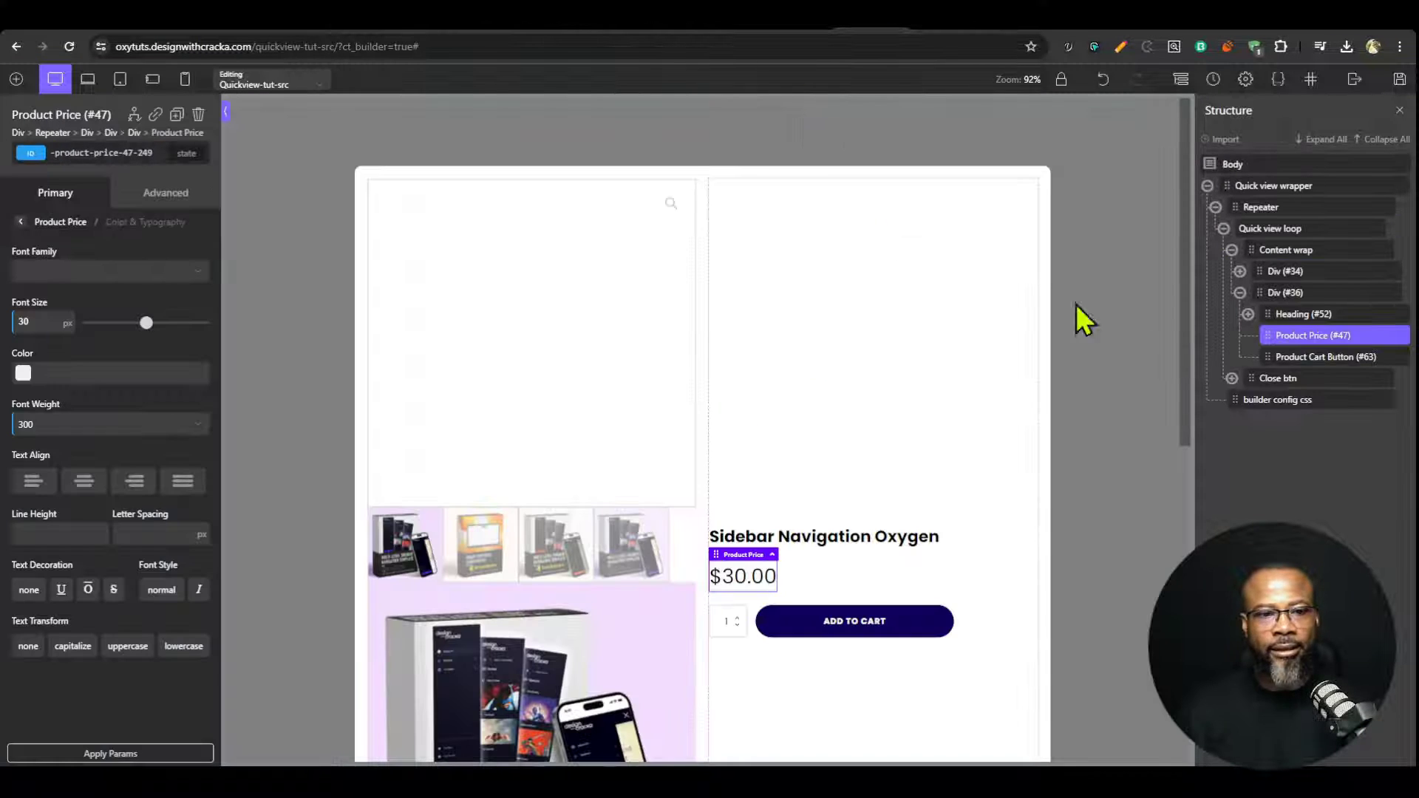
# Step: Add the class qv-content-col-r to Div (#36), the column that holds the product details
pyautogui.click(1286, 293)
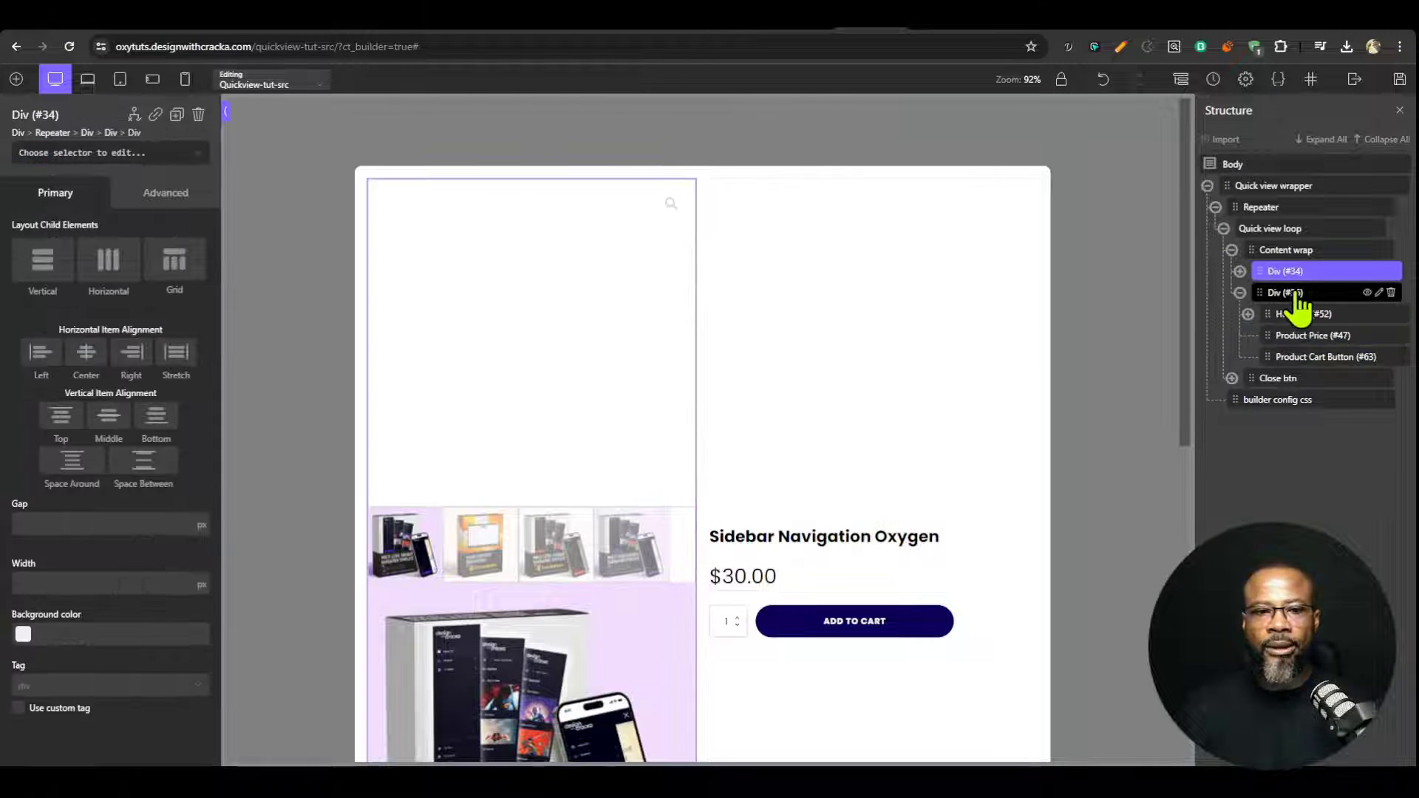
pyautogui.click(95, 152)
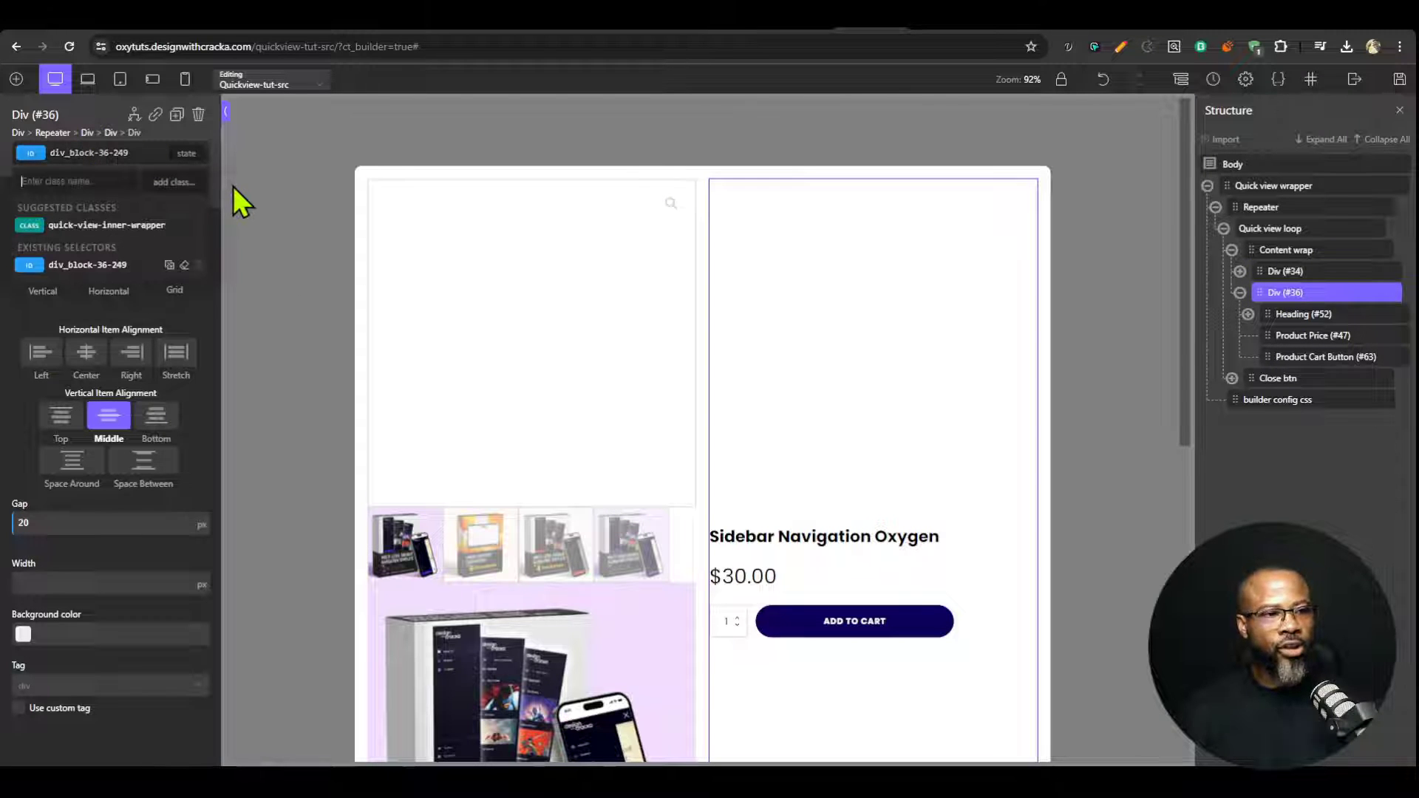
pyautogui.write('qv-content-col-r')
pyautogui.press('Return')
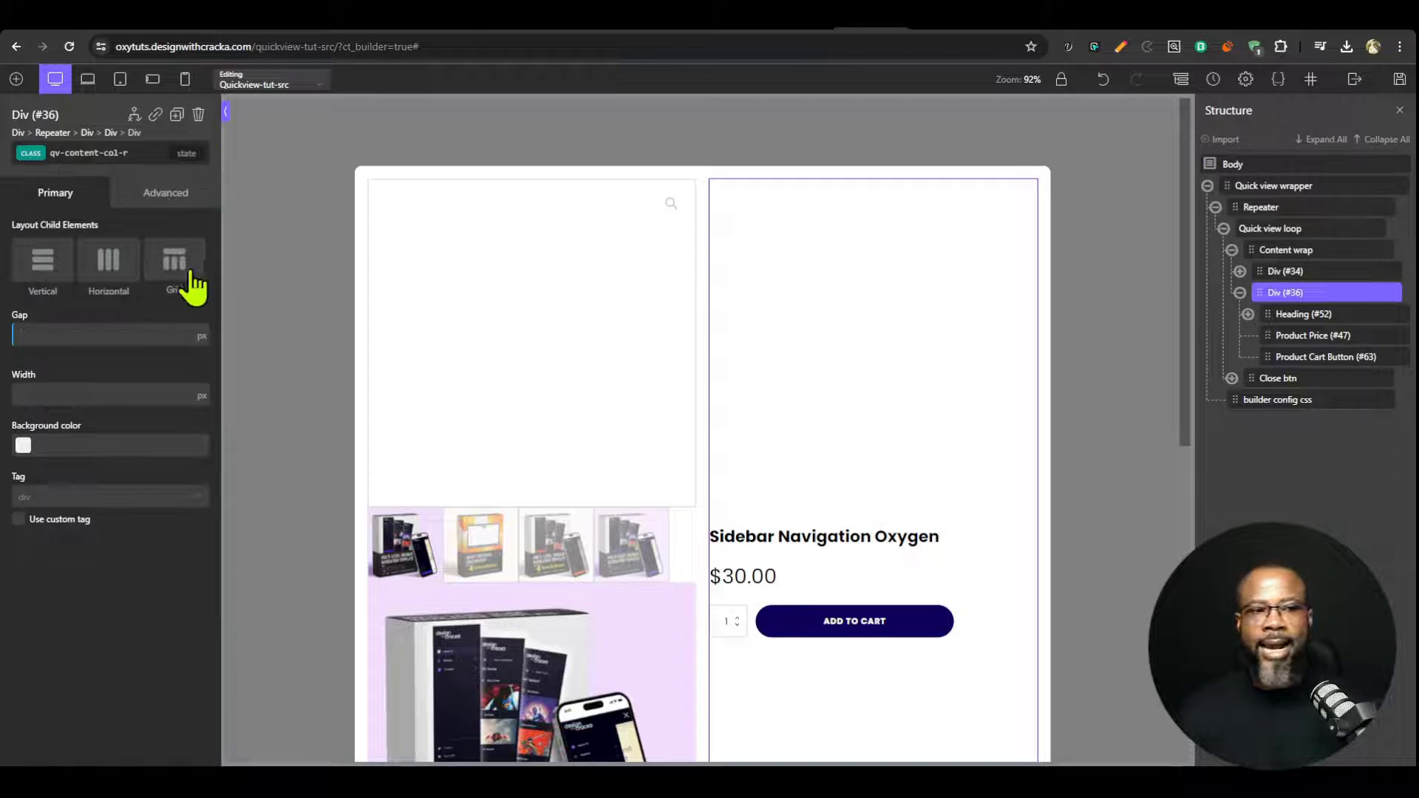
# Step: Copy the ID styles of Div (#36) to its qv-content-col-r class and save the page
pyautogui.click(94, 152)
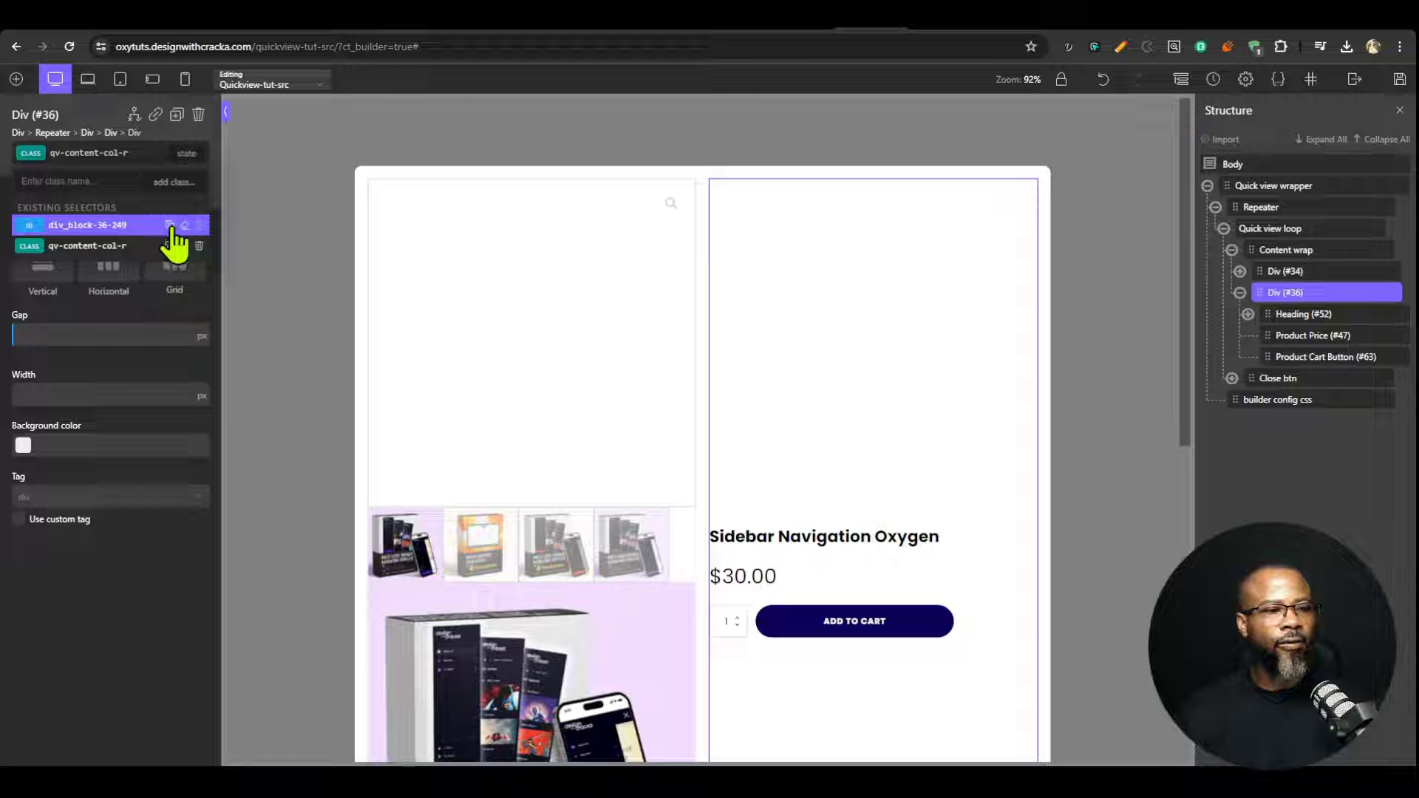
pyautogui.click(126, 247)
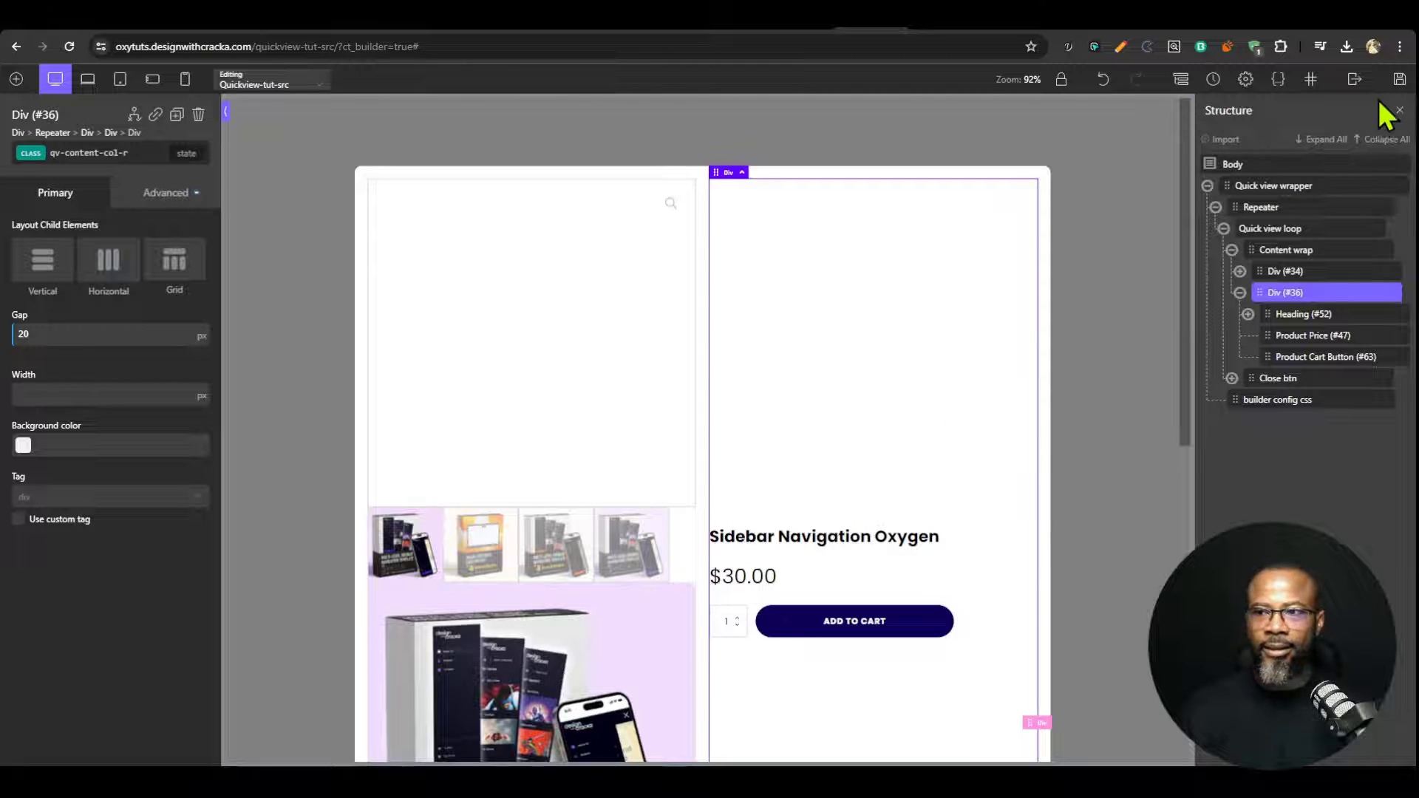
pyautogui.click(1399, 79)
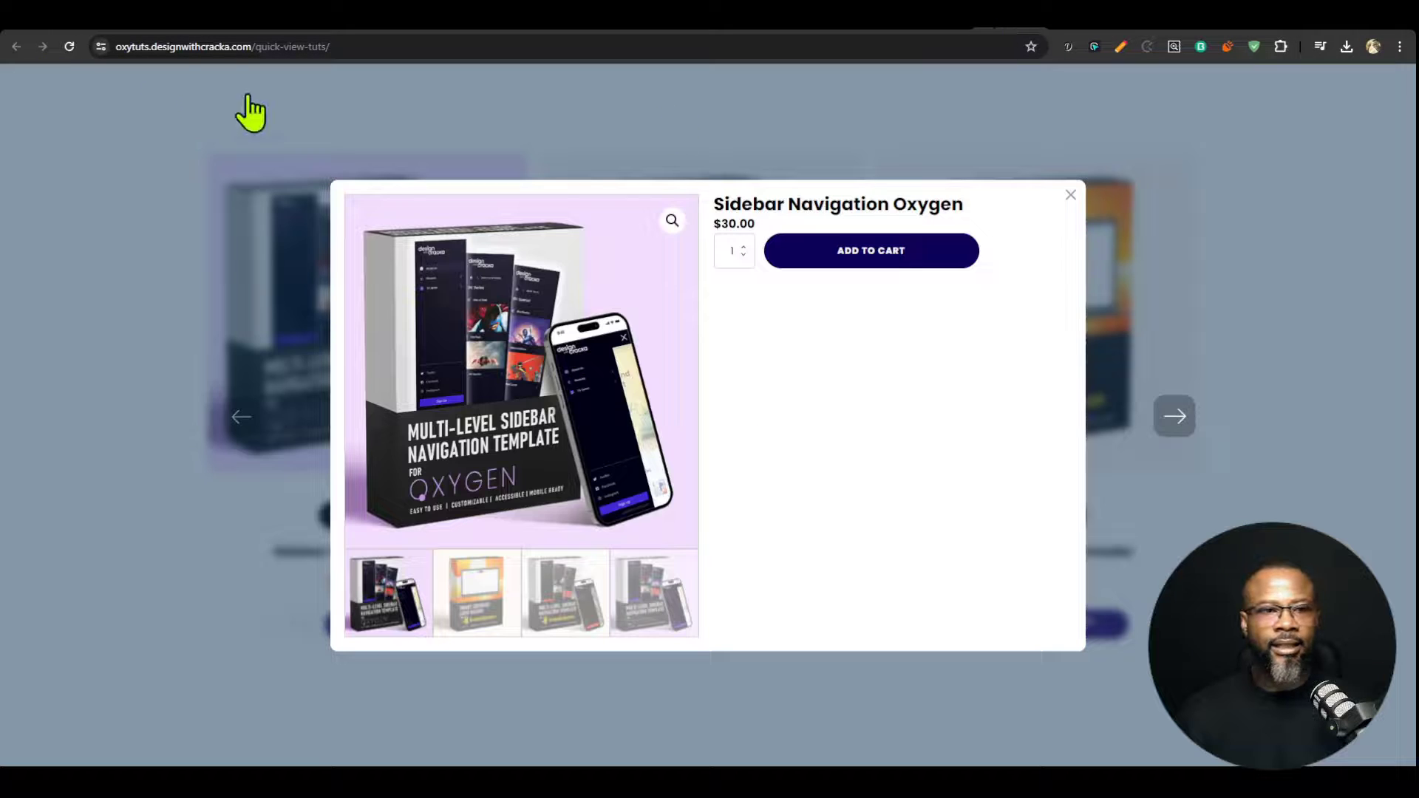
# Step: Open the quick view of Sidebar Navigation Breakdance on the quick-view-tuts page and check the alignment of its title and price
pyautogui.press('Escape')
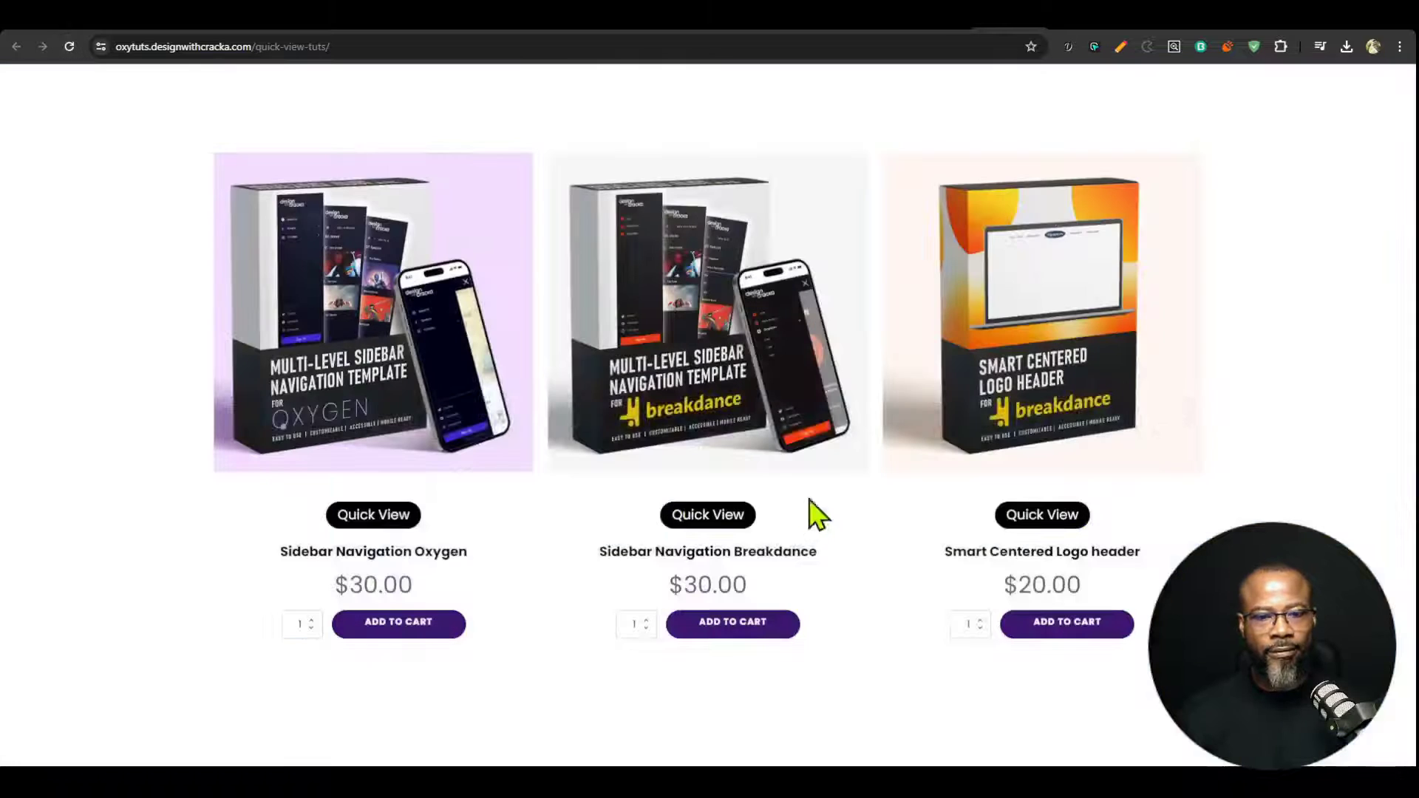
pyautogui.click(693, 522)
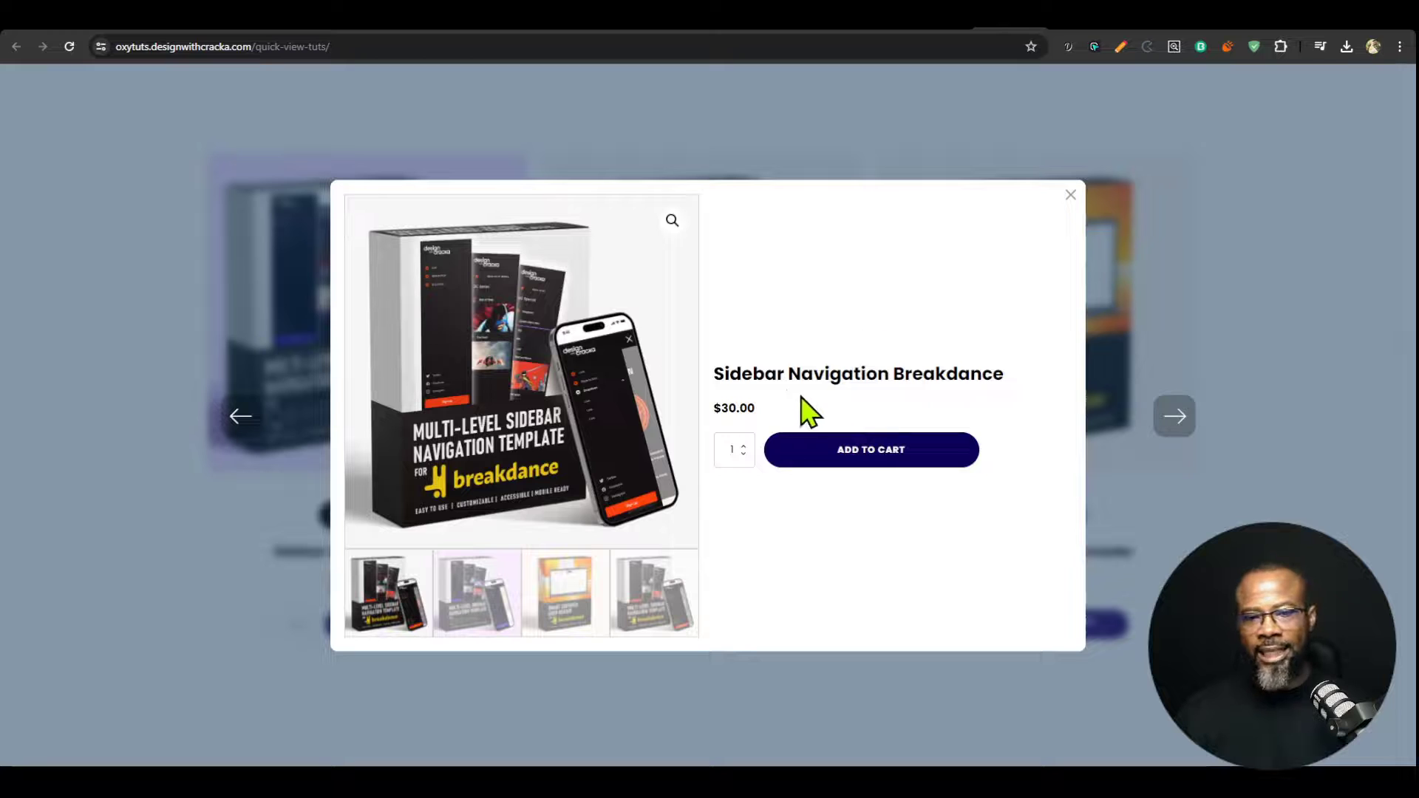
pyautogui.moveTo(777, 373); pyautogui.dragTo(853, 374)
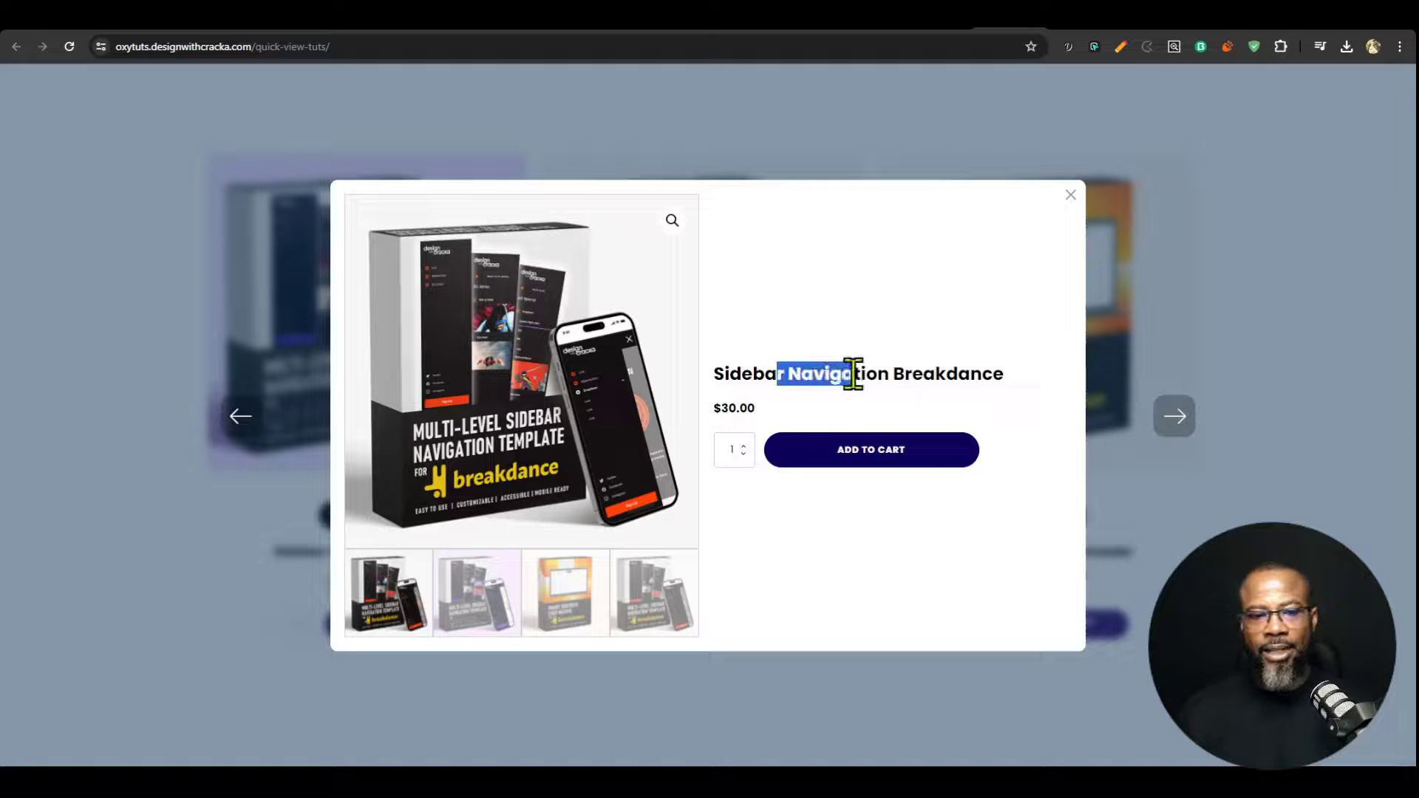
pyautogui.click(739, 408)
# Step: Return to the Quickview-tut-src builder and add the class qv-content__price to the Product Price element
pyautogui.click(948, 29)
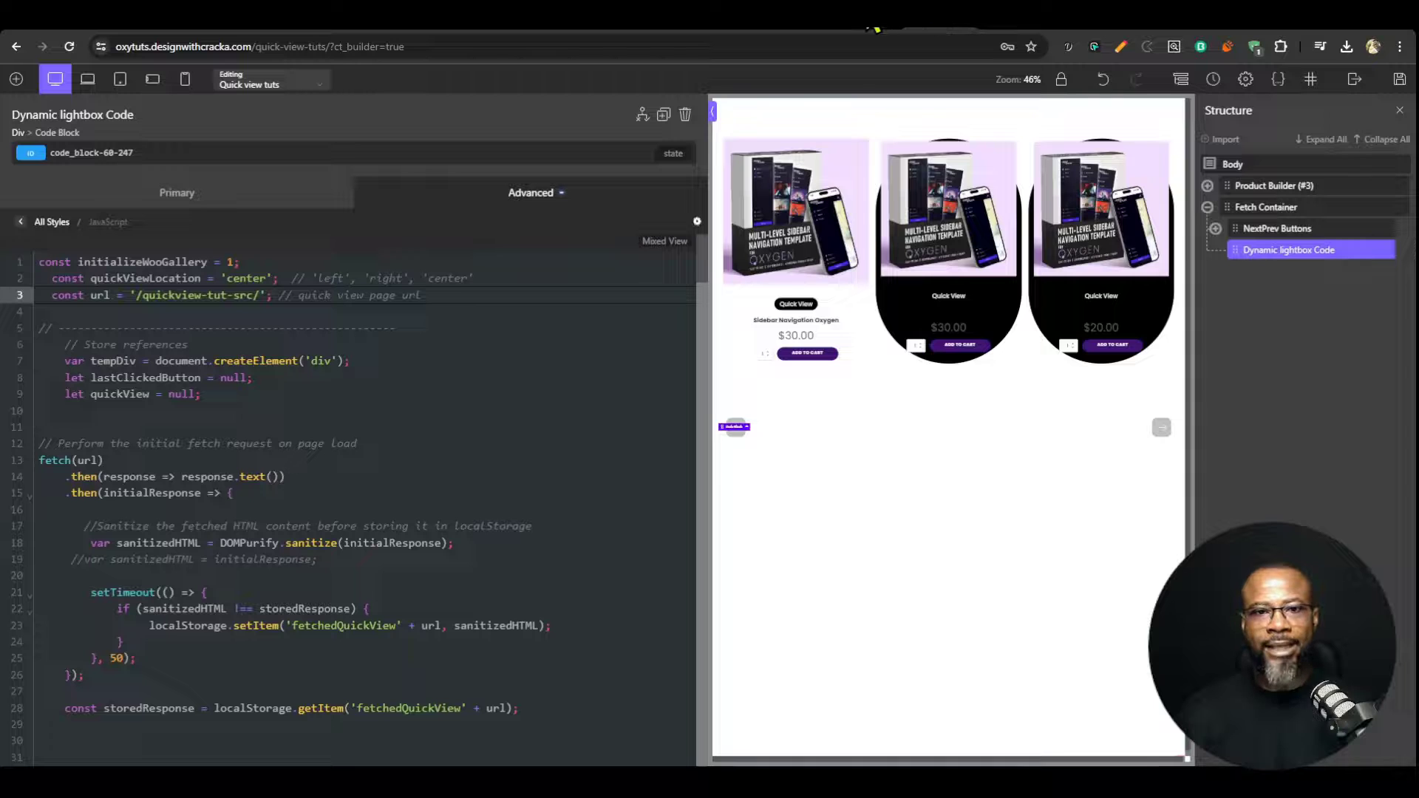
pyautogui.click(876, 31)
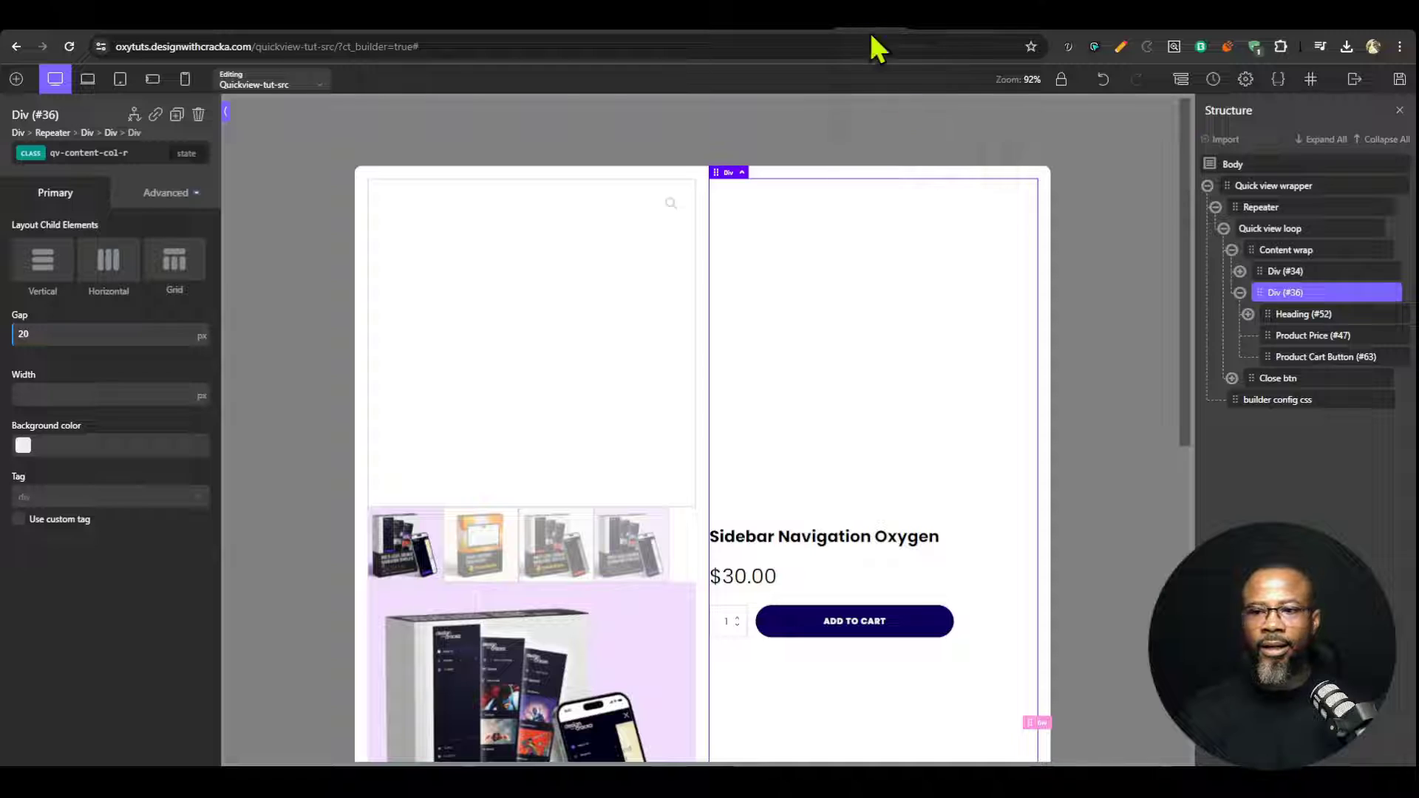
pyautogui.click(1308, 336)
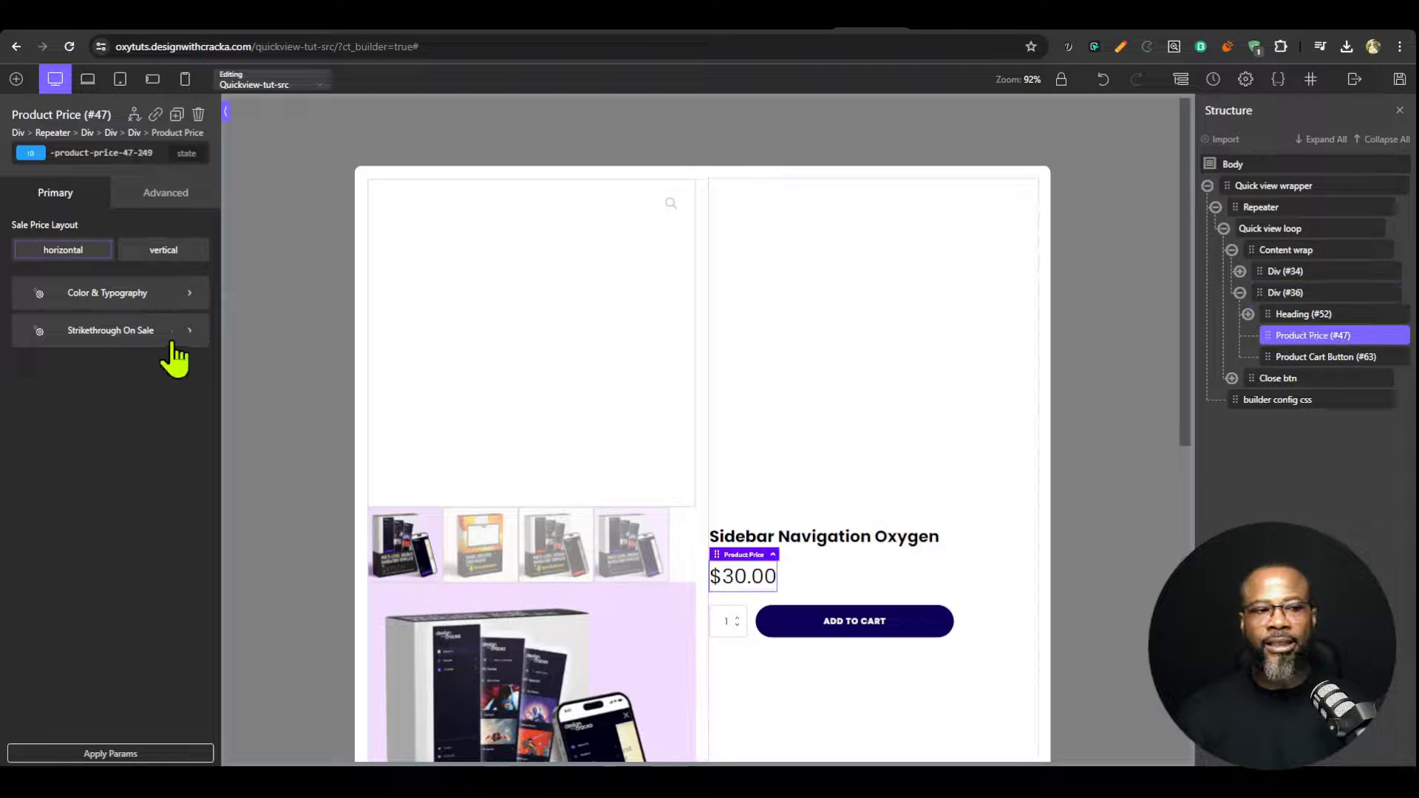
pyautogui.click(116, 153)
pyautogui.write('qv-content')
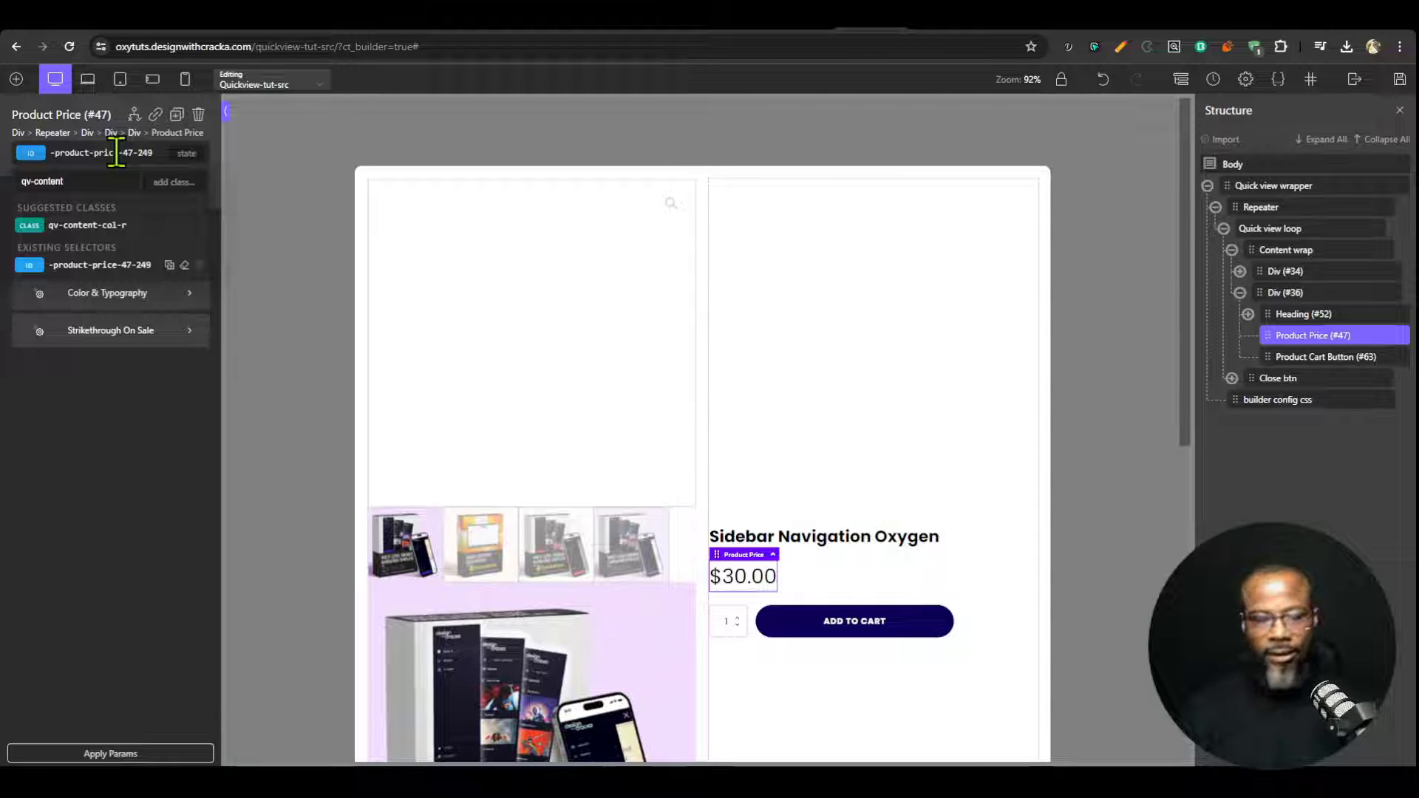
pyautogui.write('__')
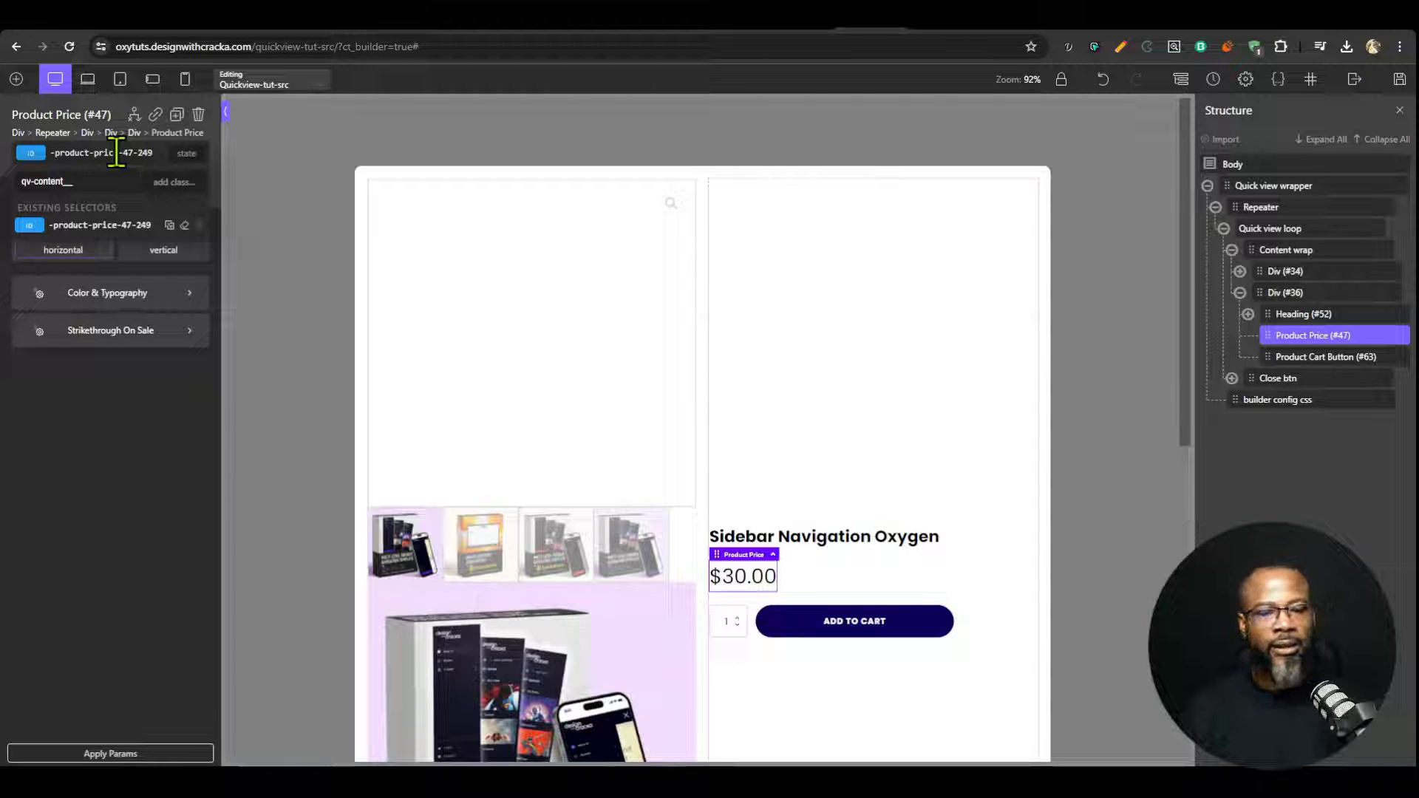
pyautogui.write('_price')
pyautogui.press('Return')
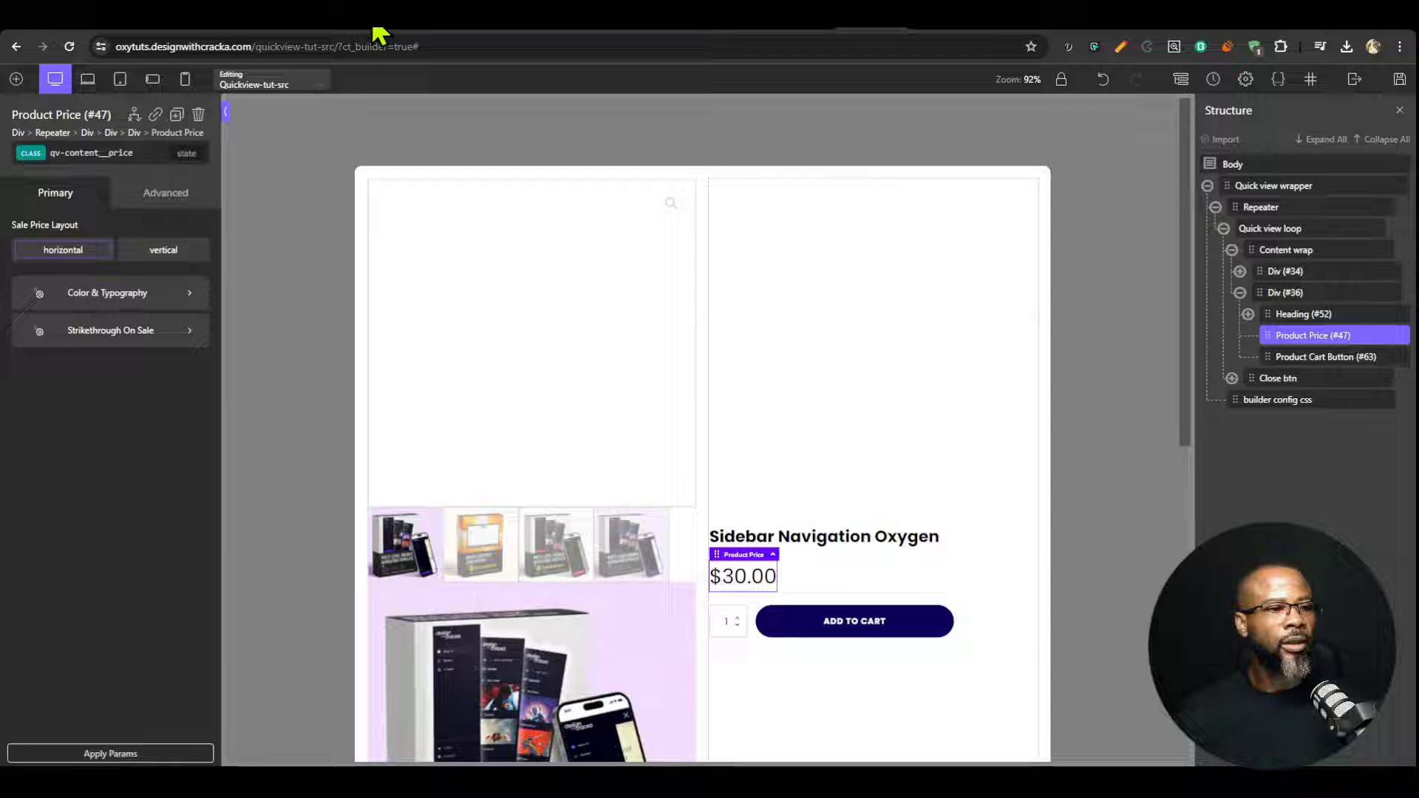
# Step: Transfer the Product Price's ID styles to the qv-content__price class and delete the styles from the ID
pyautogui.click(165, 196)
pyautogui.click(126, 153)
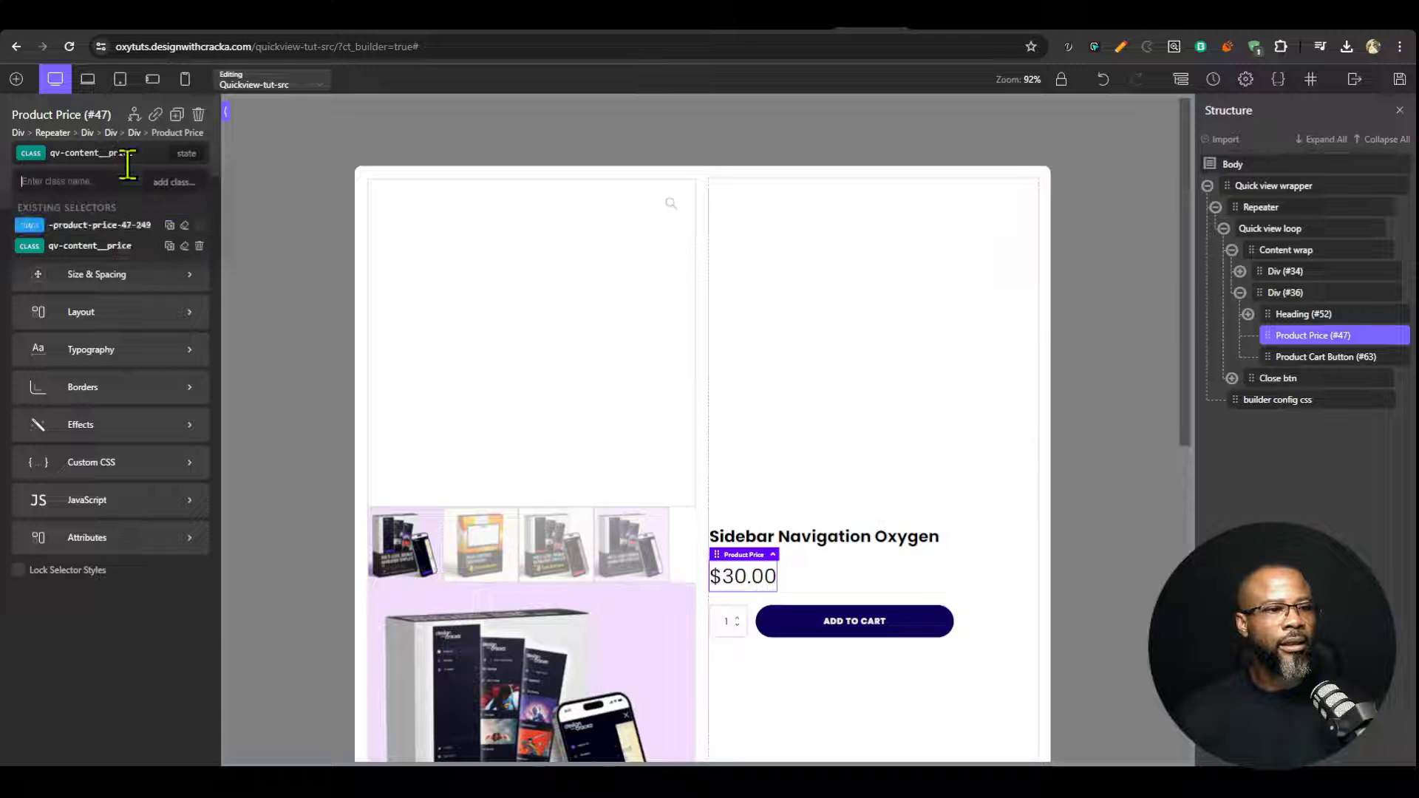
pyautogui.click(137, 248)
pyautogui.click(144, 152)
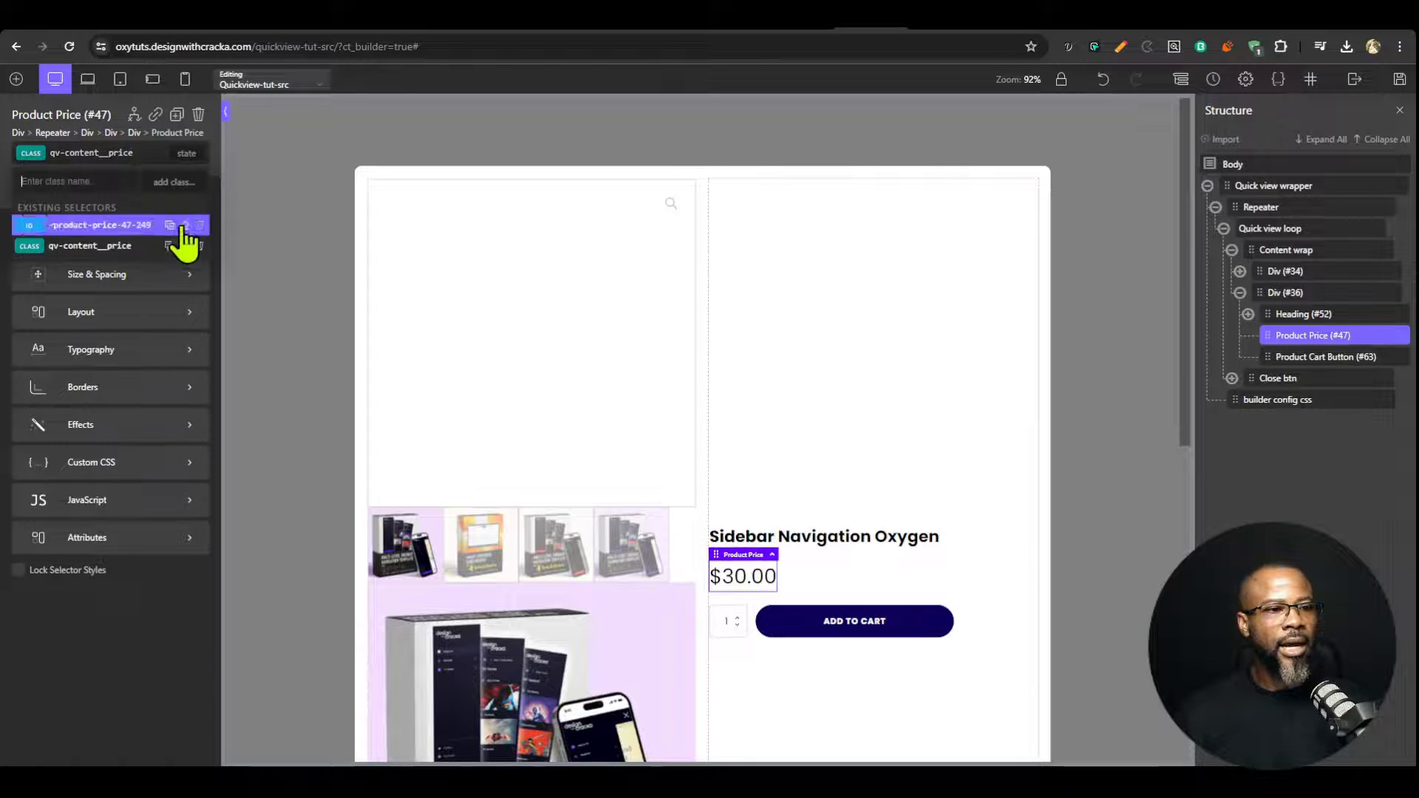
pyautogui.click(186, 226)
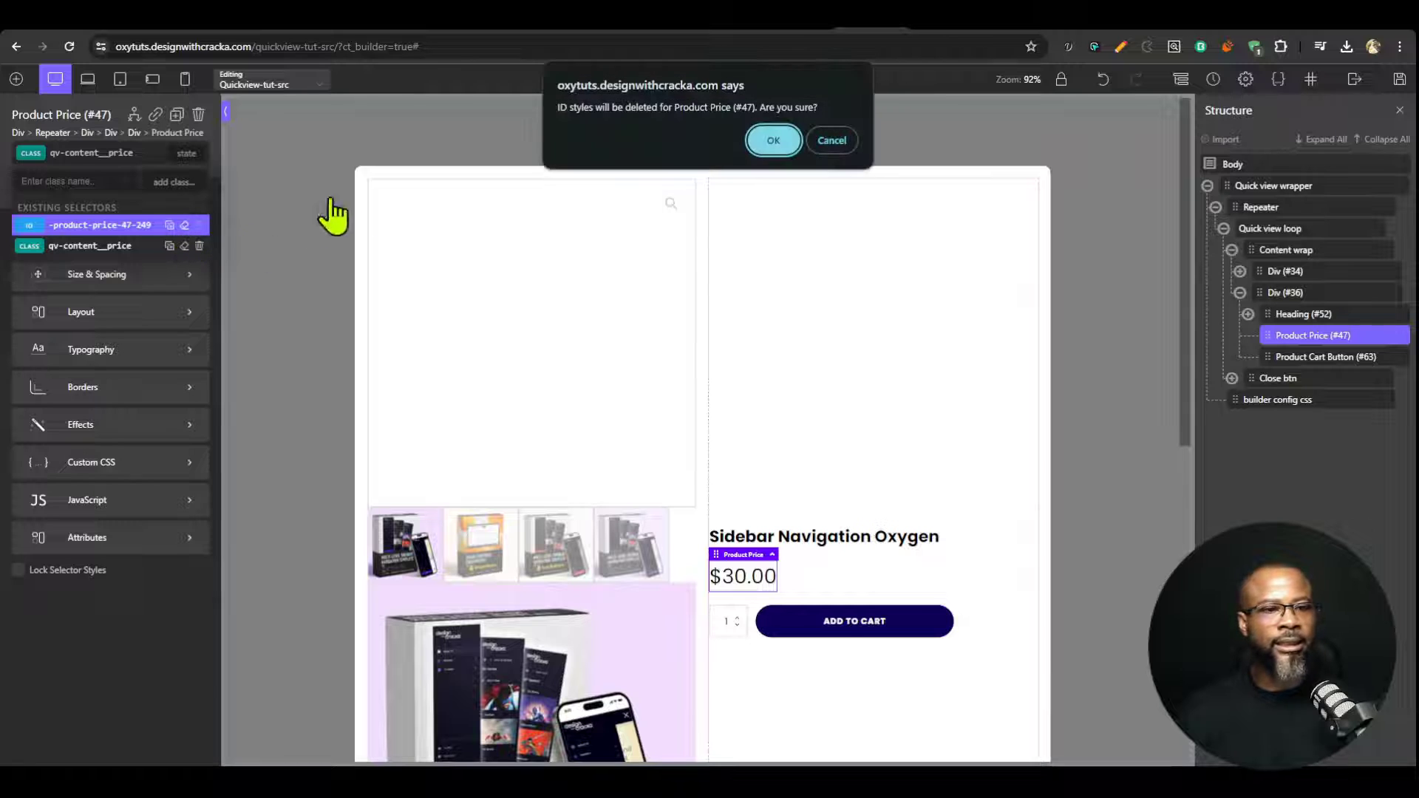
pyautogui.click(785, 141)
pyautogui.click(122, 251)
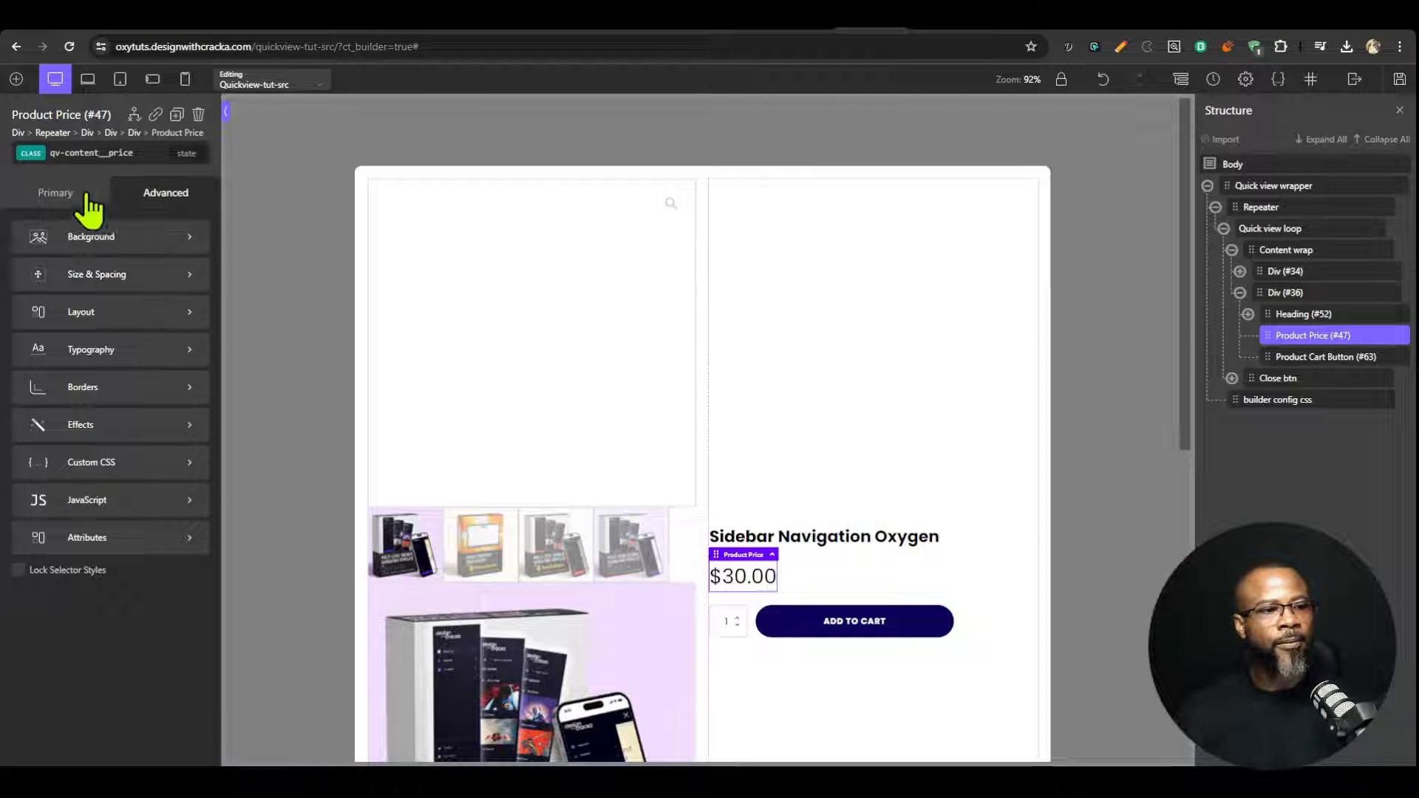
# Step: Check the color and typography settings on the qv-content__price class and save the page
pyautogui.click(83, 194)
pyautogui.click(127, 293)
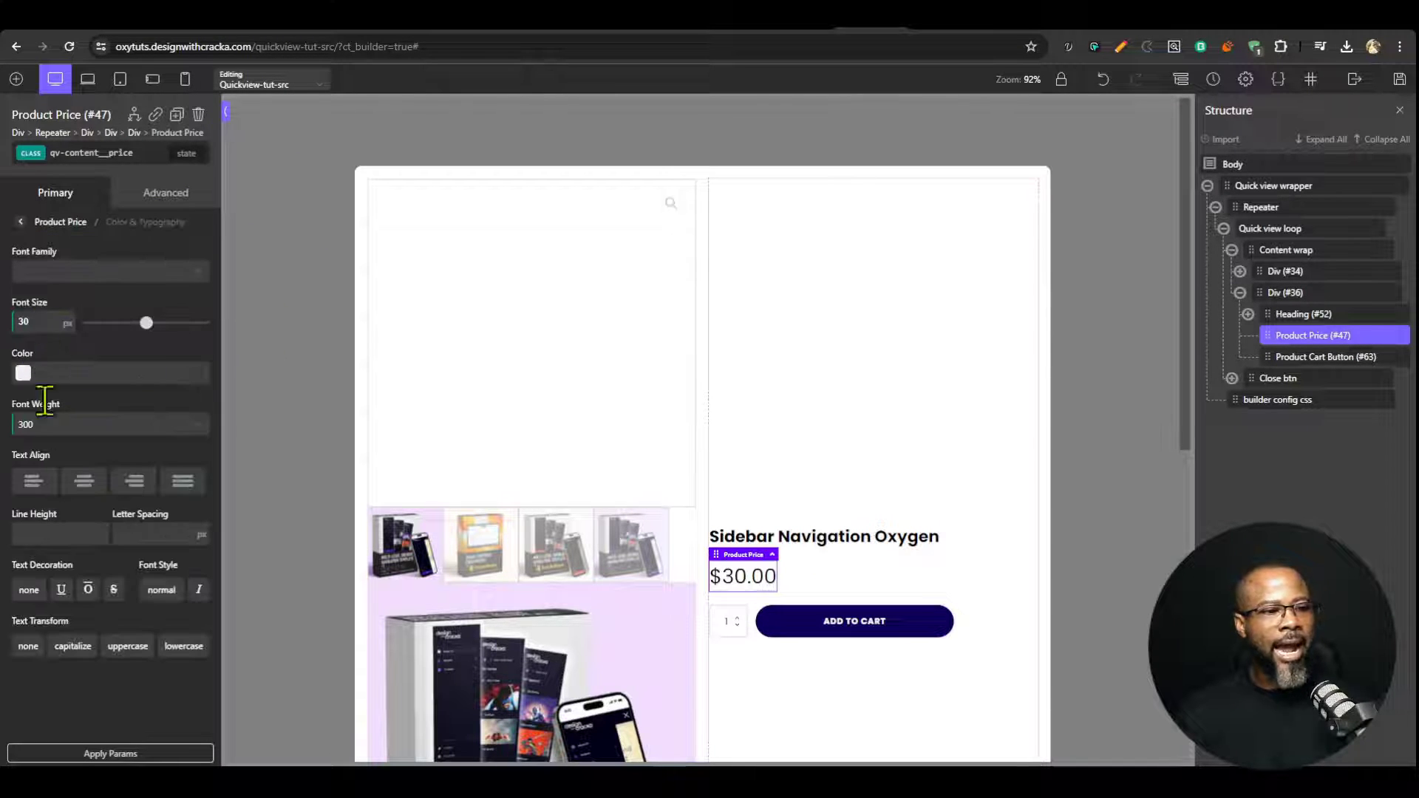
pyautogui.click(1398, 79)
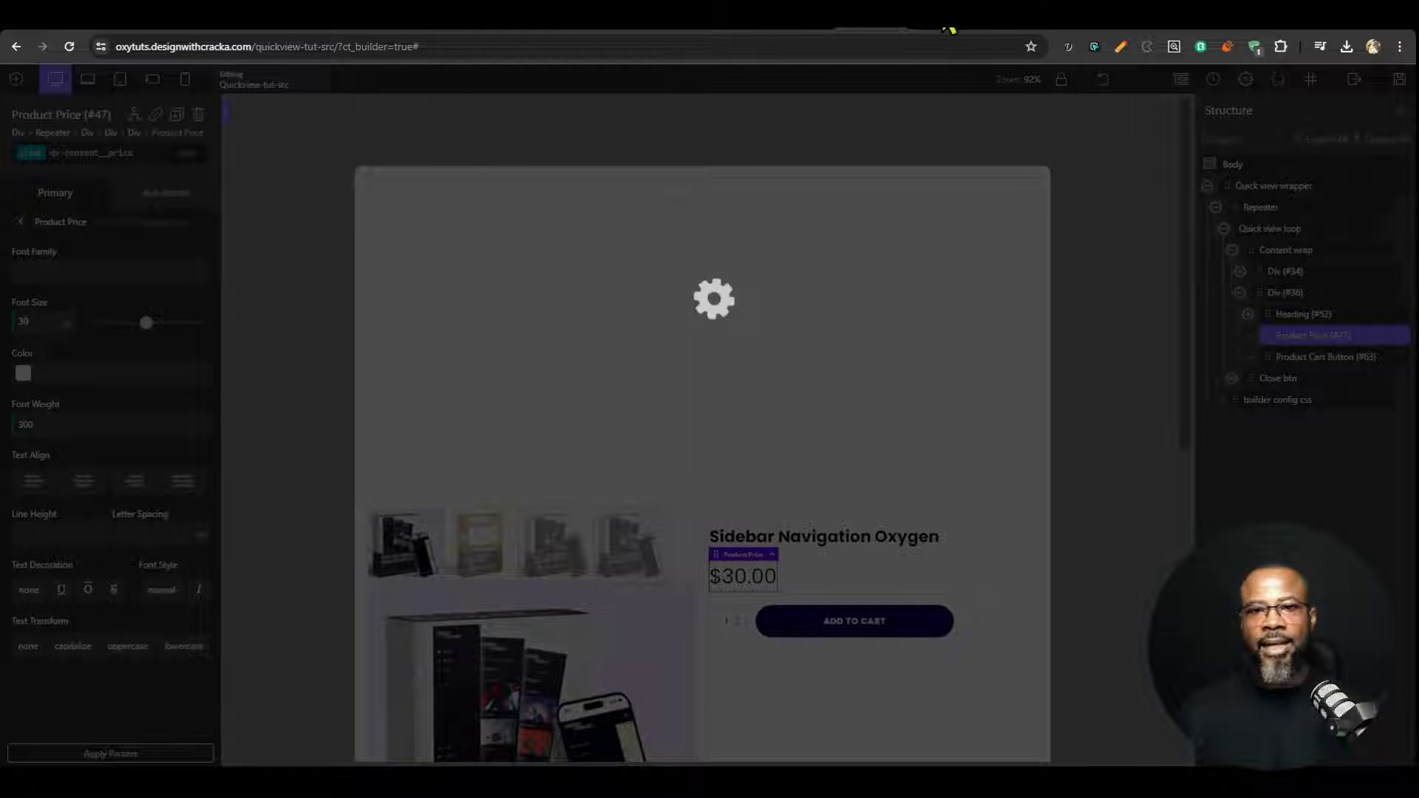
# Step: Reload the quick-view-tuts page and check the price styling in the Sidebar Navigation Breakdance quick view
pyautogui.click(953, 34)
pyautogui.hotkey('ctrl', 'r')
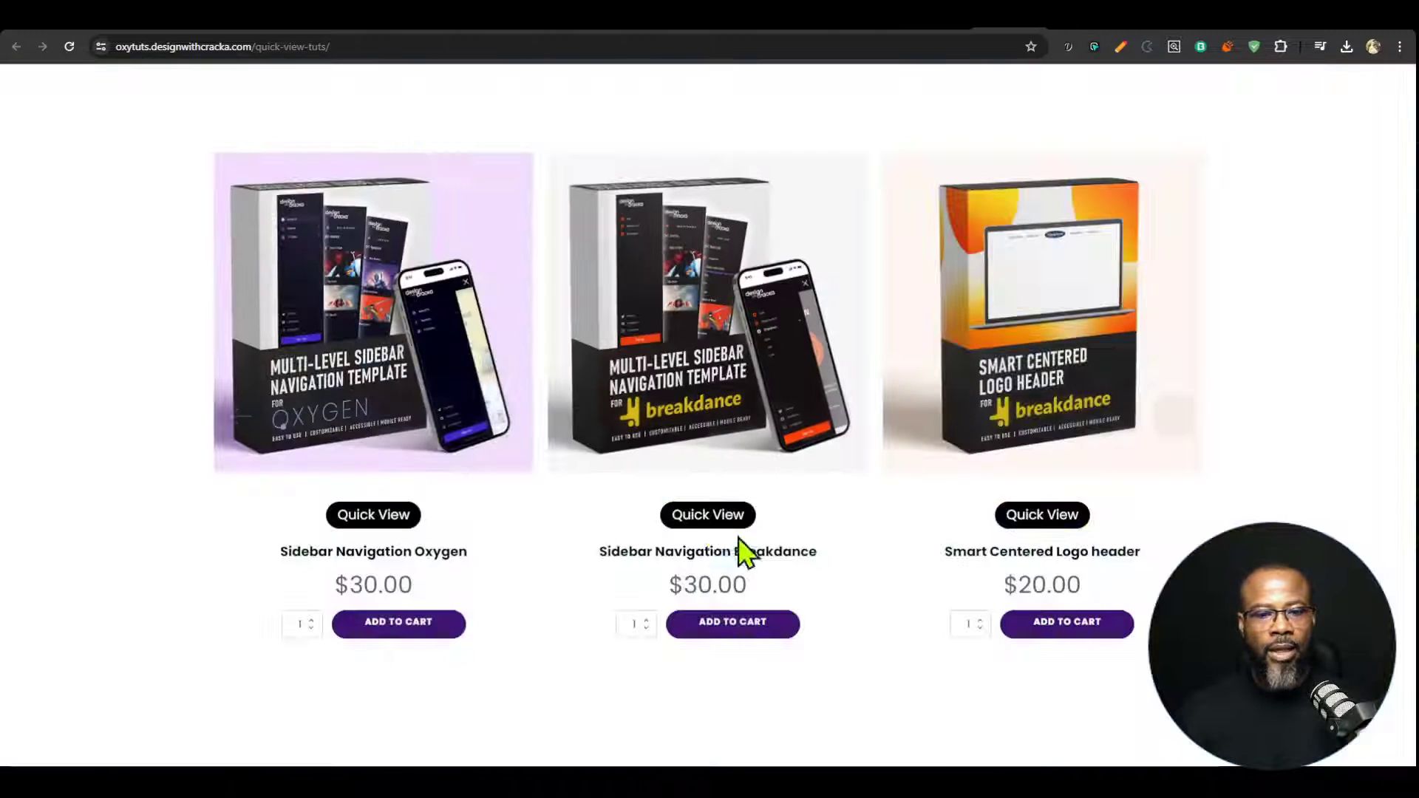
pyautogui.click(742, 515)
pyautogui.moveTo(735, 405); pyautogui.dragTo(714, 405)
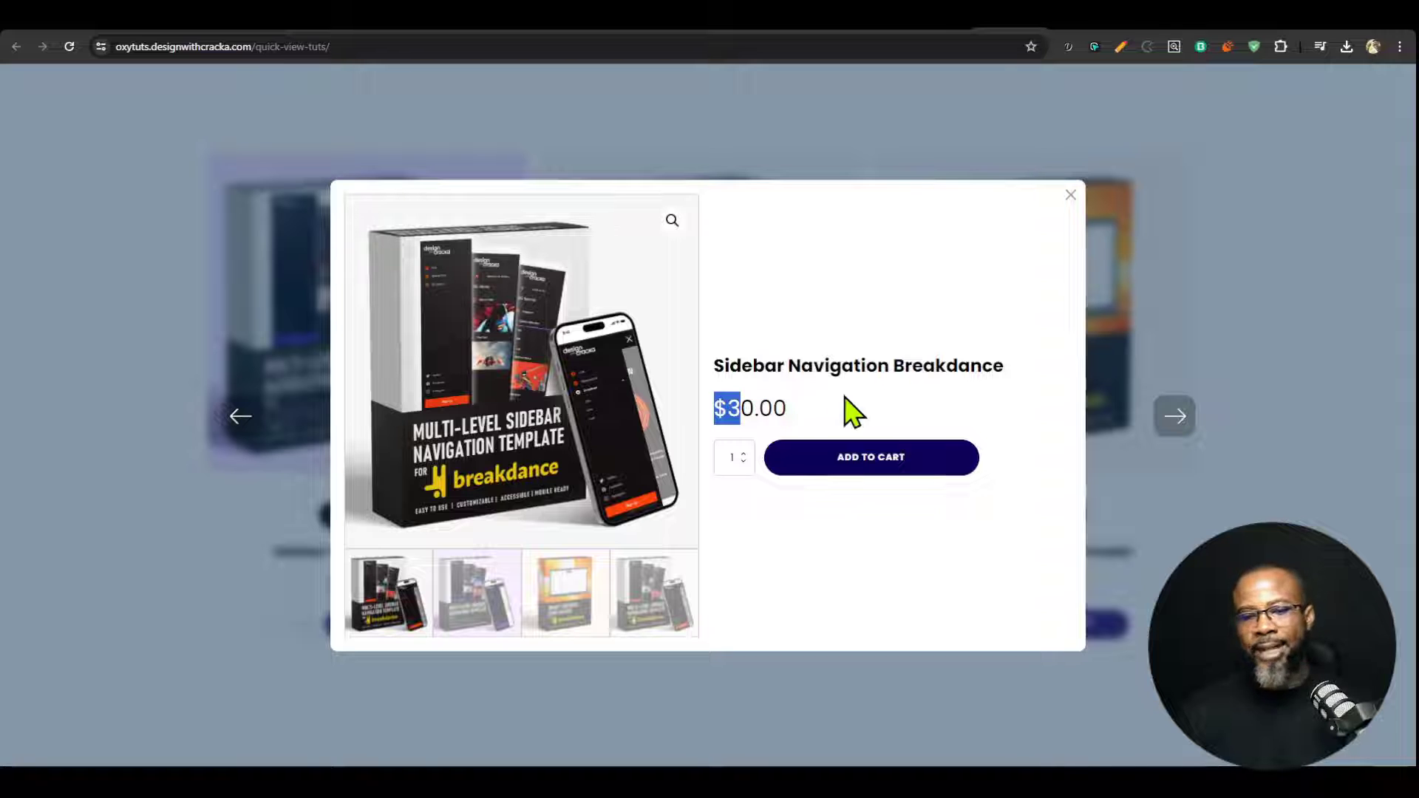
pyautogui.click(849, 405)
# Step: Inspect the Product Images element in the builder, and advance the front-end quick view to the next product to compare its gallery
pyautogui.click(891, 28)
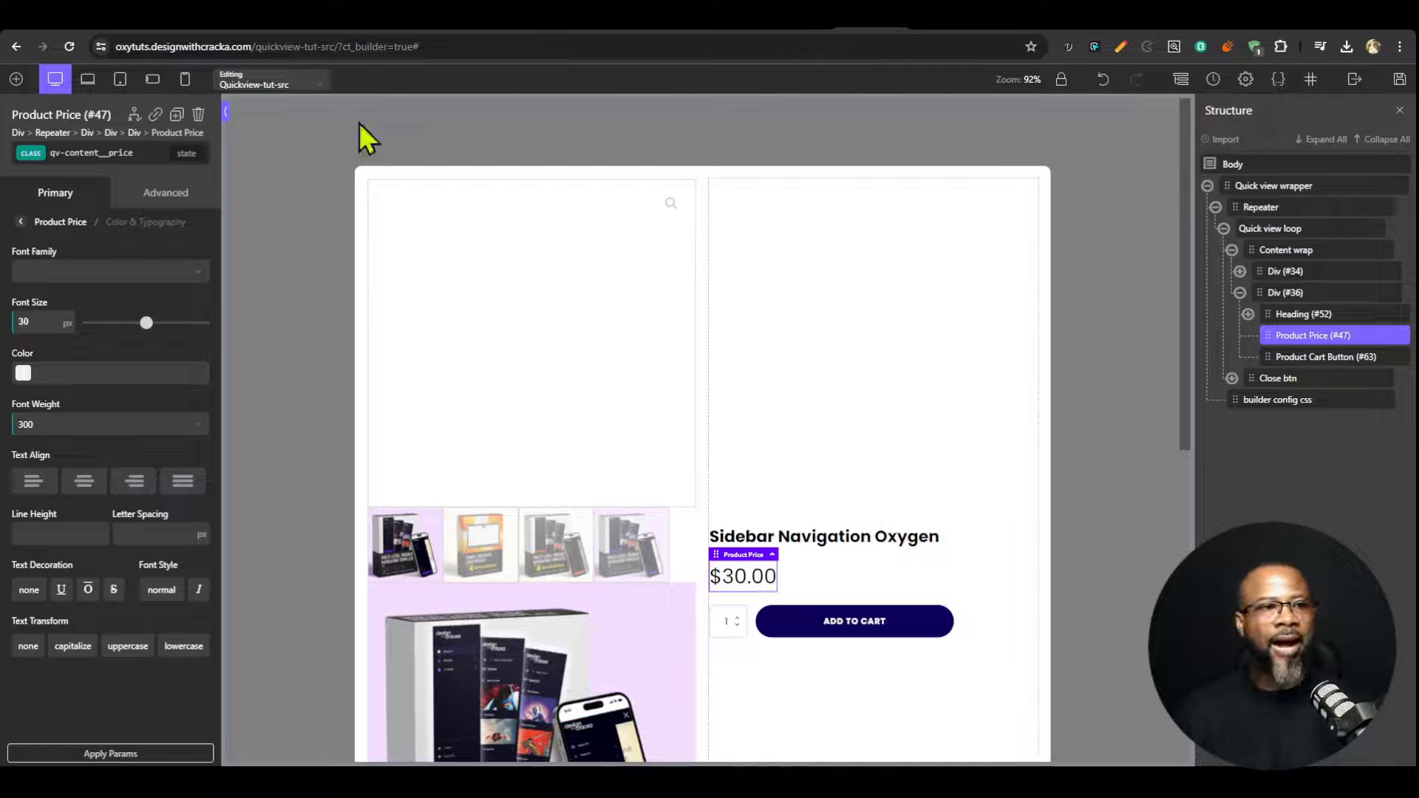
pyautogui.click(623, 562)
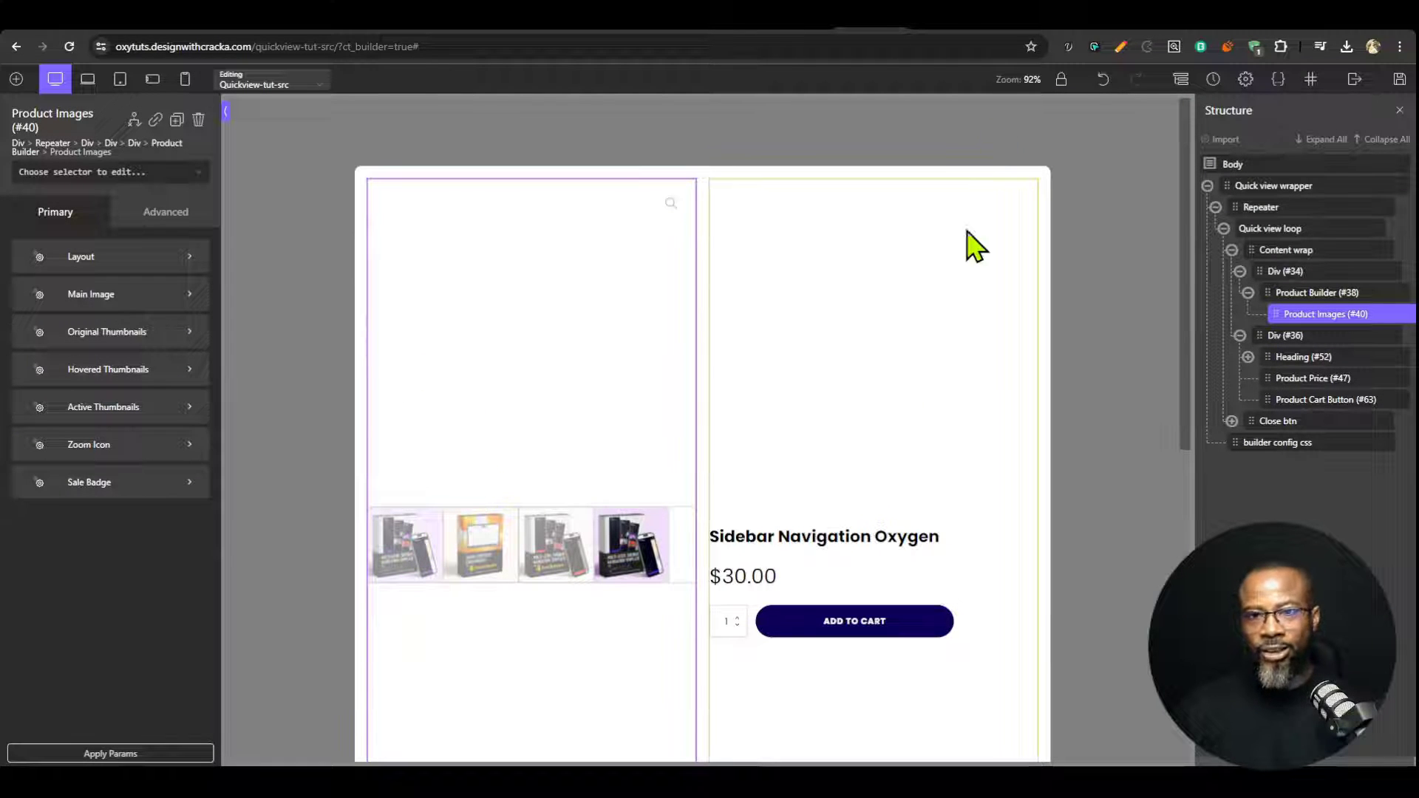
pyautogui.click(1027, 31)
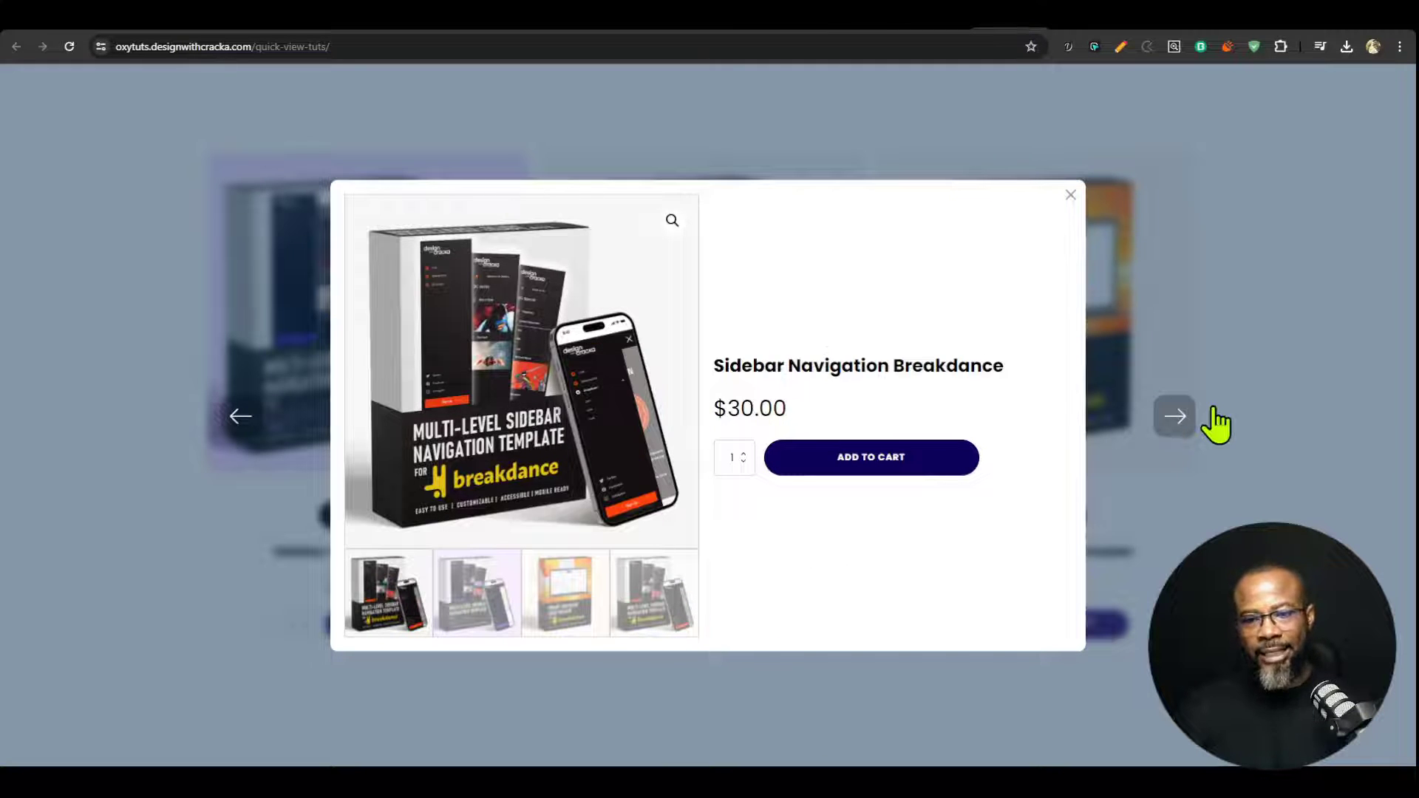
pyautogui.click(1181, 427)
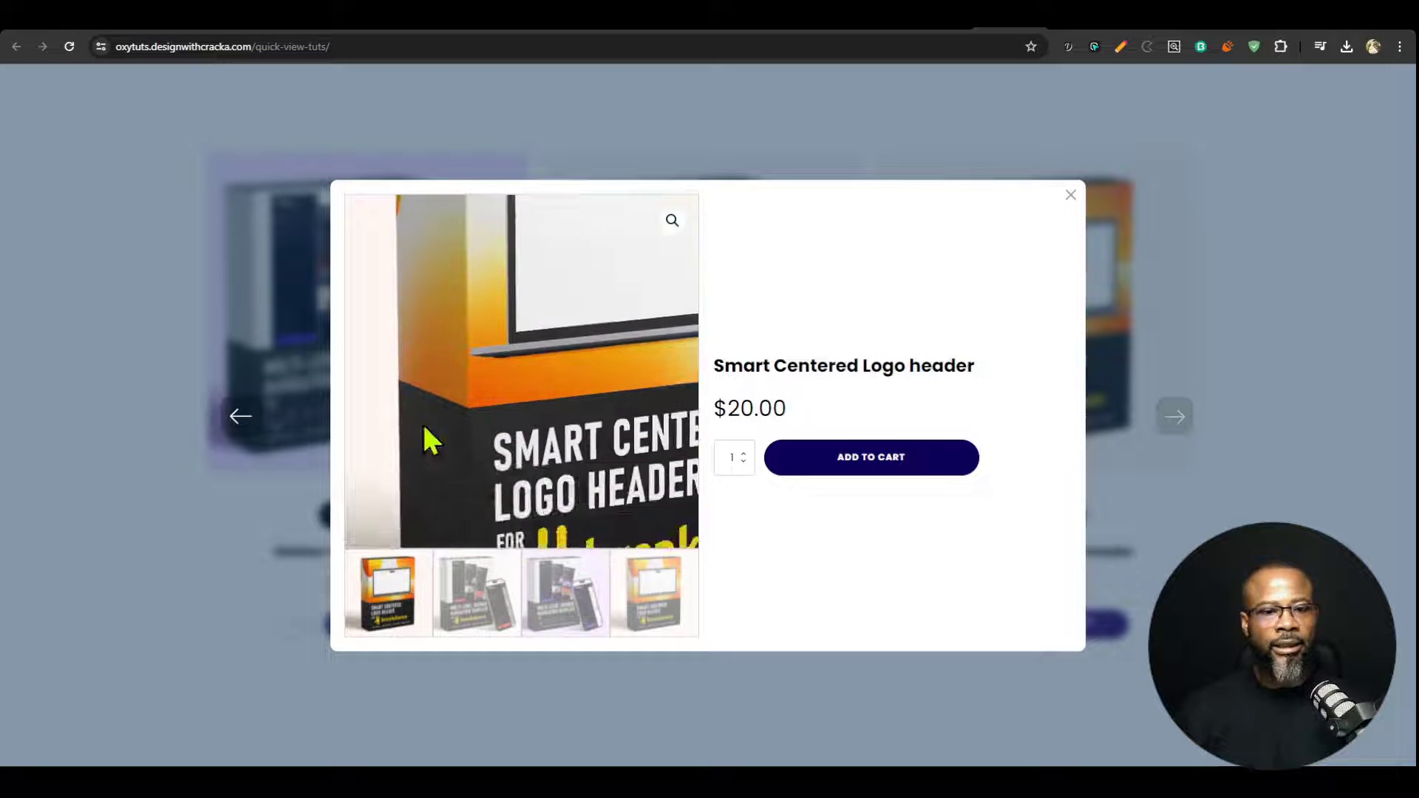
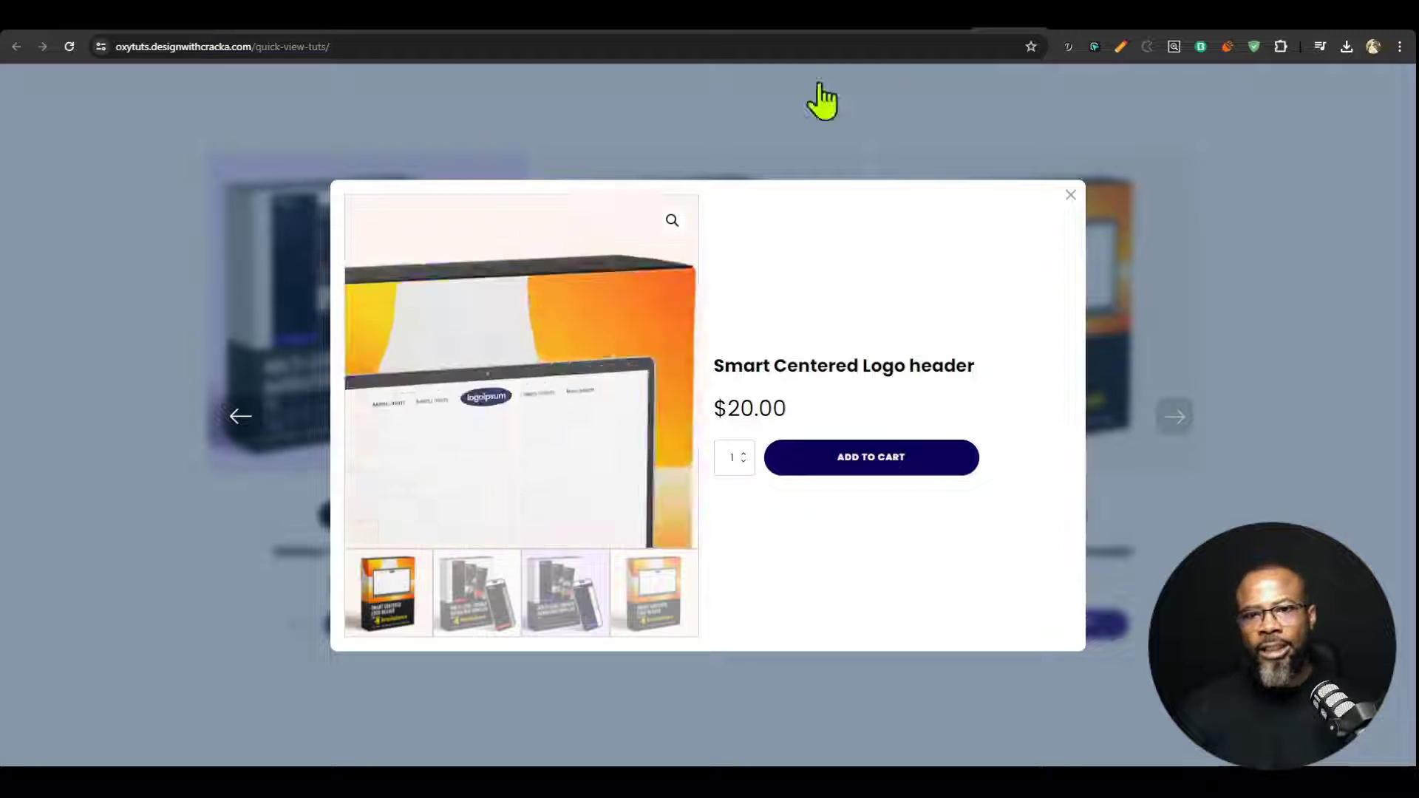
# Step: Set quickViewLocation to 'left' in the Dynamic lightbox Code of the Quick view tuts page and save
pyautogui.click(940, 28)
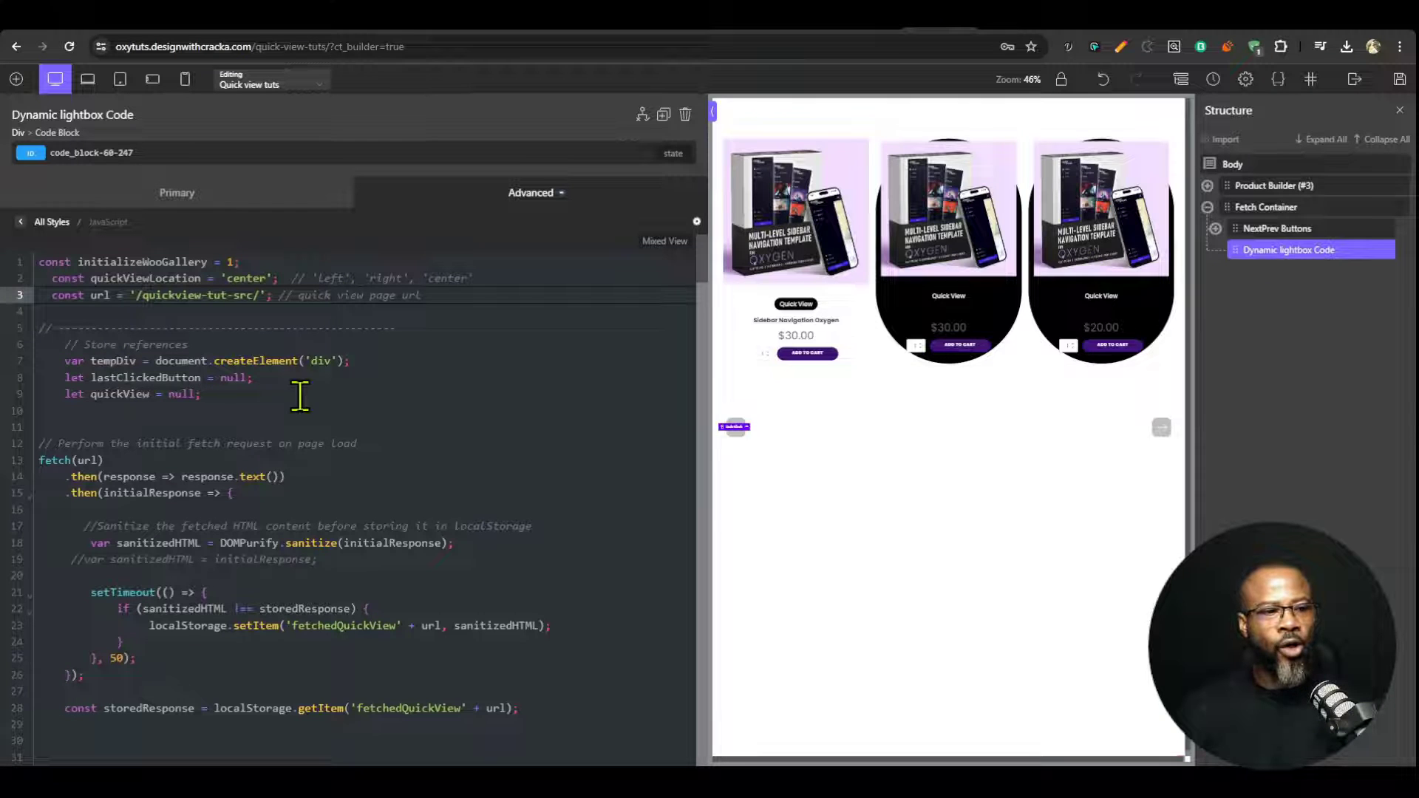
pyautogui.doubleClick(237, 278)
pyautogui.write('lef')
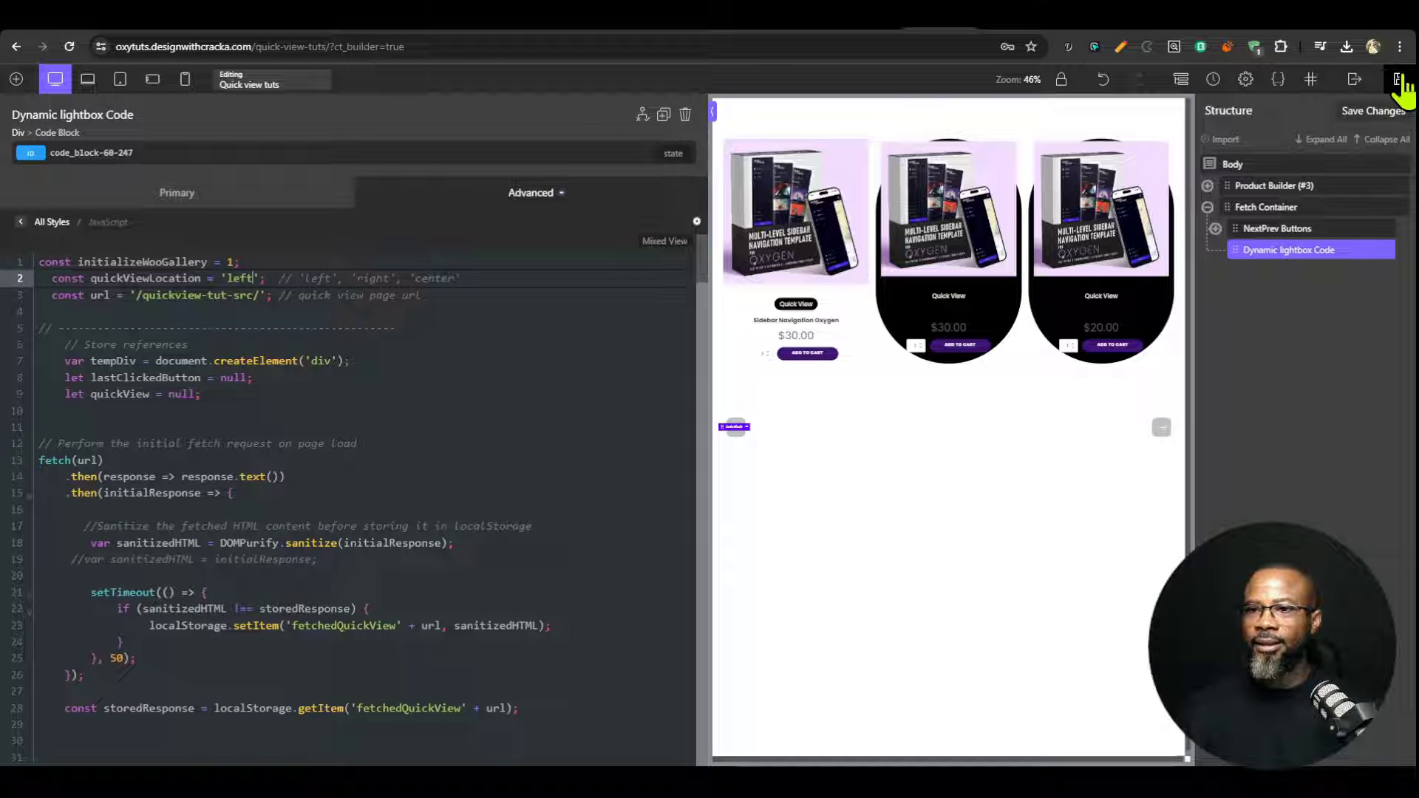
pyautogui.click(1399, 80)
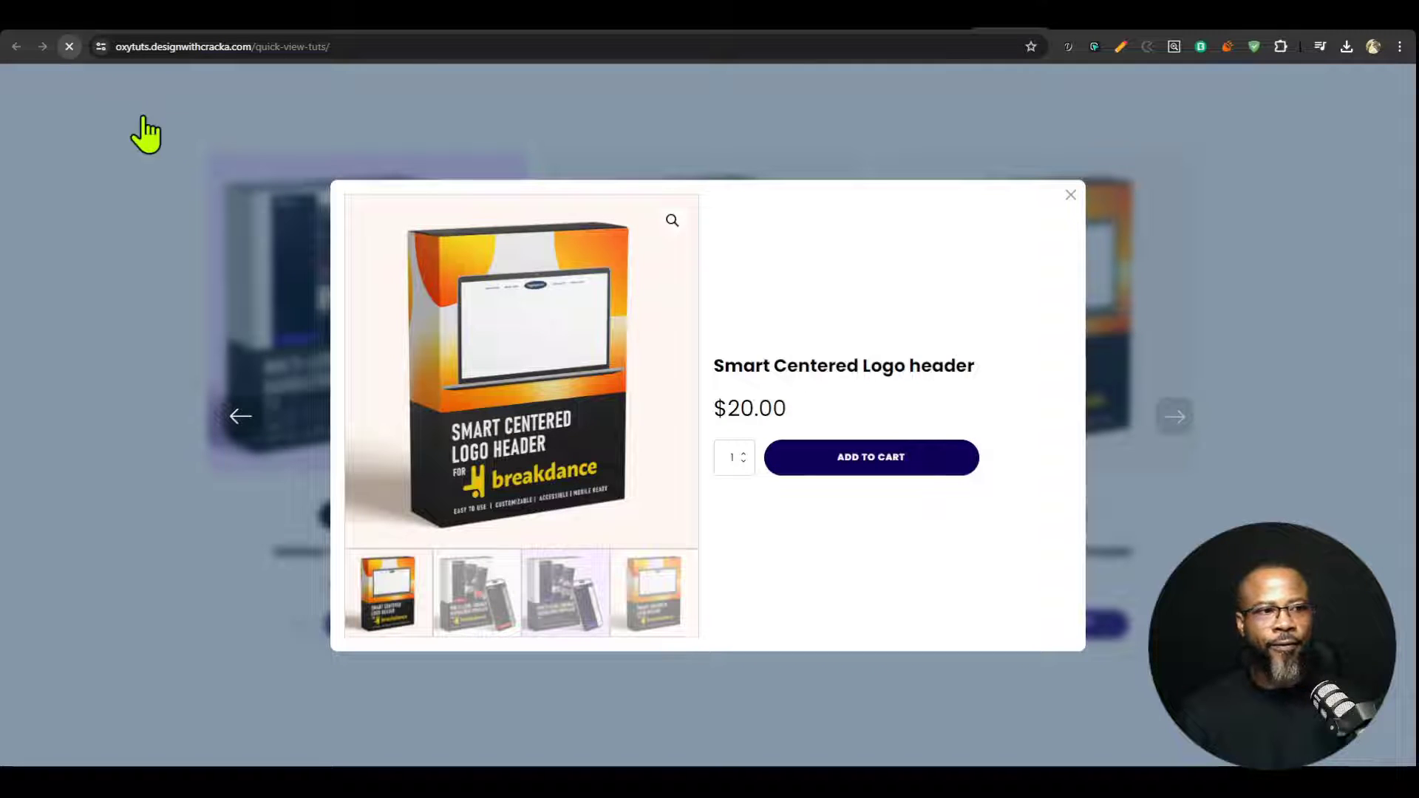
# Step: Reload the quick-view-tuts page and open the quick view of Sidebar Navigation Oxygen to check the left placement
pyautogui.click(148, 301)
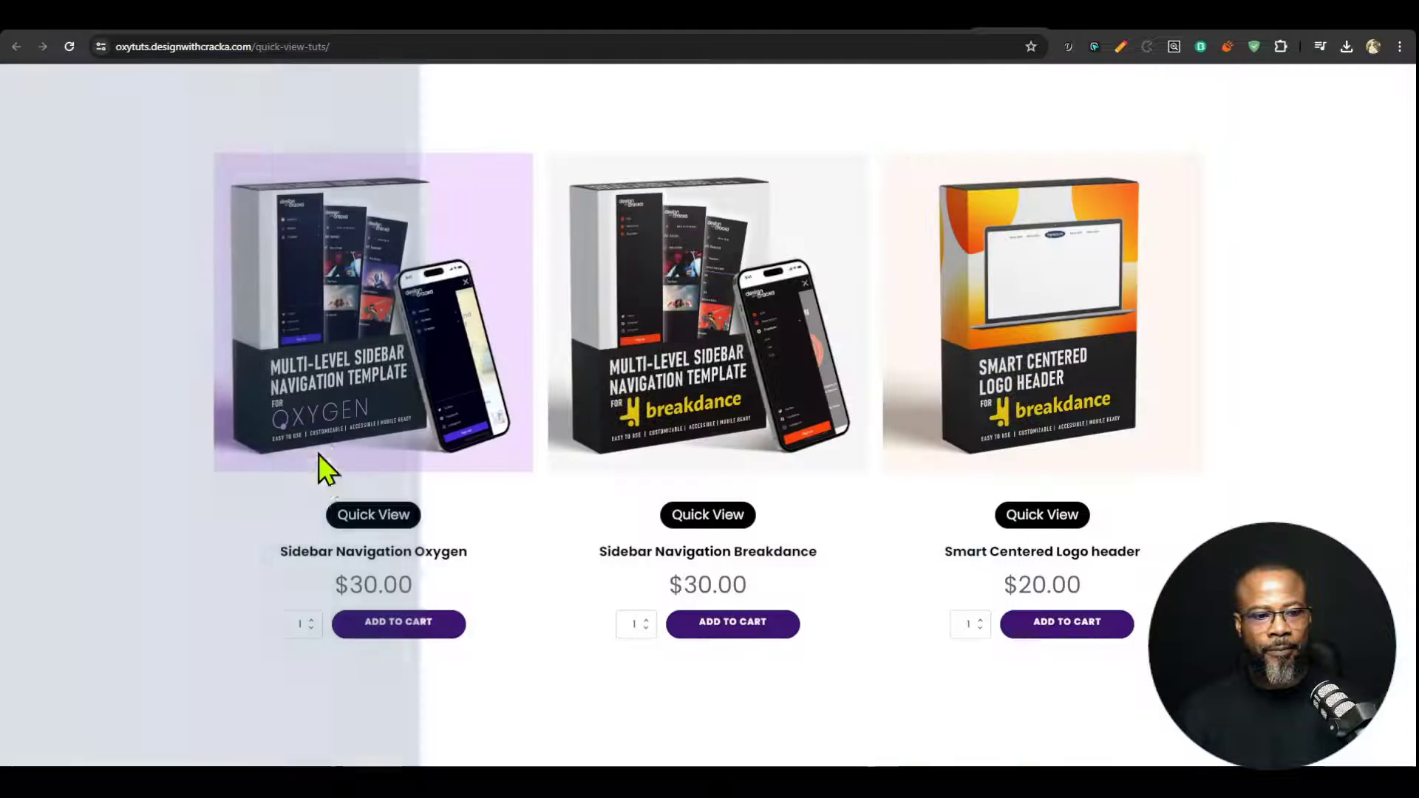
pyautogui.click(374, 516)
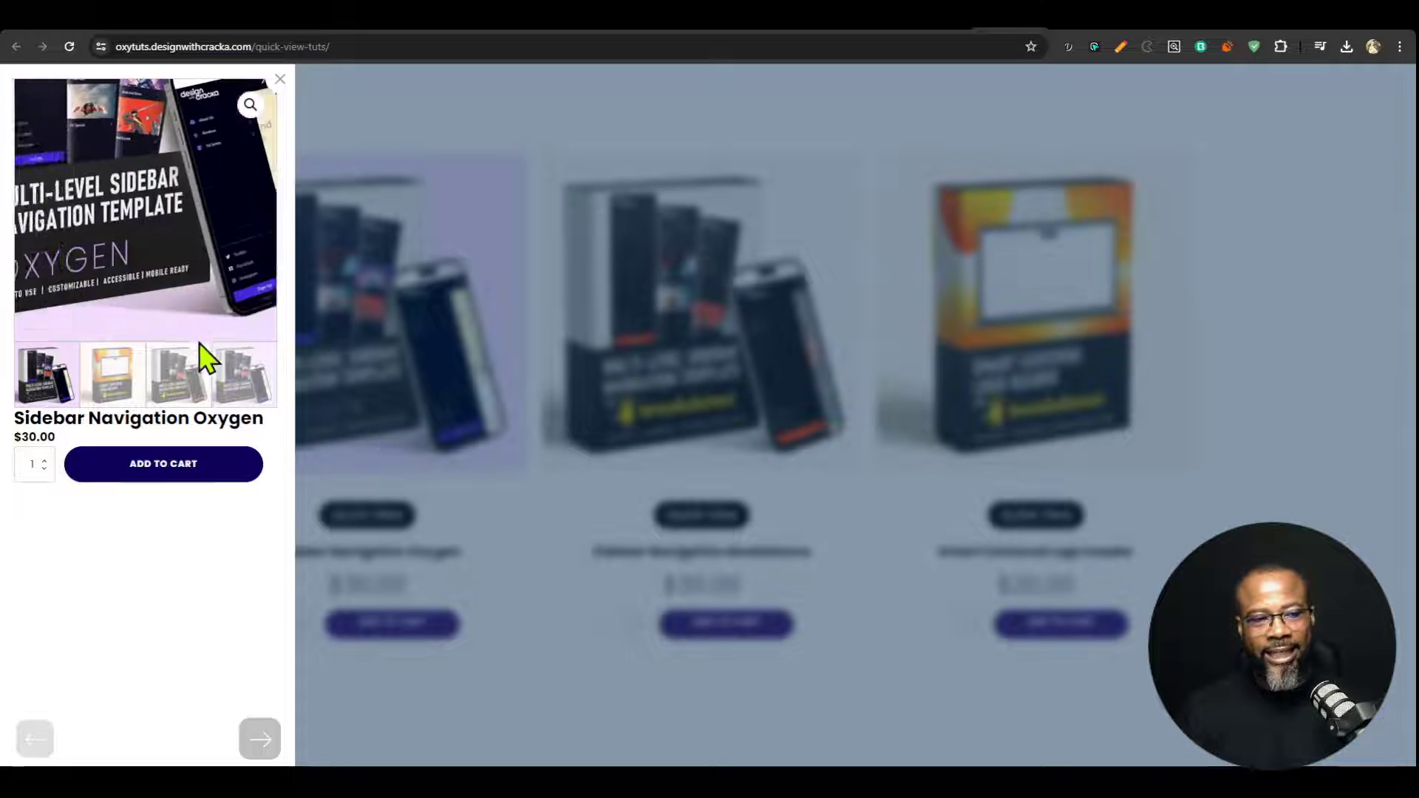
# Step: Add the existing class 'left' to the Quick view loop element in the Quickview-tut-src template
pyautogui.click(888, 30)
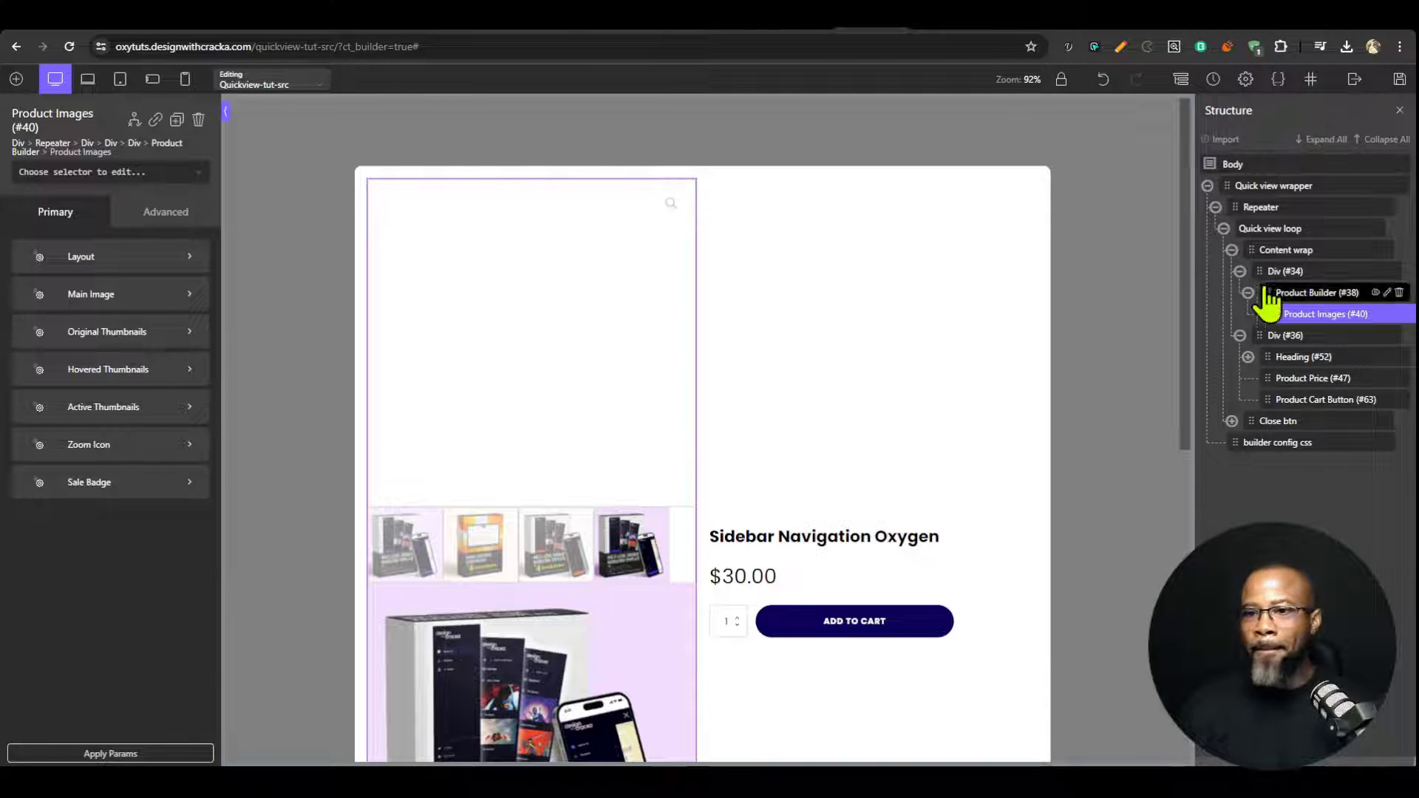
pyautogui.click(1231, 250)
pyautogui.click(1224, 228)
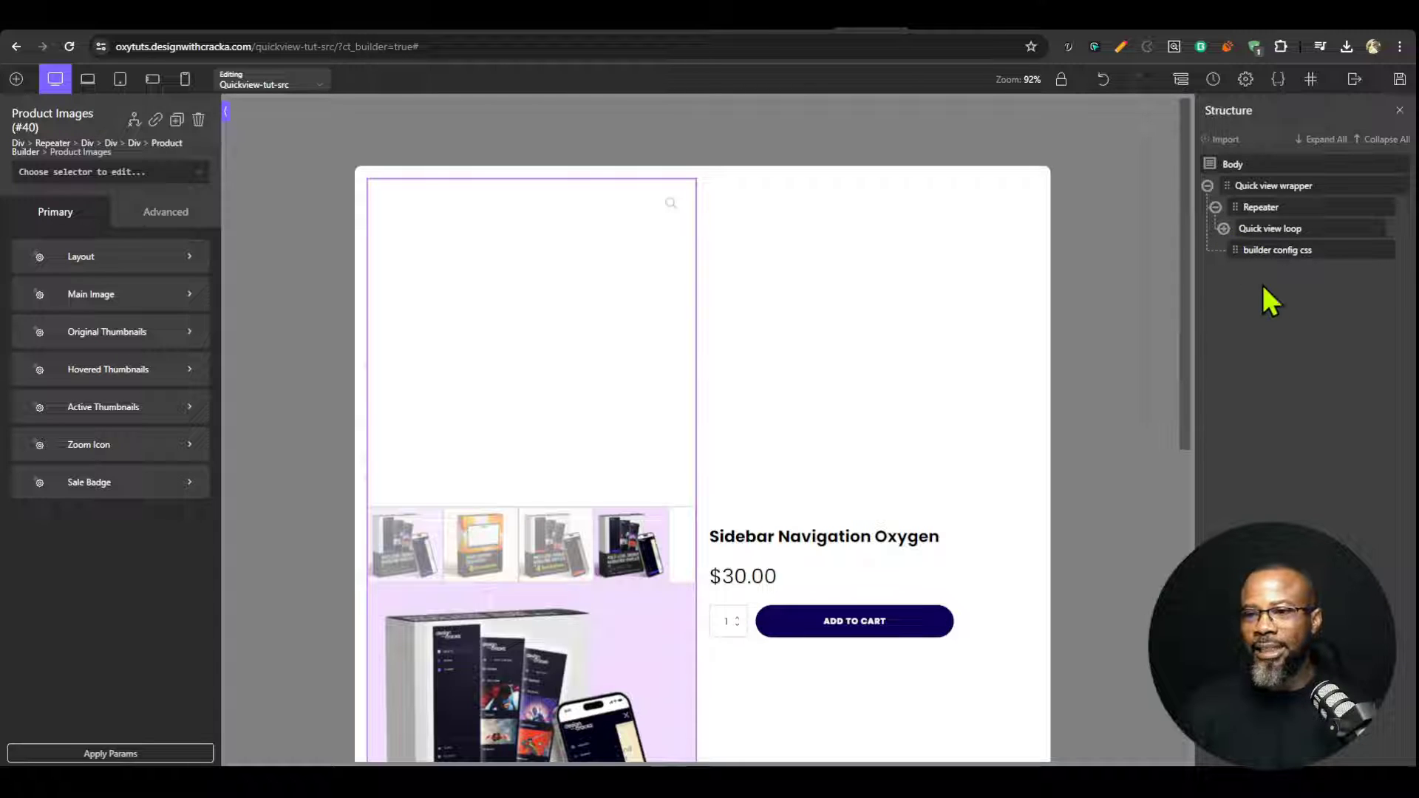
pyautogui.click(1257, 230)
pyautogui.click(1224, 230)
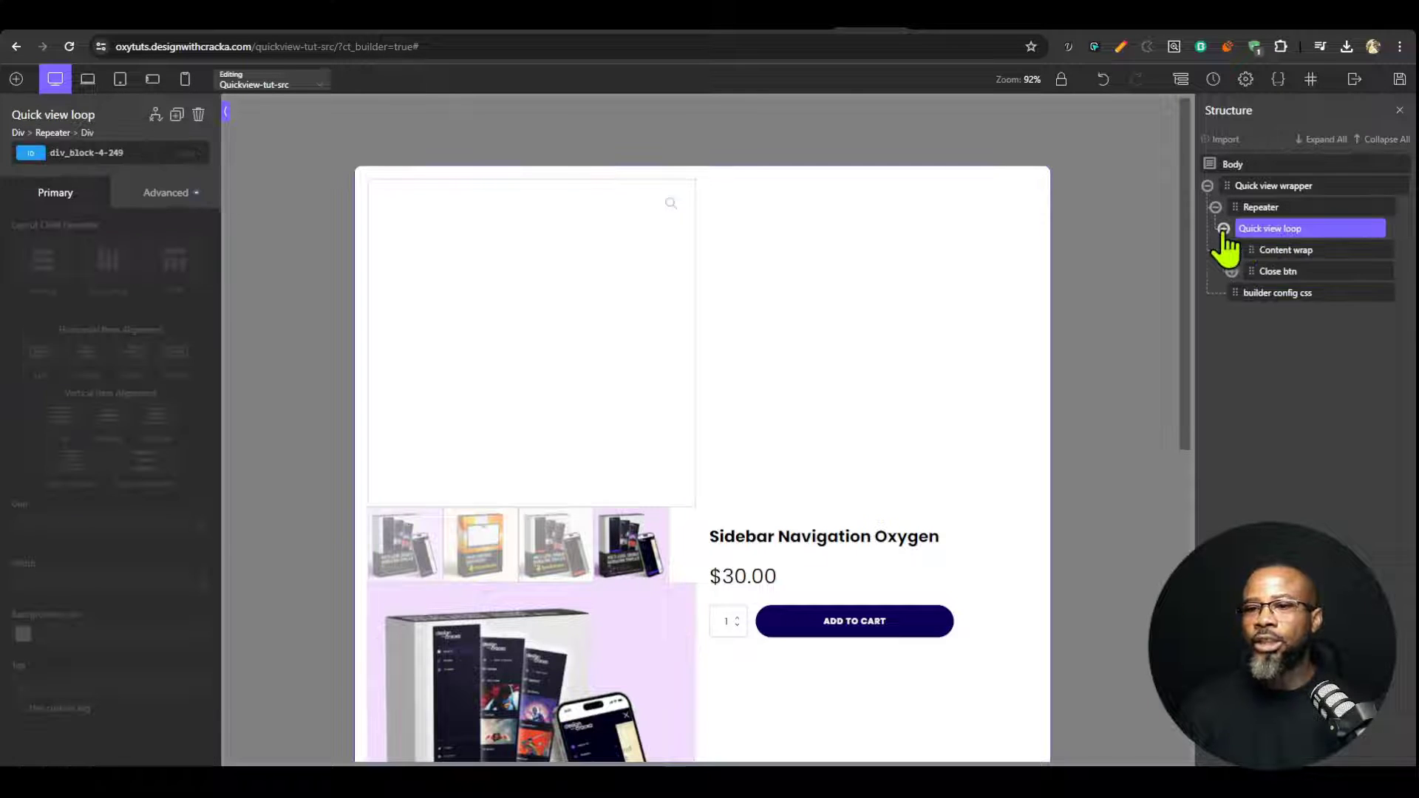
pyautogui.click(113, 152)
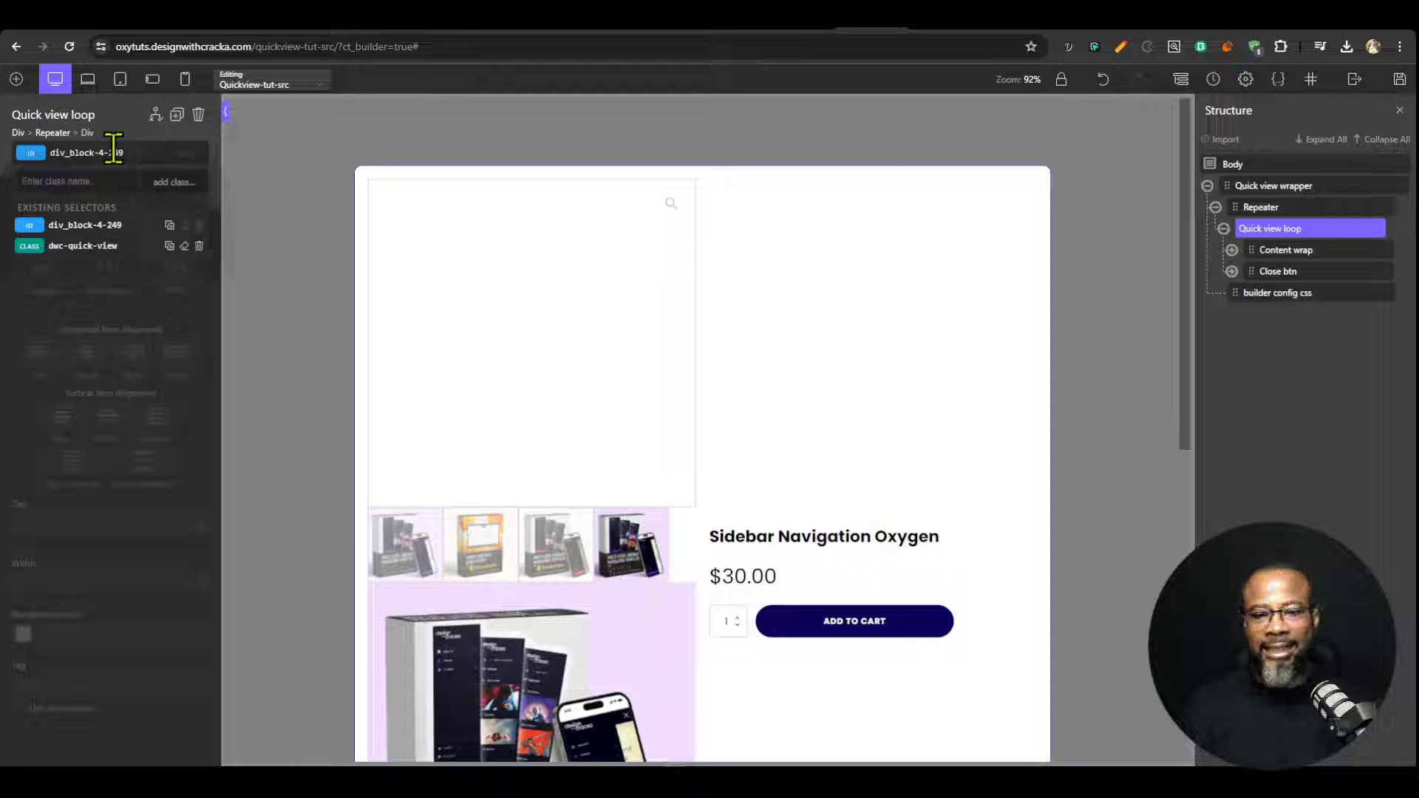
pyautogui.write('left')
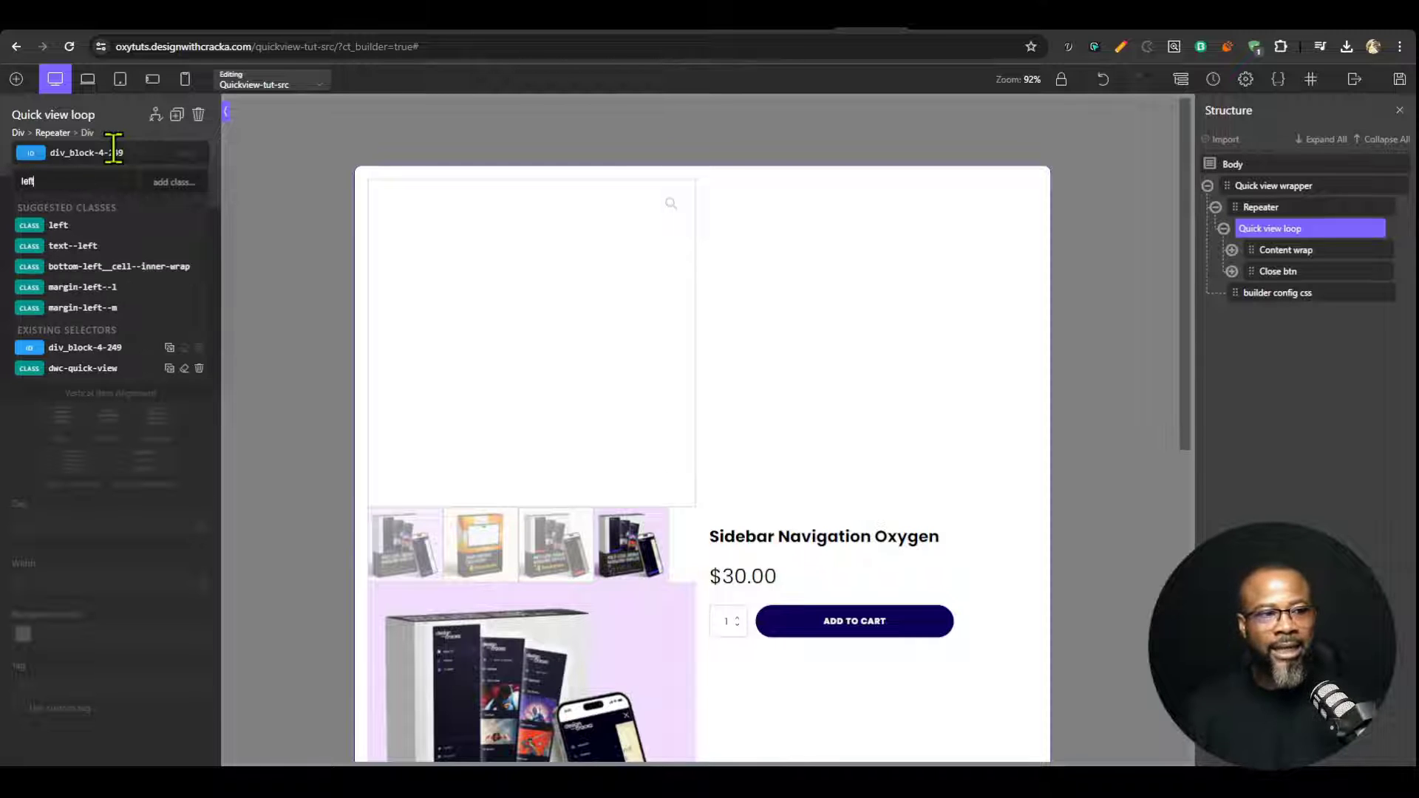
pyautogui.click(112, 223)
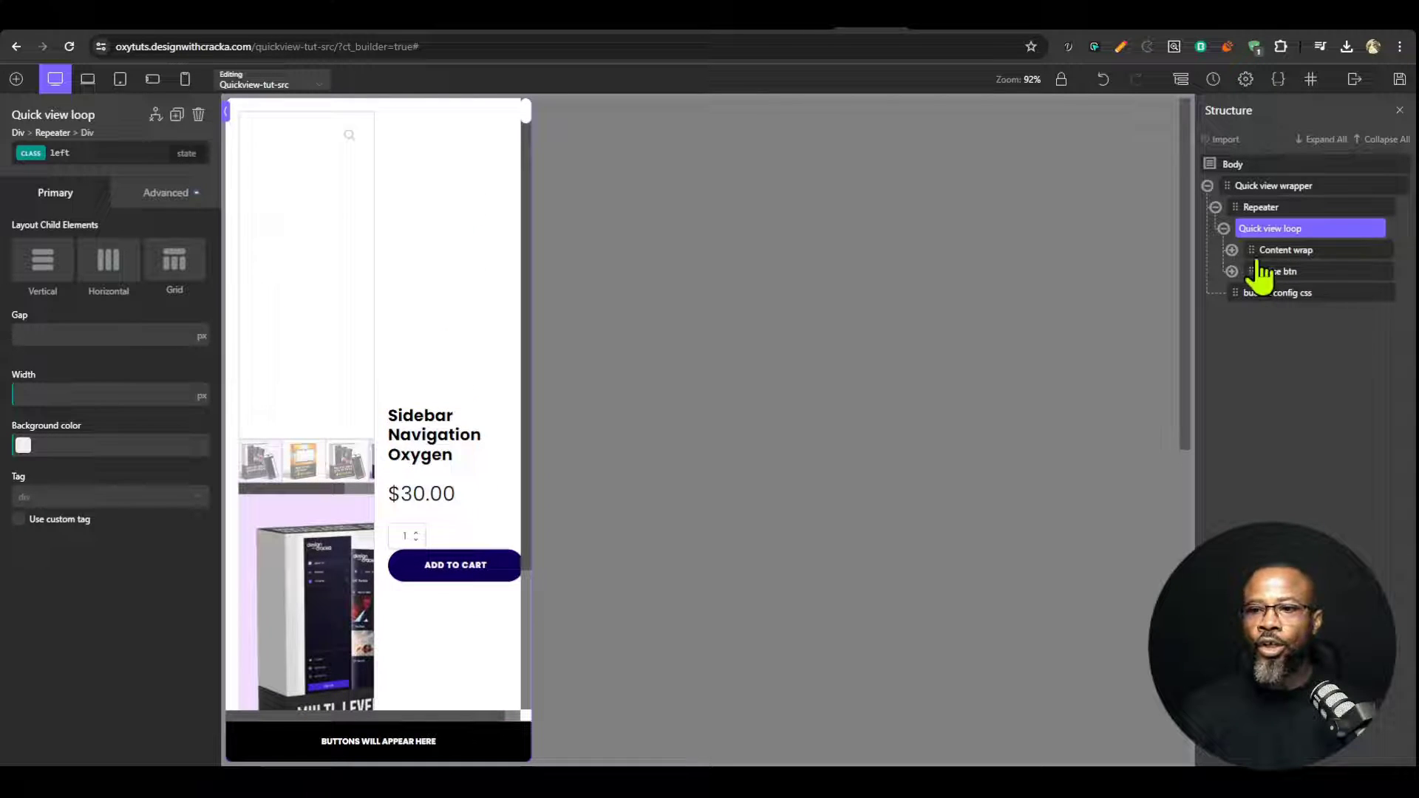
# Step: Set the grid column count of the Content wrap's quick-view-inner class to 1 on the desktop breakpoint
pyautogui.click(1231, 250)
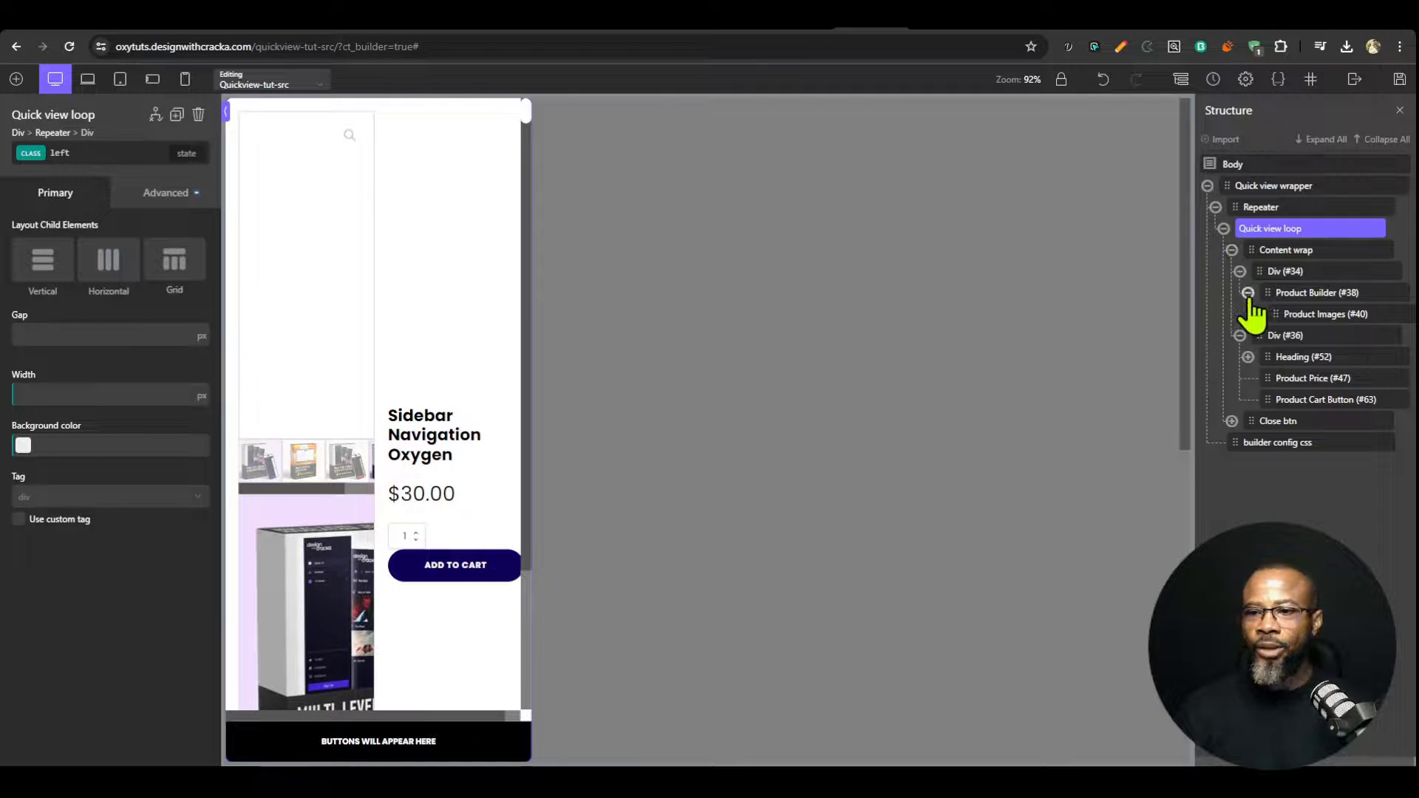
pyautogui.click(1247, 293)
pyautogui.click(1240, 271)
pyautogui.click(1240, 293)
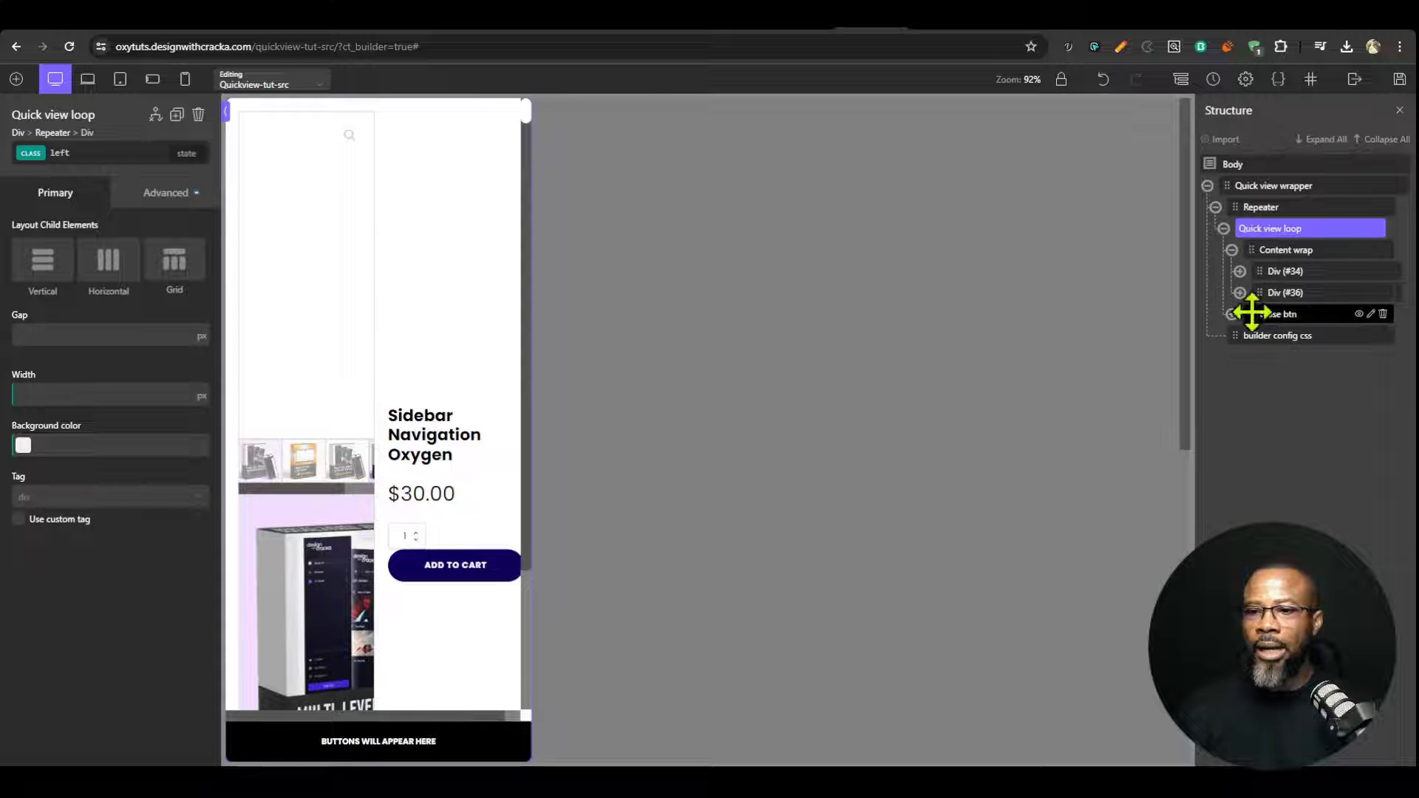
pyautogui.click(1290, 251)
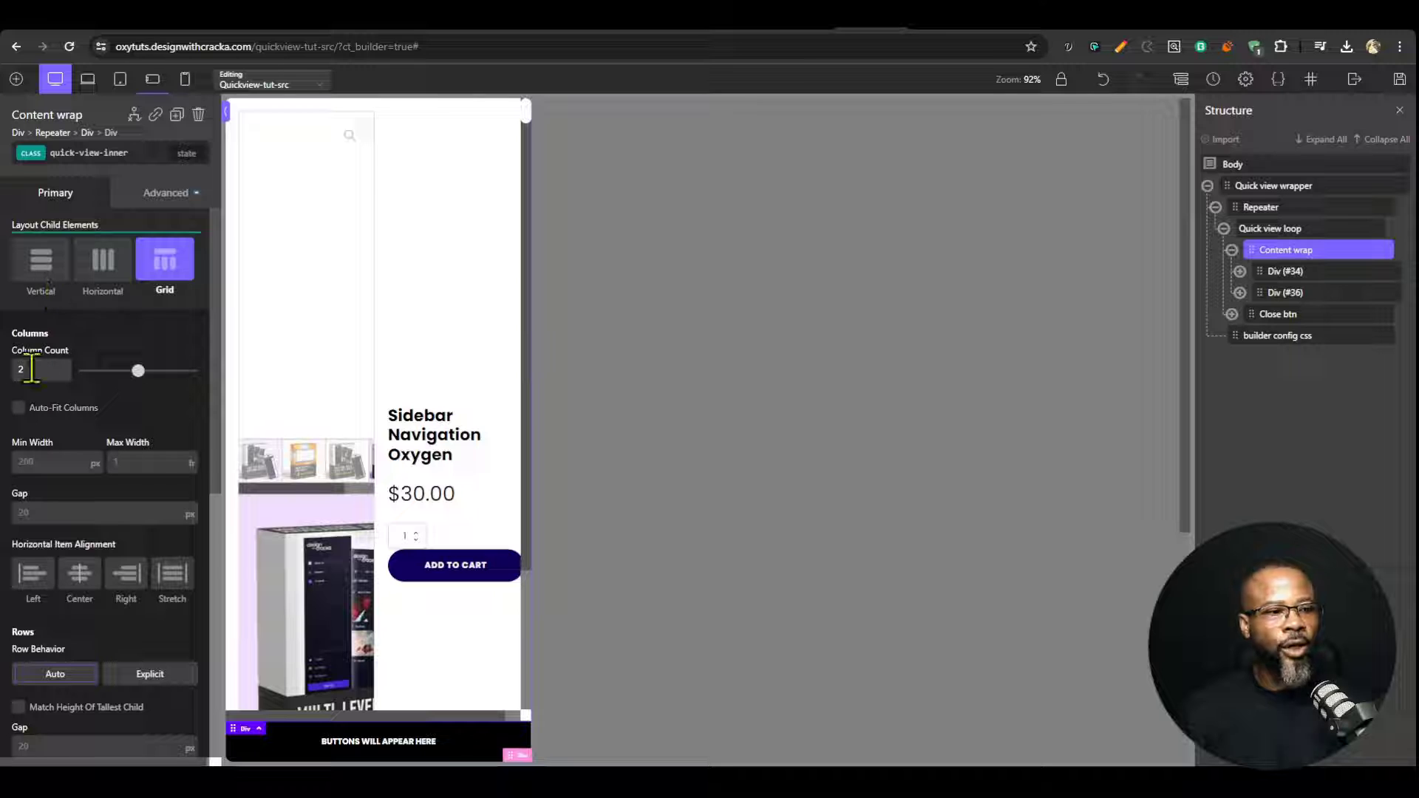
pyautogui.write('1')
pyautogui.scroll(-5, 406, 473)
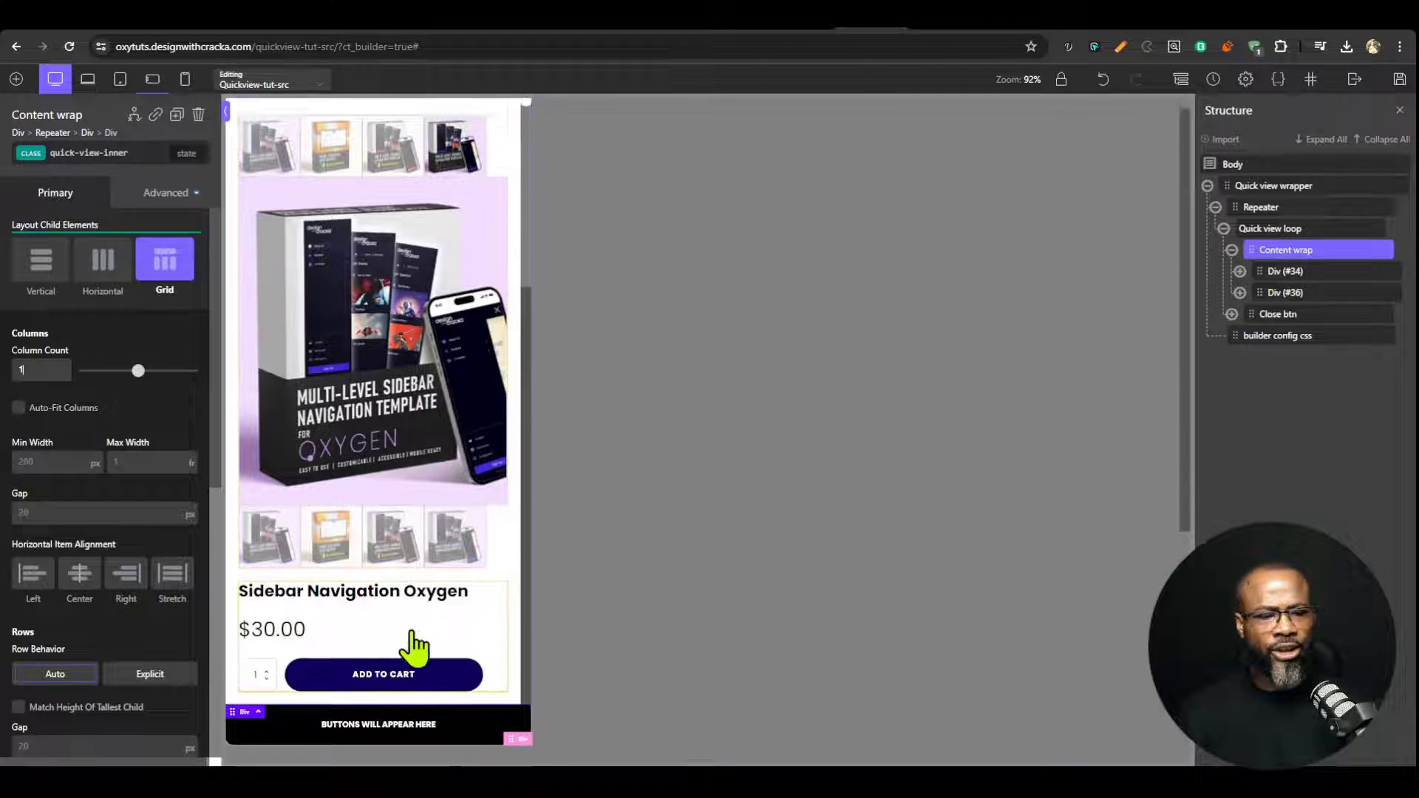
# Step: Clear and reapply the grid layout of Content wrap at the phone landscape breakpoint, and return to the desktop breakpoint
pyautogui.click(119, 79)
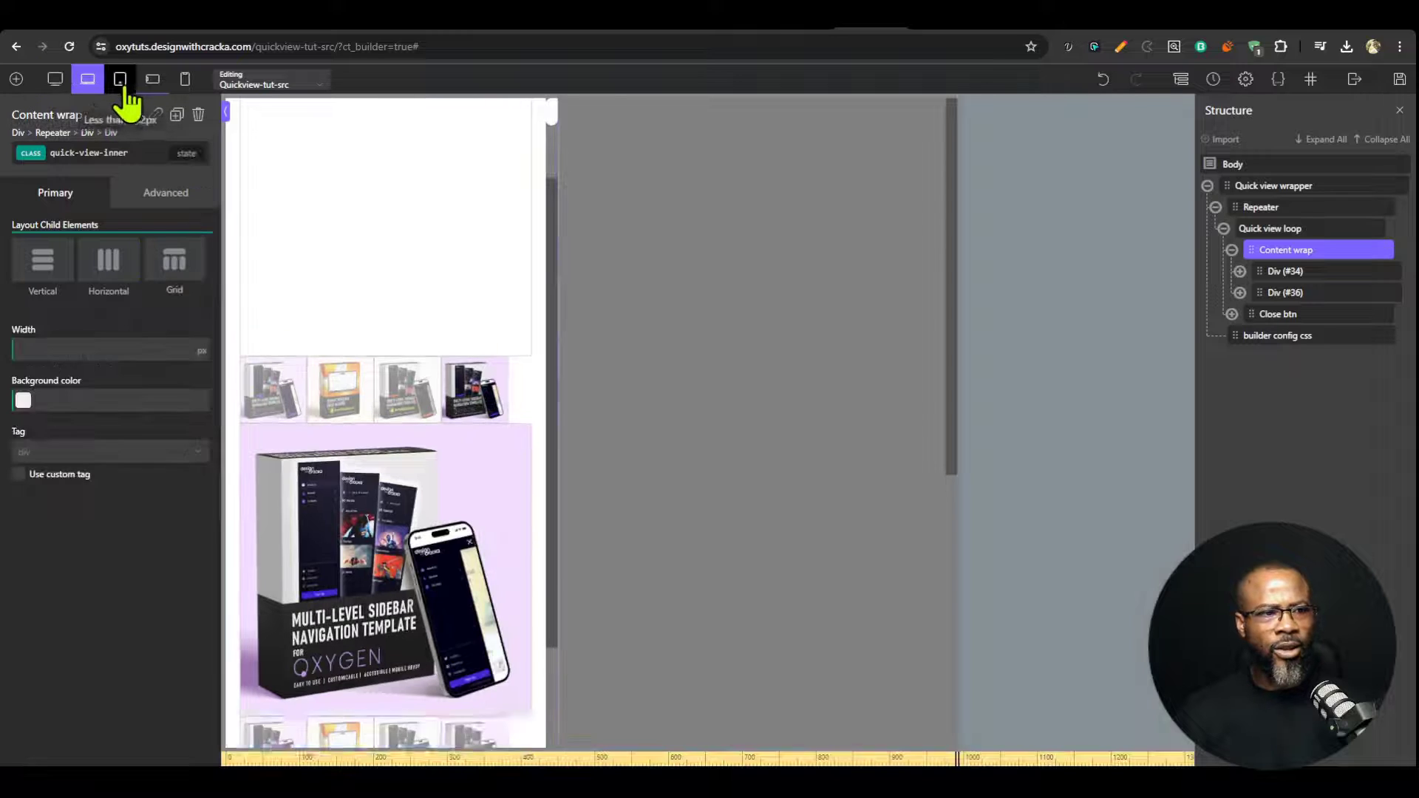
pyautogui.click(148, 88)
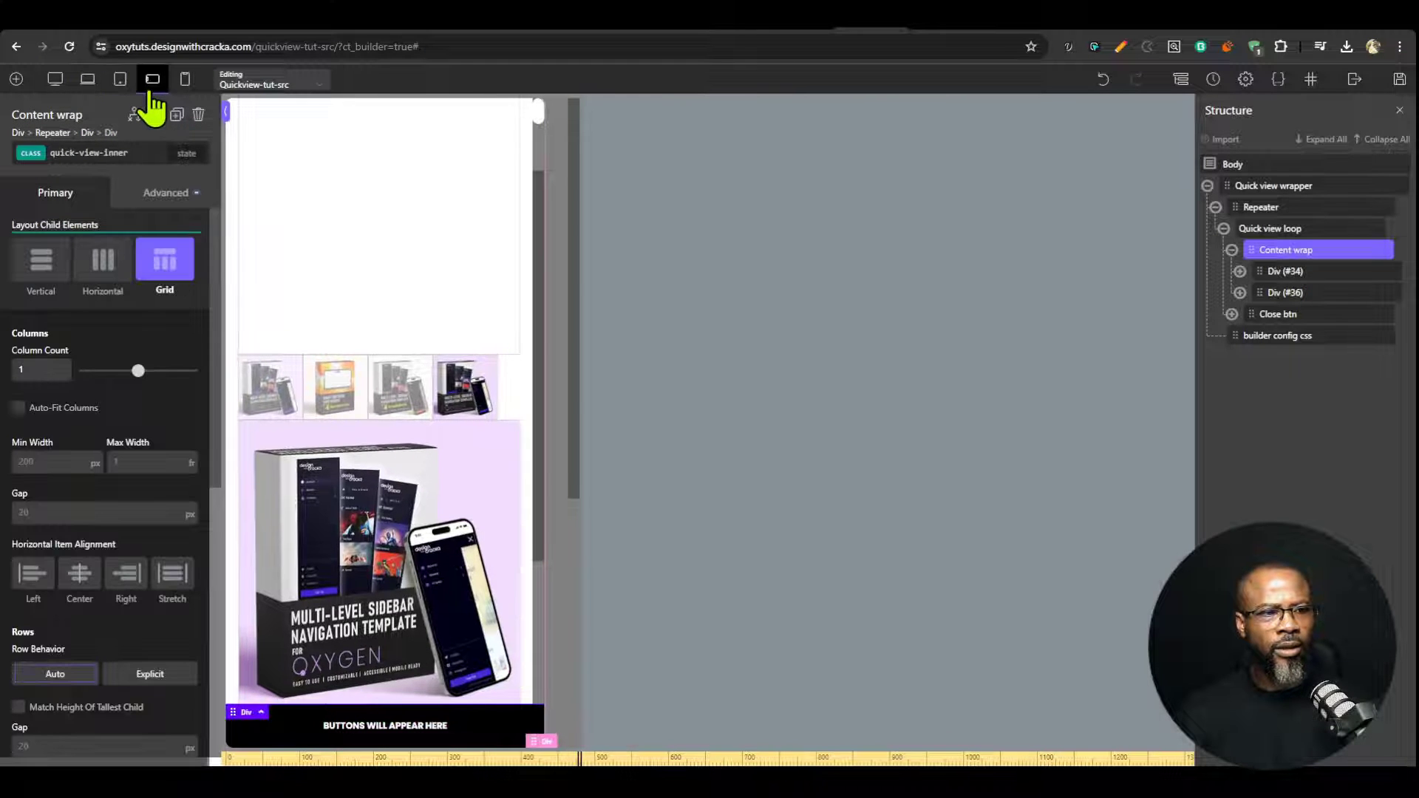
pyautogui.click(176, 275)
pyautogui.click(181, 277)
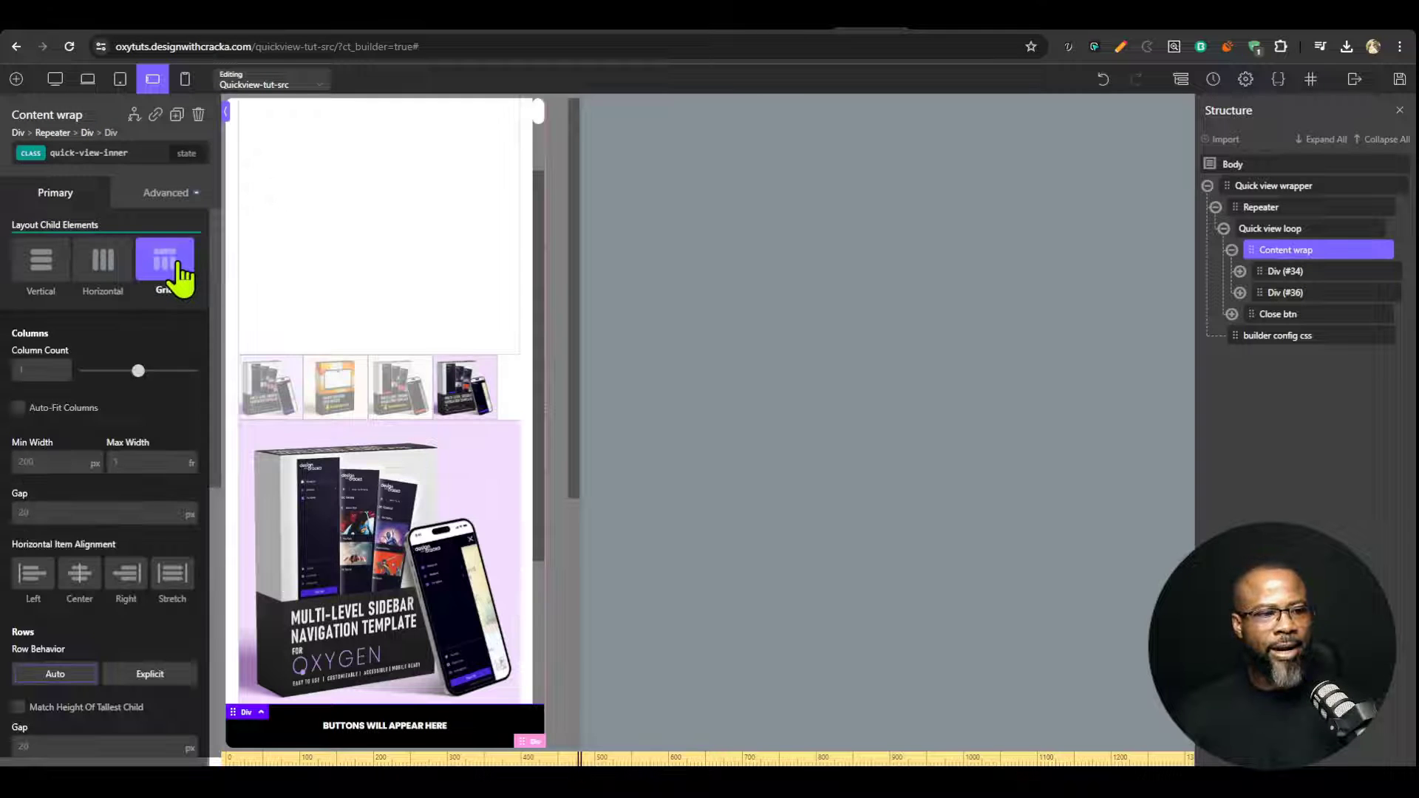
pyautogui.click(55, 78)
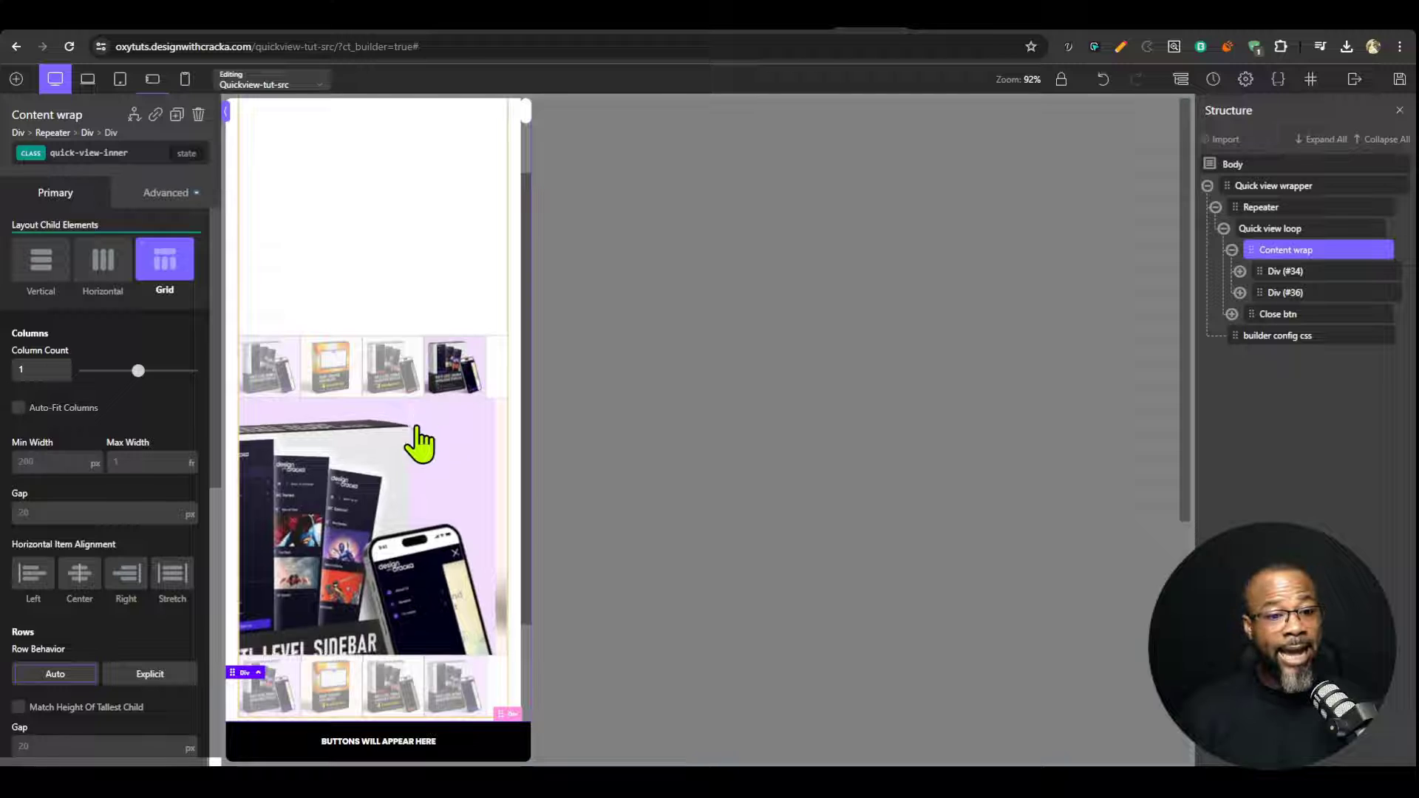
# Step: Review the selectors applied to the Quick view loop element and save the Quickview-tut-src template
pyautogui.click(1285, 230)
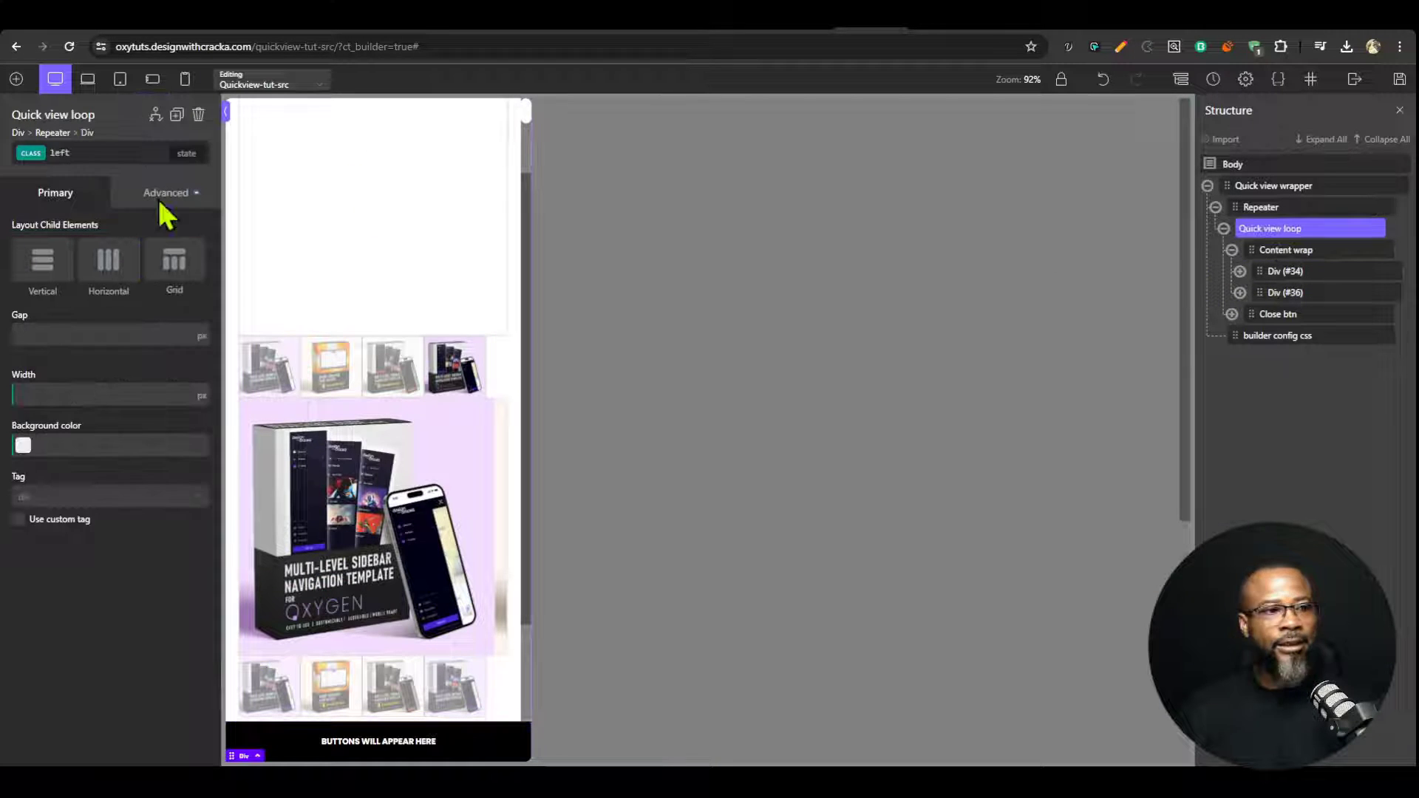
pyautogui.click(126, 155)
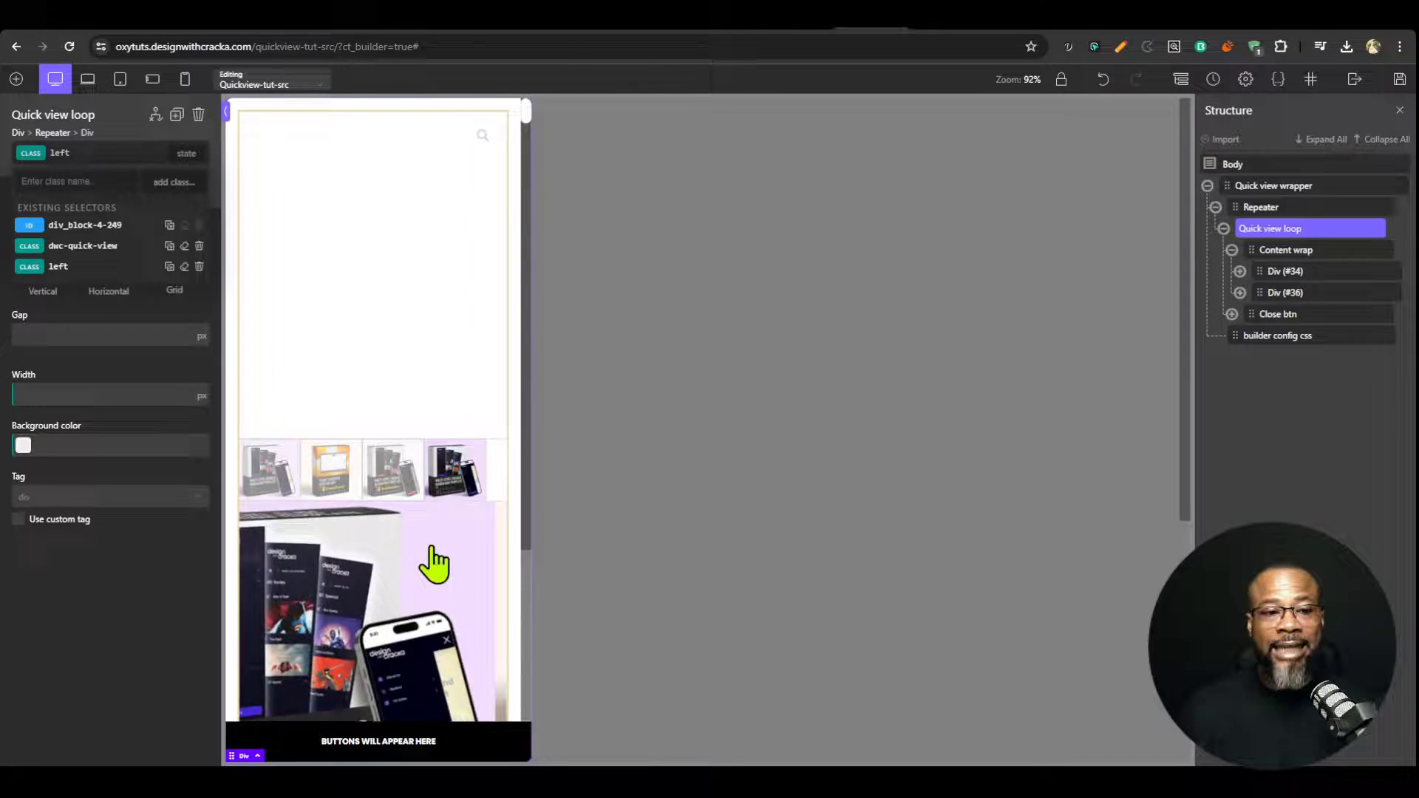
pyautogui.click(1398, 80)
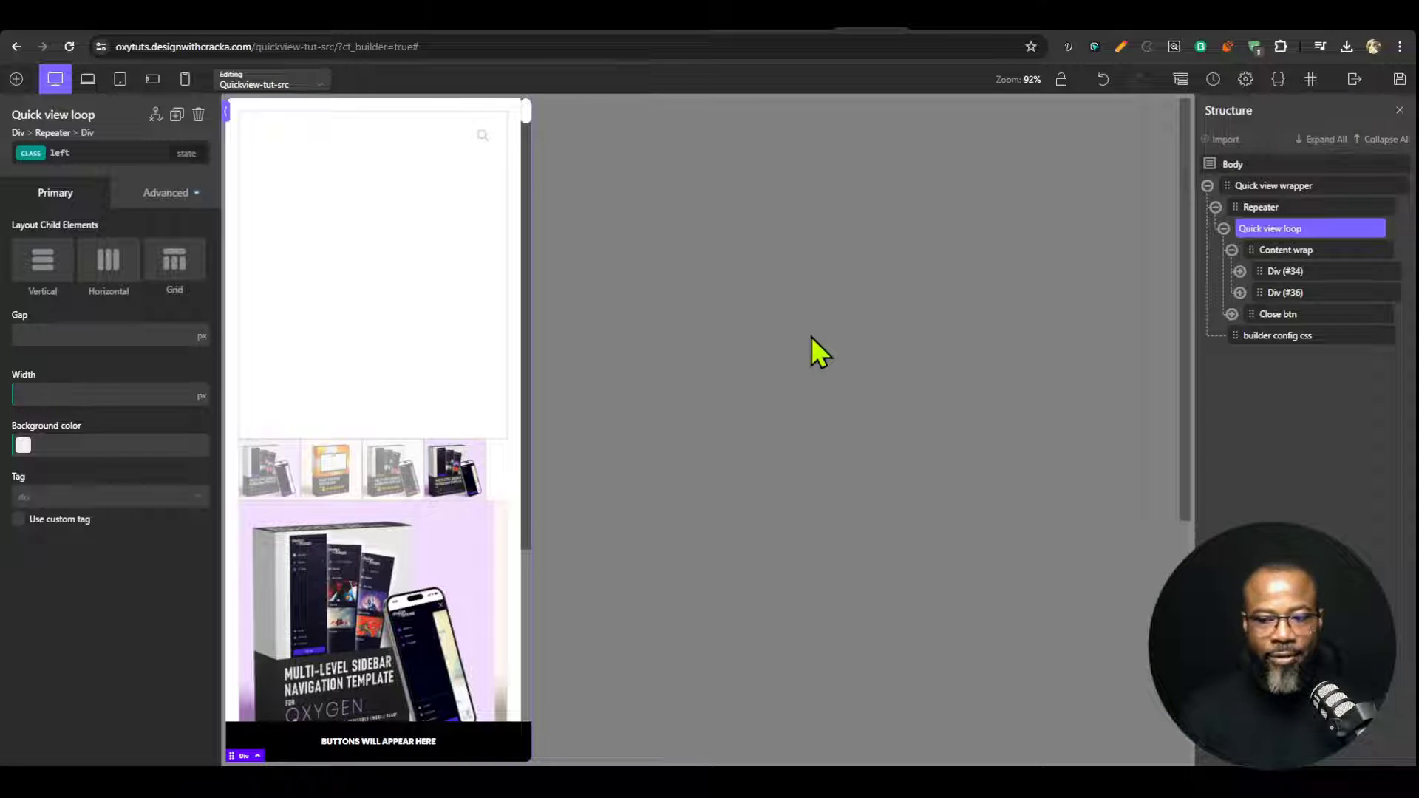
# Step: Set the preview --qv-sidebar-width to 300px in the CSS of the builder config css code block
pyautogui.click(1273, 336)
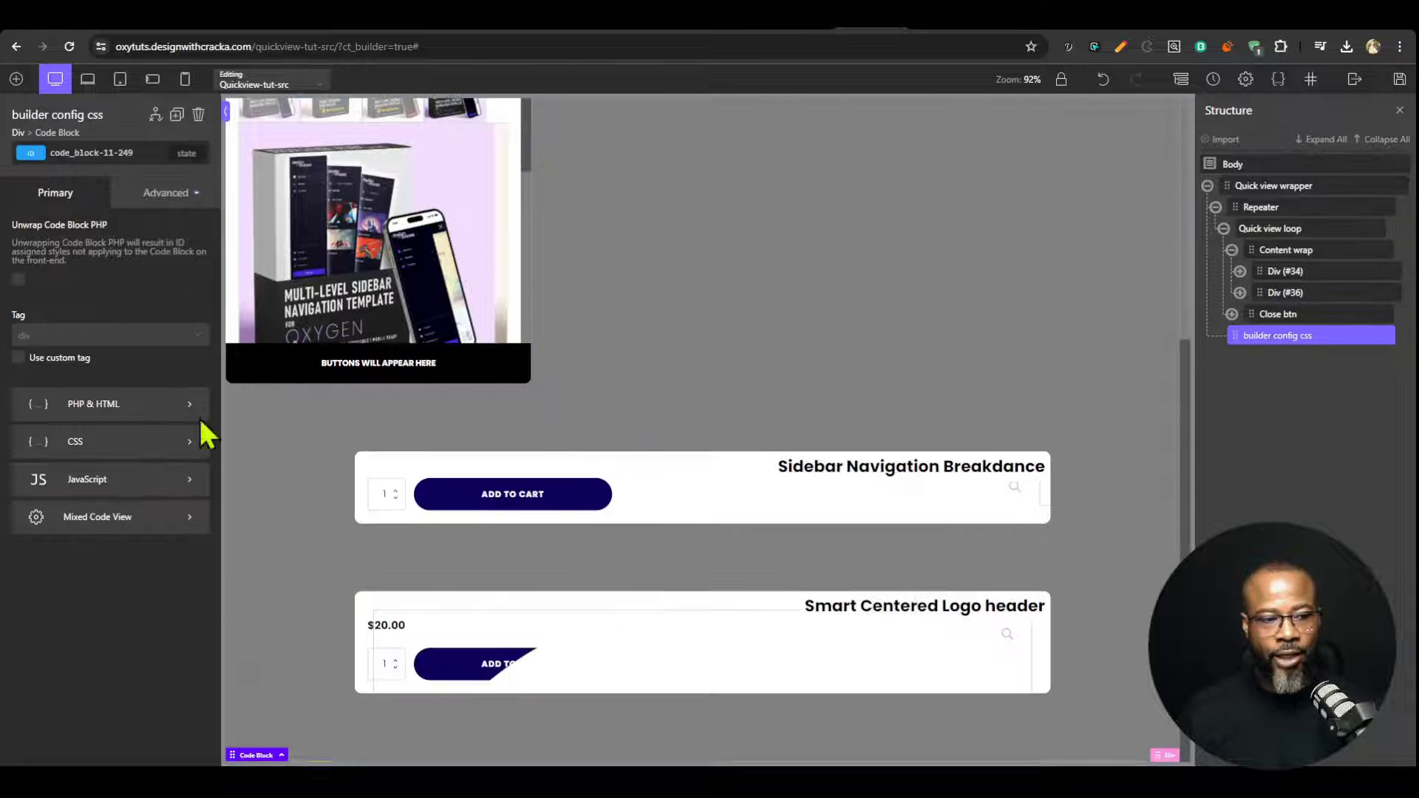
pyautogui.click(142, 444)
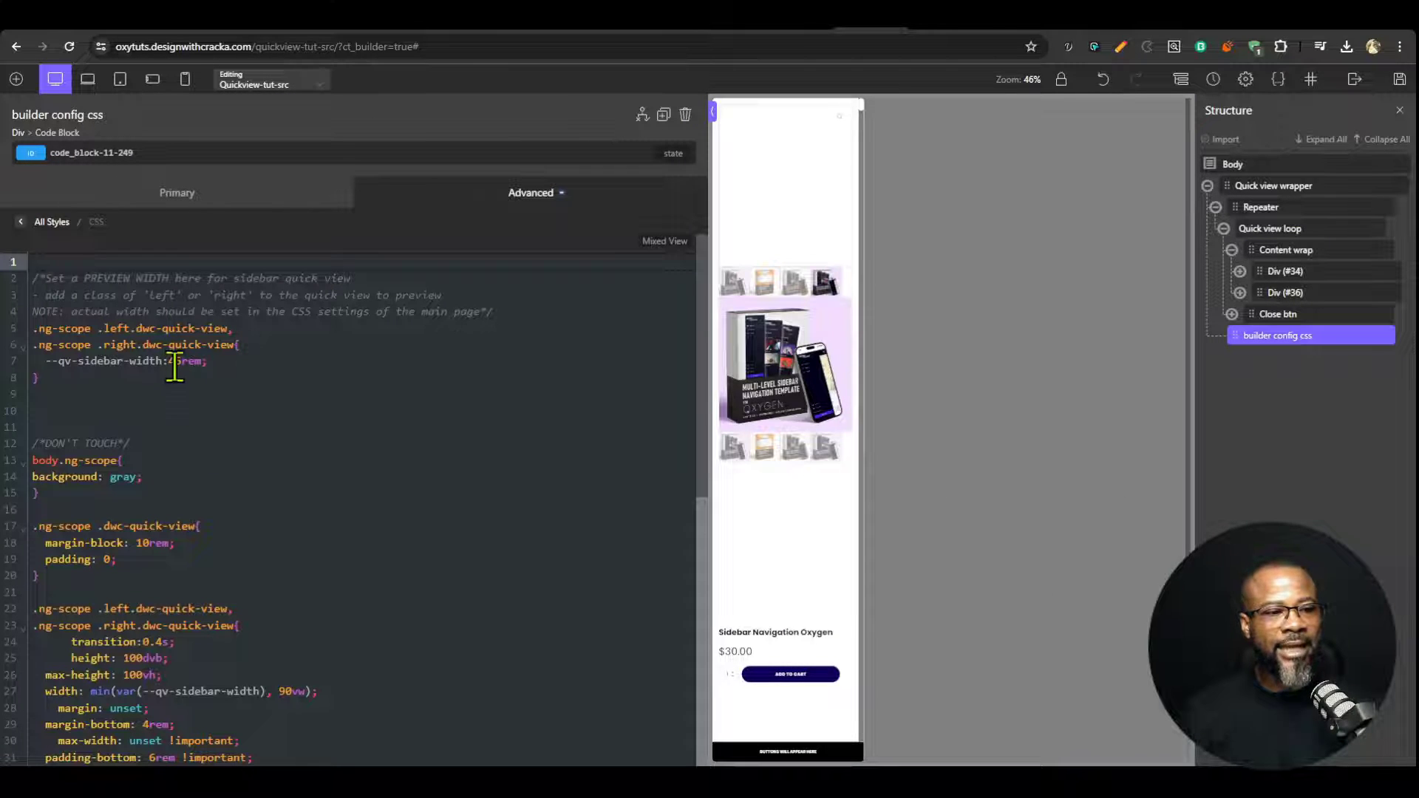
pyautogui.click(275, 203)
pyautogui.click(165, 193)
pyautogui.scroll(-6, 414, 618)
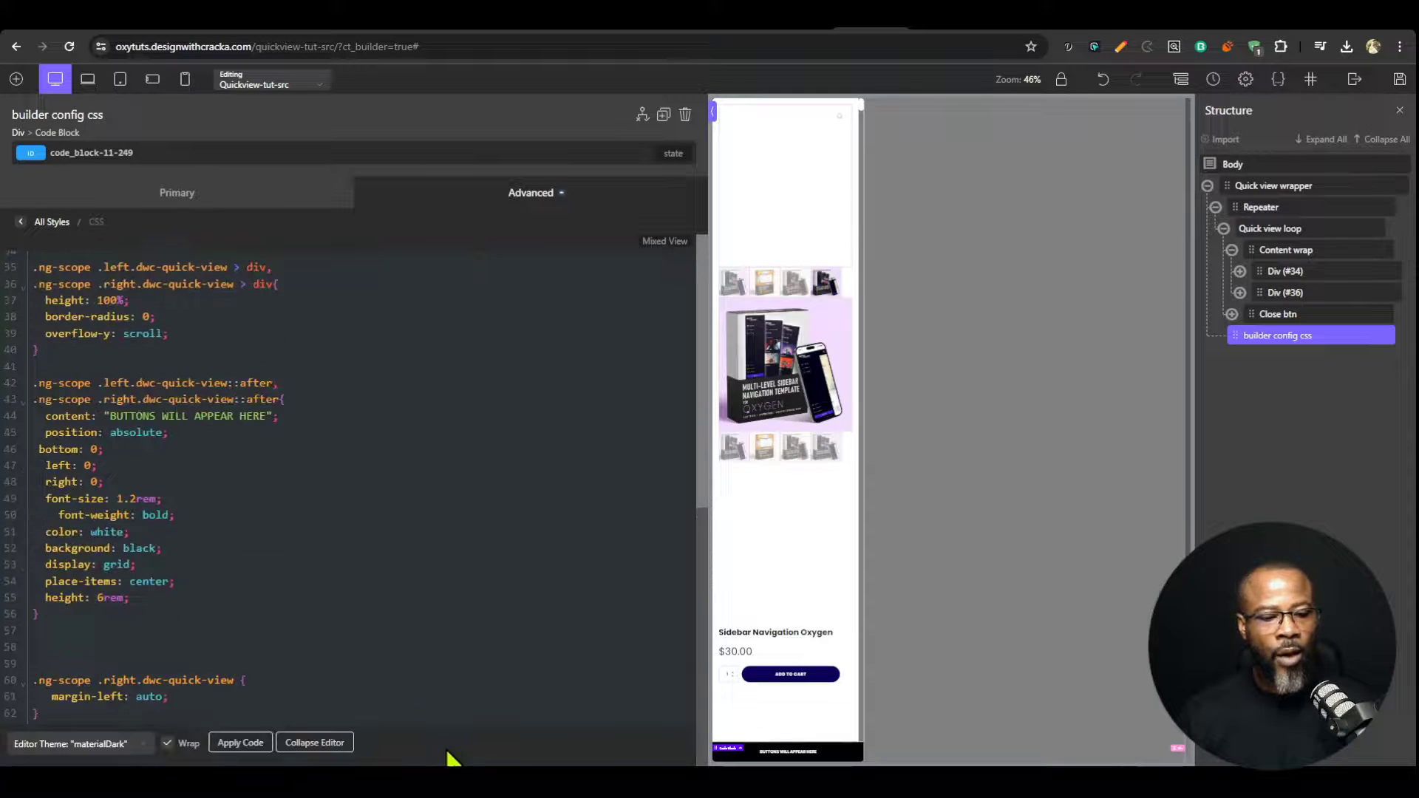
pyautogui.click(318, 745)
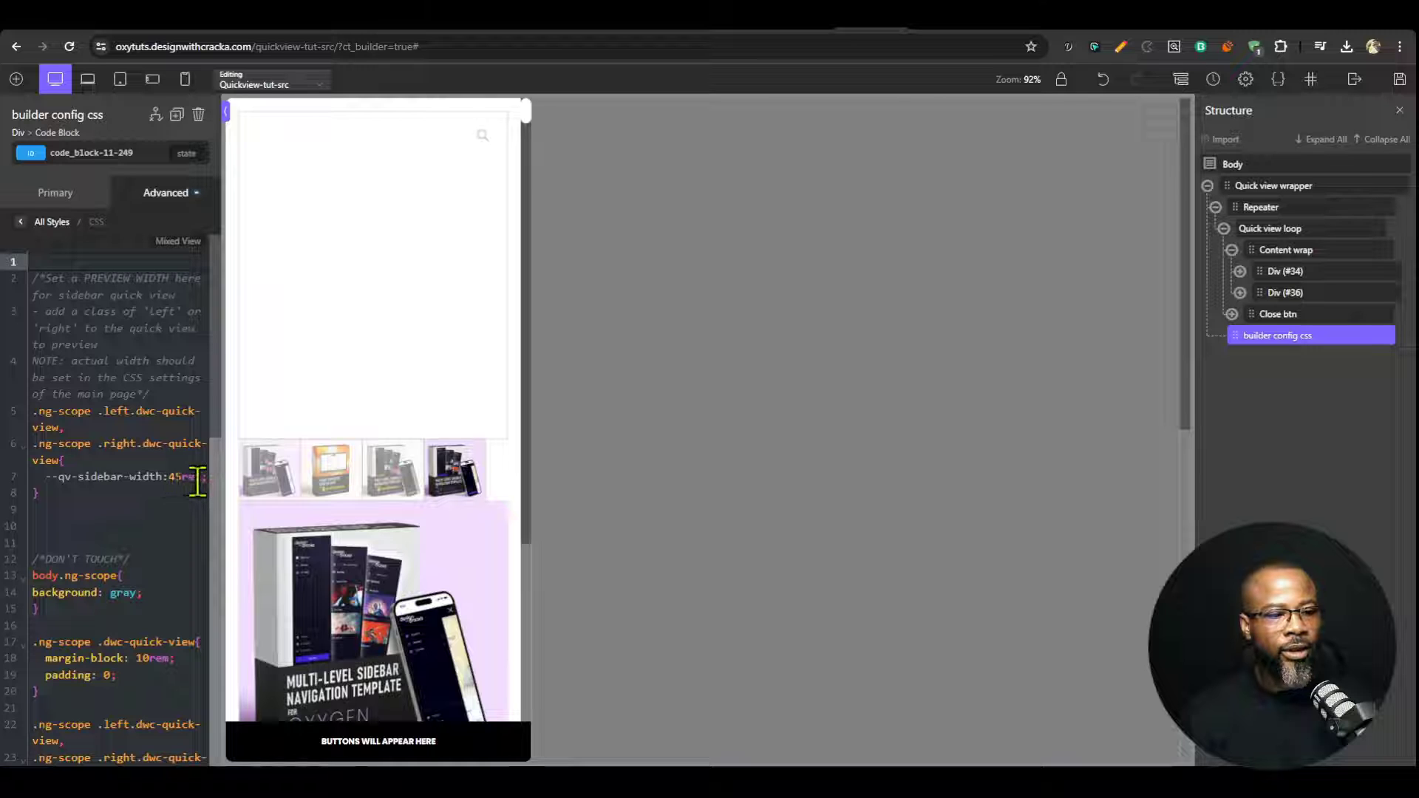
pyautogui.moveTo(199, 477); pyautogui.dragTo(176, 477)
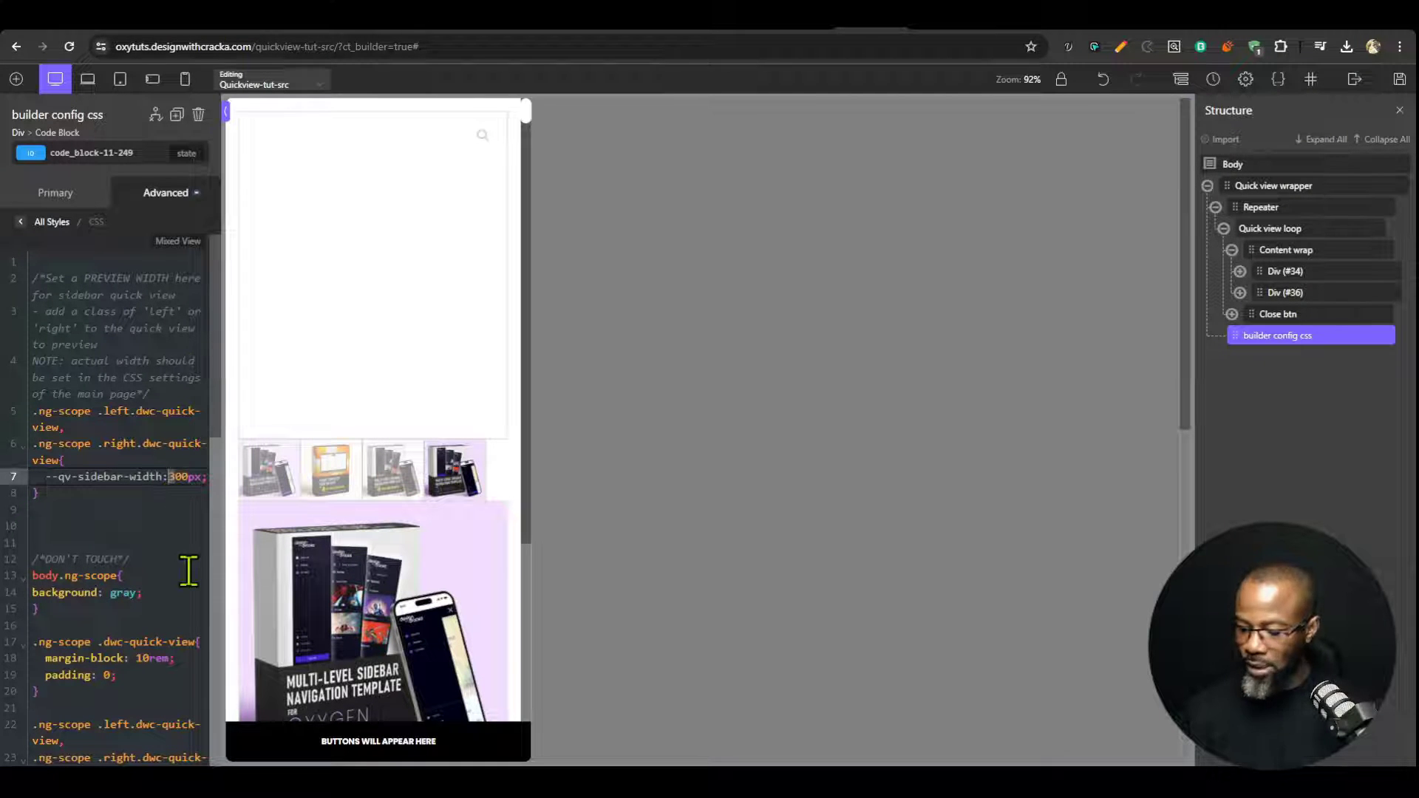
pyautogui.press('BackSpace')
pyautogui.write('3')
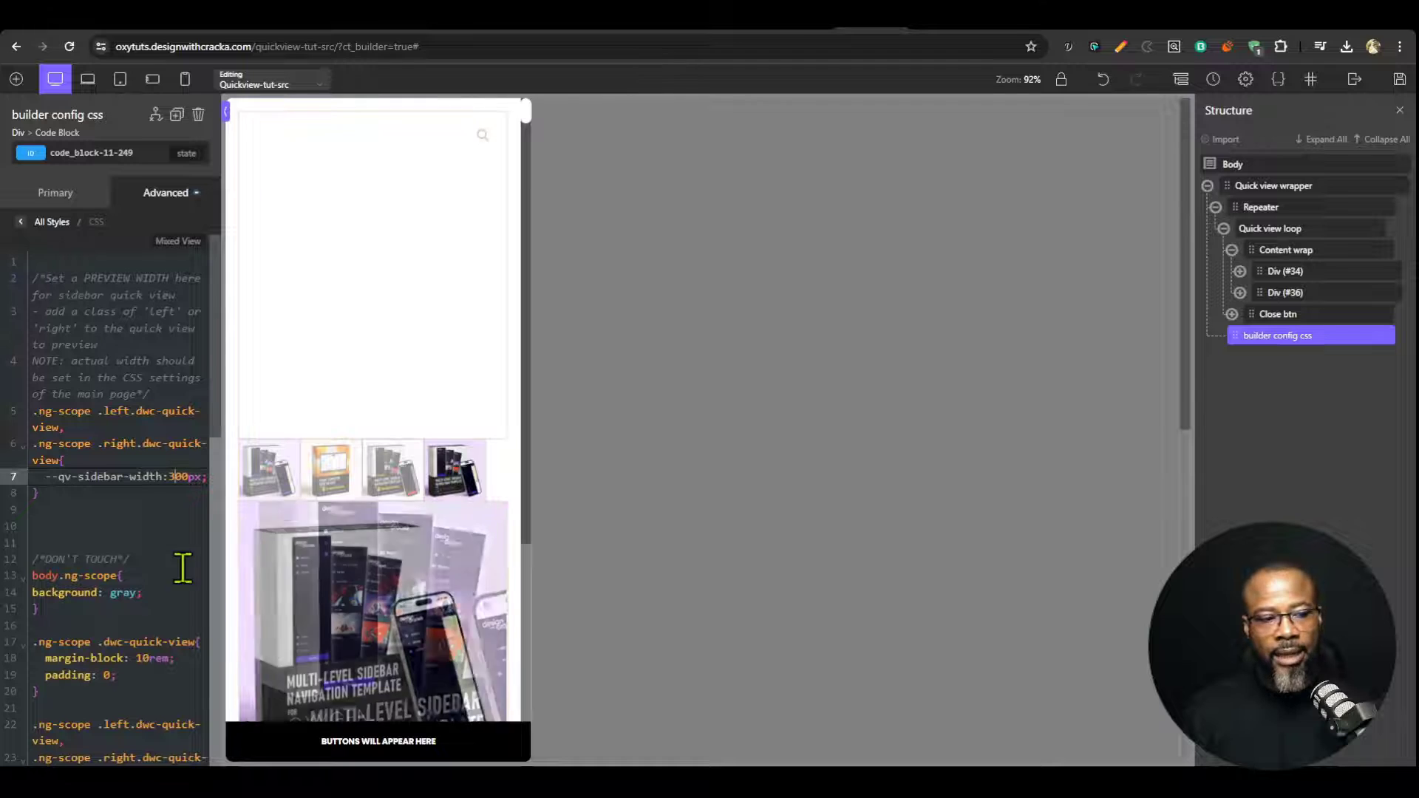
# Step: Set --qv-sidebar-width to 200px in the CSS of the Quick view tuts page's Dynamic lightbox Code and save
pyautogui.click(926, 31)
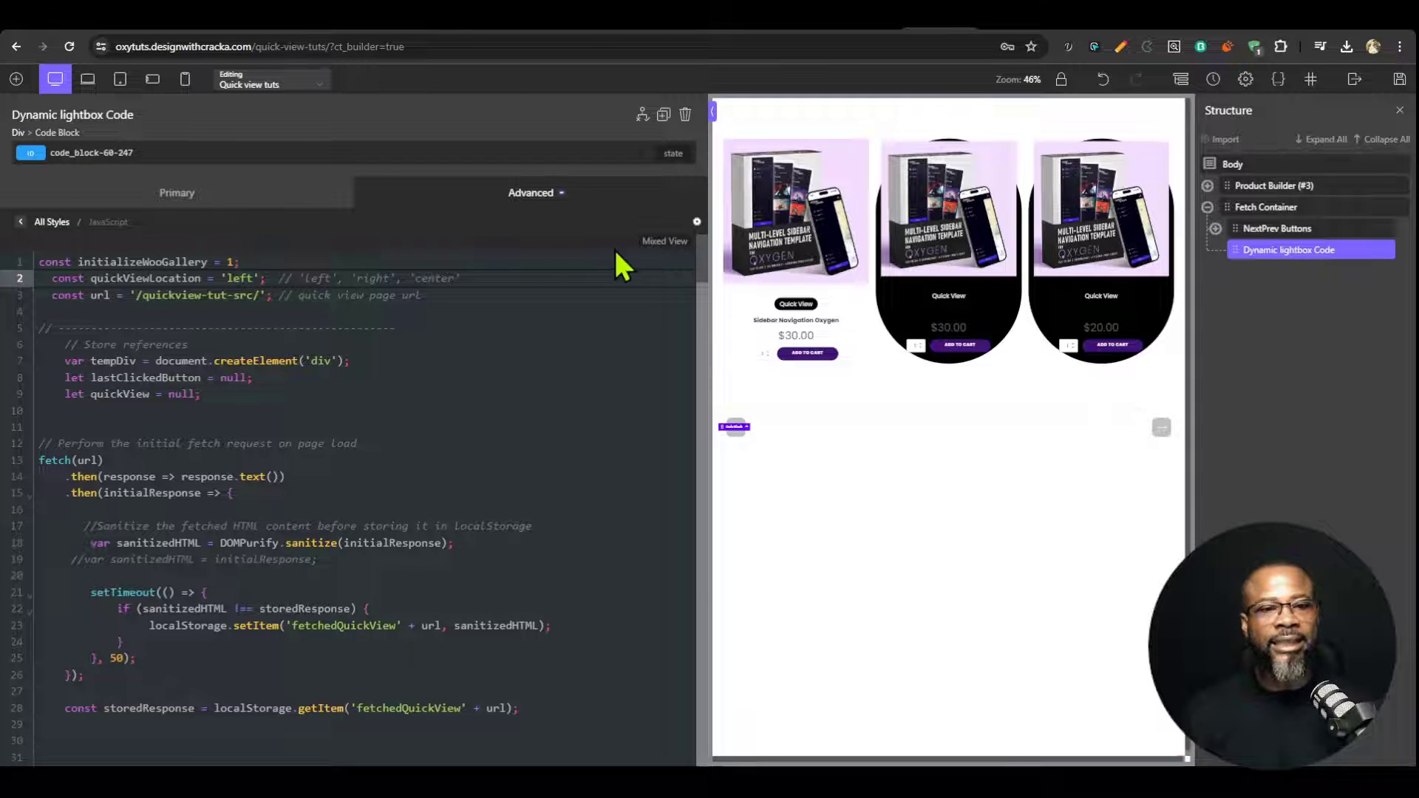
pyautogui.click(663, 242)
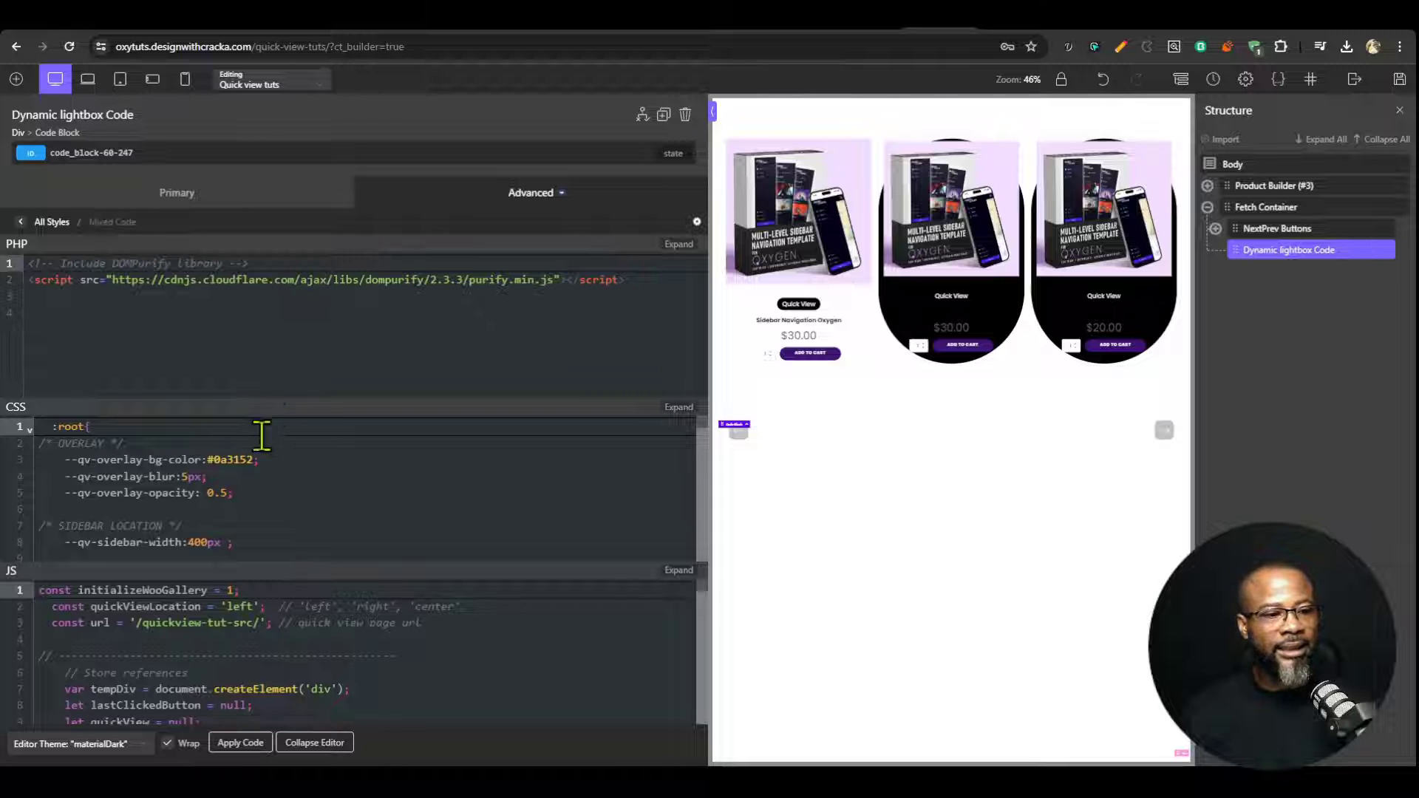
pyautogui.click(685, 407)
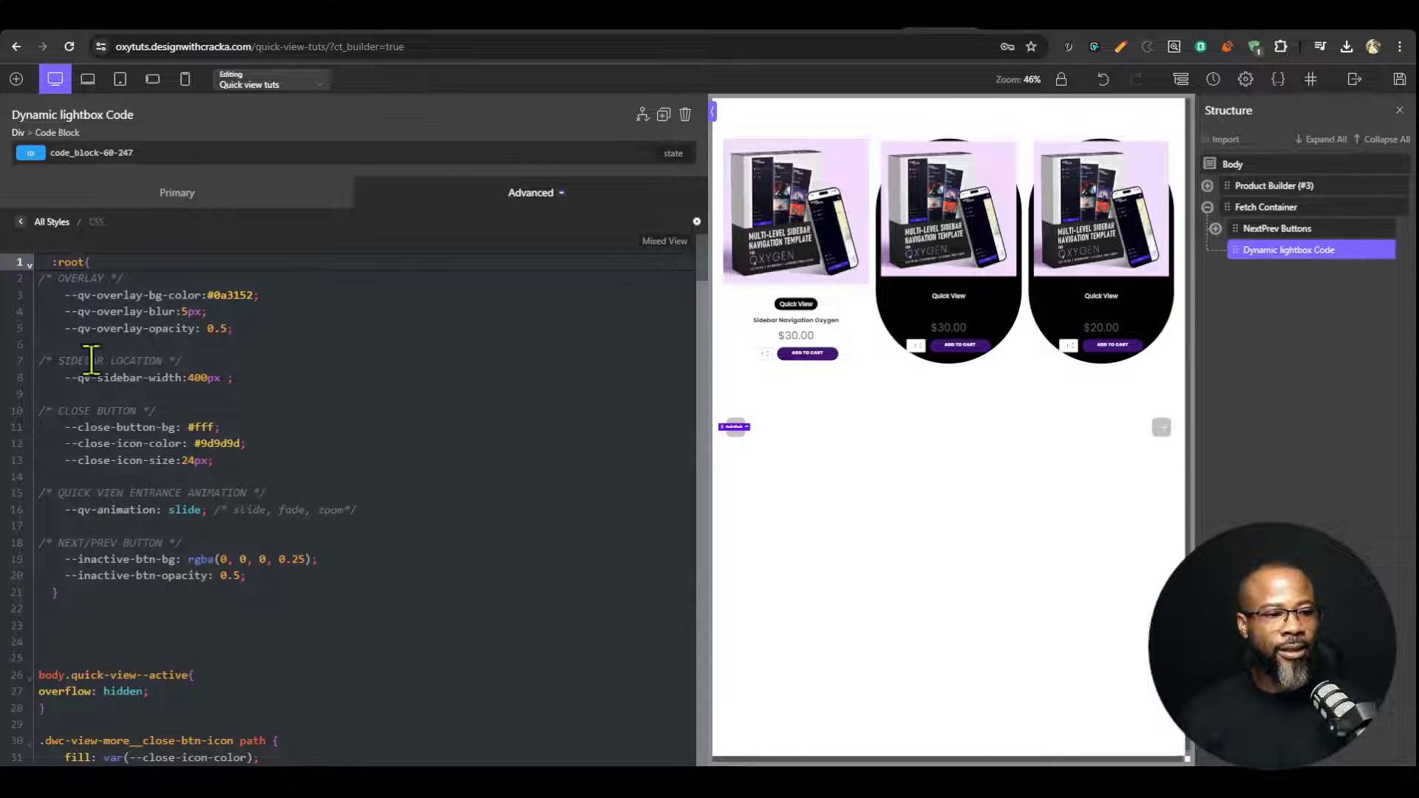
pyautogui.click(189, 377)
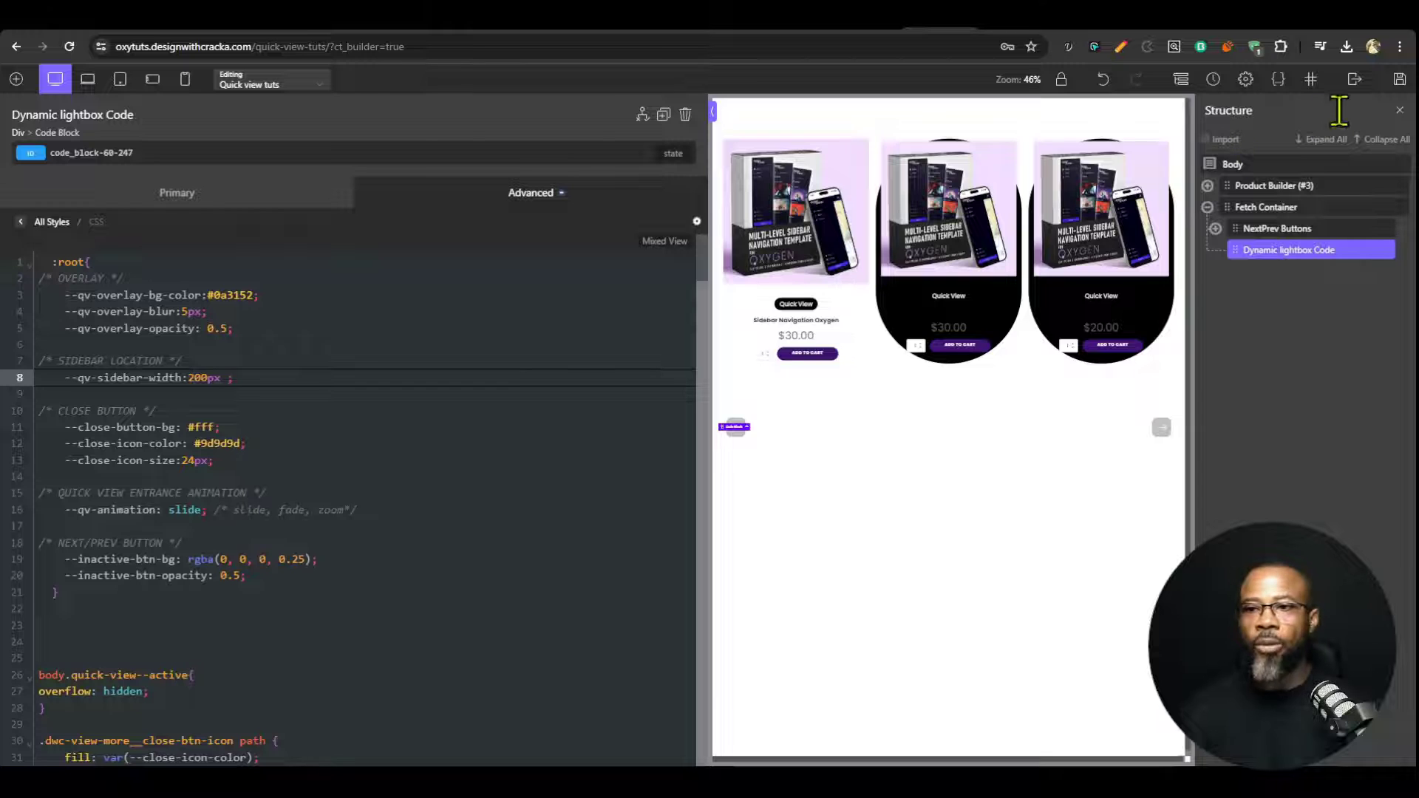
pyautogui.click(1399, 79)
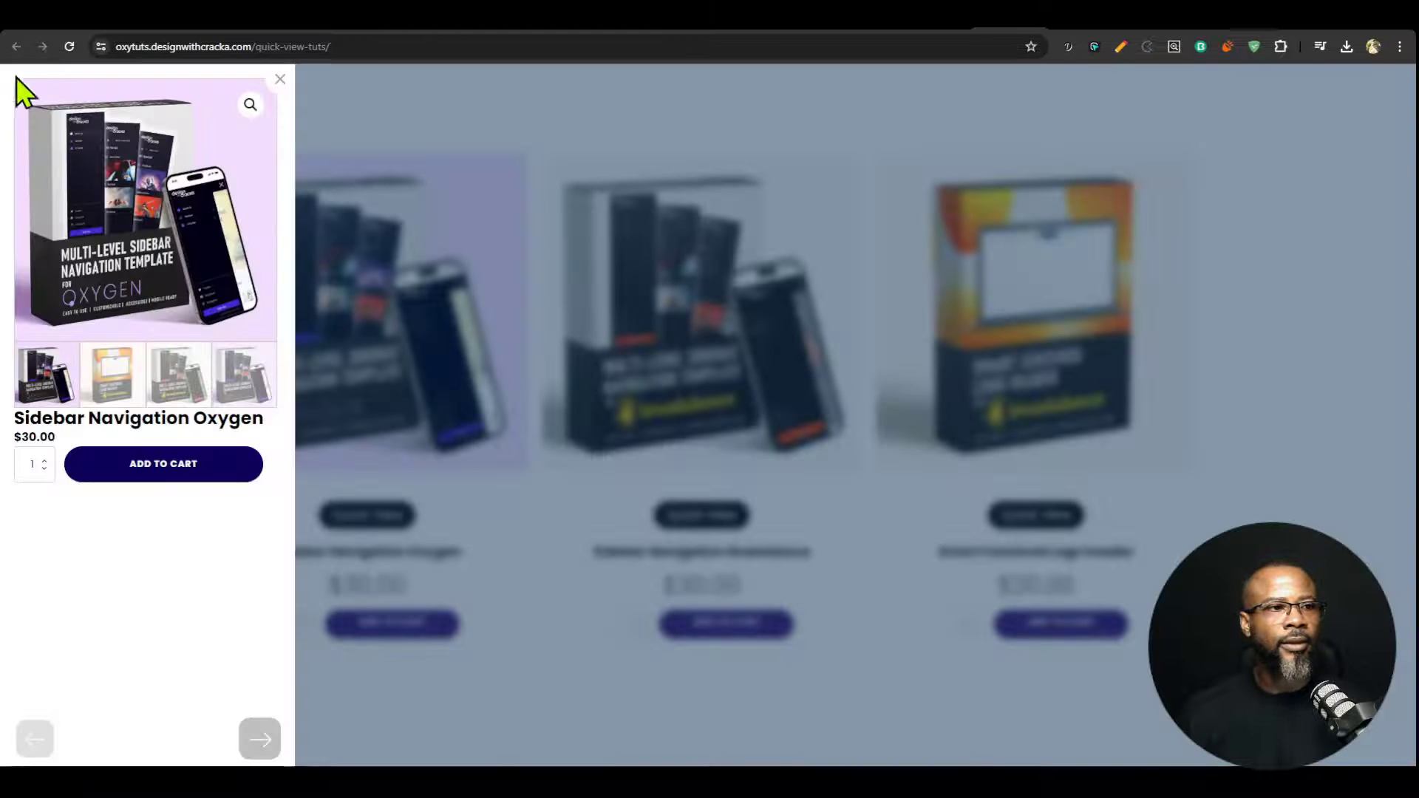
# Step: Reload the quick-view-tuts page and open the Sidebar Navigation Oxygen quick view to check the 200px sidebar width
pyautogui.click(557, 330)
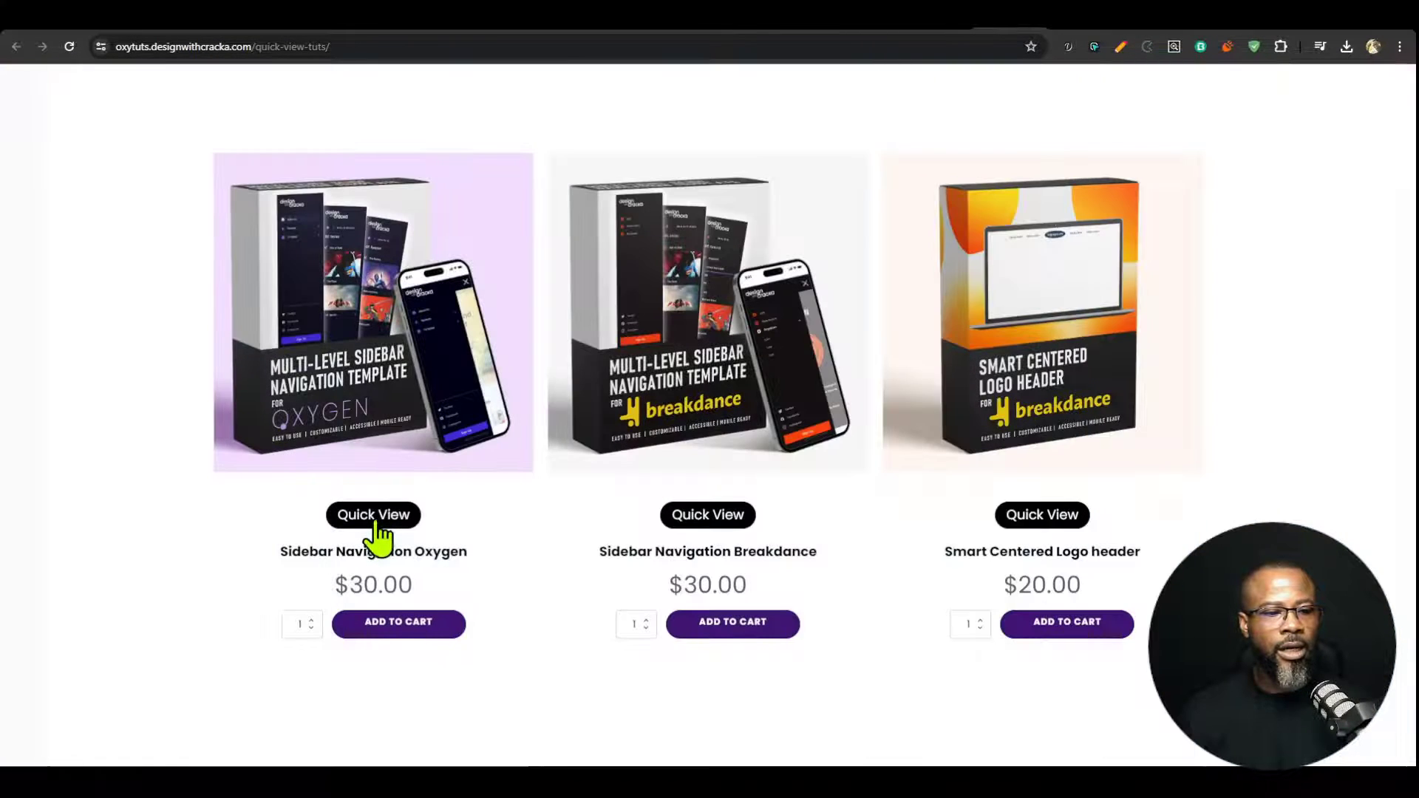
pyautogui.click(375, 518)
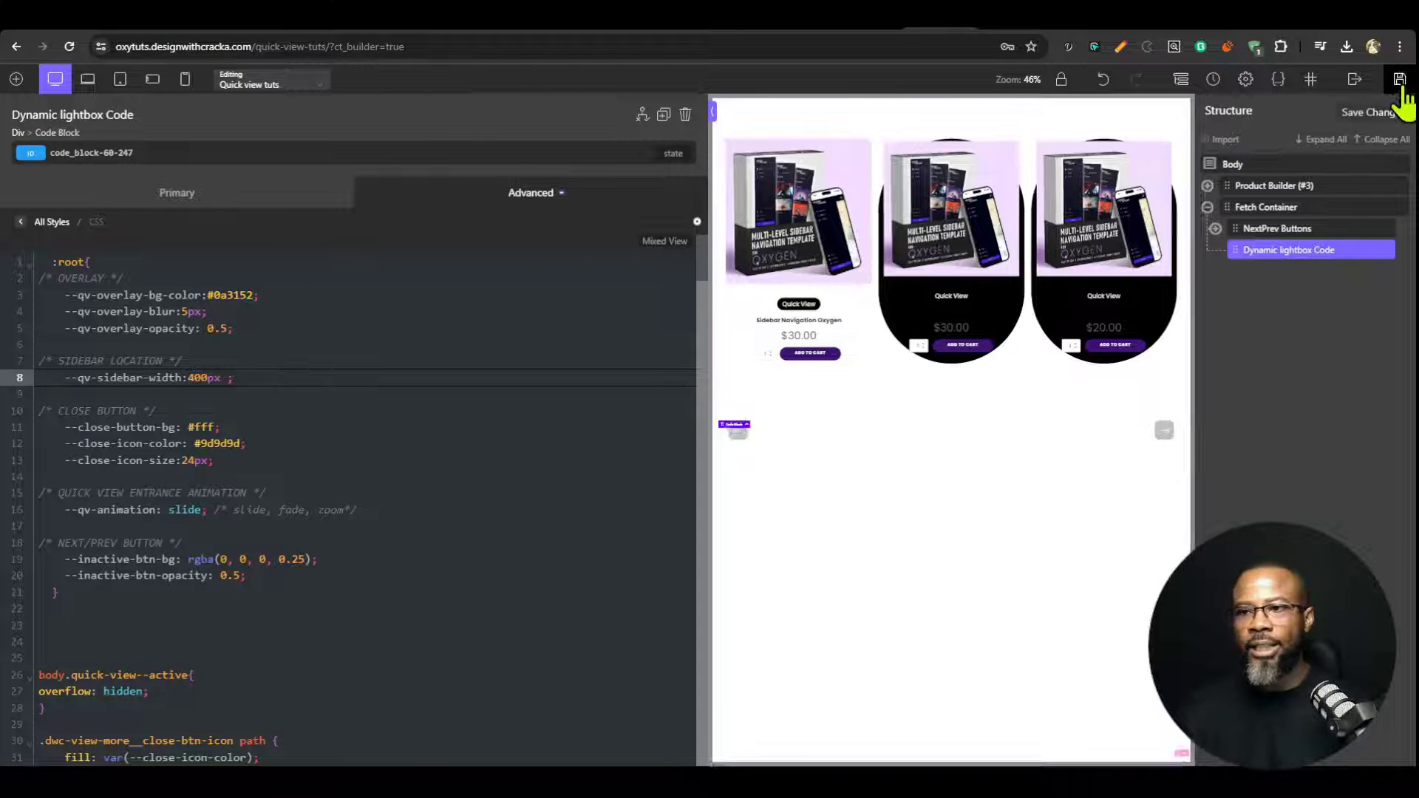
# Step: Refresh the front-end page and reopen the Sidebar Navigation Oxygen quick view to check the sidebar at 400px
pyautogui.click(1015, 29)
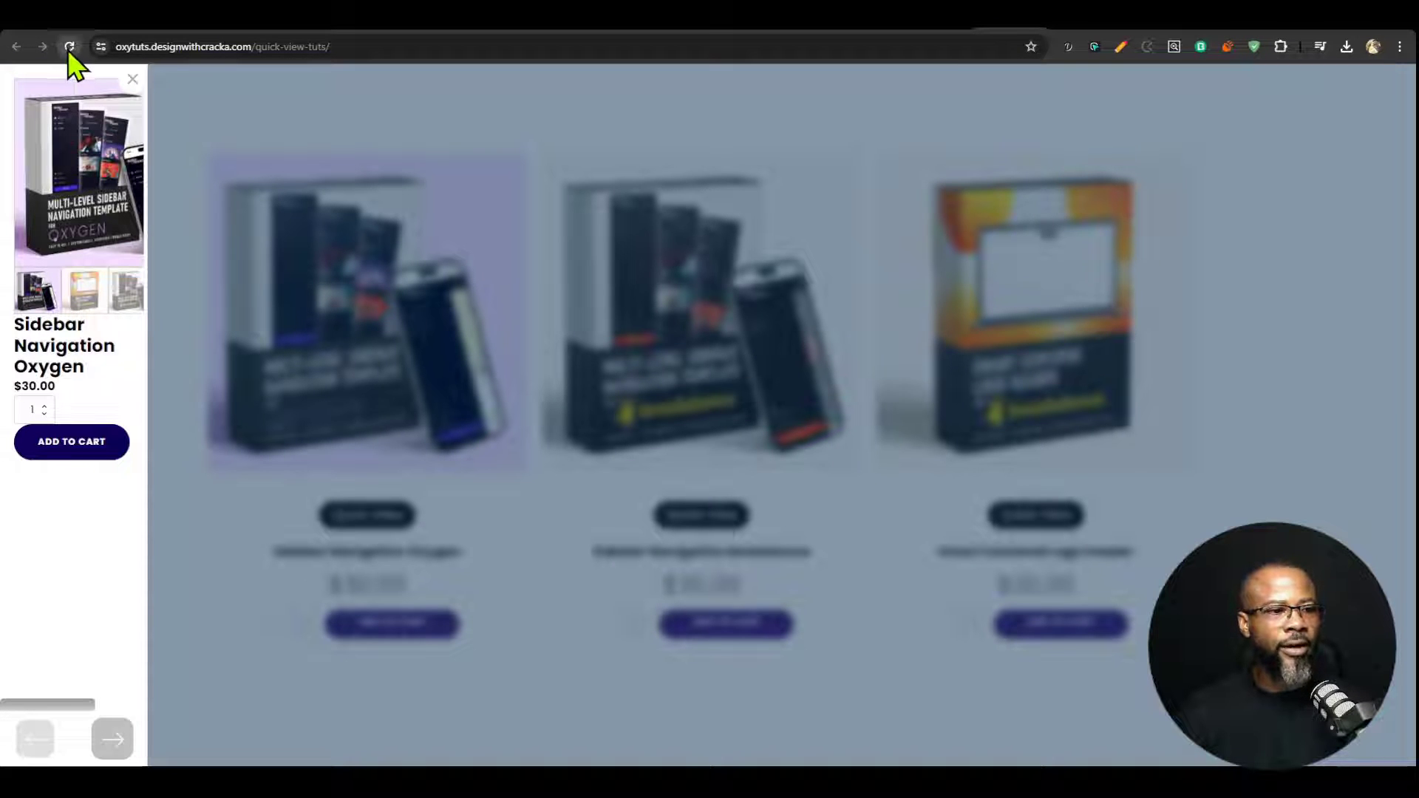
pyautogui.click(266, 212)
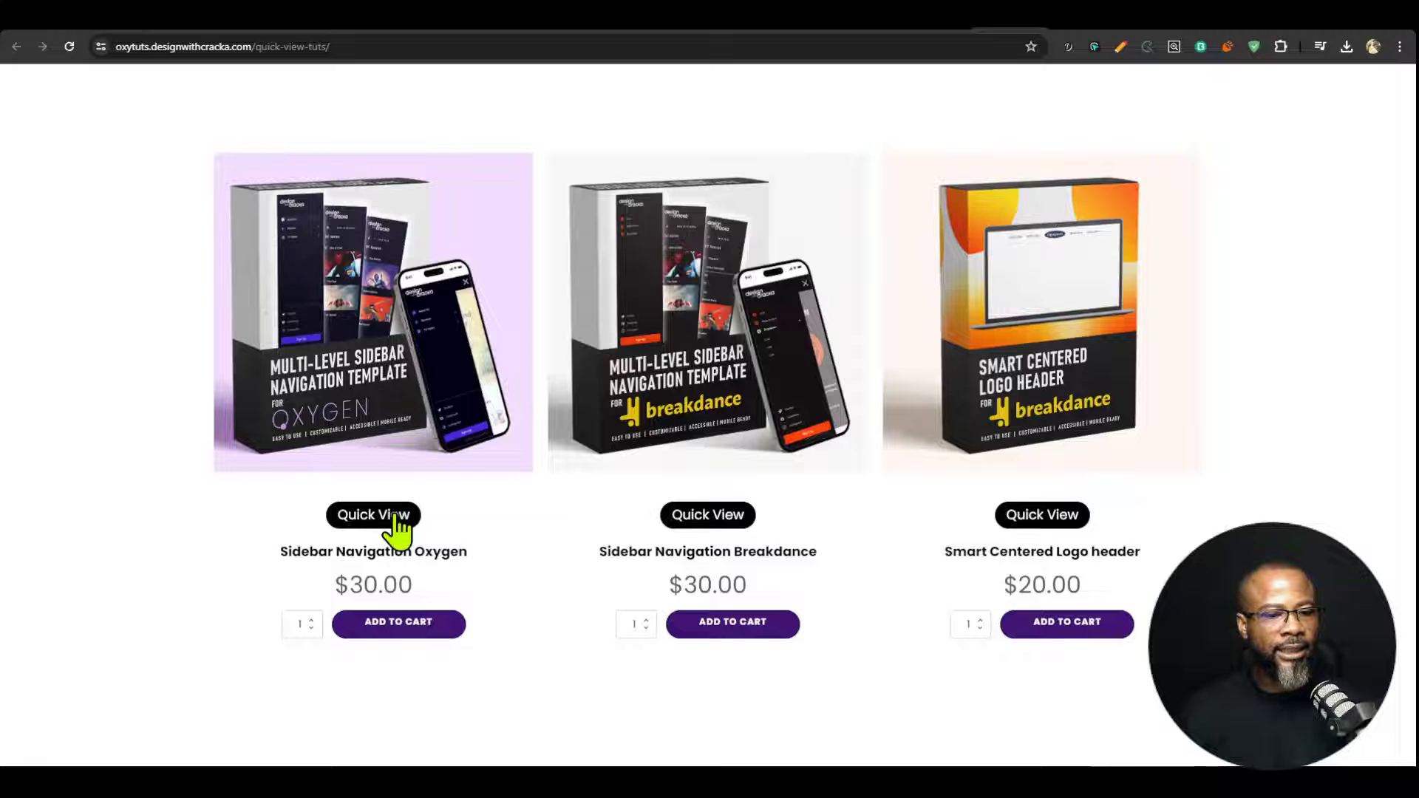
pyautogui.click(394, 515)
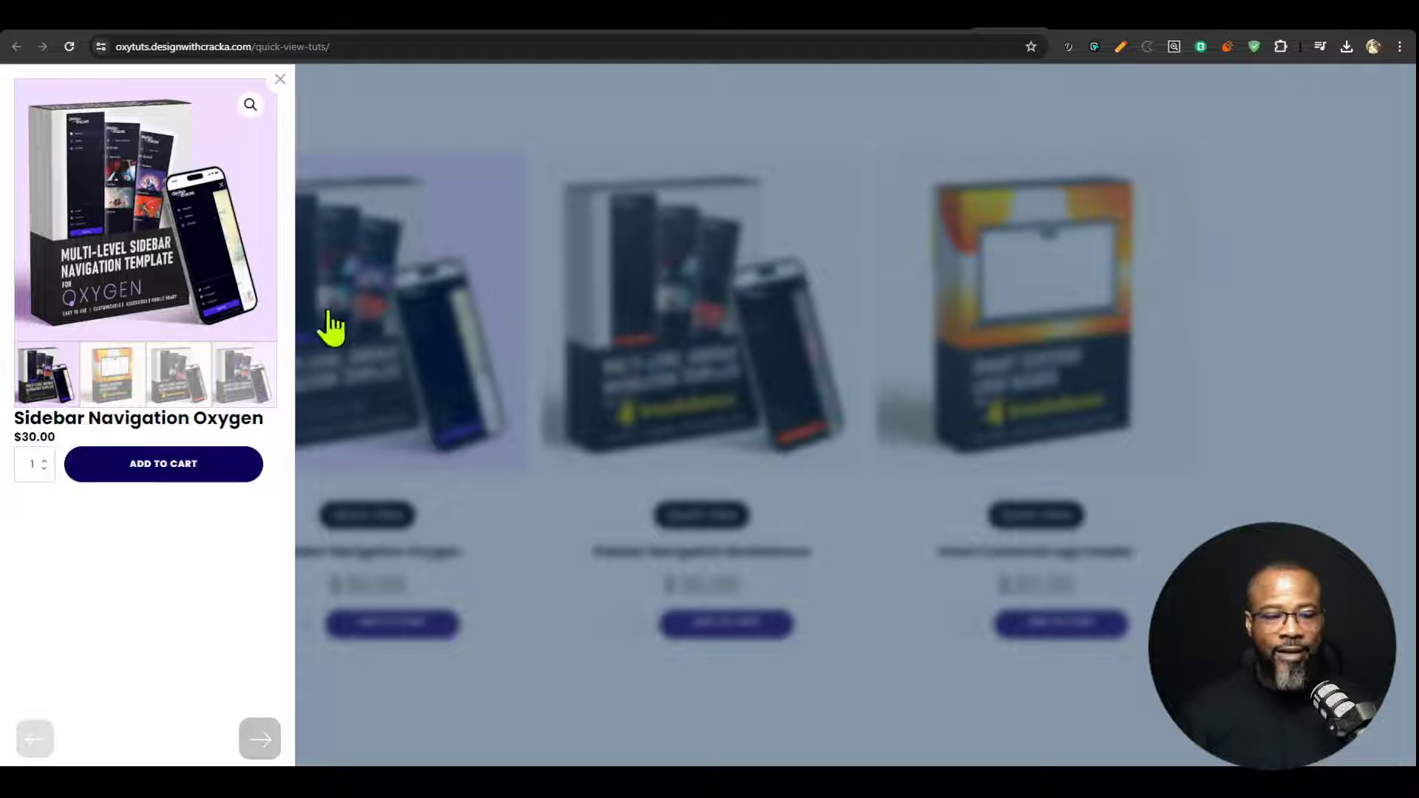
# Step: Return to the Quickview-tut-src page in the builder and save it
pyautogui.click(954, 28)
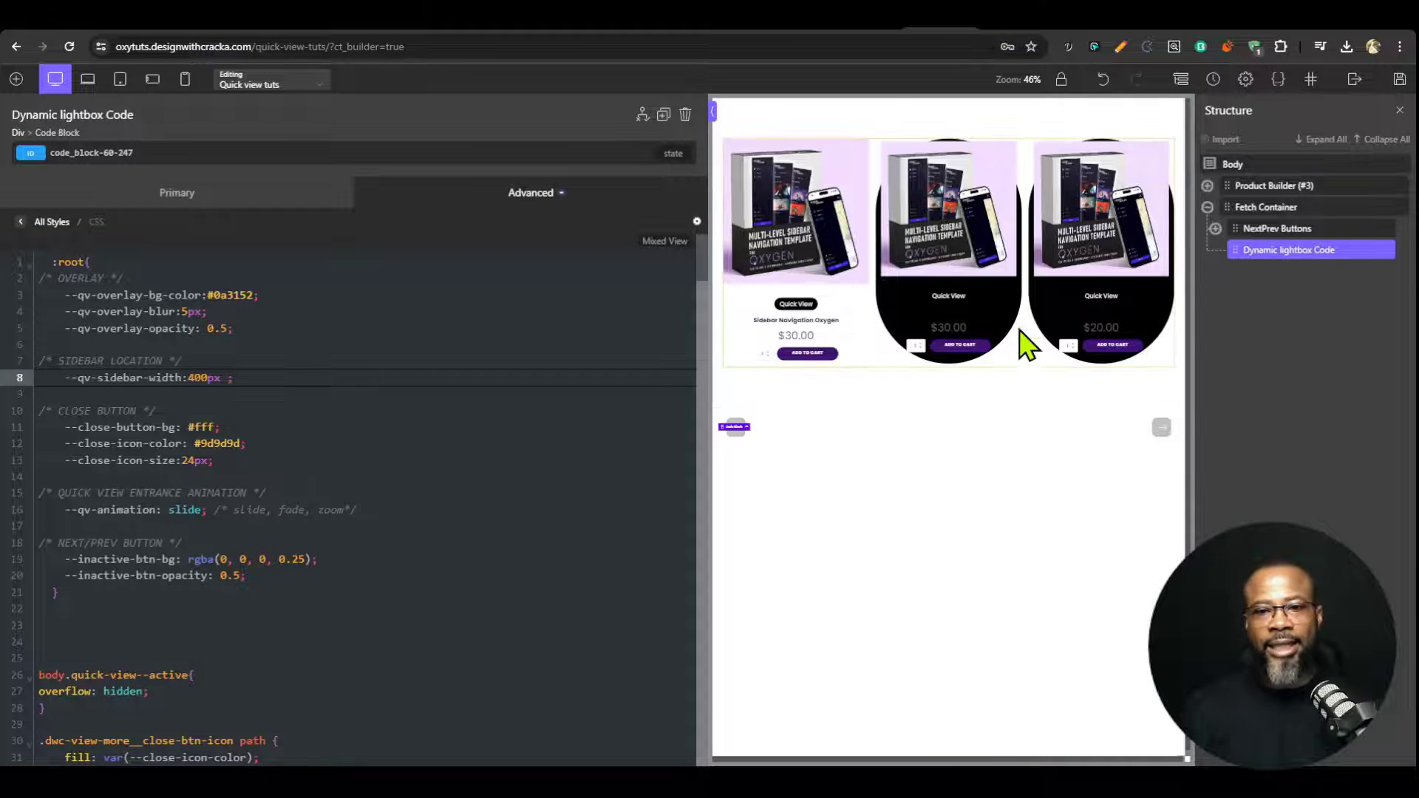
pyautogui.click(869, 31)
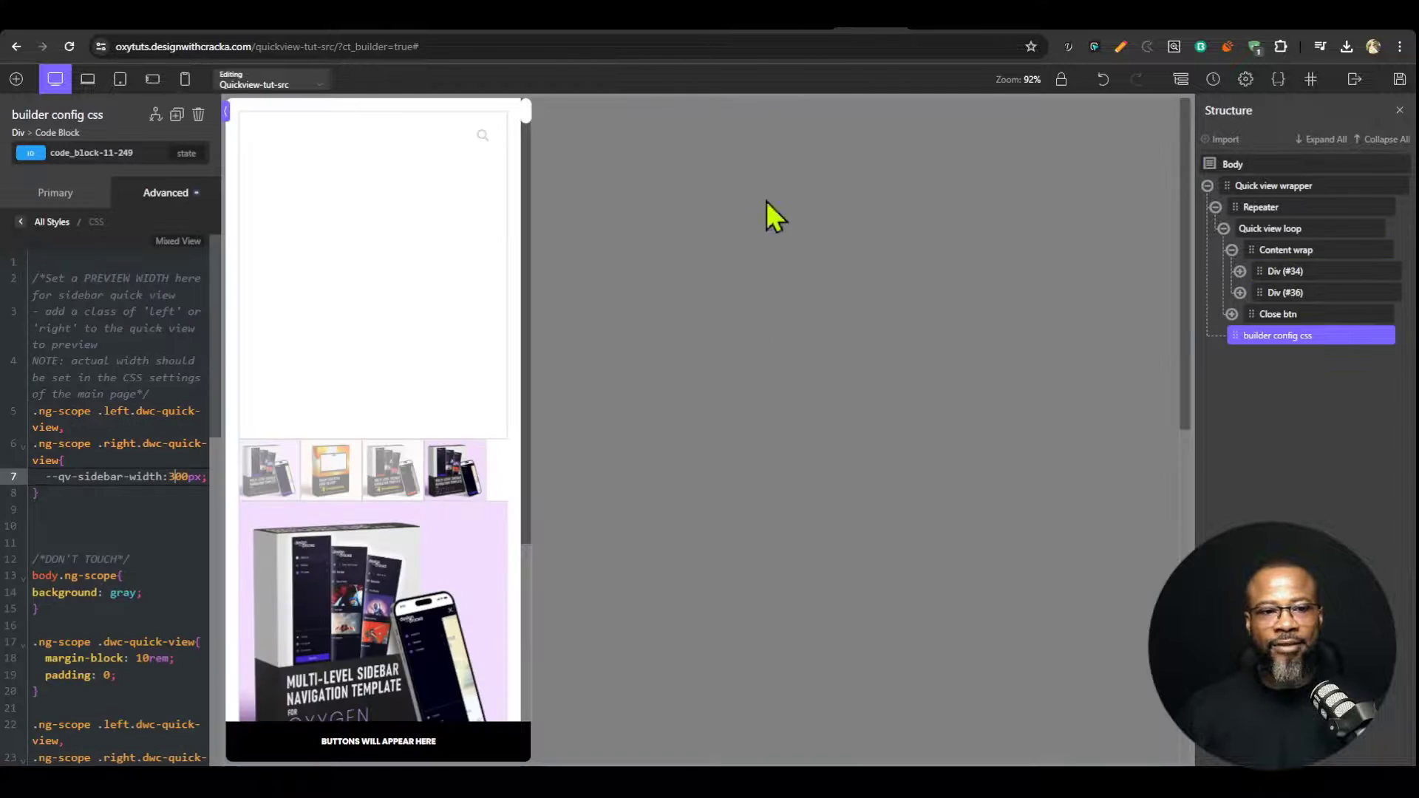
pyautogui.click(1399, 82)
# Step: Close and reopen the Sidebar Navigation Oxygen quick view on the front-end page to compare it with the Quickview-tut-src builder preview
pyautogui.click(978, 31)
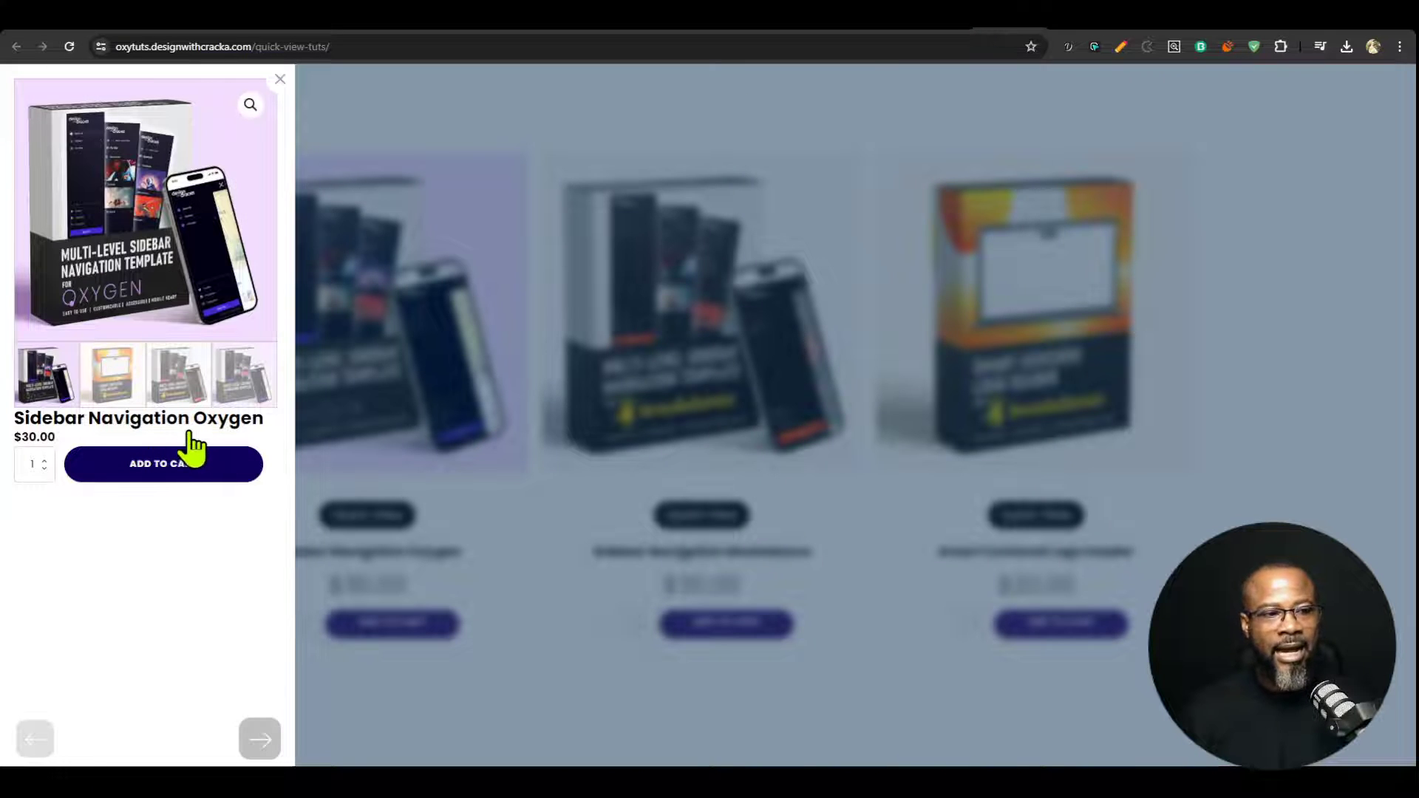
pyautogui.click(639, 316)
pyautogui.click(866, 30)
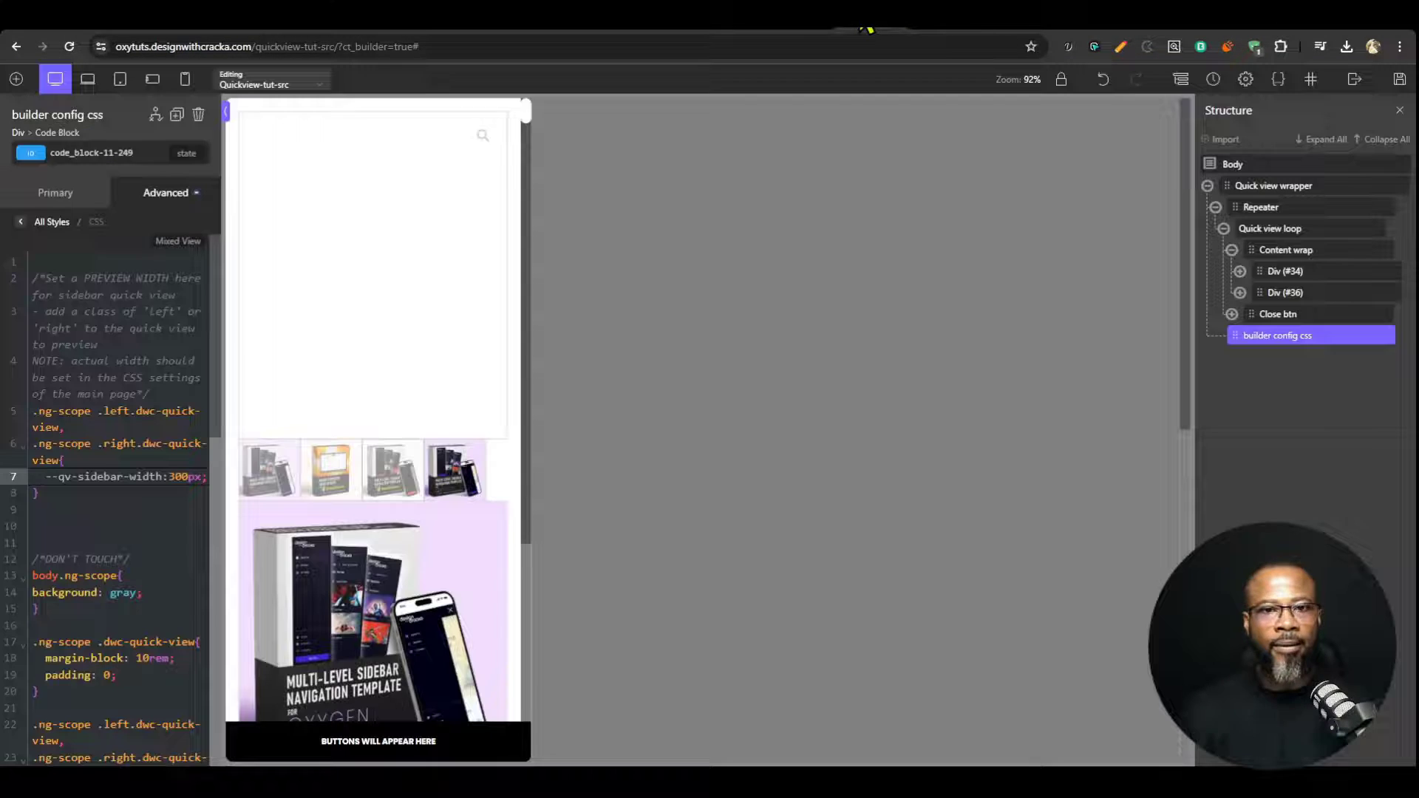
pyautogui.click(994, 30)
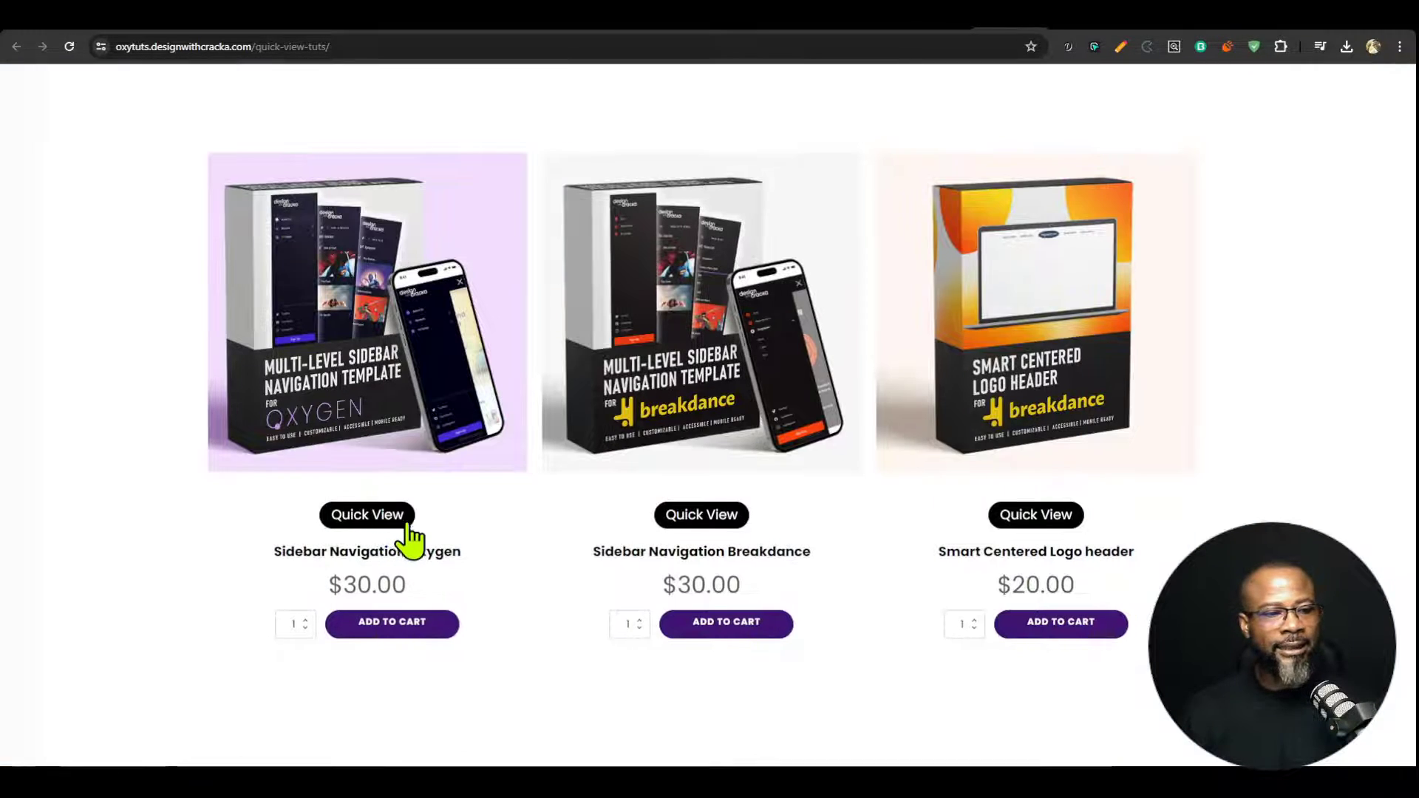
pyautogui.click(399, 521)
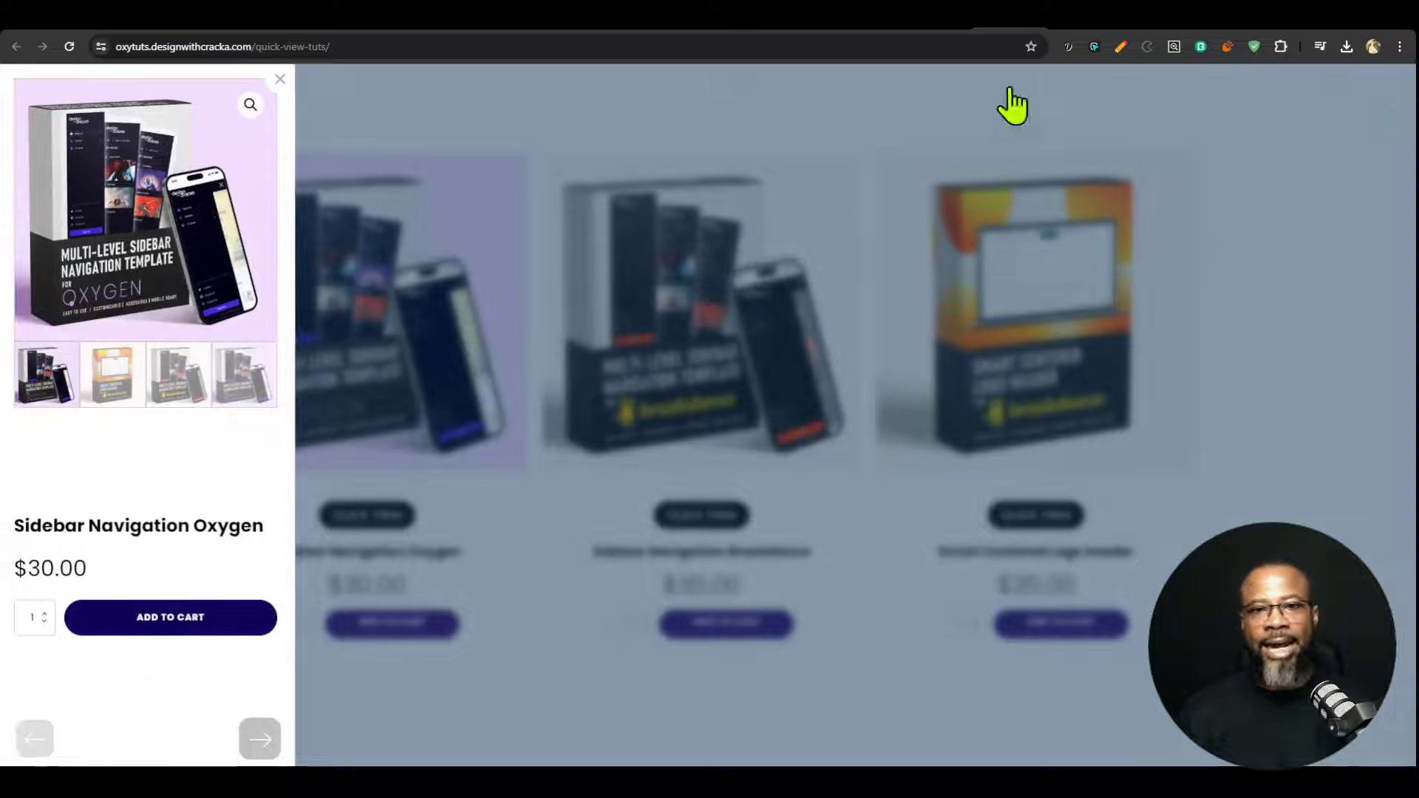
# Step: Reload the Quickview-tut-src builder and set the preview --qv-sidebar-width to 75rem in the CSS of the builder config css code block
pyautogui.click(953, 29)
pyautogui.click(886, 30)
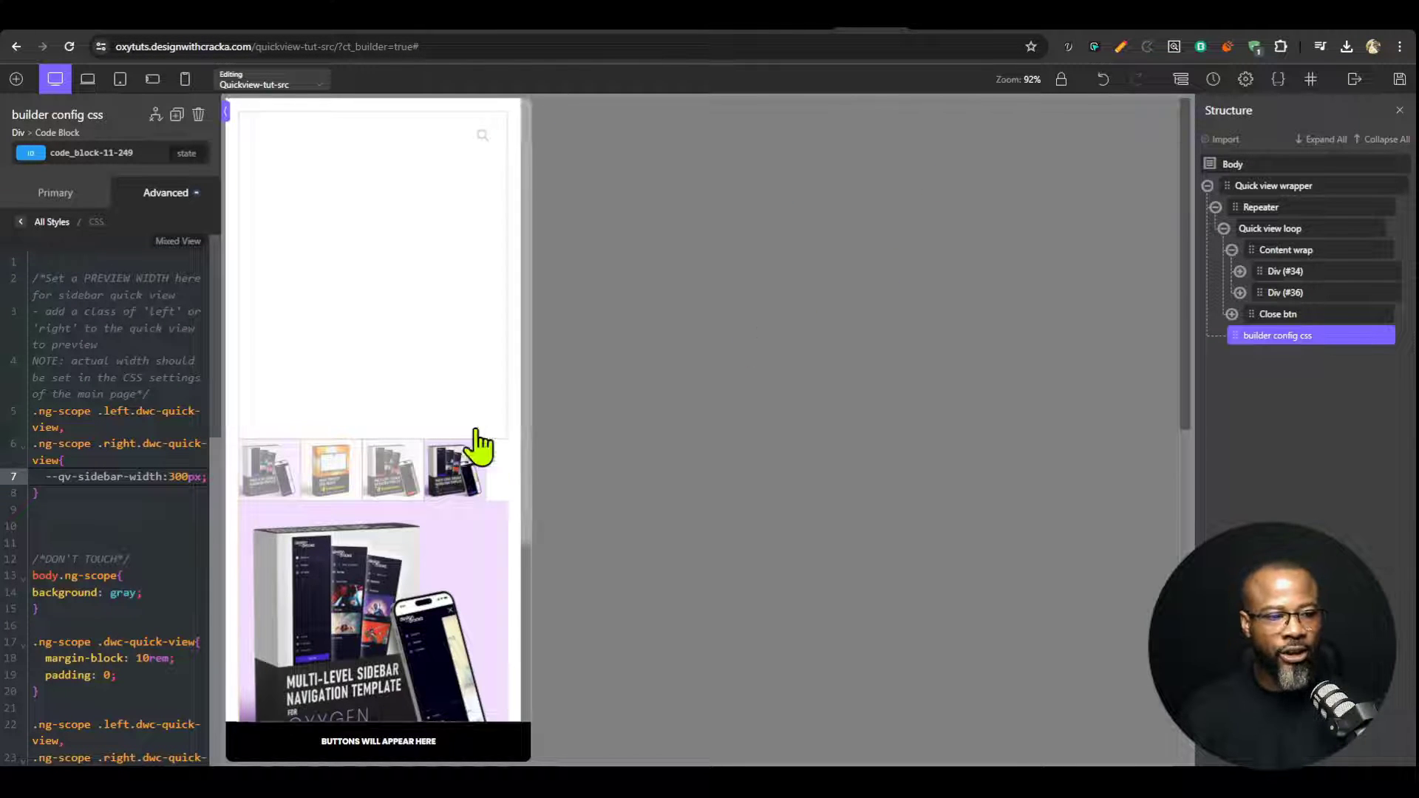
pyautogui.click(70, 47)
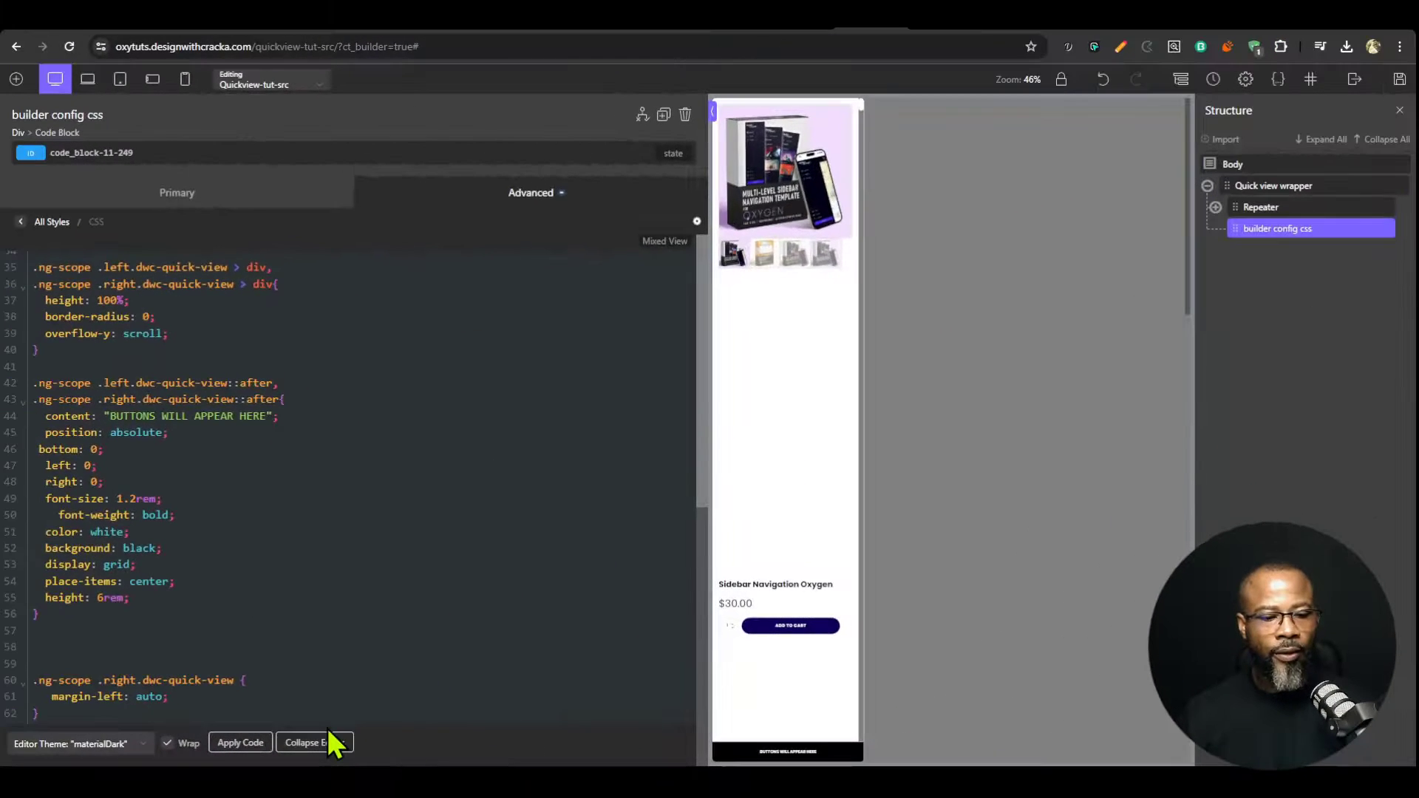
pyautogui.click(337, 743)
pyautogui.scroll(10, 107, 484)
pyautogui.scroll(1, 148, 484)
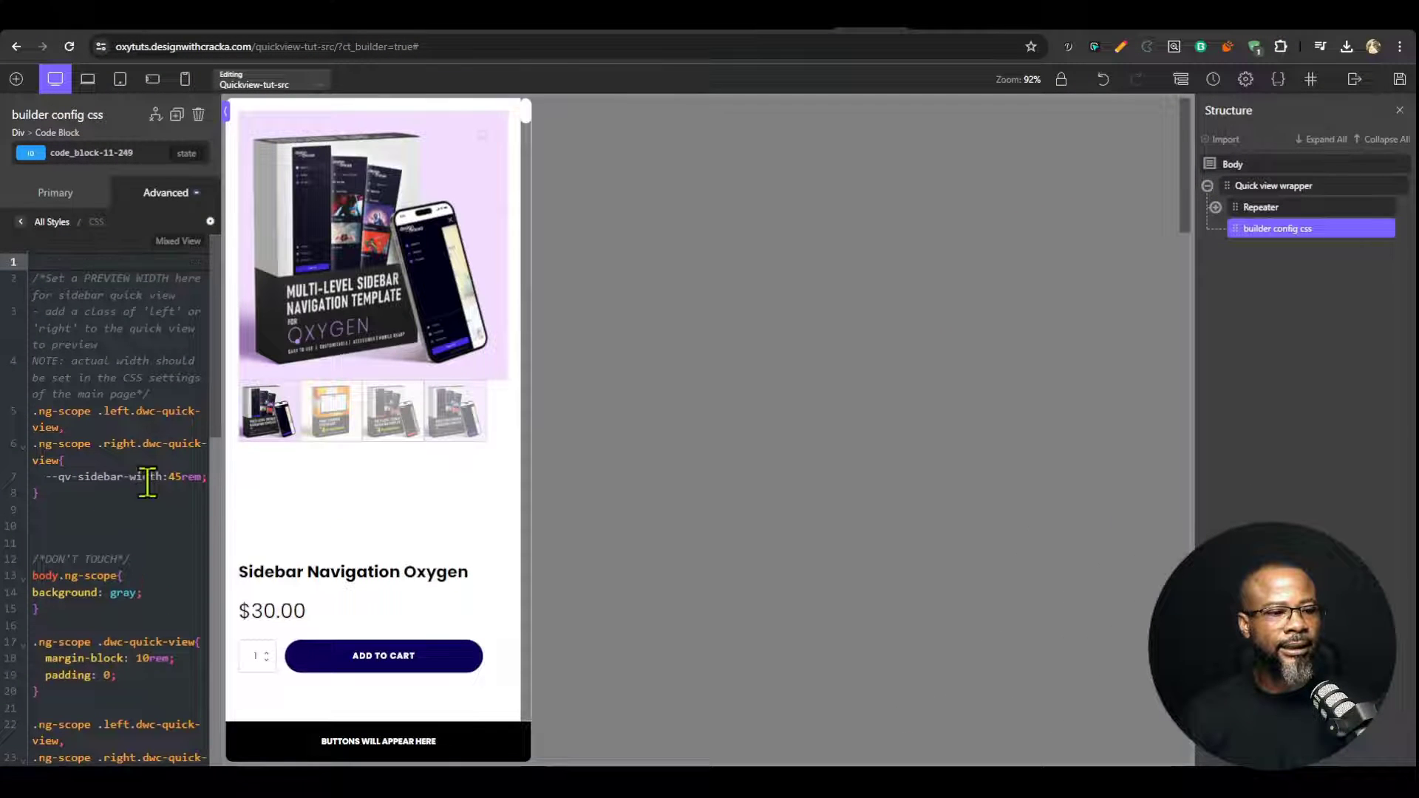
pyautogui.write('5')
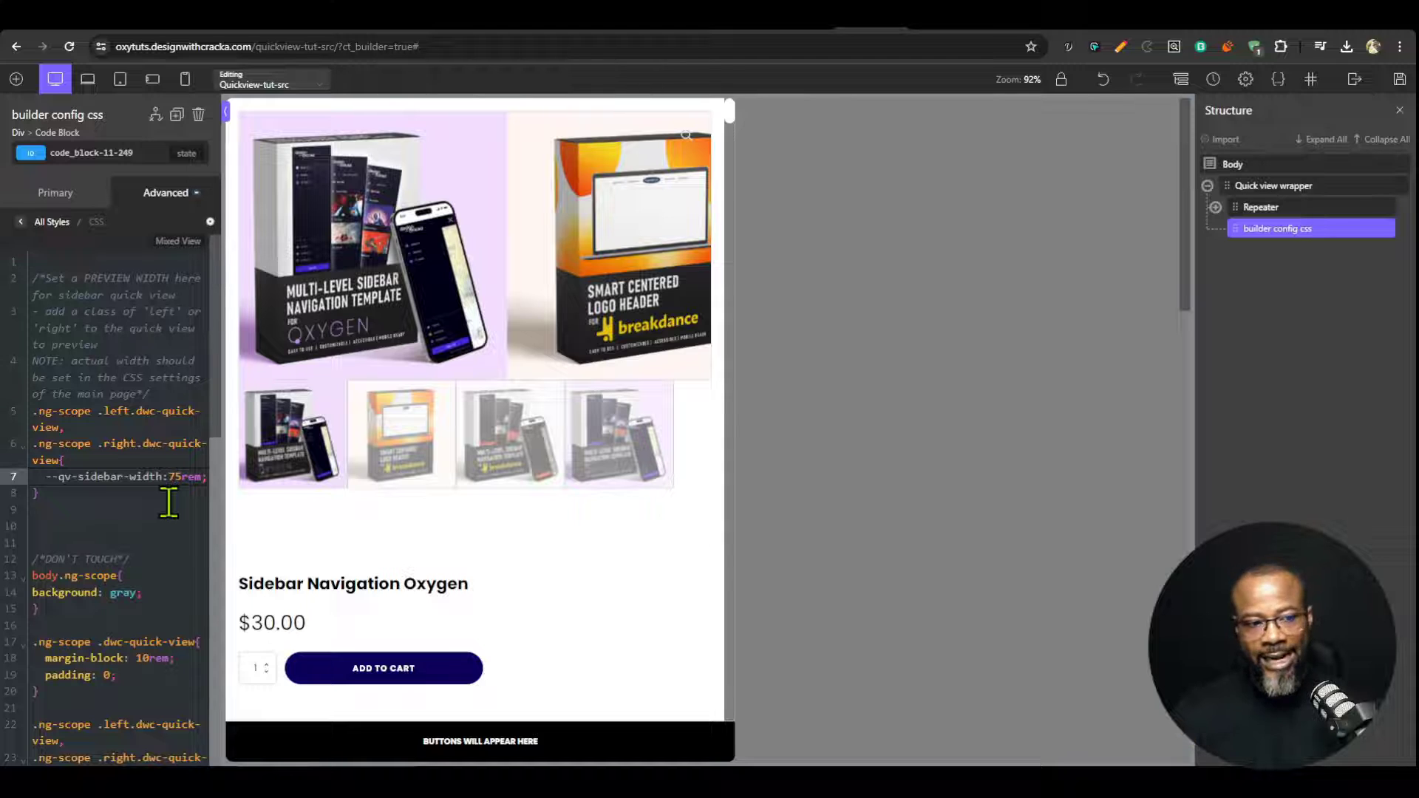
# Step: Set the preview --qv-sidebar-width in builder config css to 400px, matching the width in the Dynamic lightbox Code's CSS
pyautogui.click(959, 29)
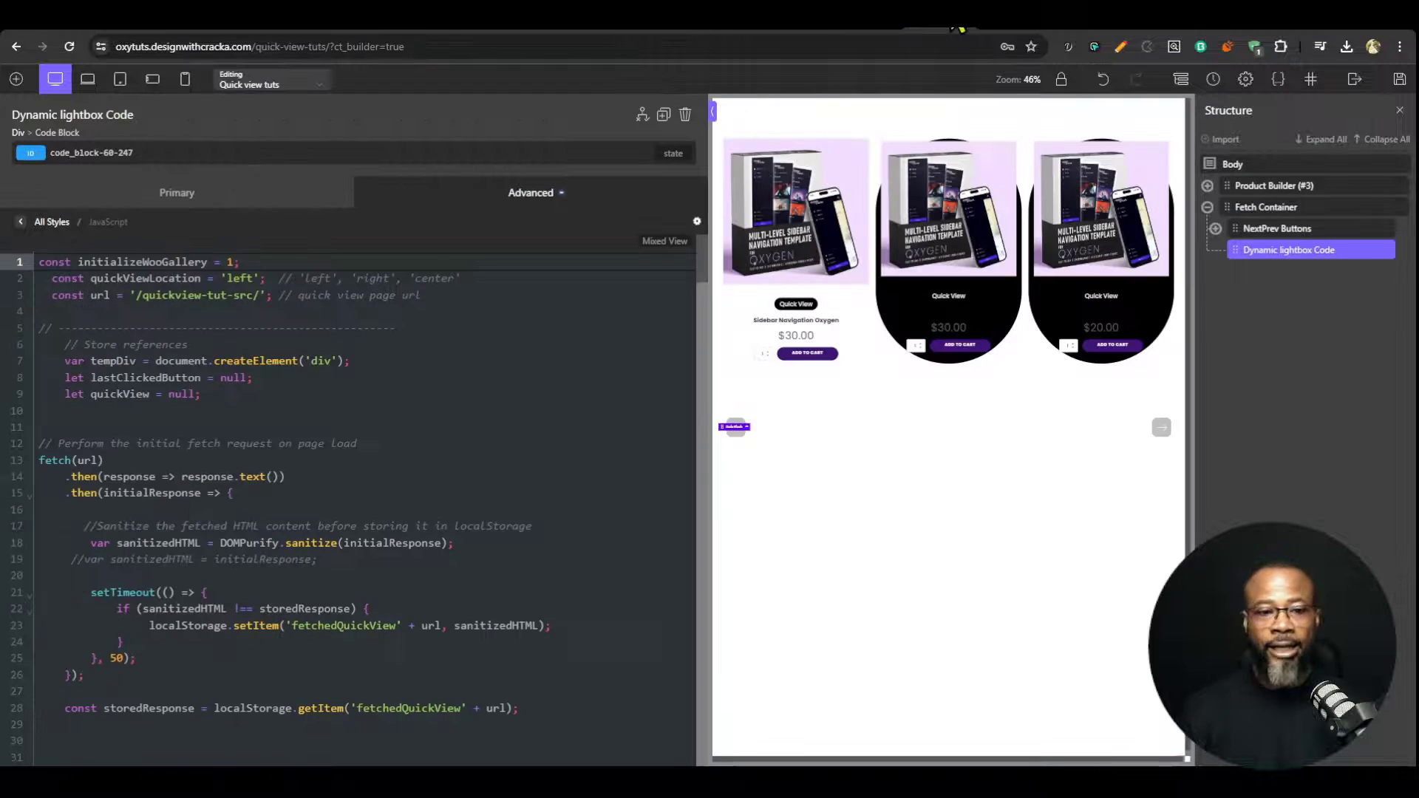
pyautogui.click(235, 207)
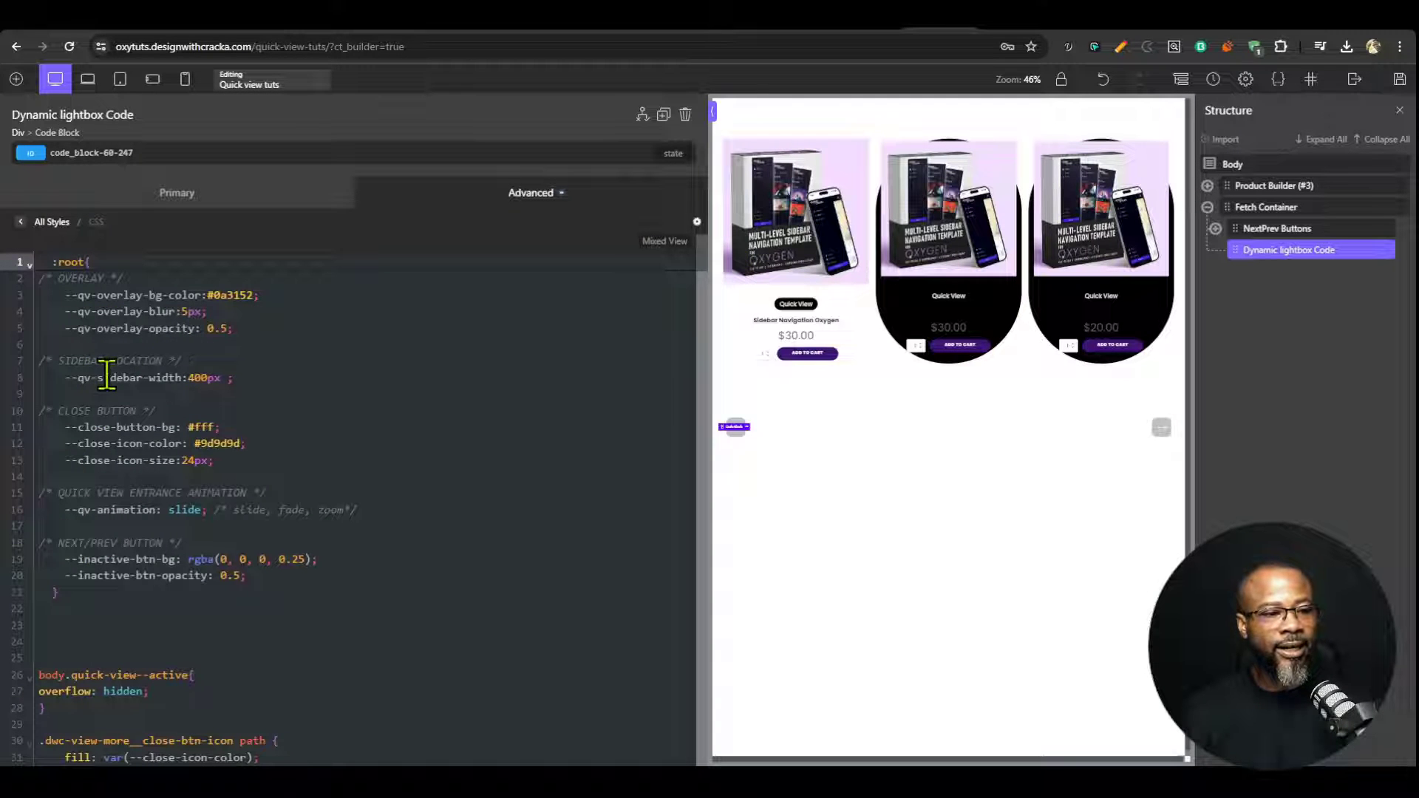
pyautogui.click(857, 33)
pyautogui.moveTo(171, 475); pyautogui.dragTo(195, 475)
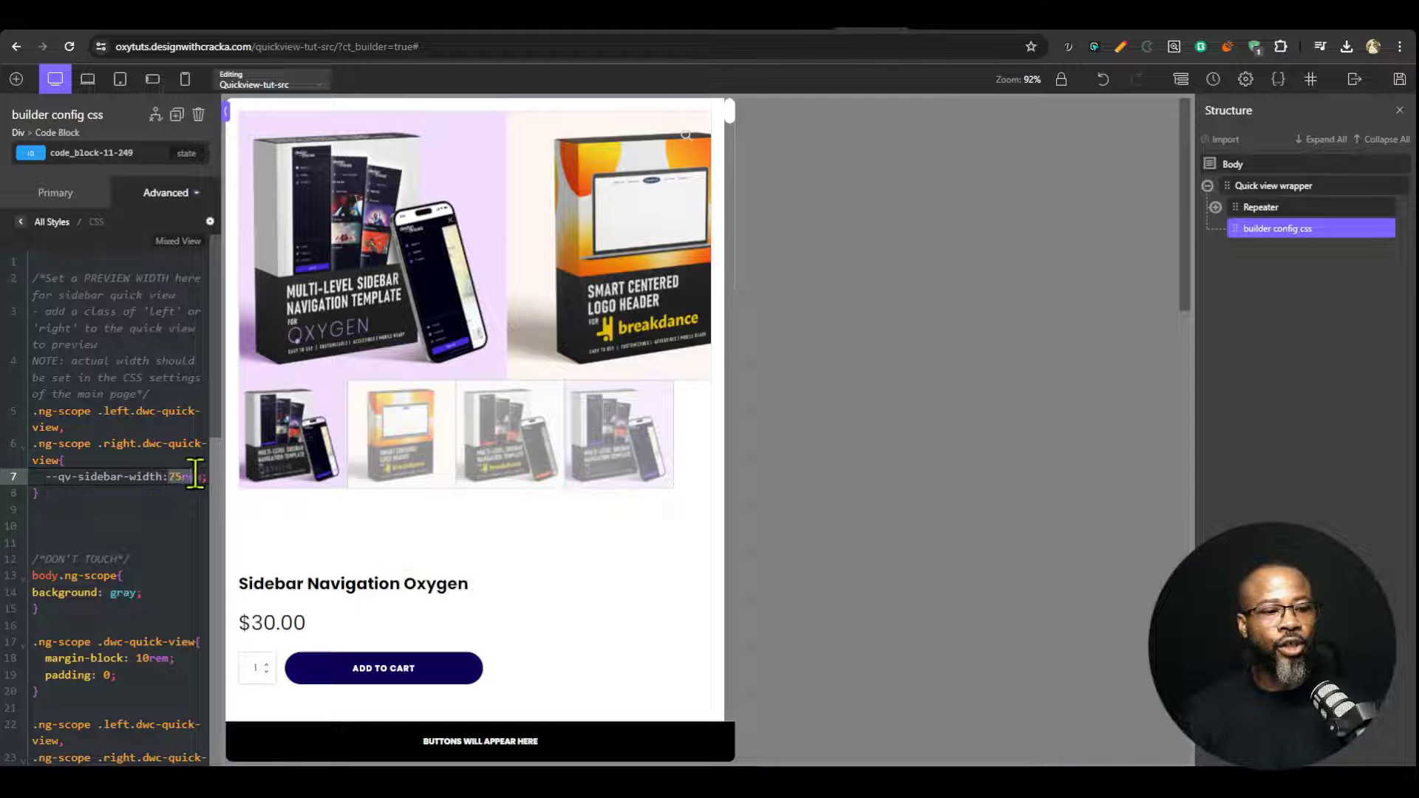
pyautogui.write('400px')
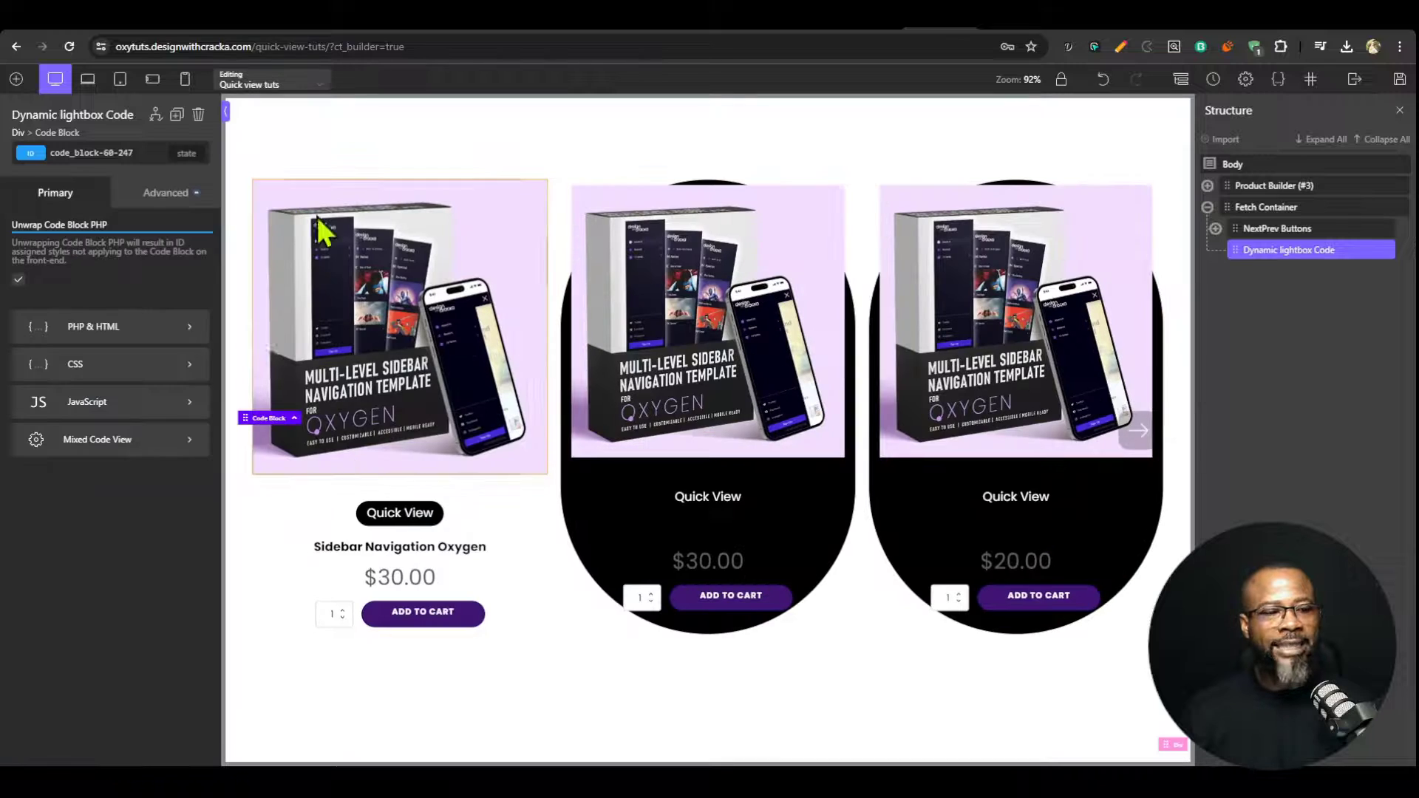
# Step: Set initializeWooGallery to 0 in the JavaScript of the Quick view tuts page's Dynamic lightbox Code and save
pyautogui.click(152, 403)
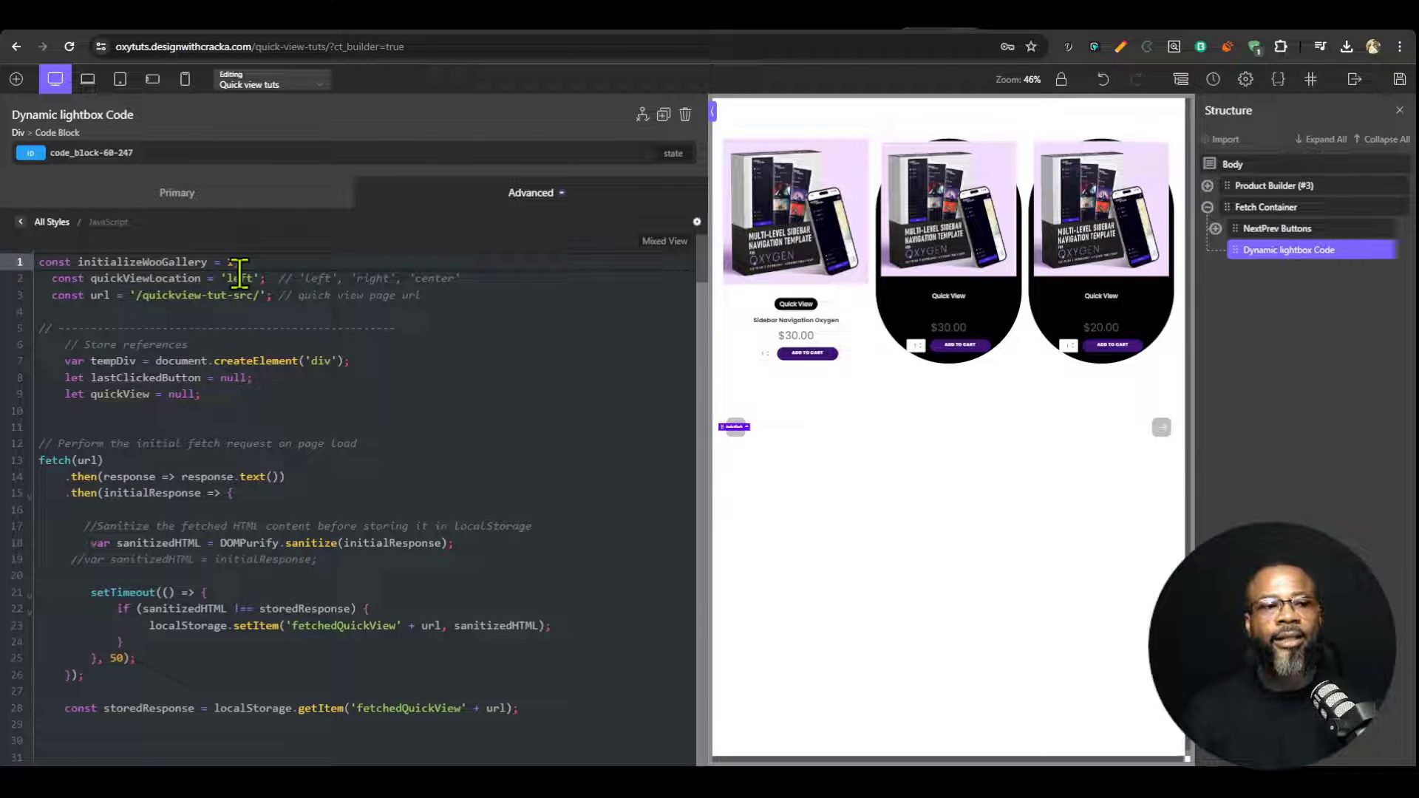
pyautogui.write('0')
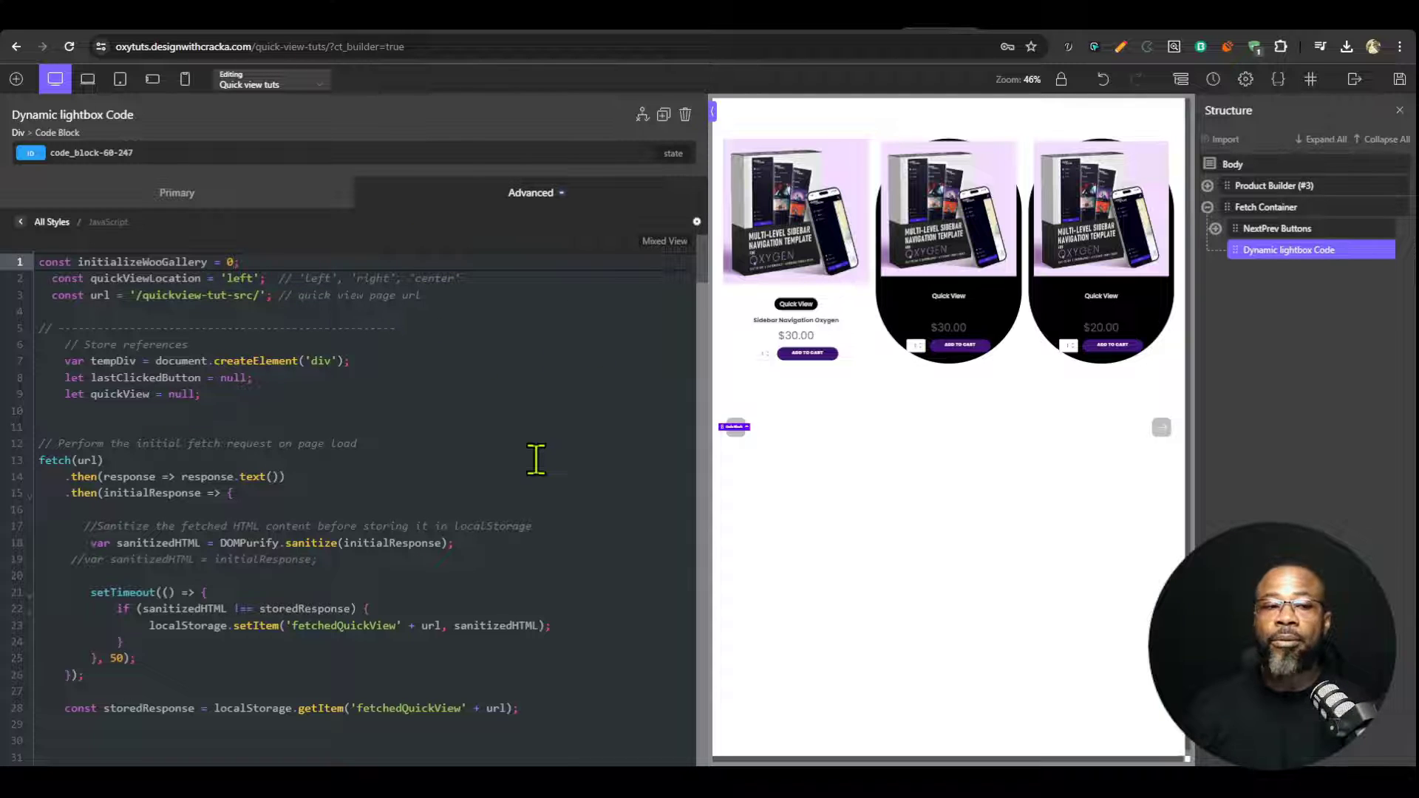
pyautogui.click(1398, 80)
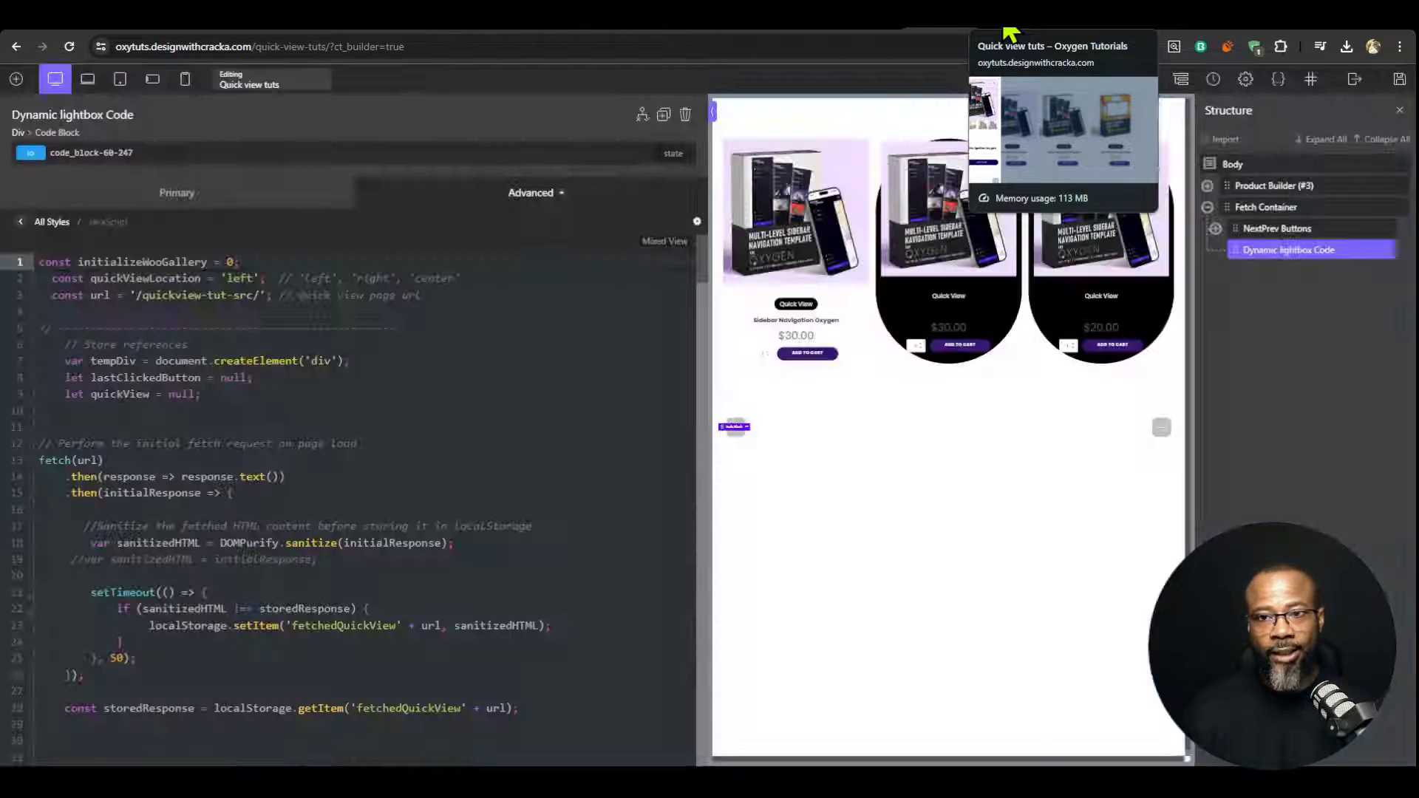
# Step: Reload the front-end page and open the Sidebar Navigation Oxygen quick view to check the gallery with initializeWooGallery at 0
pyautogui.click(1009, 34)
pyautogui.click(70, 47)
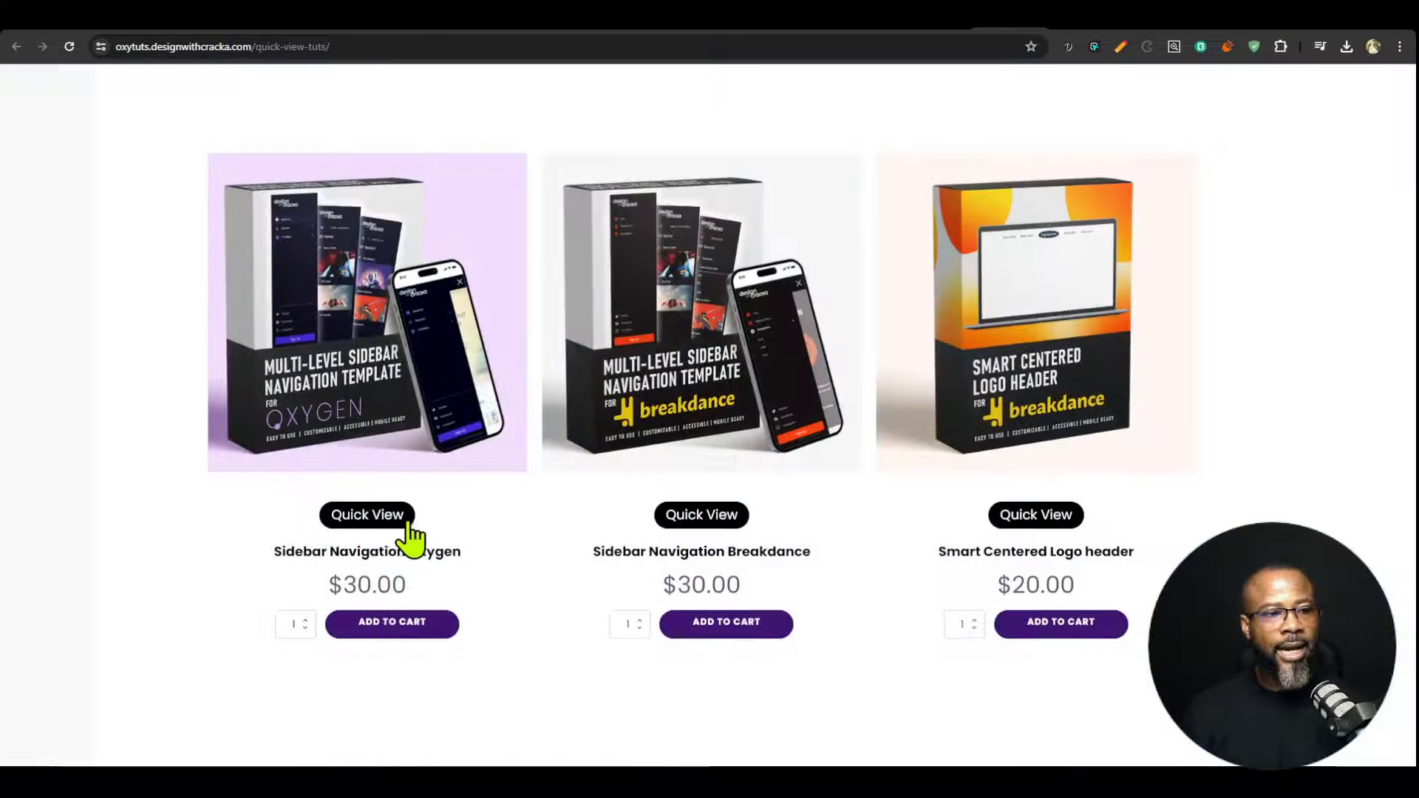
pyautogui.click(403, 519)
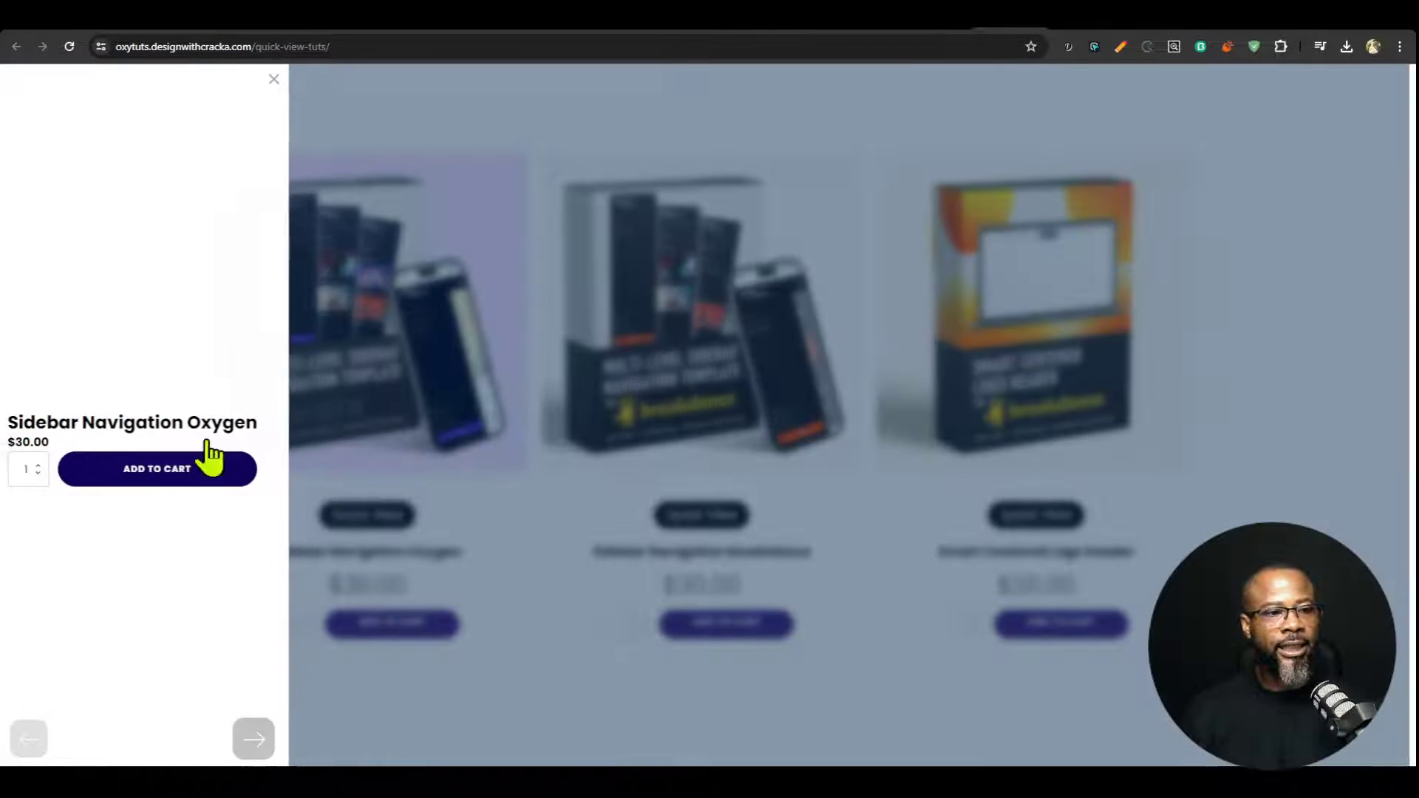
# Step: Set initializeWooGallery back to 1 in the Dynamic lightbox Code's JavaScript and recheck the product gallery on the front-end page
pyautogui.click(960, 33)
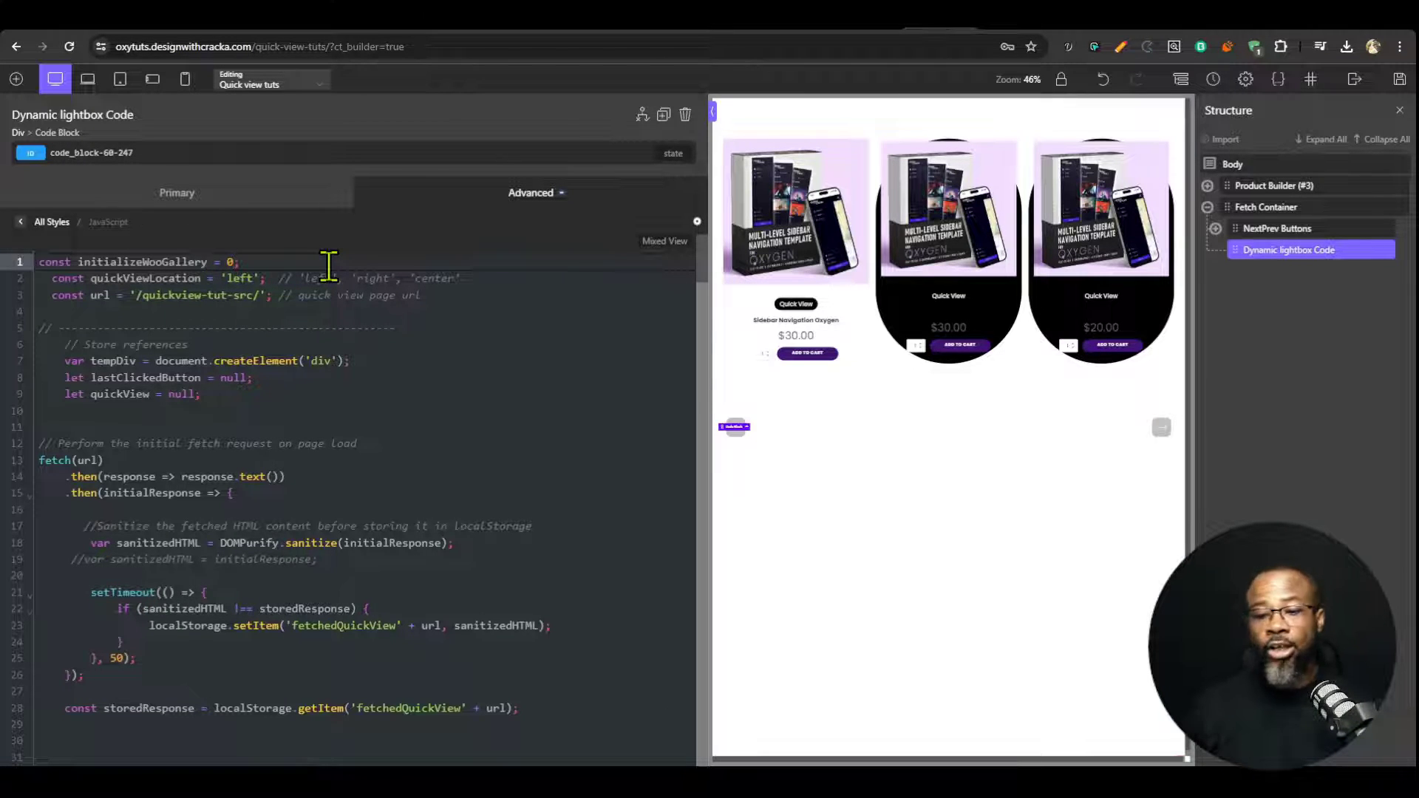
pyautogui.click(863, 29)
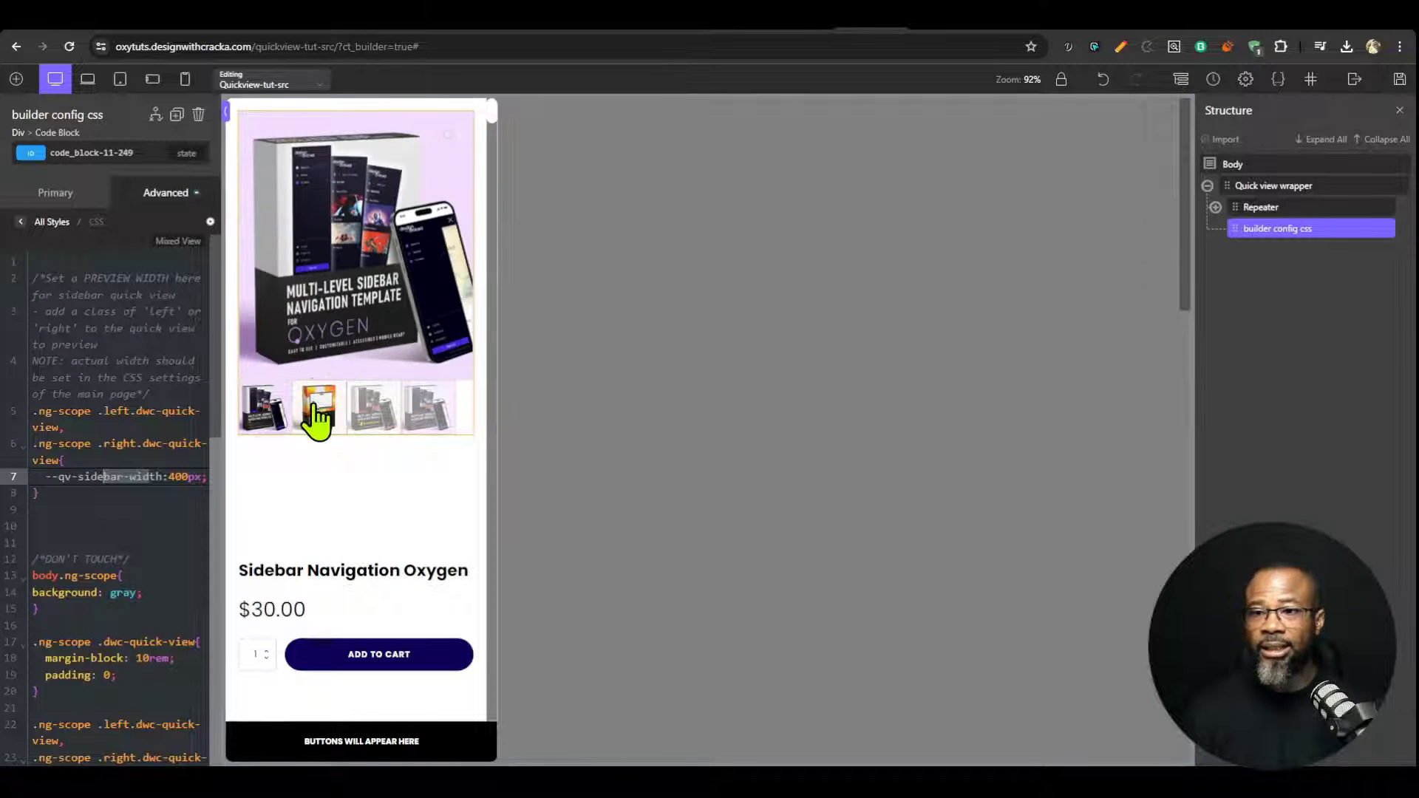
pyautogui.click(928, 29)
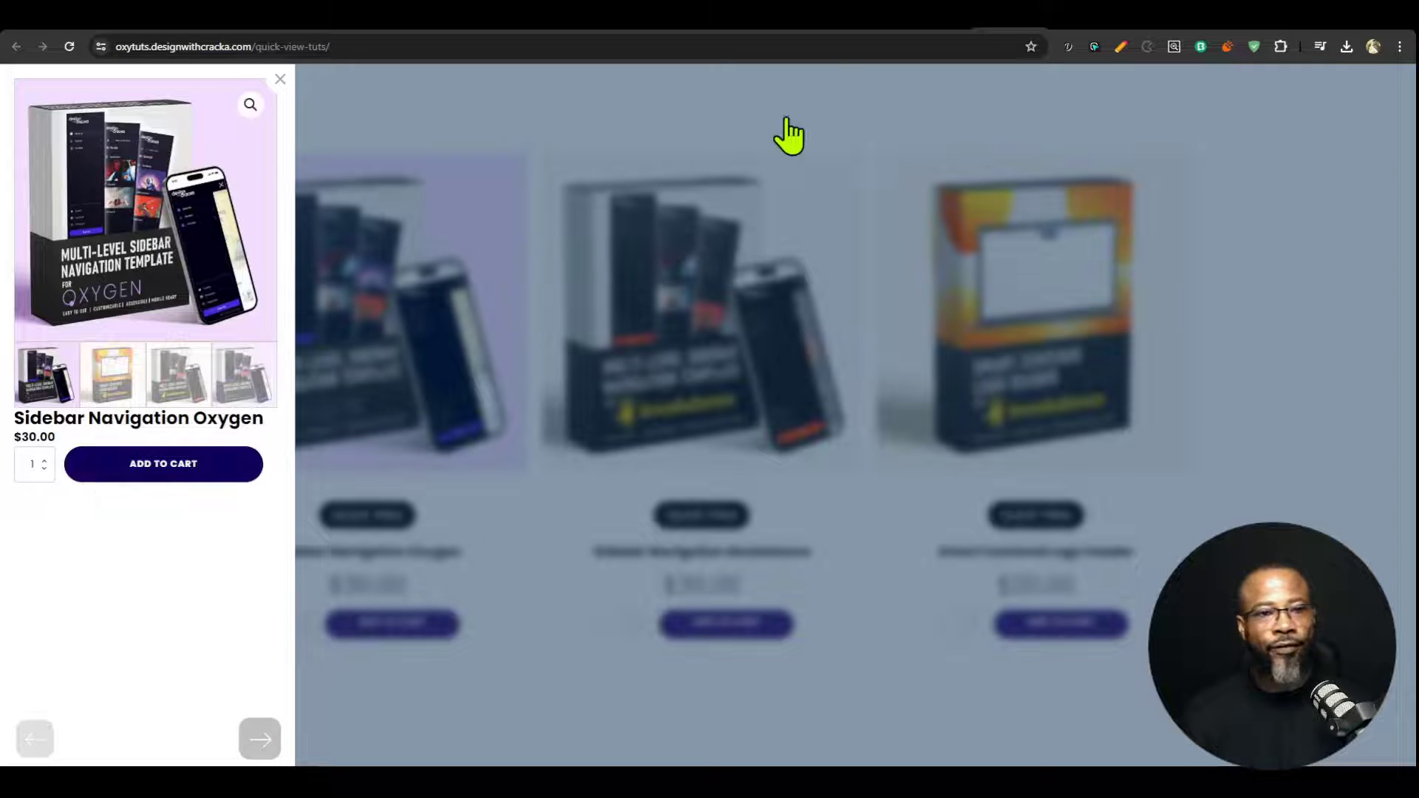
# Step: Set quickViewLocation to 'right' in the Dynamic lightbox Code's JavaScript and save the page
pyautogui.click(951, 28)
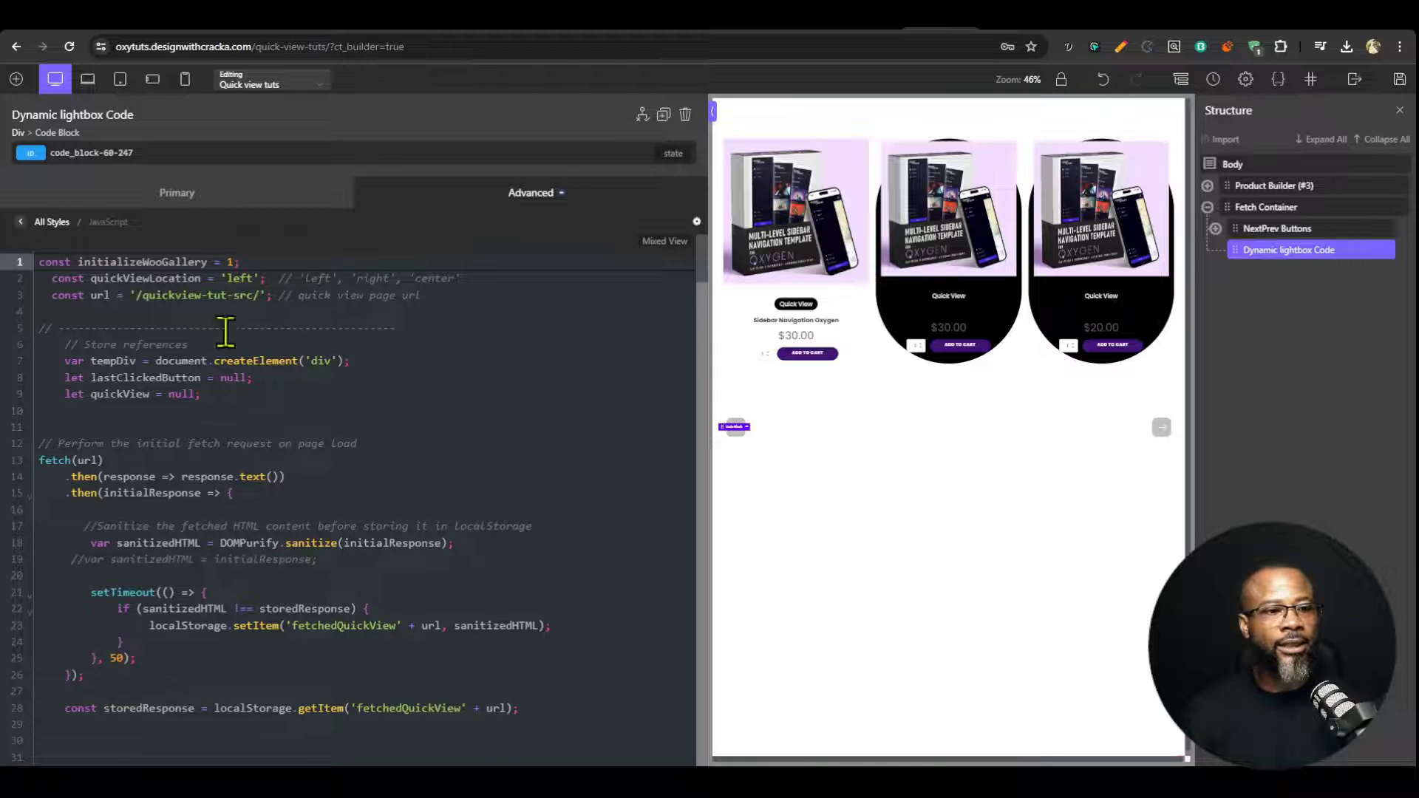
pyautogui.doubleClick(242, 278)
pyautogui.write('right')
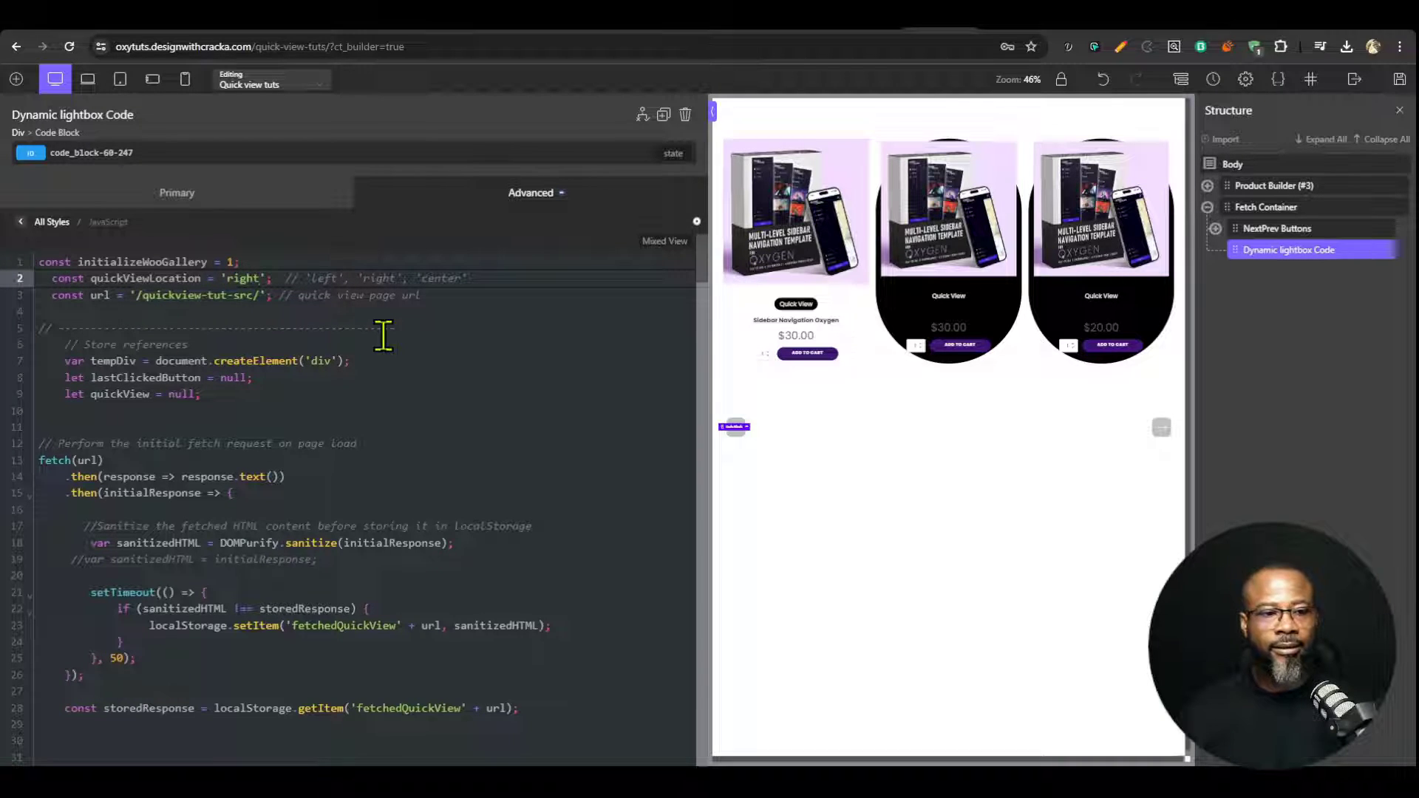
pyautogui.hotkey('ctrl', 's')
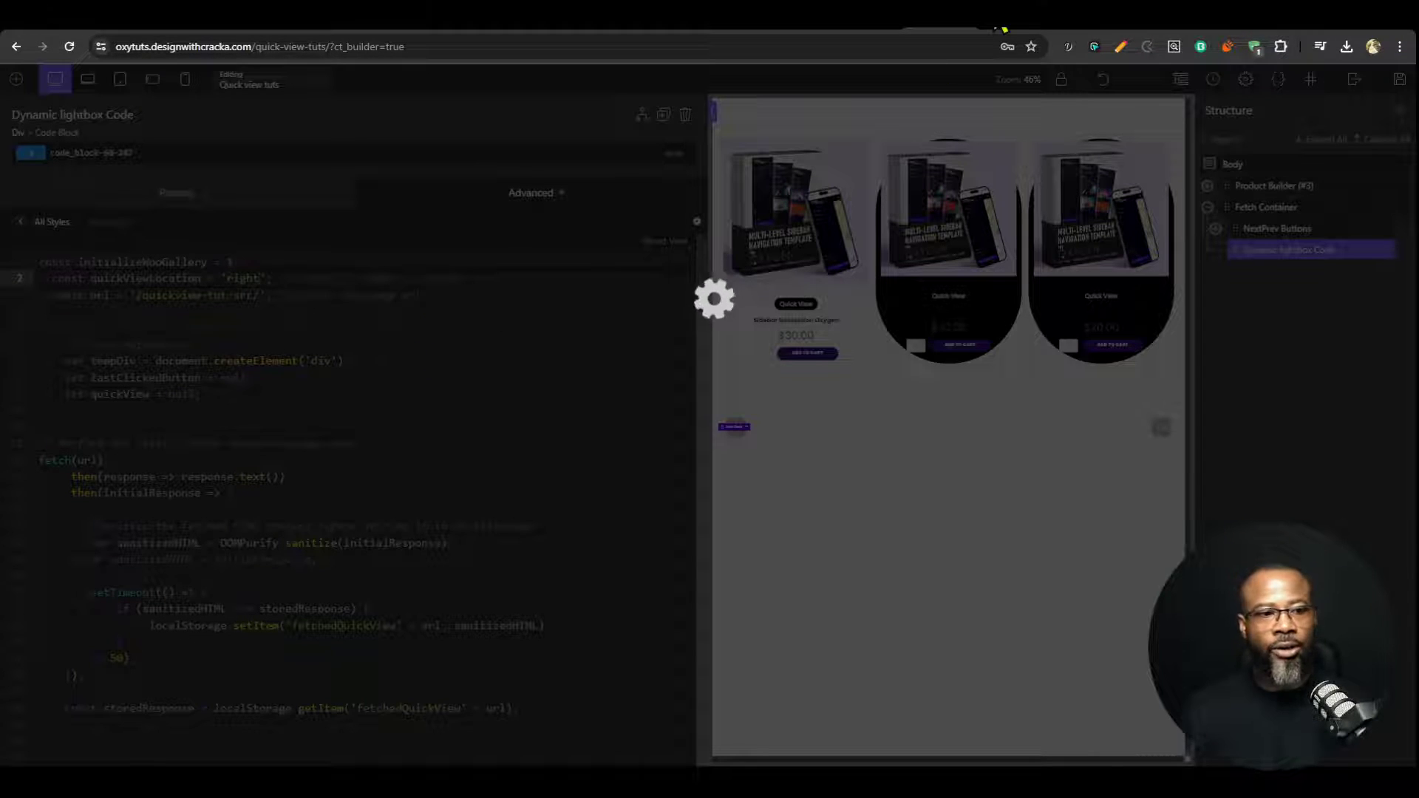
# Step: Open the Smart Centered Logo header quick view on the front end and step back through the products to Sidebar Navigation Oxygen
pyautogui.click(1001, 27)
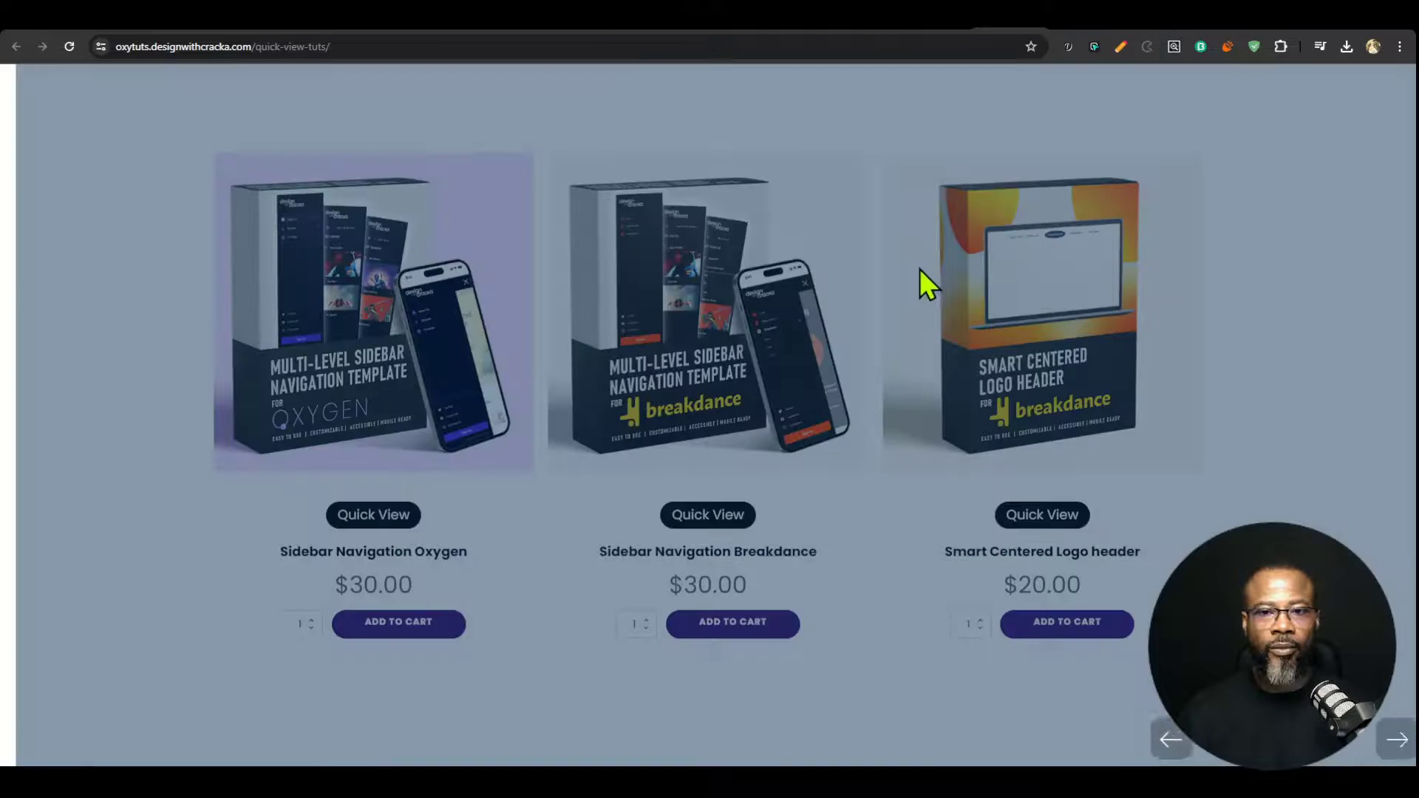
pyautogui.click(1038, 517)
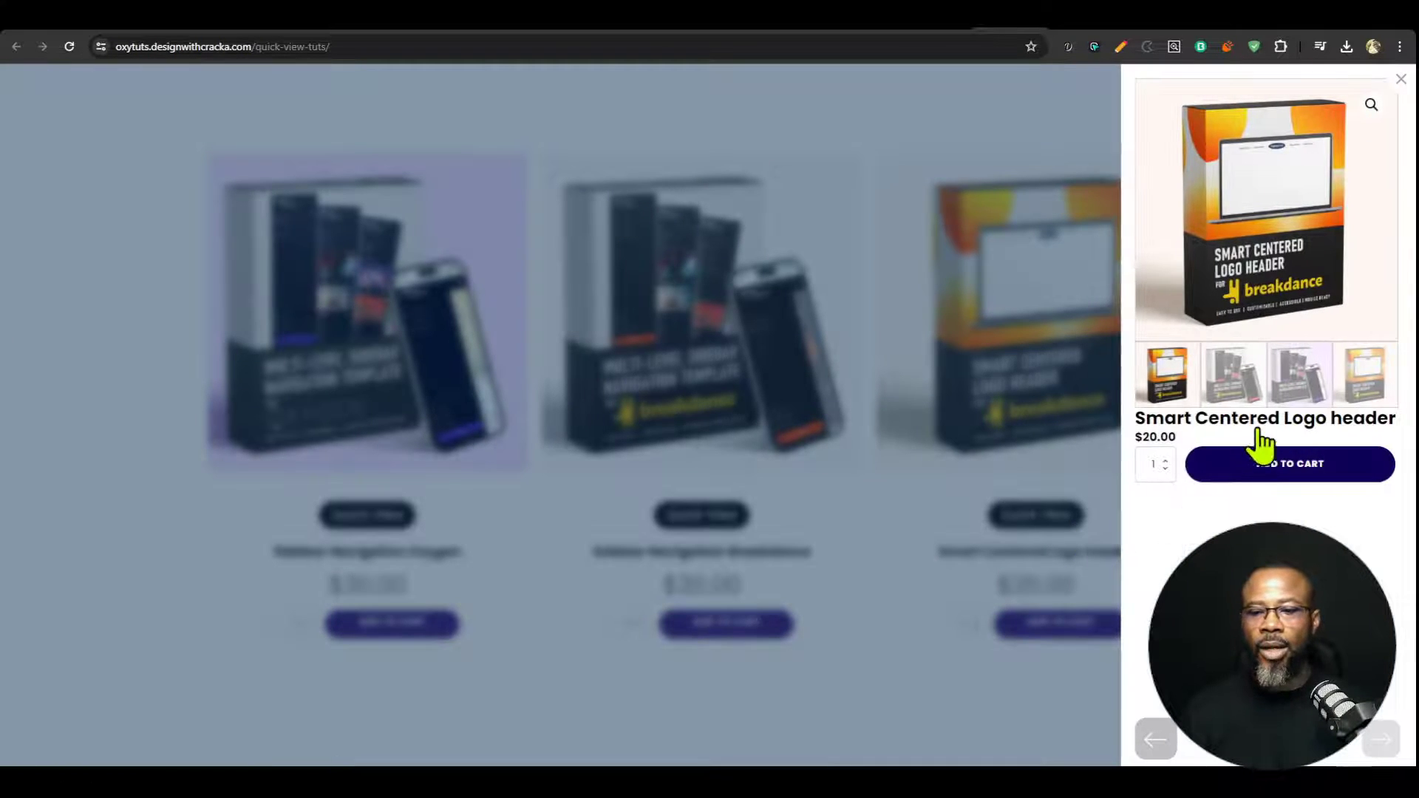
pyautogui.click(1157, 741)
pyautogui.click(1158, 746)
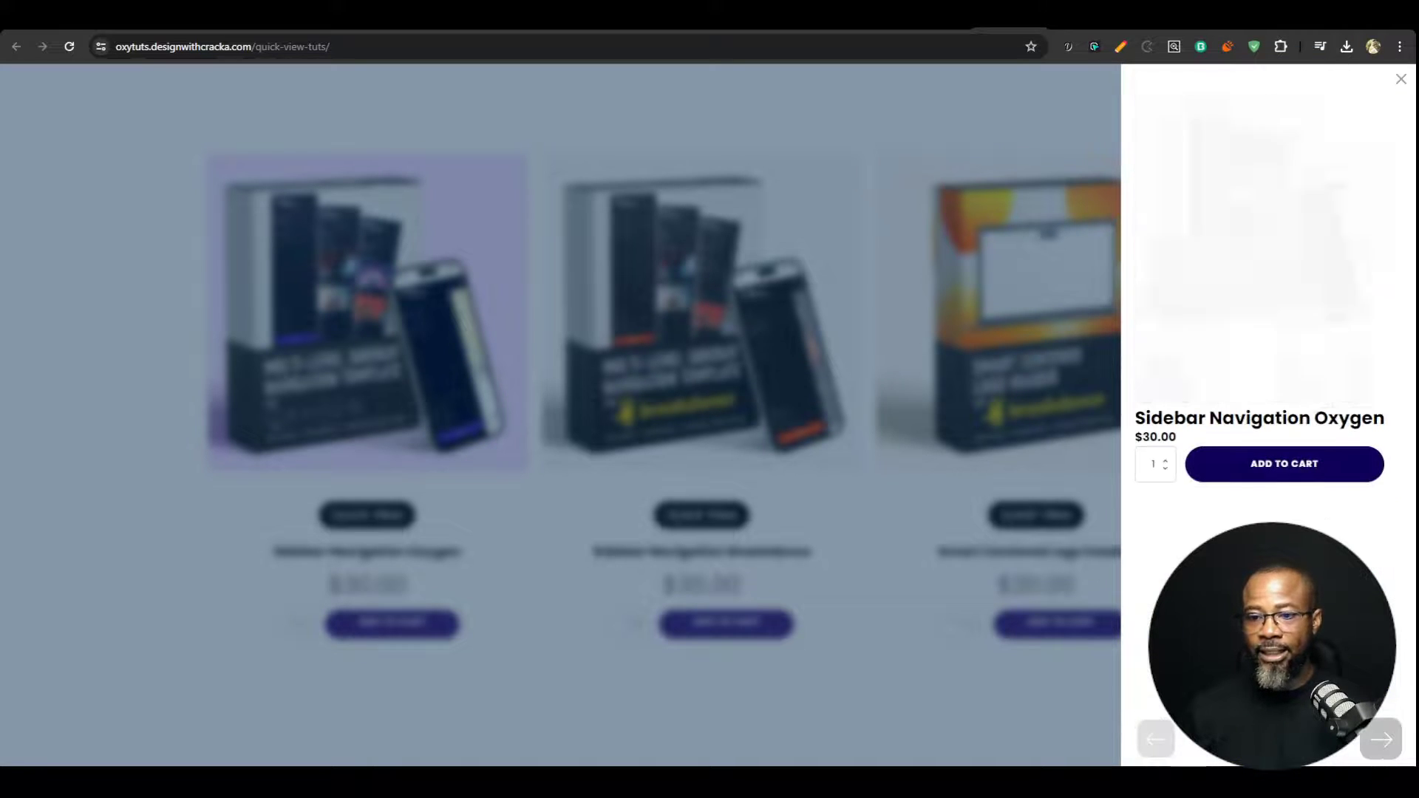
# Step: Compare the sidebar preview in the Quickview-tut-src builder with the Smart Centered Logo header quick view on the front-end page
pyautogui.click(962, 30)
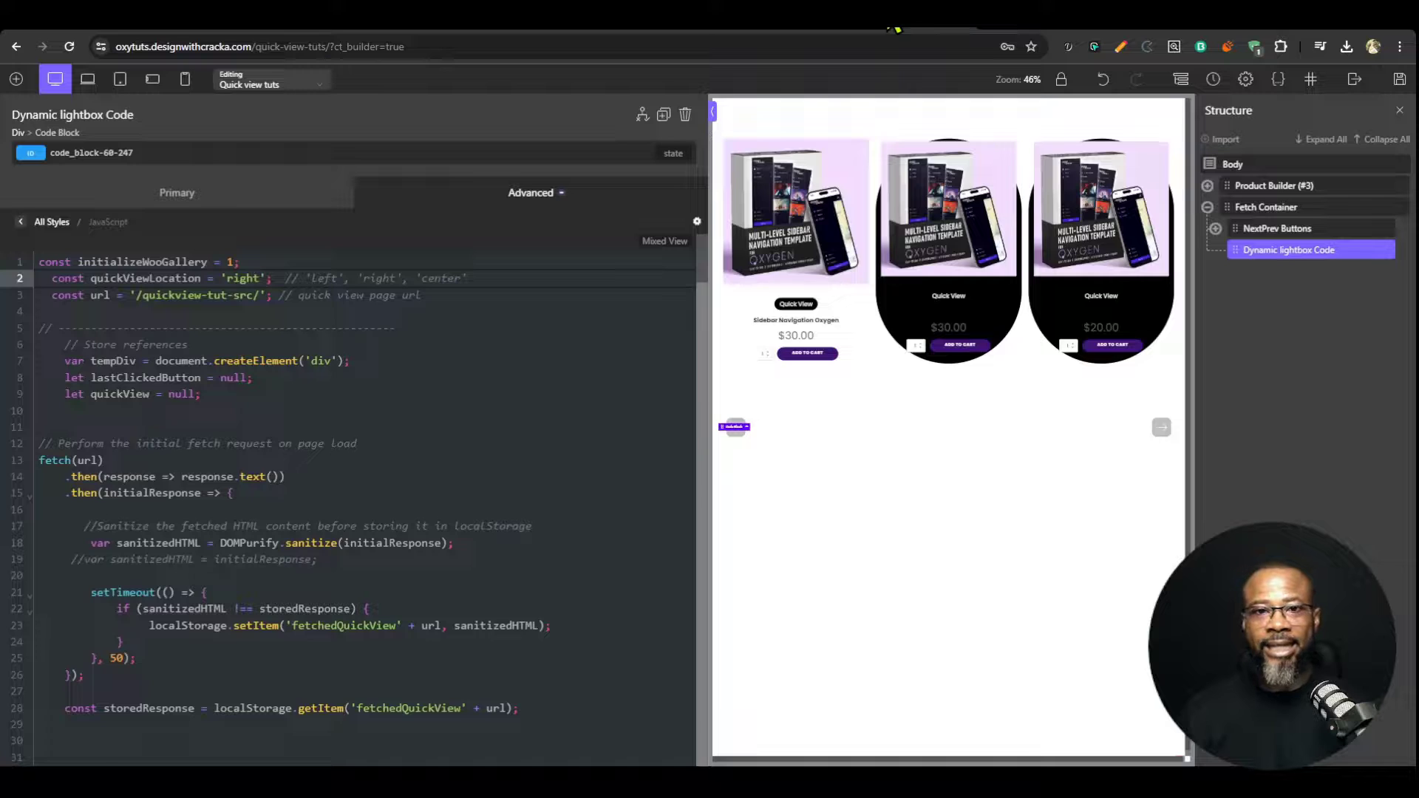
pyautogui.click(894, 29)
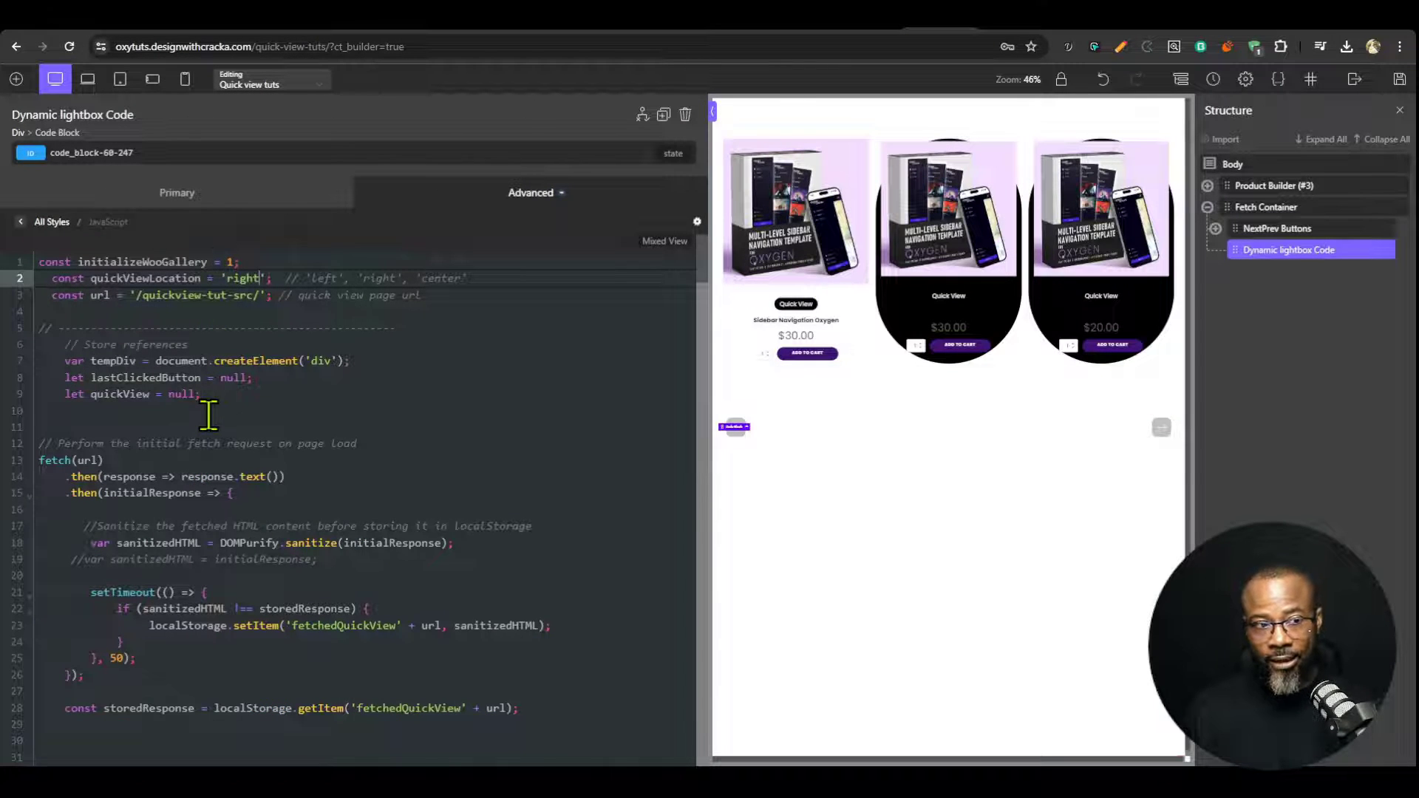
pyautogui.click(875, 18)
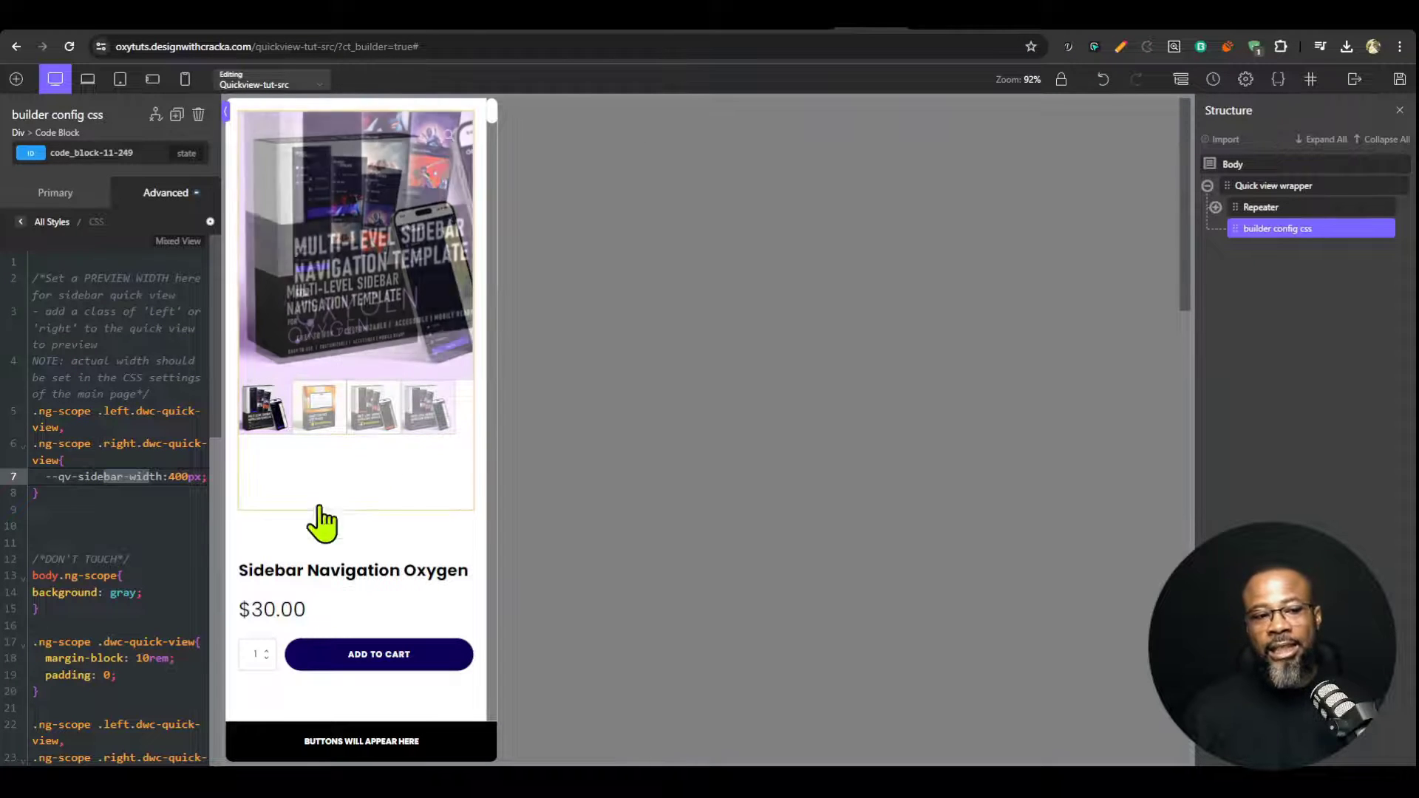
pyautogui.click(955, 31)
pyautogui.click(1011, 31)
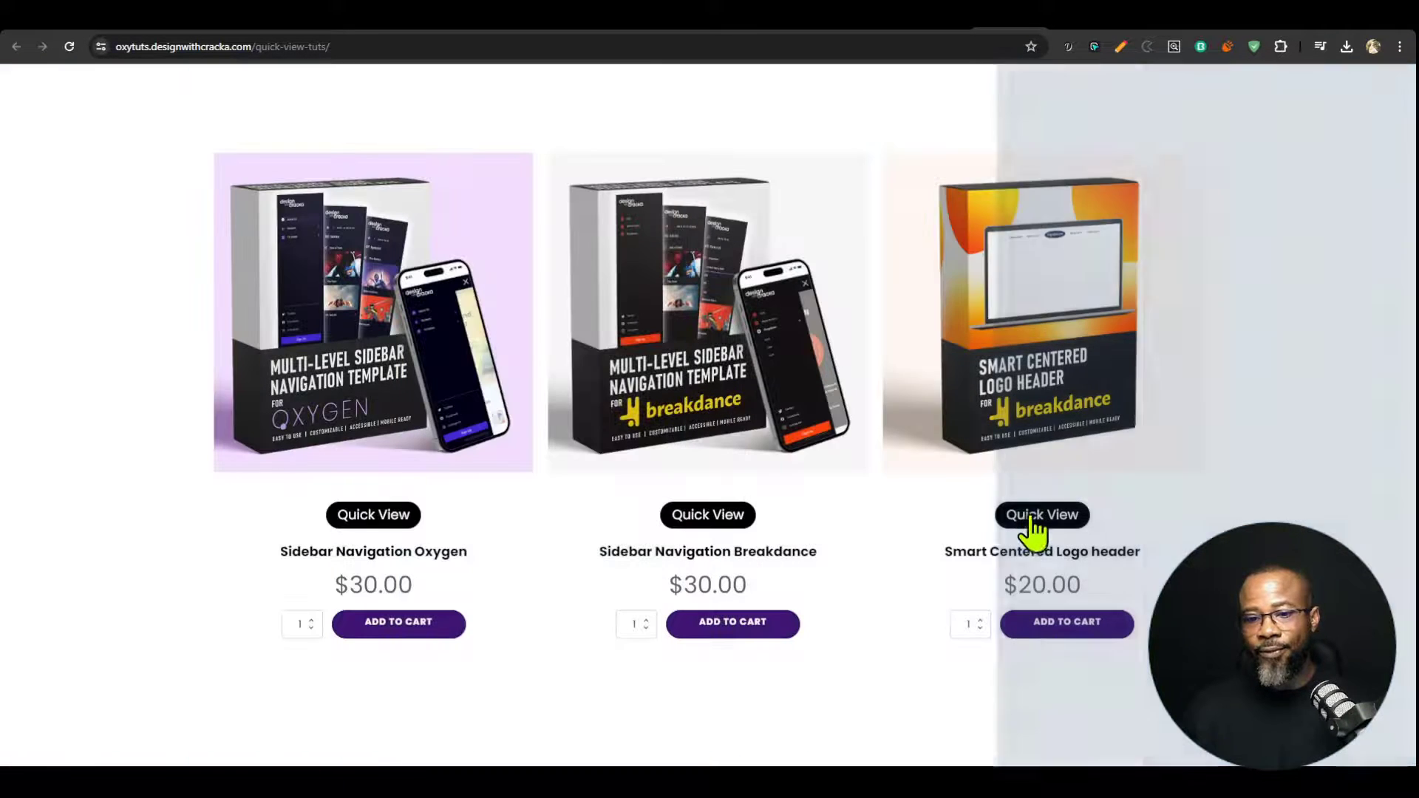
pyautogui.click(1068, 517)
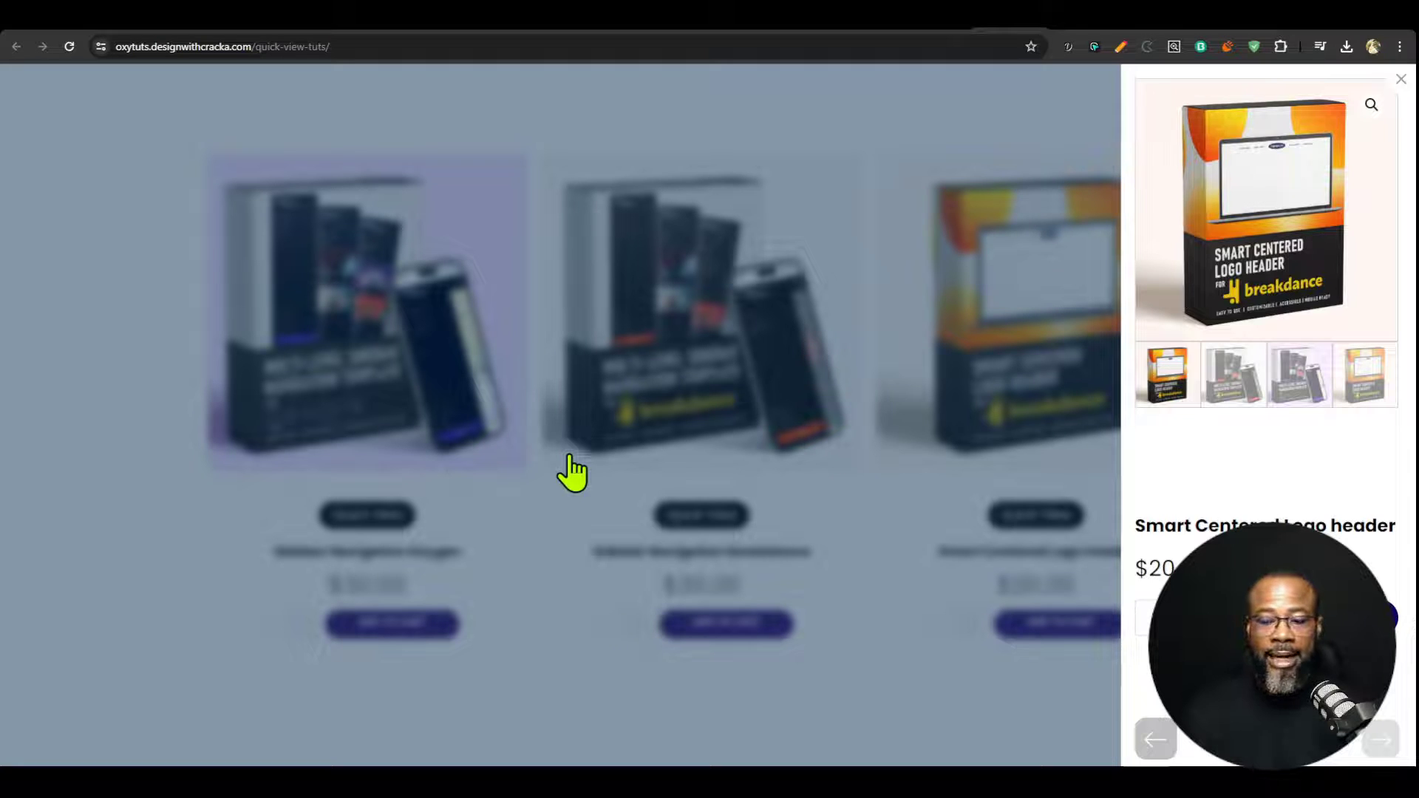
# Step: Switch to the Dynamic Post Lightbox for Oxygen Builder product page on Gumroad and review its description and features
pyautogui.click(738, 31)
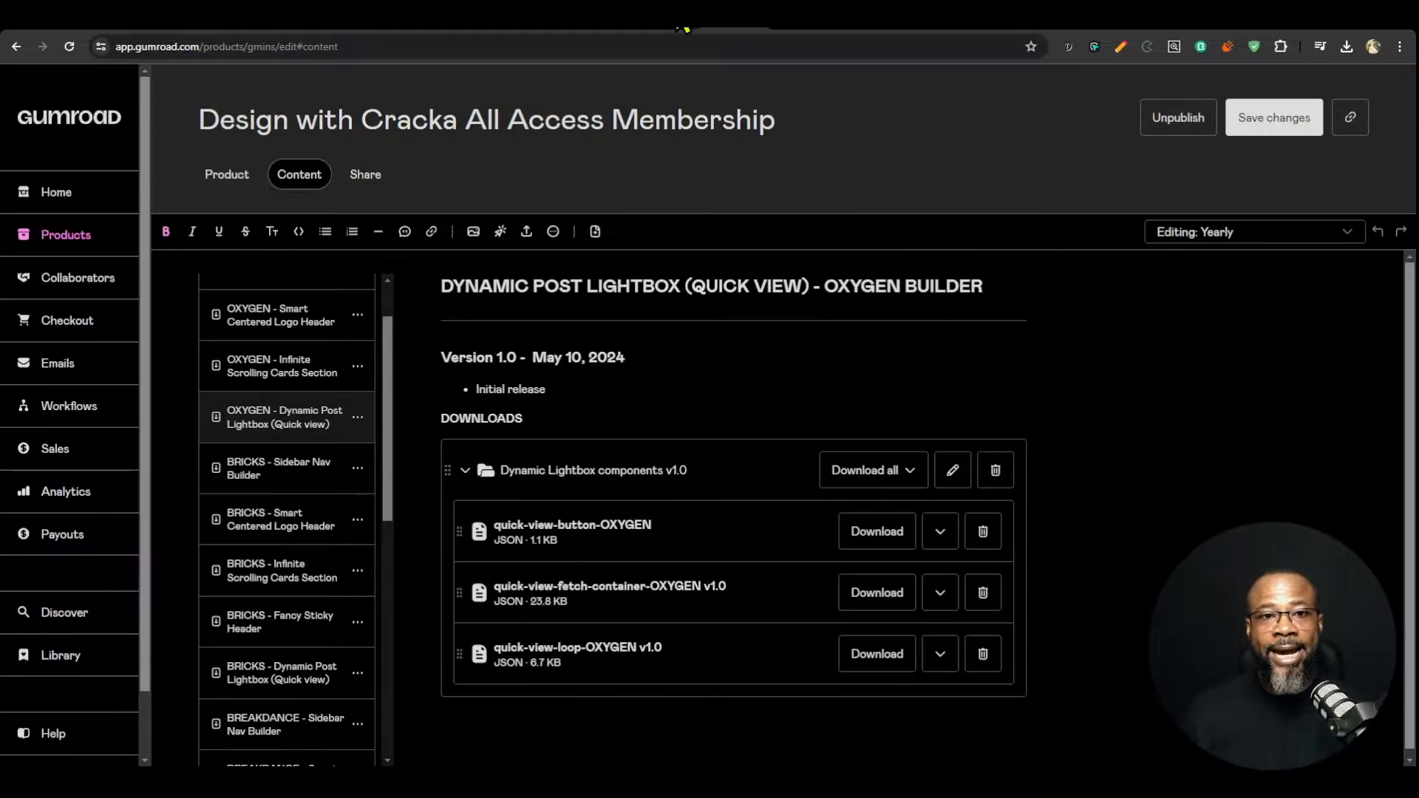
pyautogui.click(679, 31)
pyautogui.scroll(-13, 720, 392)
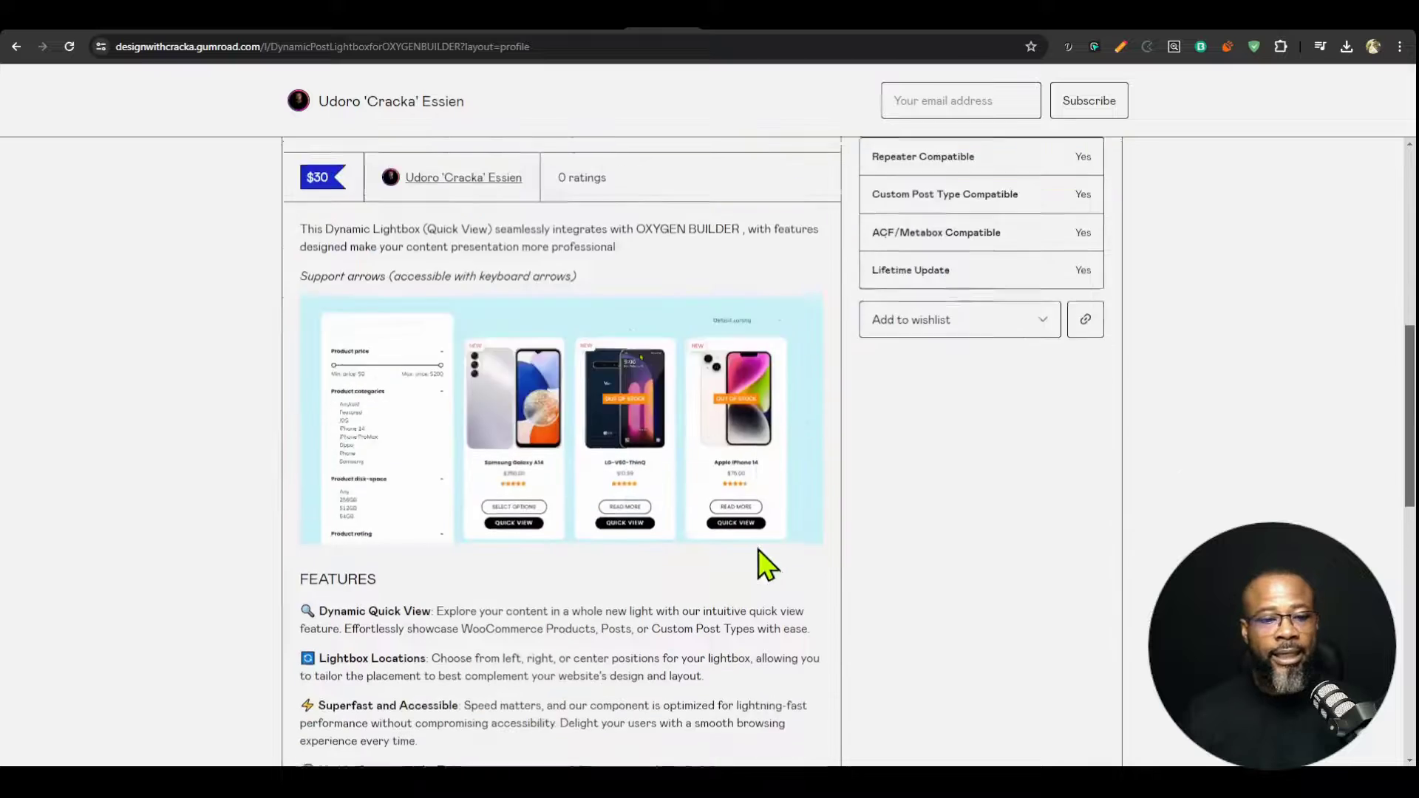
# Step: Go from the Dynamic Post Lightbox product page to the seller's Gumroad store and open the Design with Cracka All Access Membership
pyautogui.scroll(13, 766, 580)
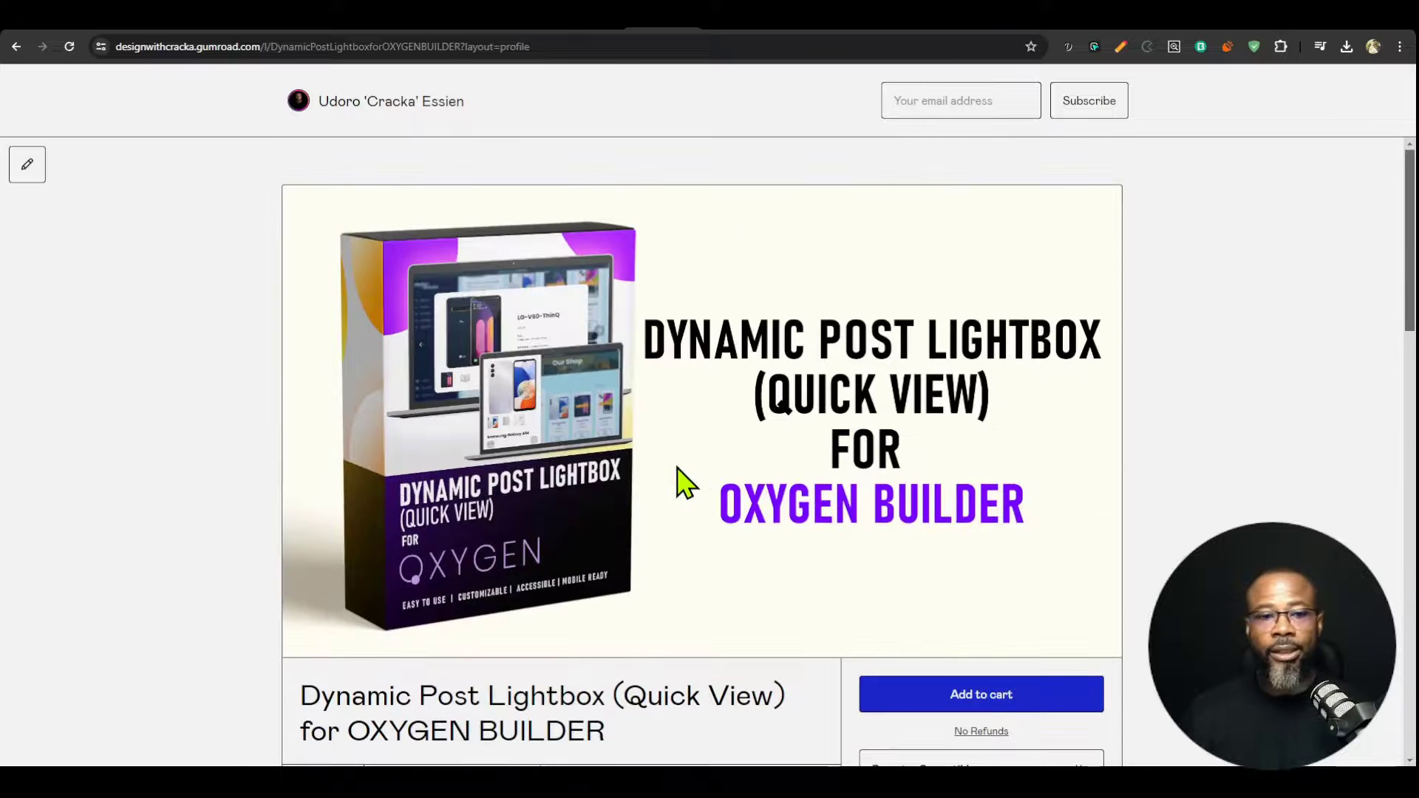
pyautogui.scroll(-3, 743, 513)
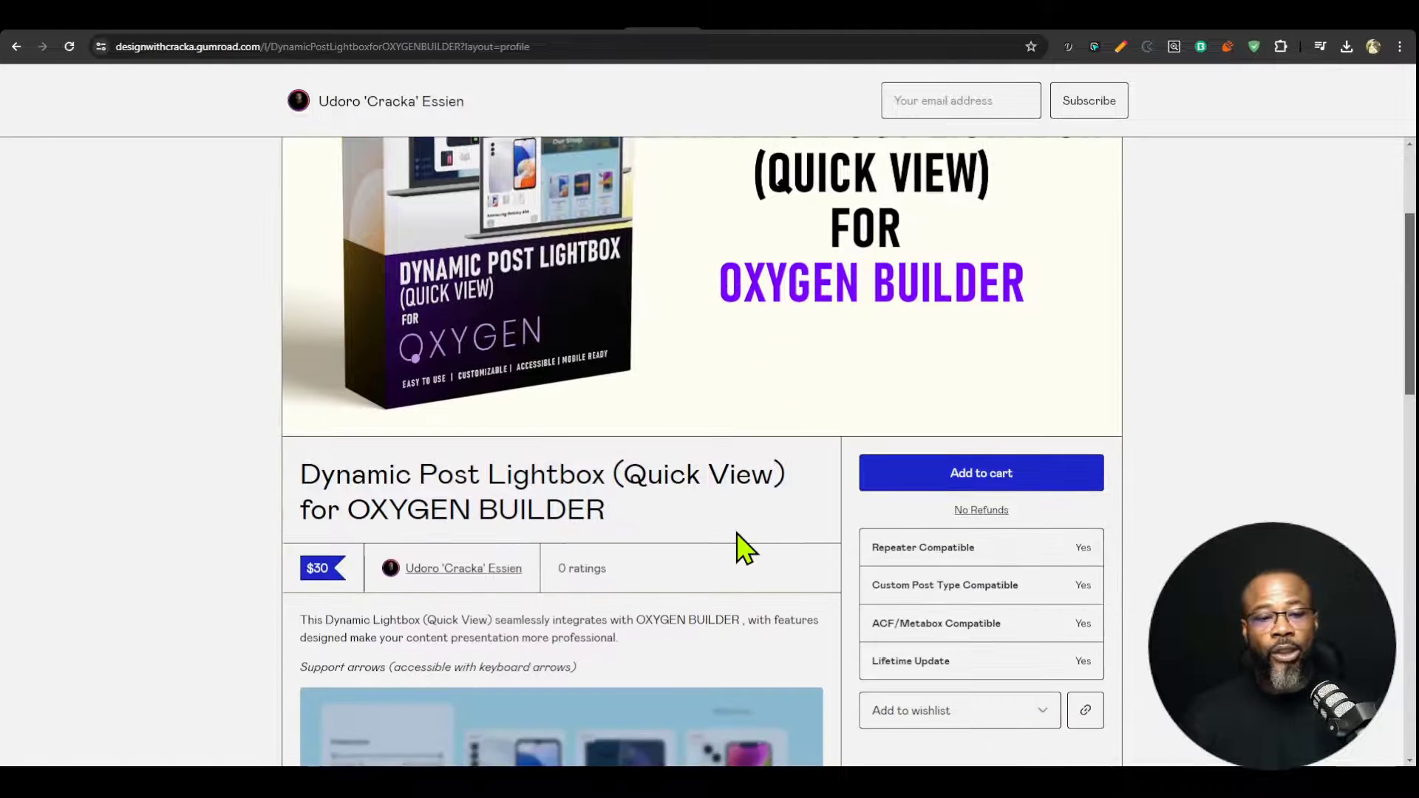
pyautogui.click(492, 575)
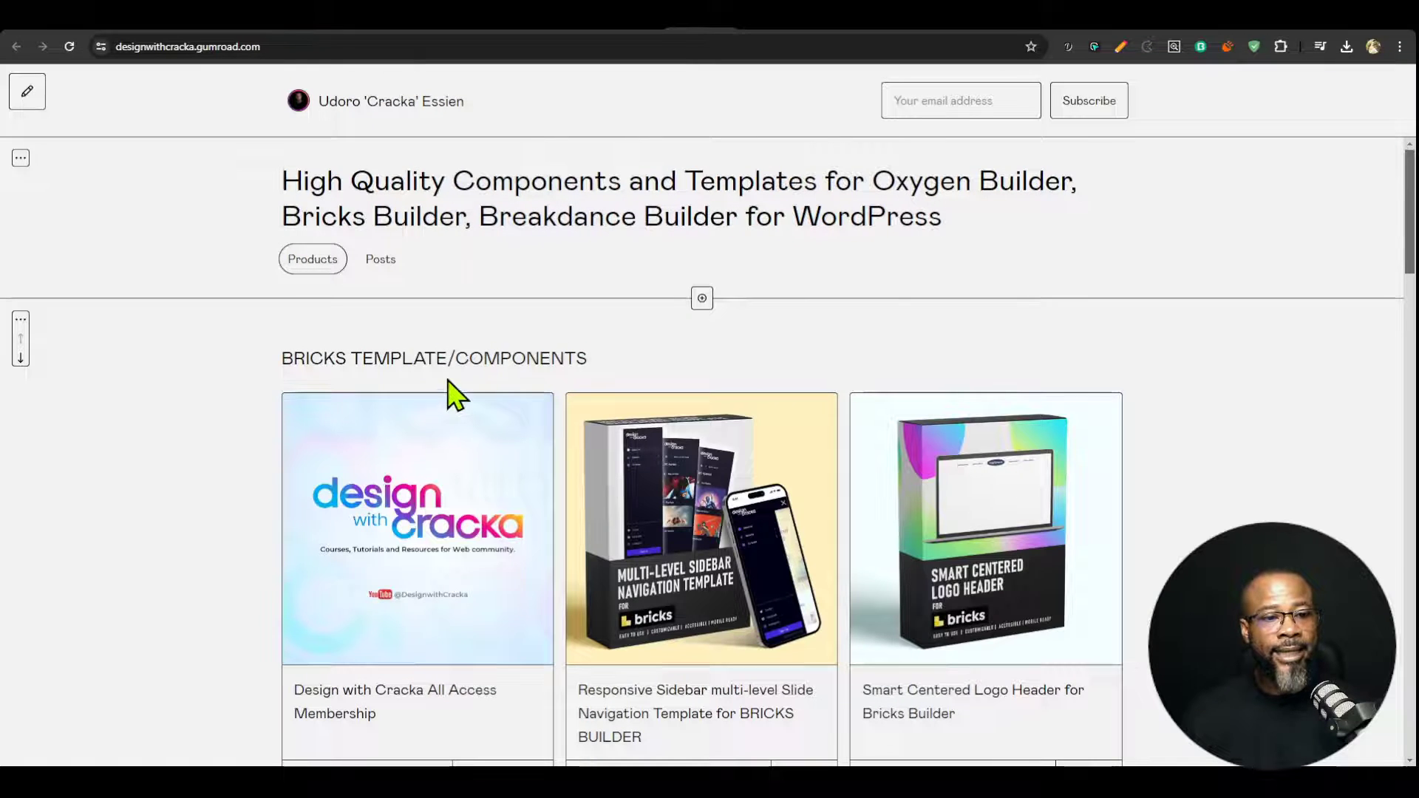
pyautogui.scroll(-3, 416, 469)
pyautogui.click(419, 480)
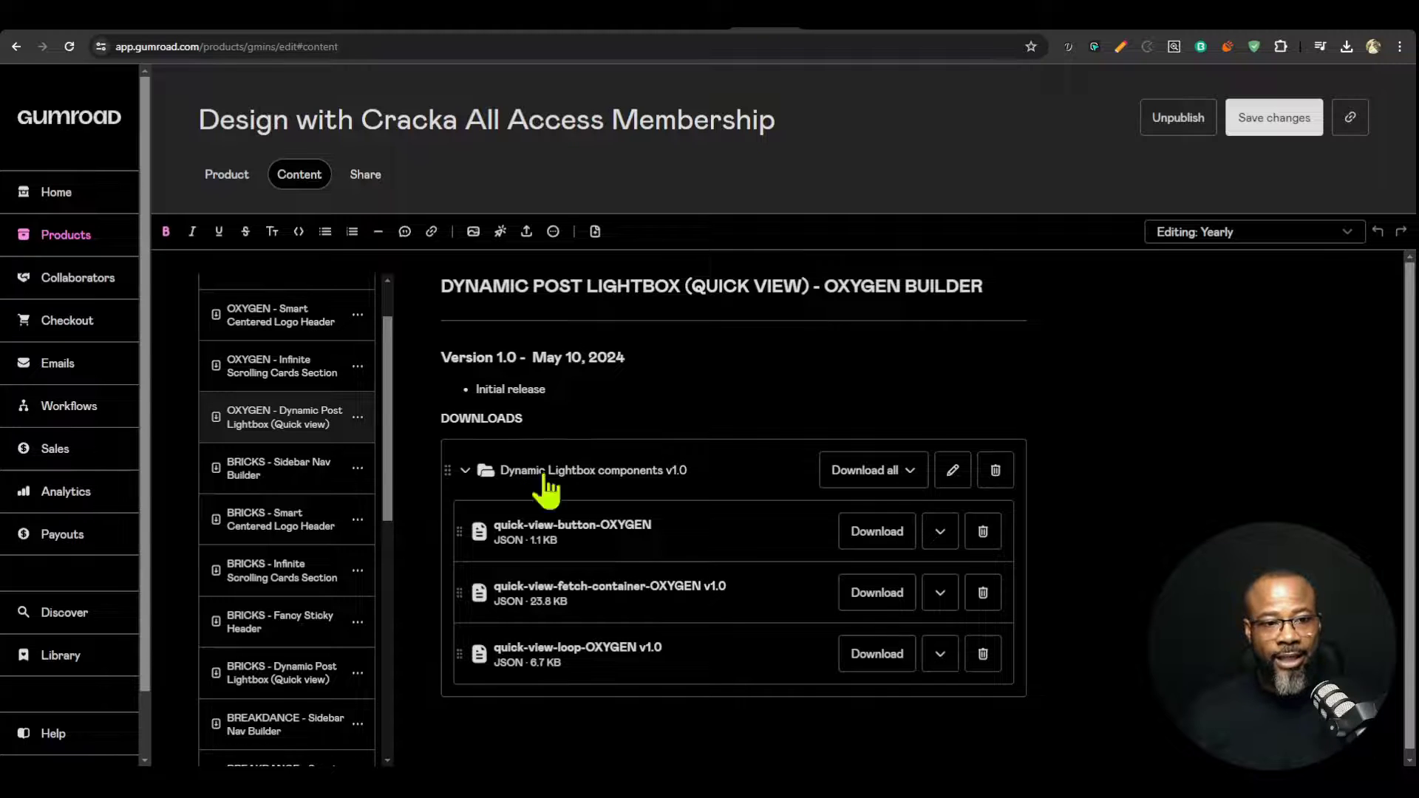
# Step: Look through the membership's content pages for Oxygen Smart Centered Logo Header, Oxygen Infinite Scrolling Cards Section and Bricks Smart Centered Logo Header
pyautogui.click(286, 312)
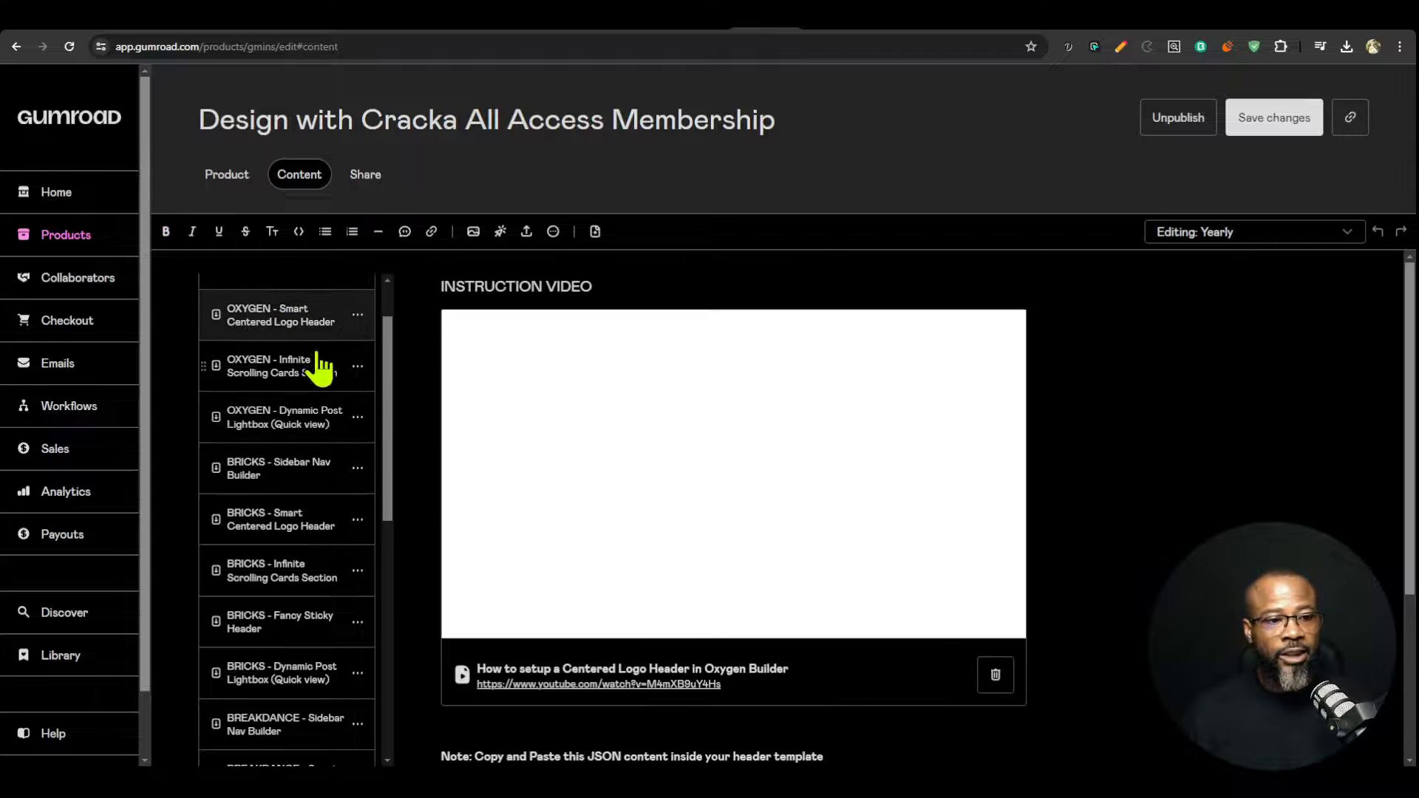
pyautogui.click(300, 364)
pyautogui.scroll(-1, 490, 379)
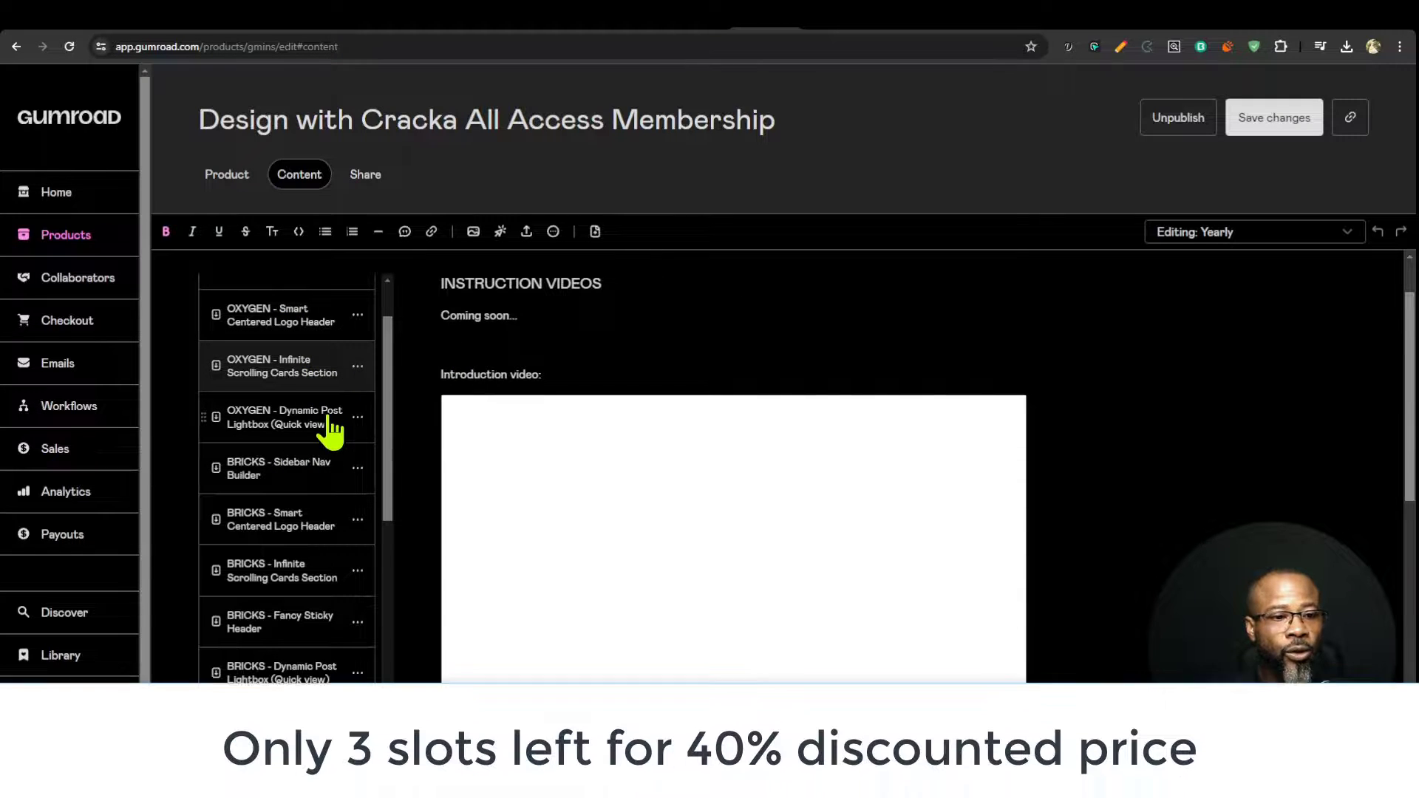
pyautogui.click(281, 519)
# Step: Browse the Bricks, Breakdance and Oxygen components in the seller's Gumroad store and return to the quick-view-tuts front-end page
pyautogui.click(729, 30)
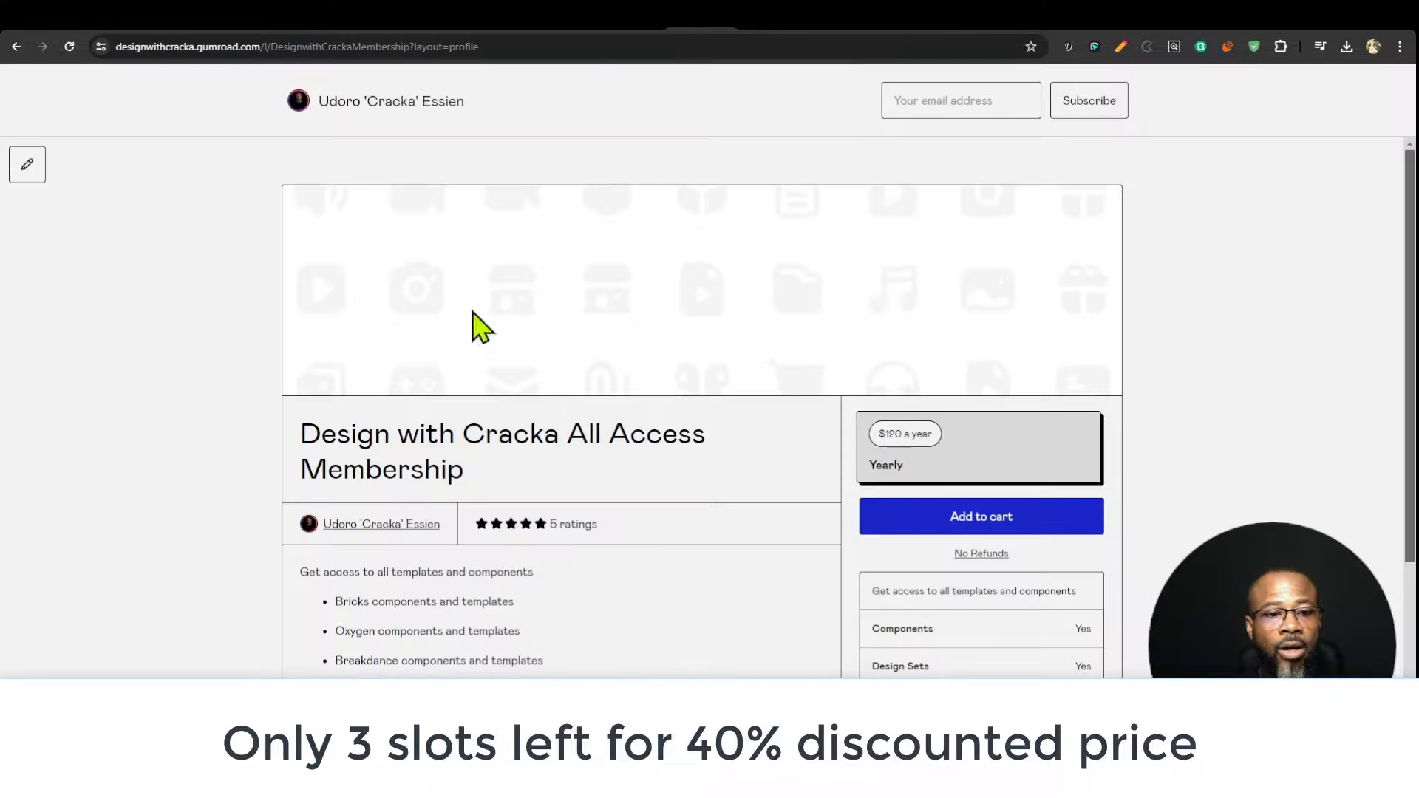
pyautogui.click(408, 526)
pyautogui.scroll(-10, 674, 291)
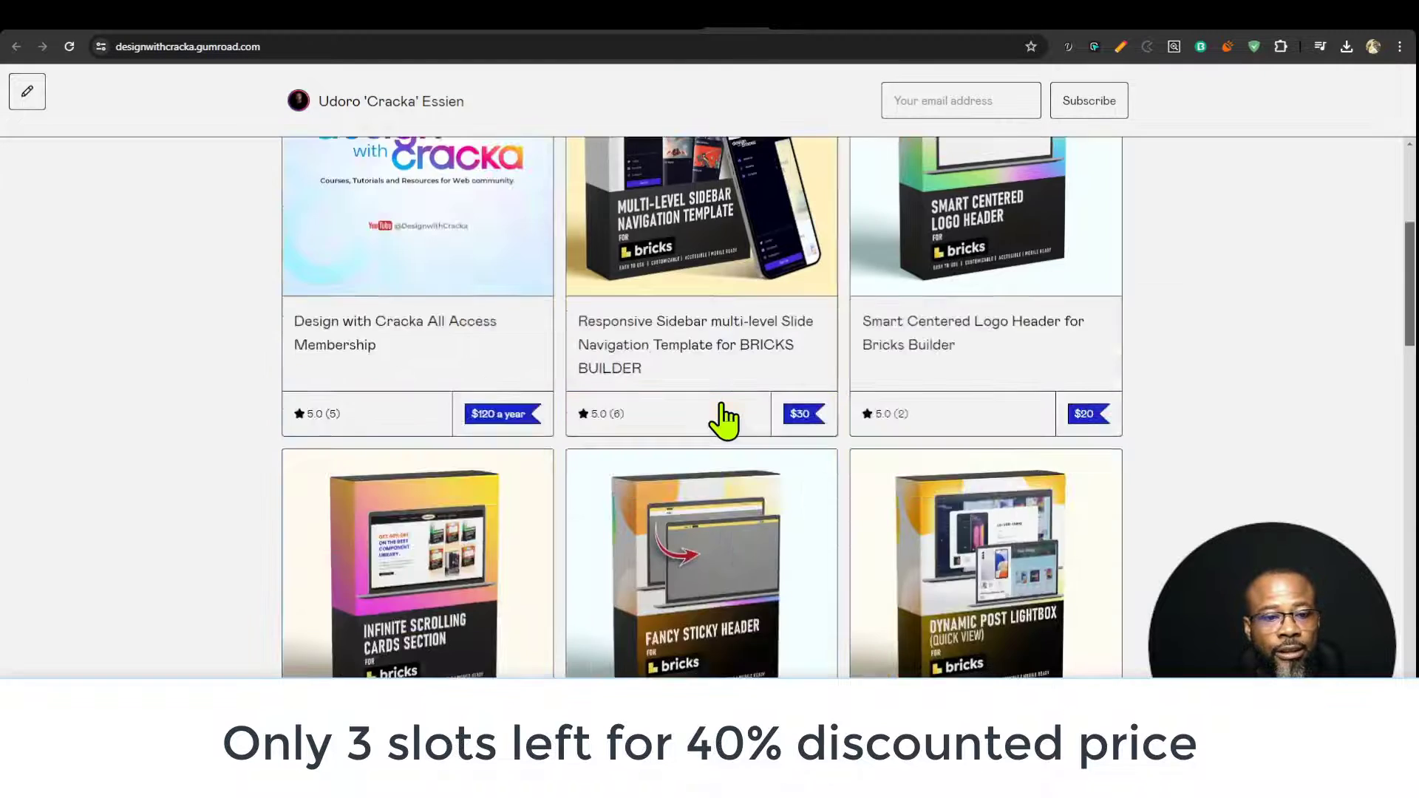
pyautogui.scroll(-13, 807, 444)
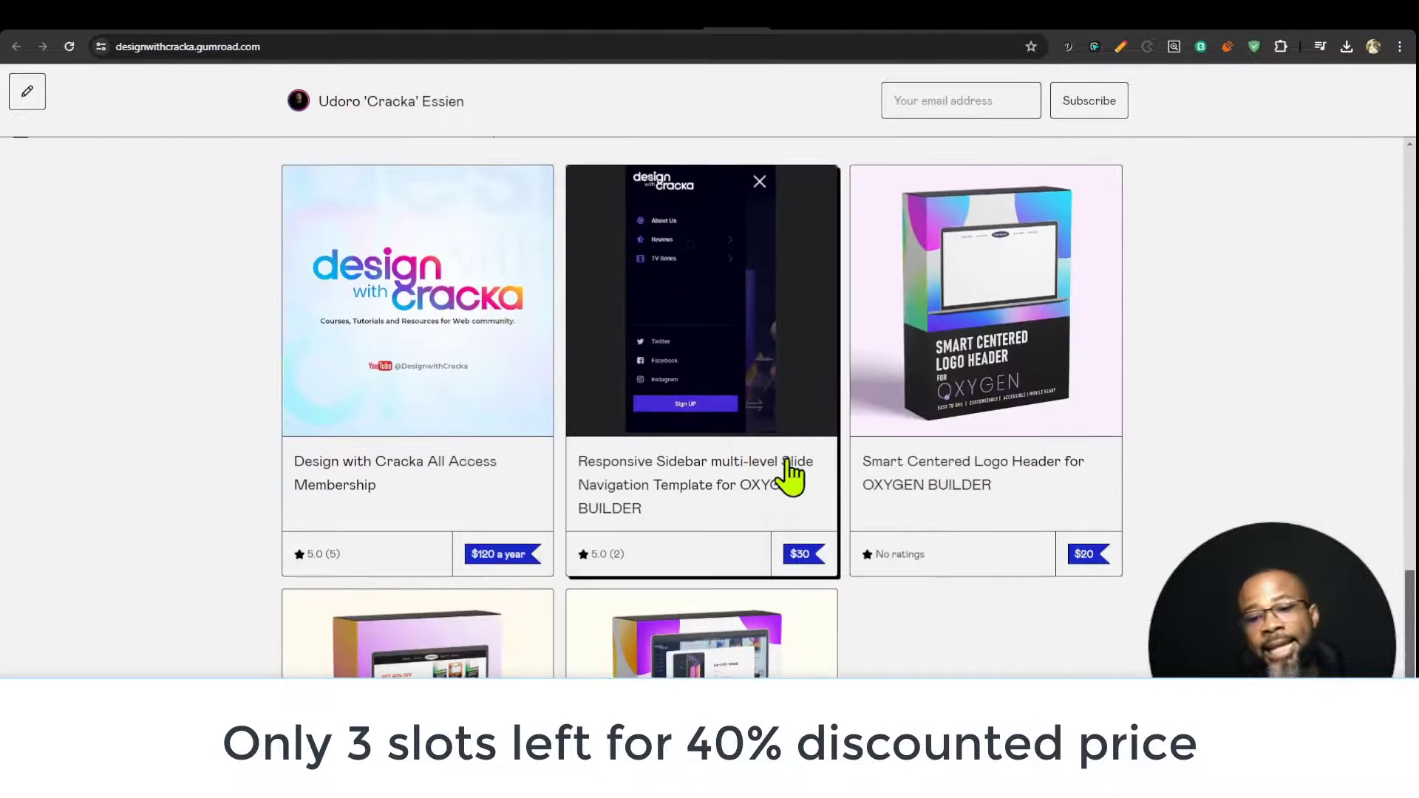
pyautogui.scroll(10, 972, 650)
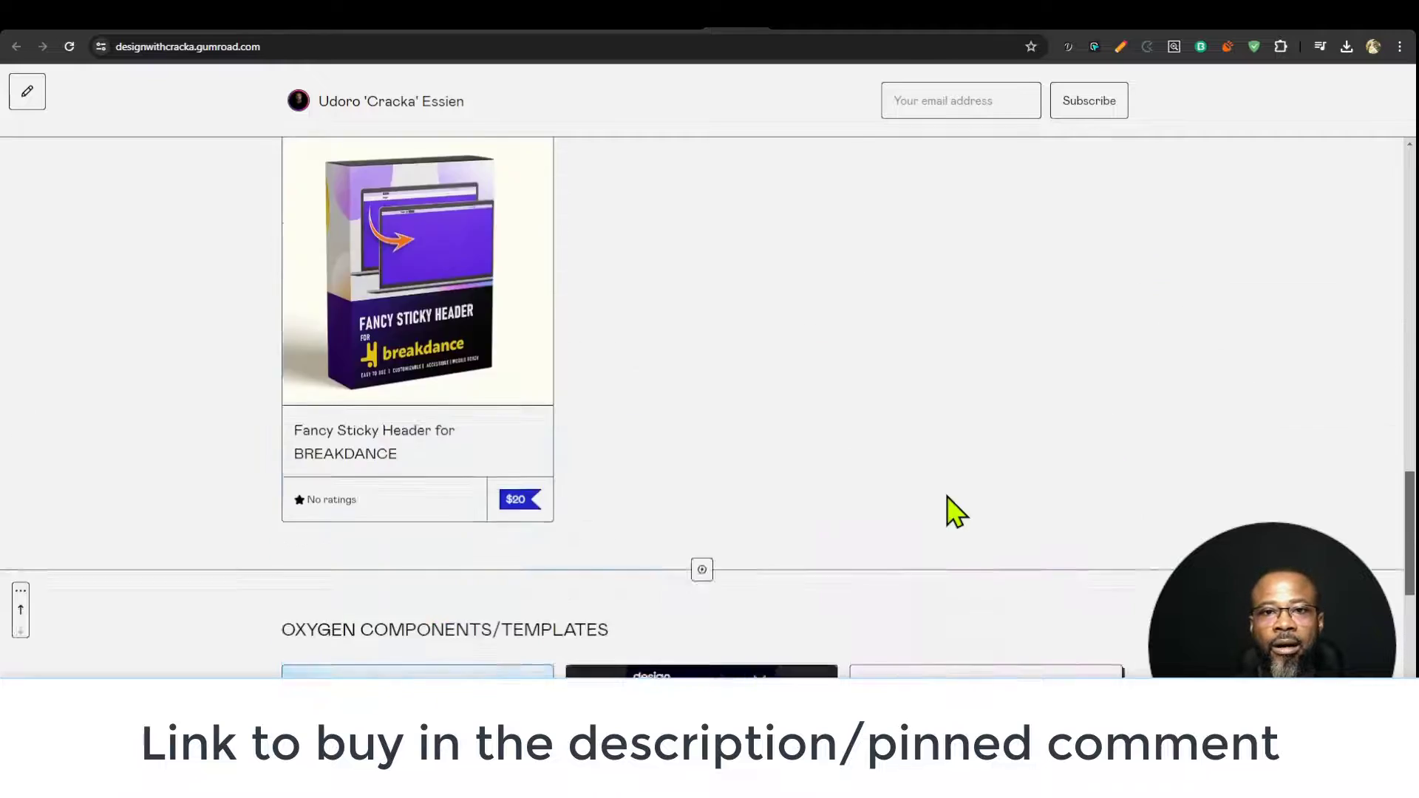
pyautogui.click(1042, 31)
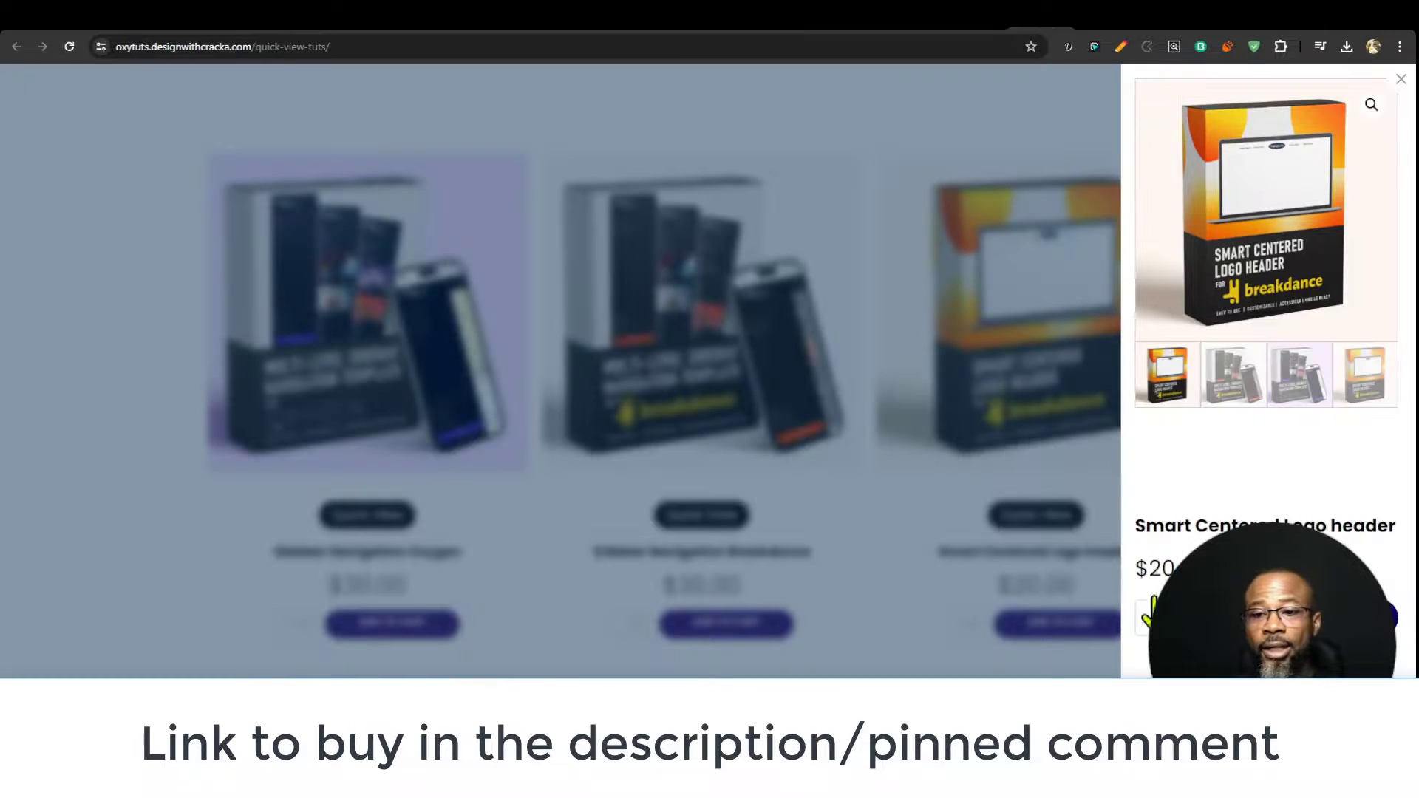